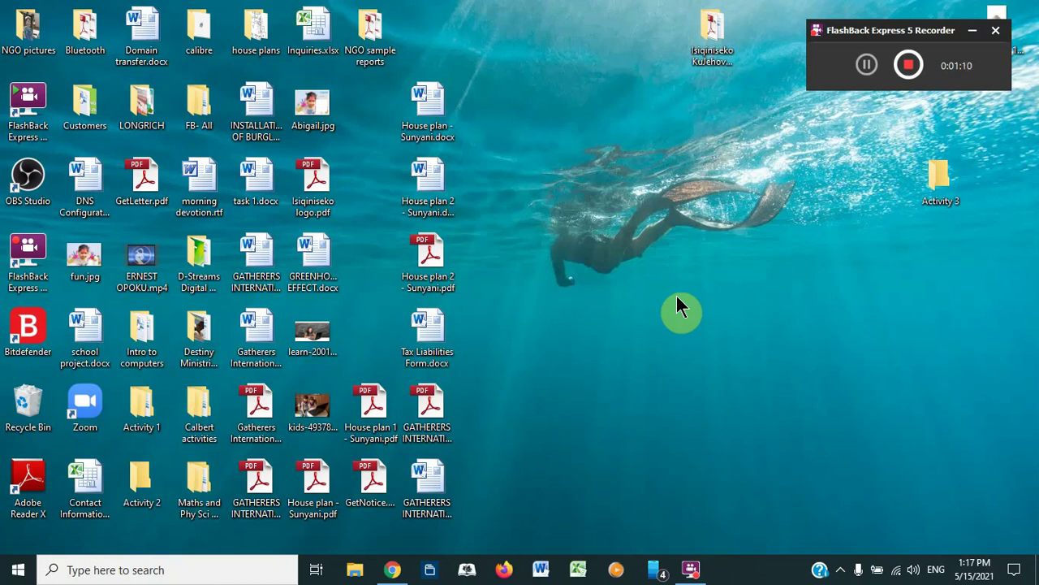
Step: Bring Chrome forward on the Google sign-in page and select the current URL in the address bar
{"action": "left_click", "coordinate": [393, 570]}
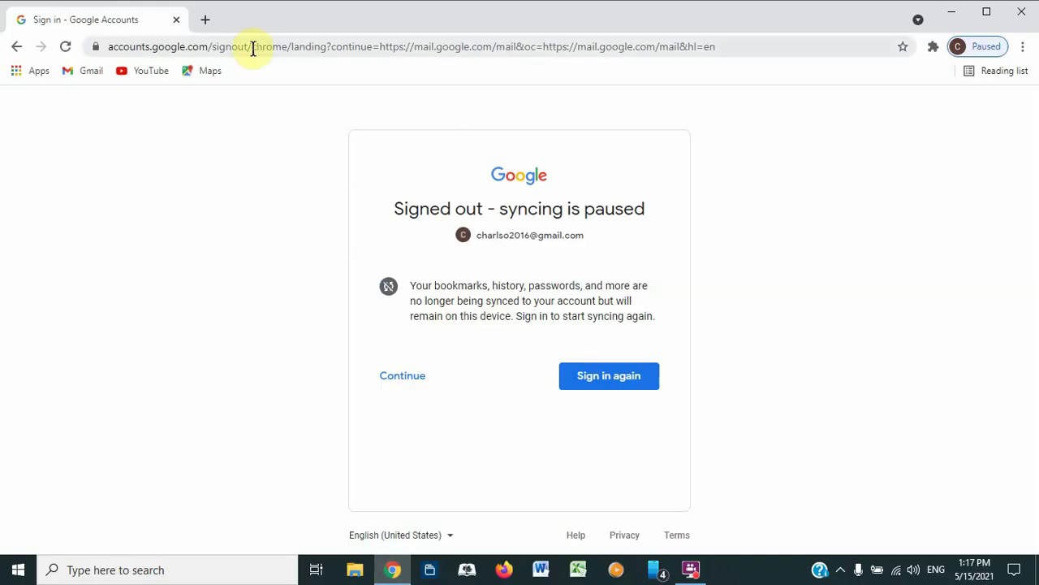
{"action": "left_click", "coordinate": [253, 48]}
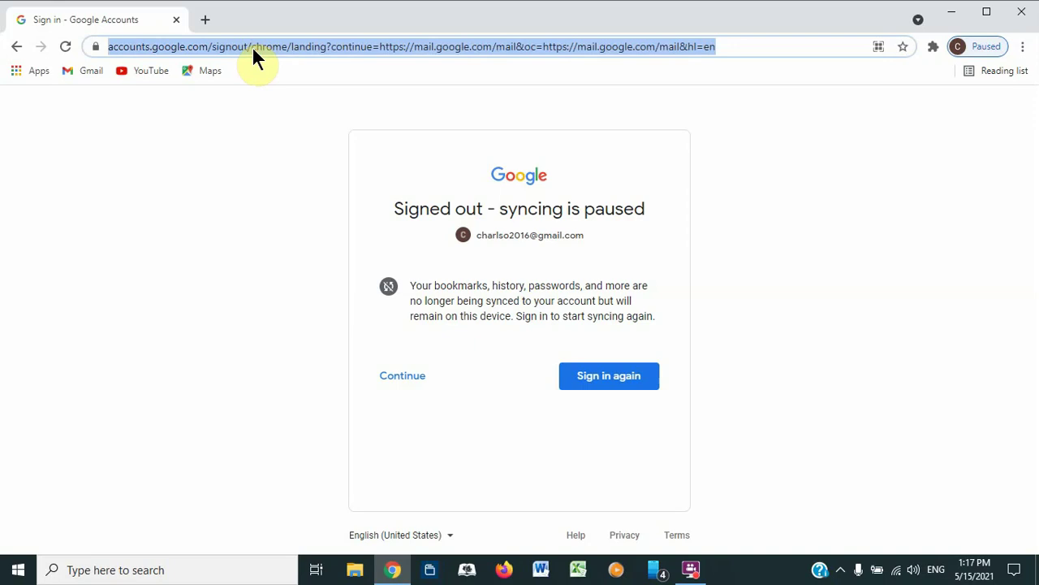
{"action": "type", "text": "ww"}
{"action": "key", "text": "Right"}
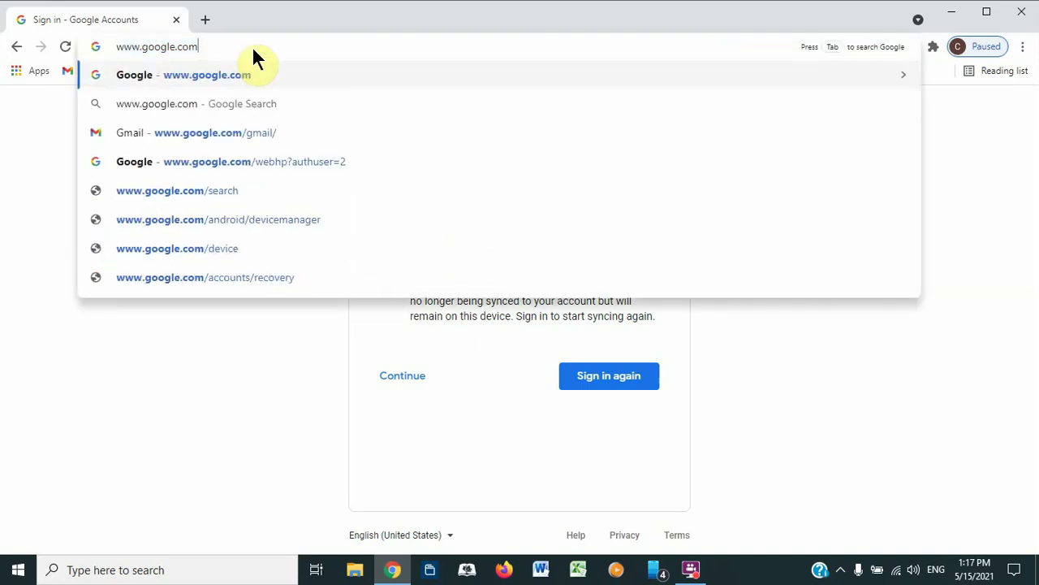
{"action": "key", "text": "Return"}
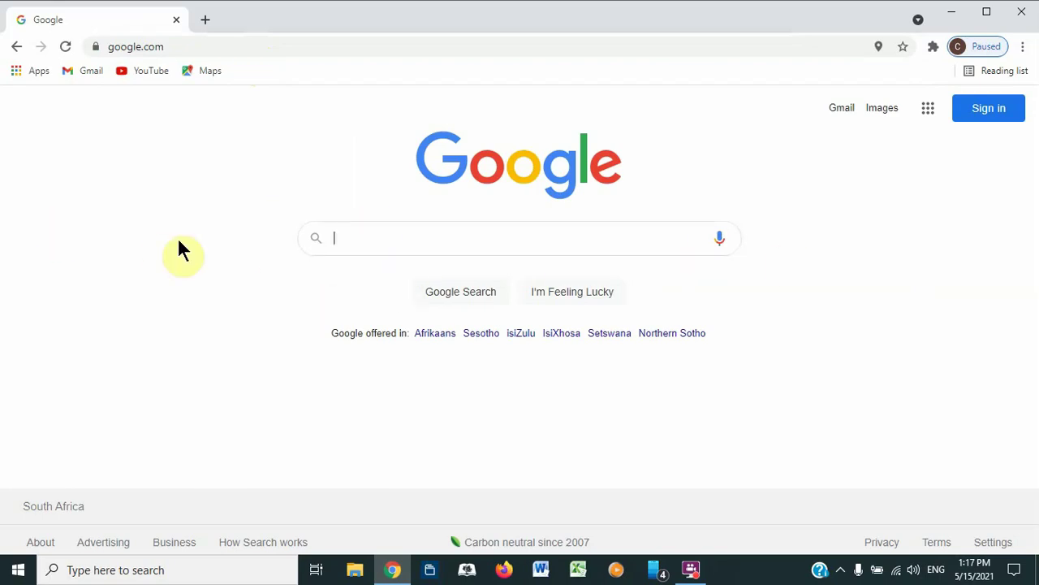
{"action": "type", "text": "skype"}
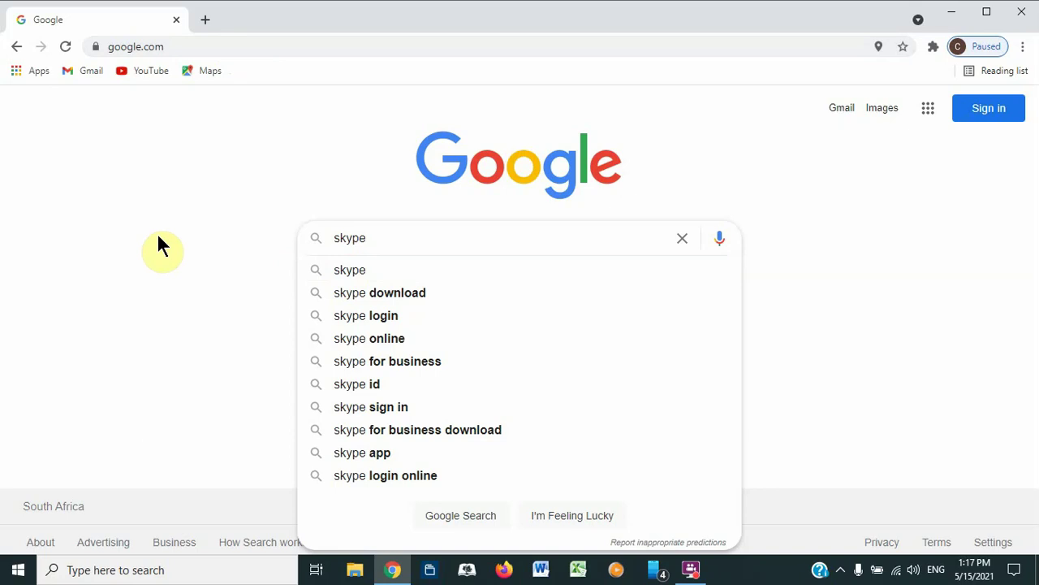
{"action": "key", "text": "Return"}
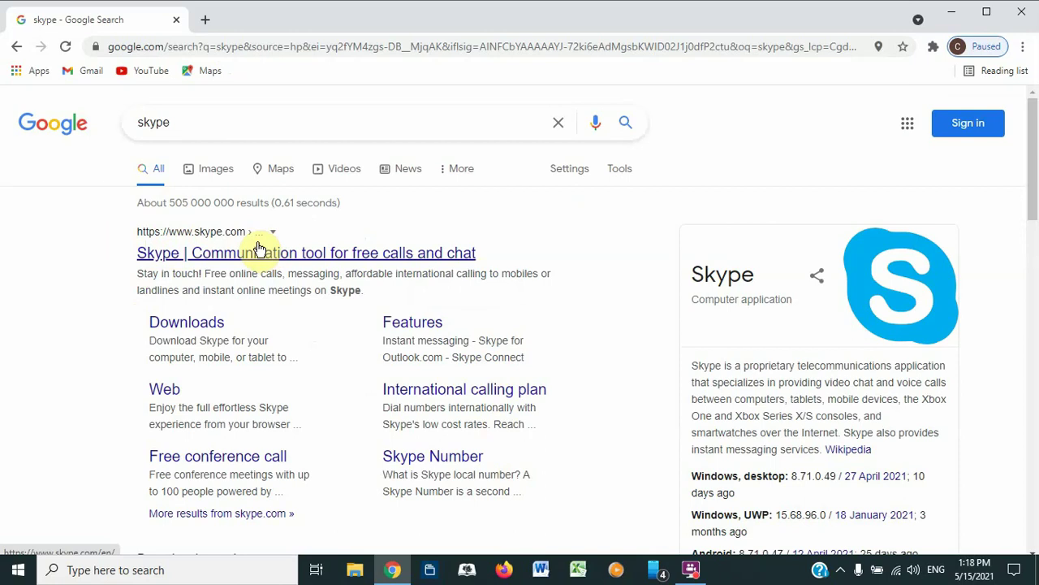
Step: Open the 'Skype | Communication tool for free calls and chat' search result
{"action": "left_click", "coordinate": [206, 257]}
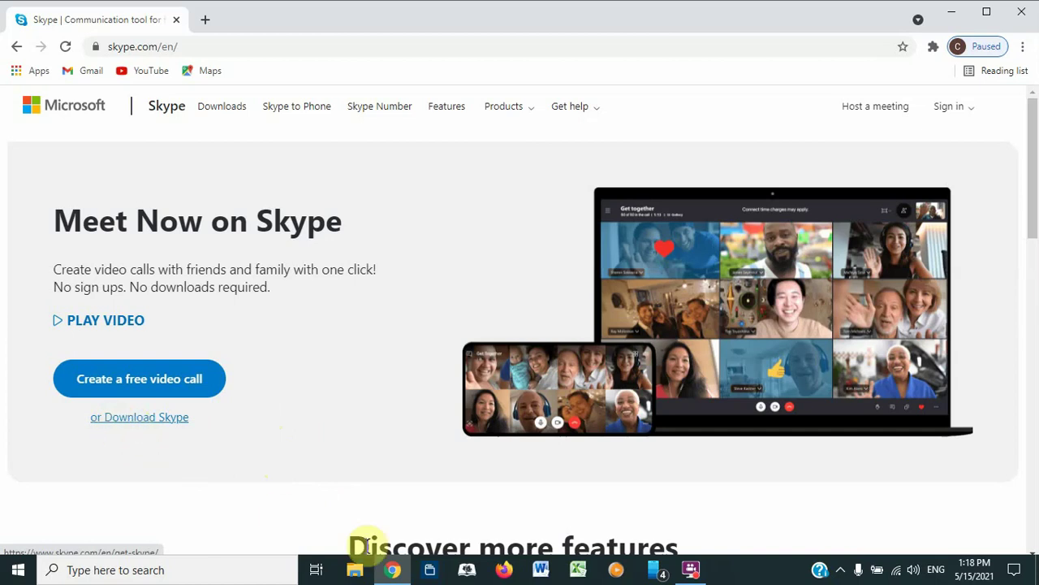
Step: Show the Downloads folder in a maximized File Explorer, then minimize it back to the Skype page
{"action": "left_click", "coordinate": [358, 572]}
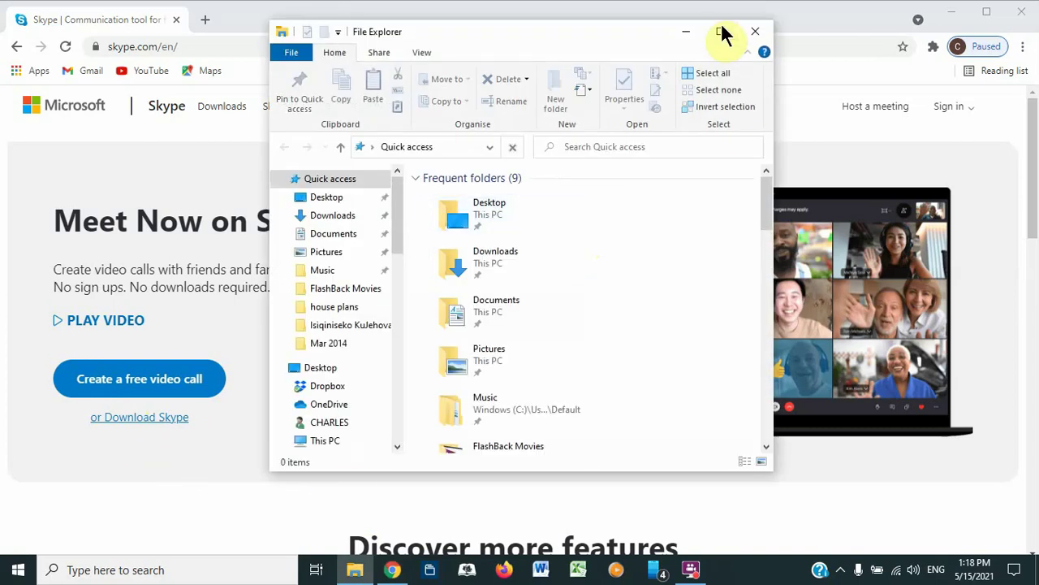
{"action": "left_click", "coordinate": [720, 31]}
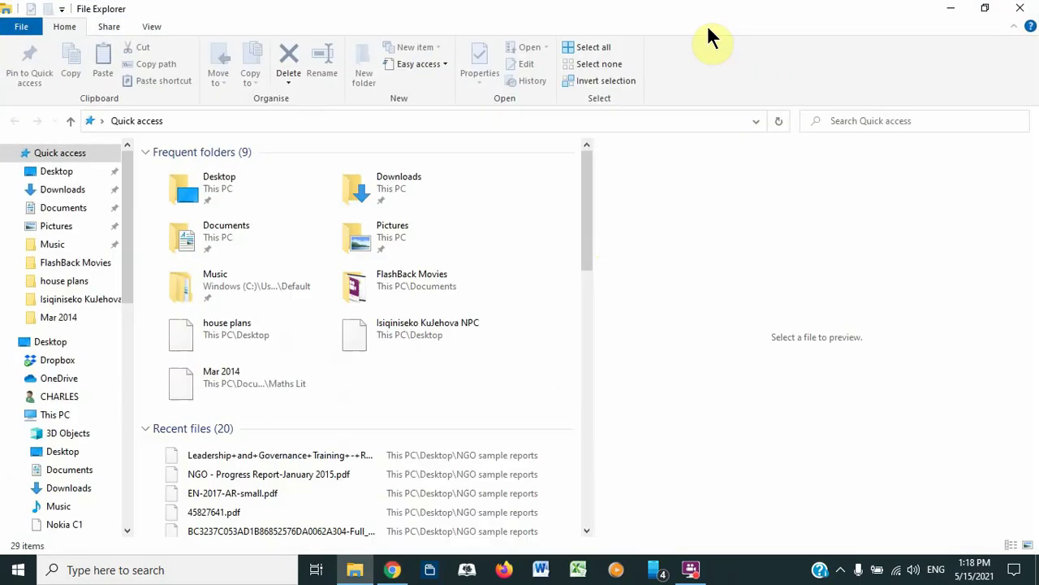
{"action": "left_click", "coordinate": [64, 191]}
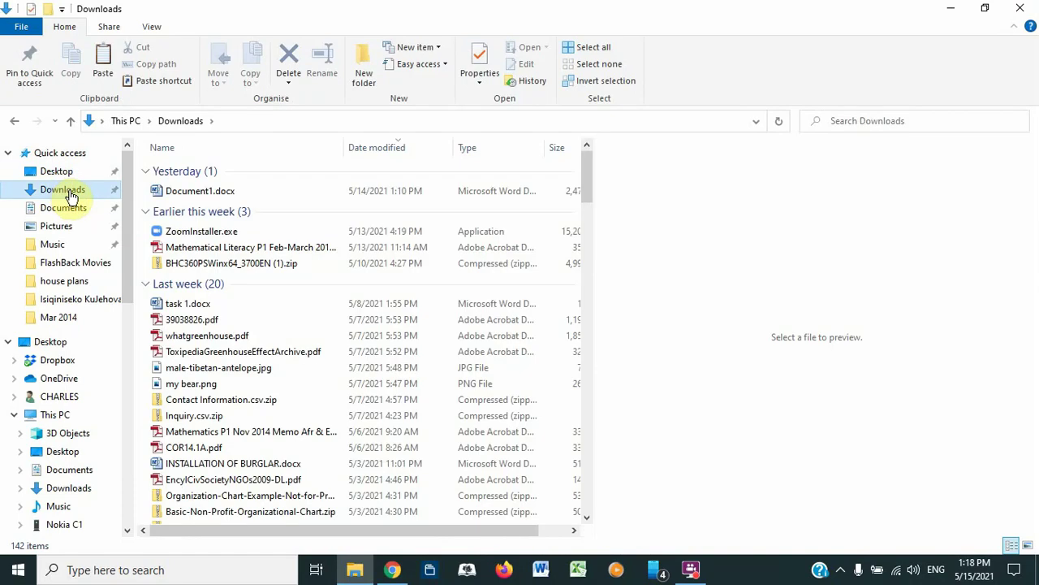
{"action": "left_click", "coordinate": [951, 8]}
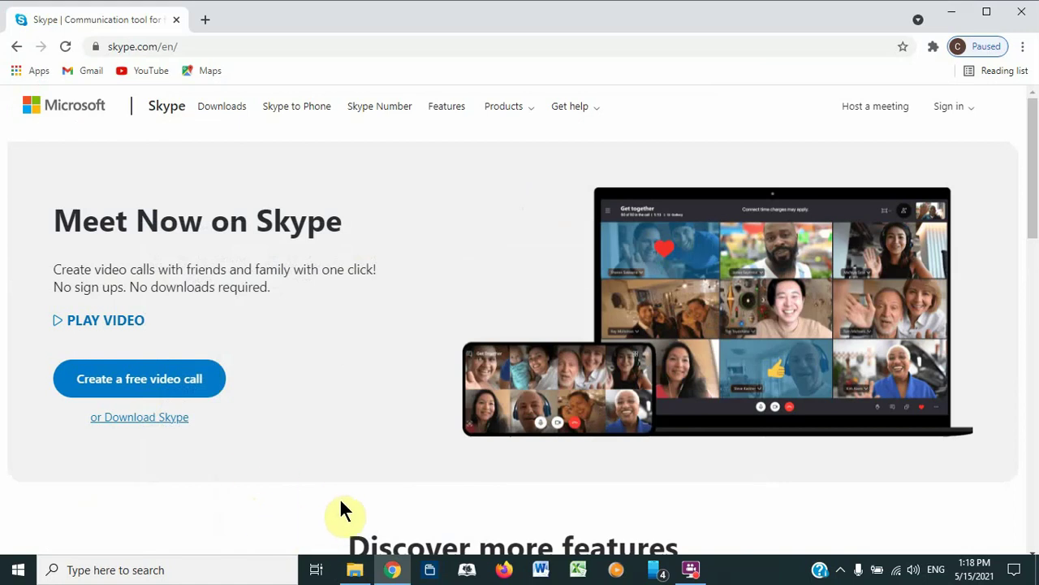
{"action": "left_click", "coordinate": [355, 573]}
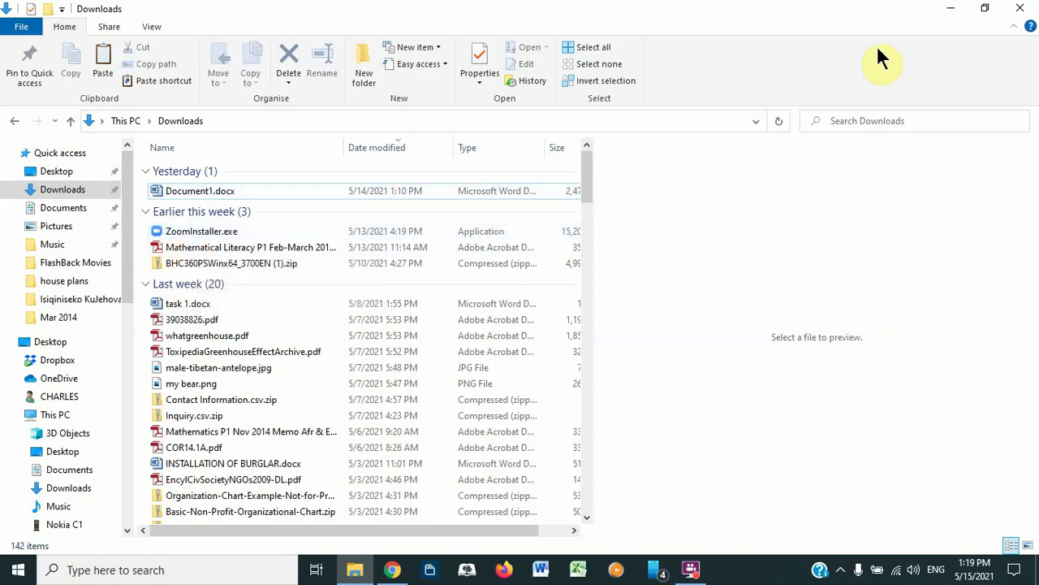
{"action": "left_click", "coordinate": [949, 9]}
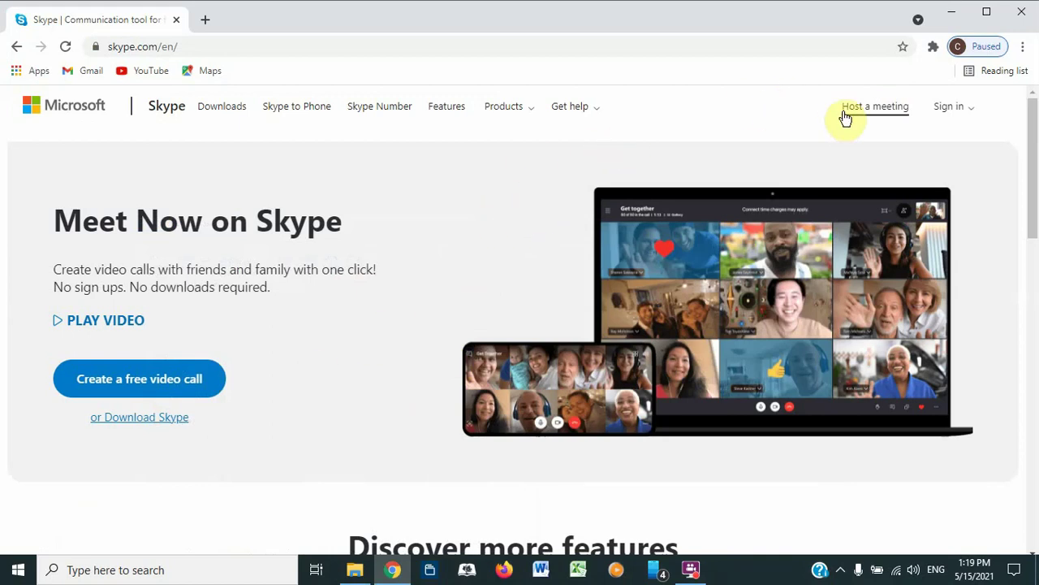
Step: From skype.com's Sign in options, start signing up for a new Microsoft account
{"action": "left_click", "coordinate": [971, 113]}
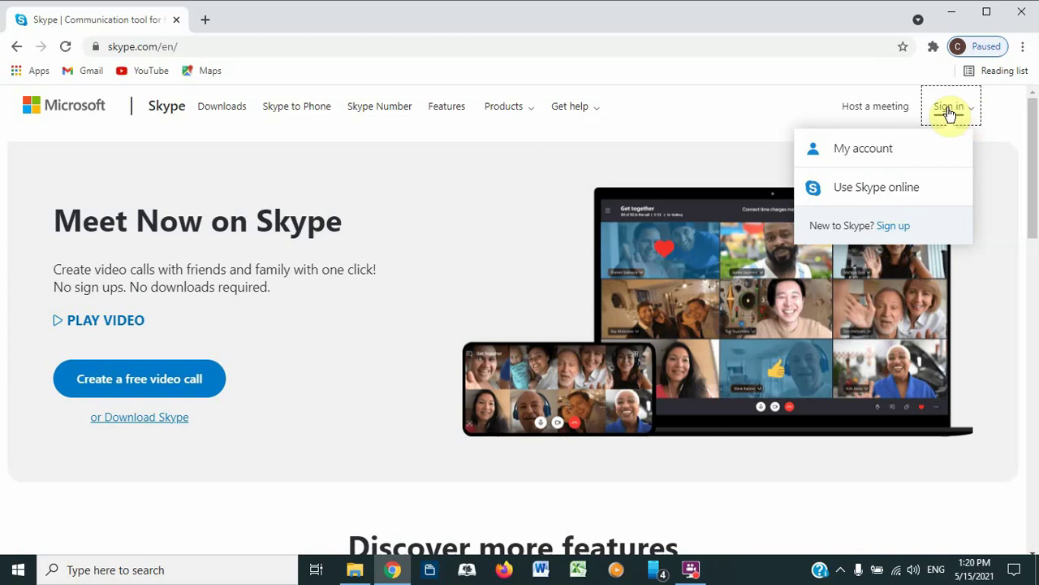
{"action": "left_click", "coordinate": [886, 234]}
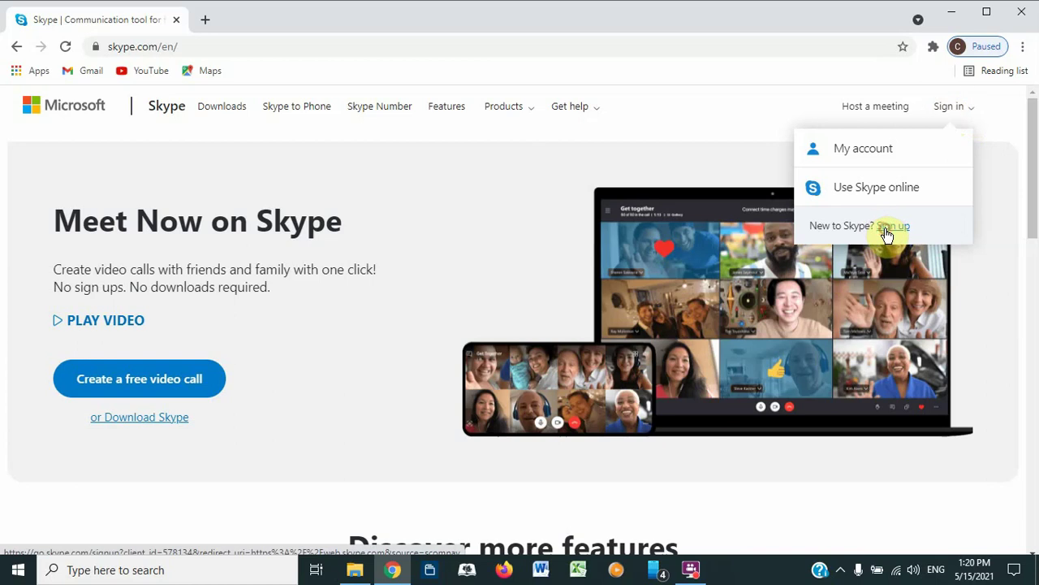
{"action": "left_click", "coordinate": [691, 571]}
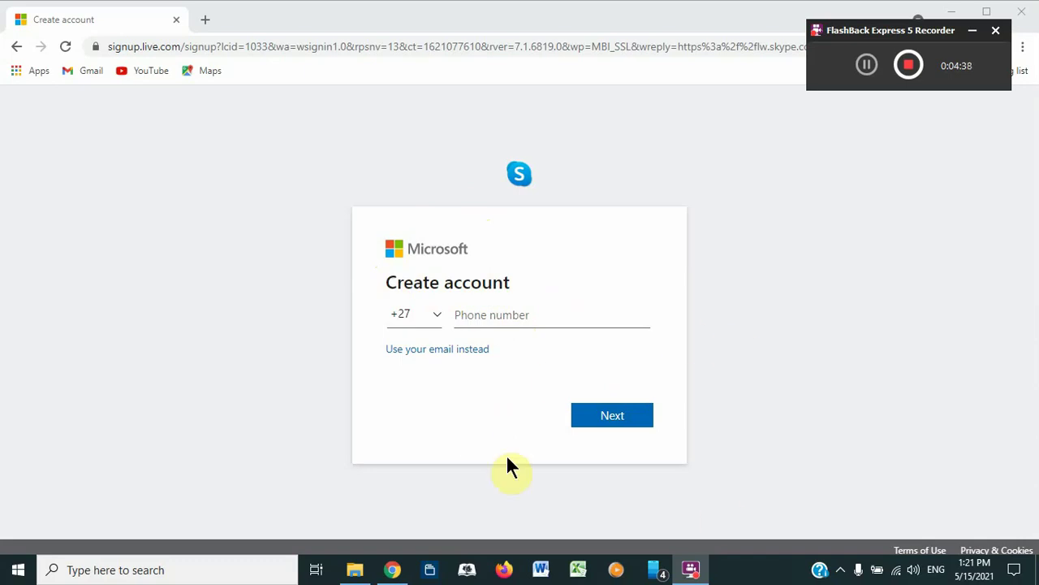
Step: Go back from Create account to the Skype homepage and show the Sign in dropdown
{"action": "left_click", "coordinate": [755, 195]}
{"action": "left_click", "coordinate": [16, 47]}
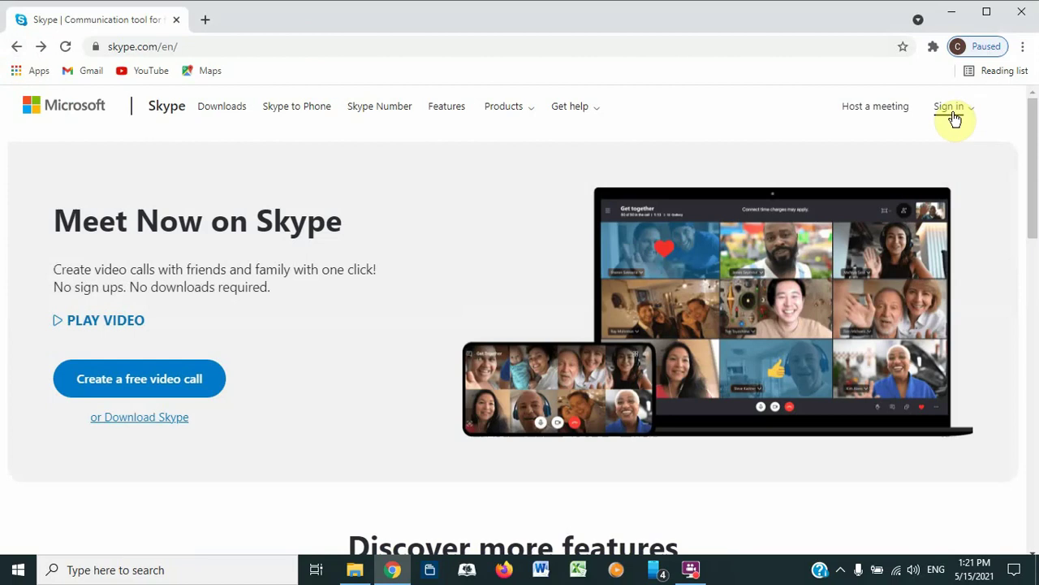
{"action": "left_click", "coordinate": [950, 110]}
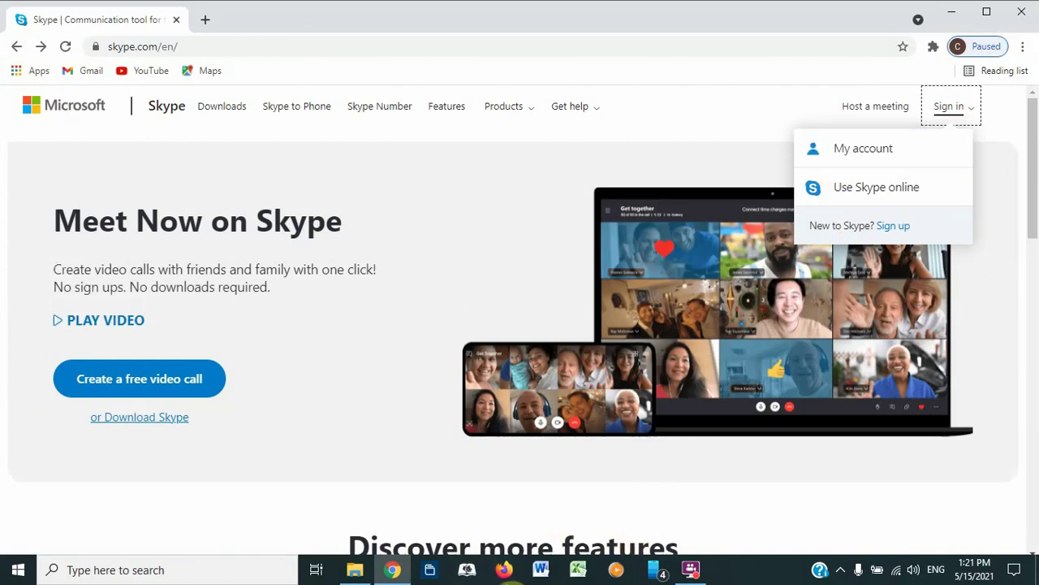
Step: Choose Use Skype online, submit the account e-mail and enter the account password
{"action": "left_click", "coordinate": [872, 195]}
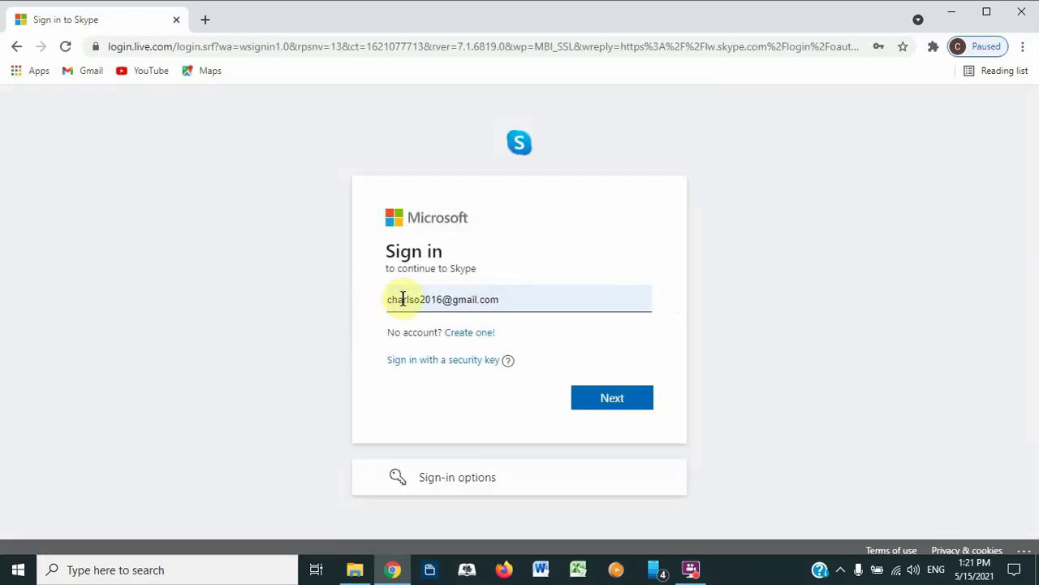
{"action": "left_click", "coordinate": [586, 399]}
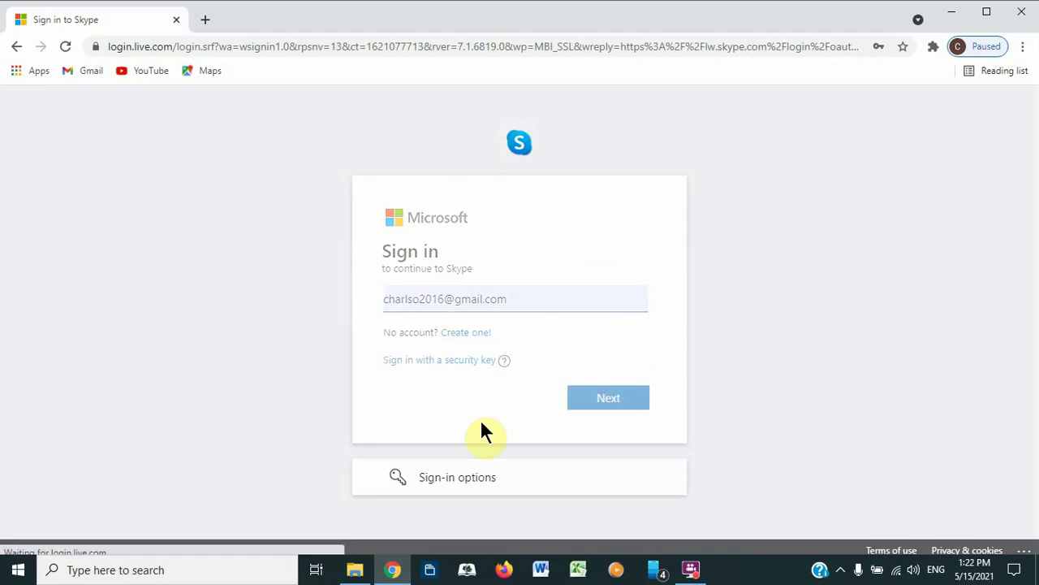
{"action": "left_click", "coordinate": [395, 332]}
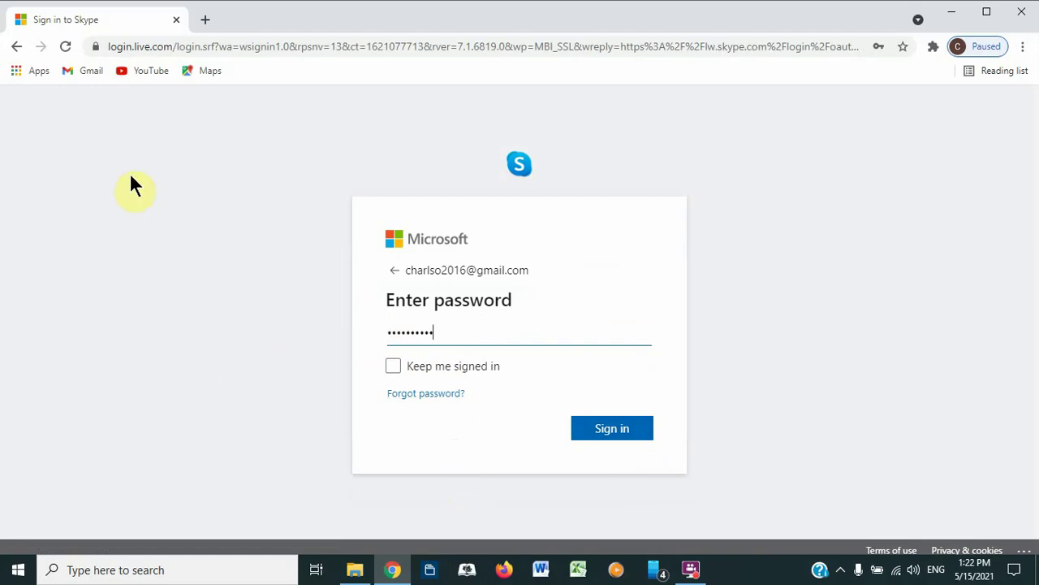
{"action": "left_click", "coordinate": [113, 570]}
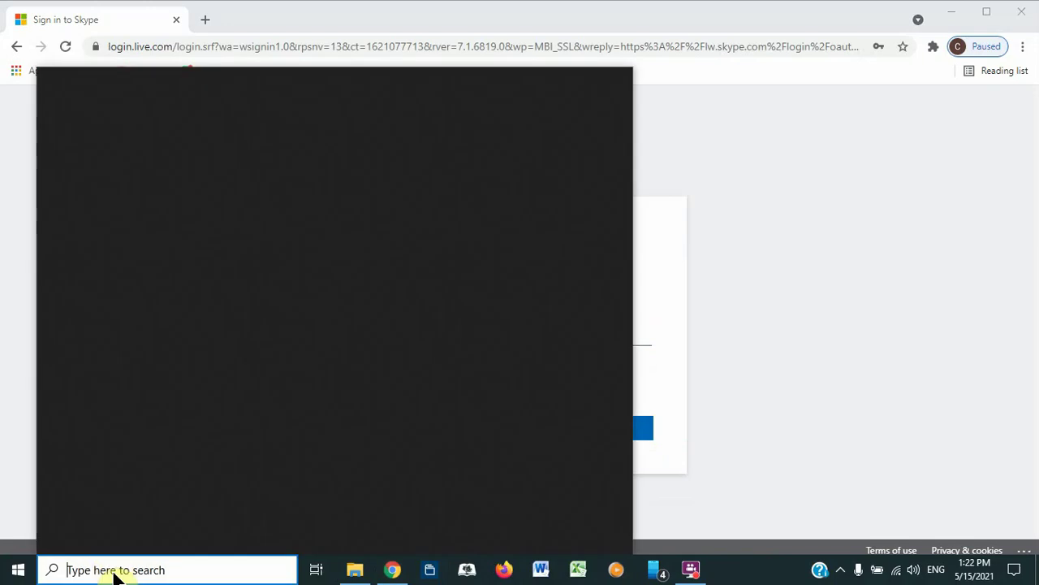
Step: Search Windows for 'skype' and launch the Skype desktop app
{"action": "type", "text": "skype"}
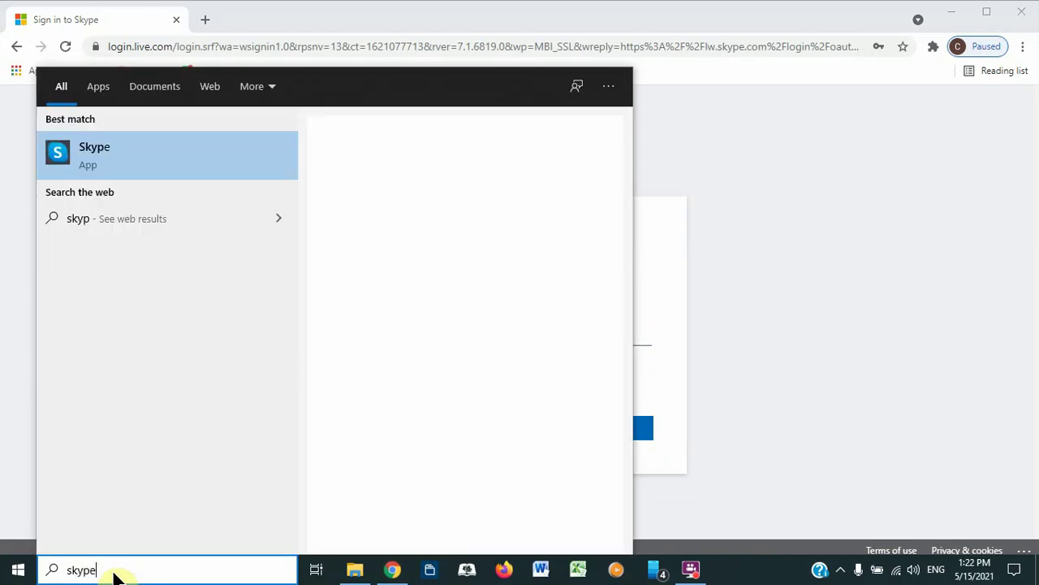
{"action": "left_click", "coordinate": [108, 162]}
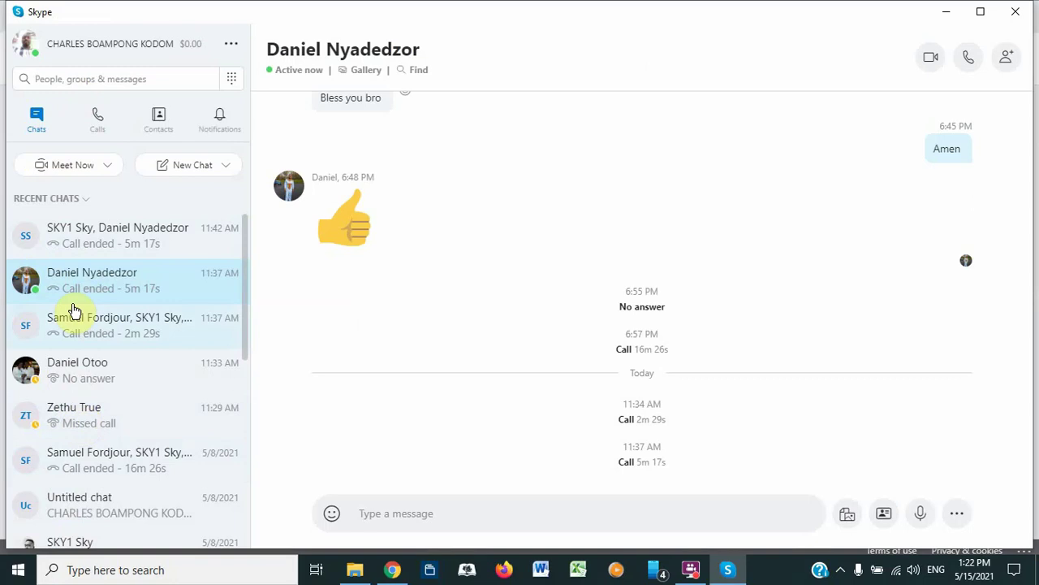
{"action": "left_click", "coordinate": [72, 85]}
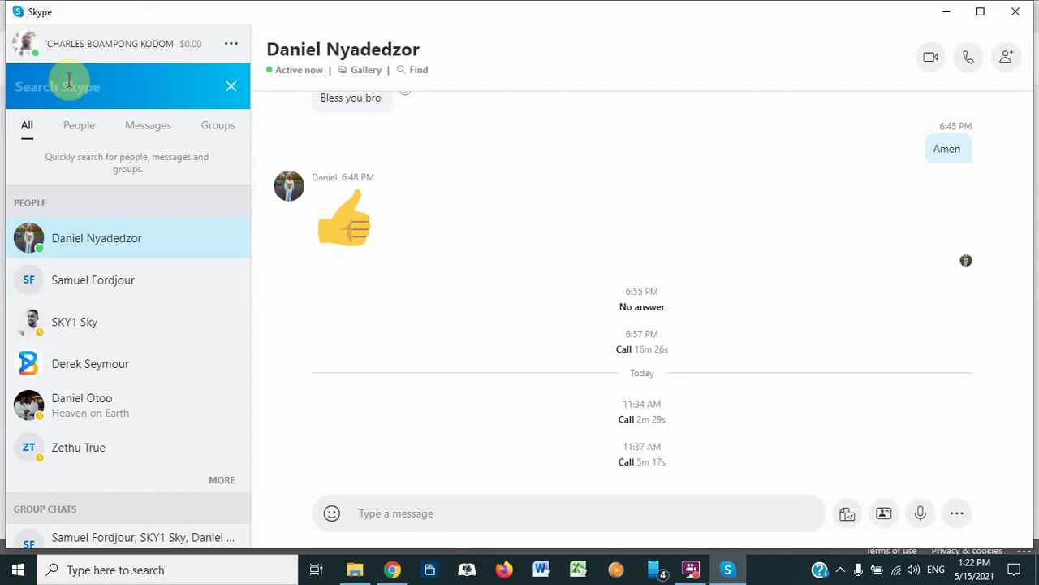
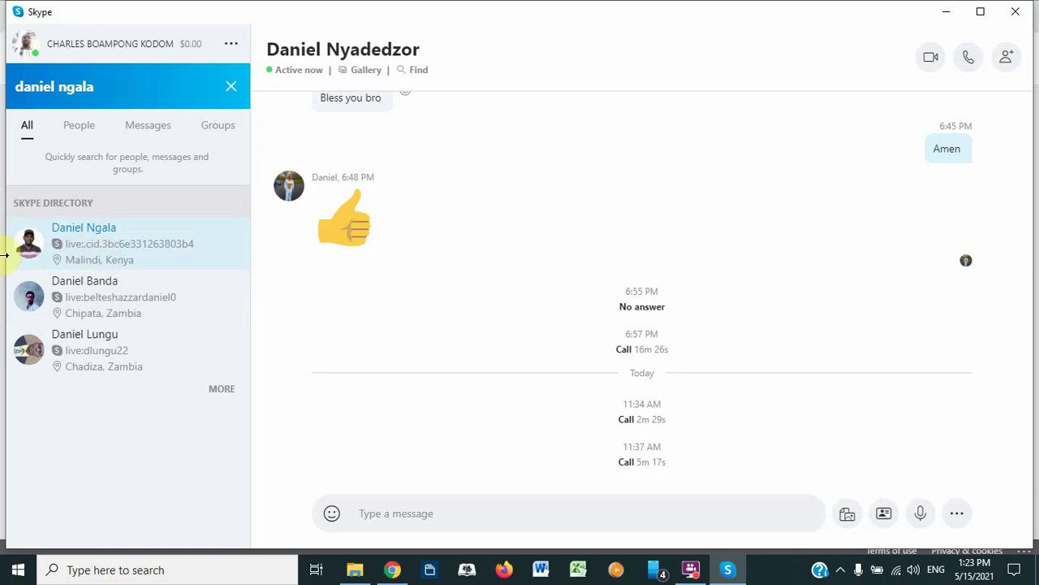
{"action": "left_click", "coordinate": [233, 87]}
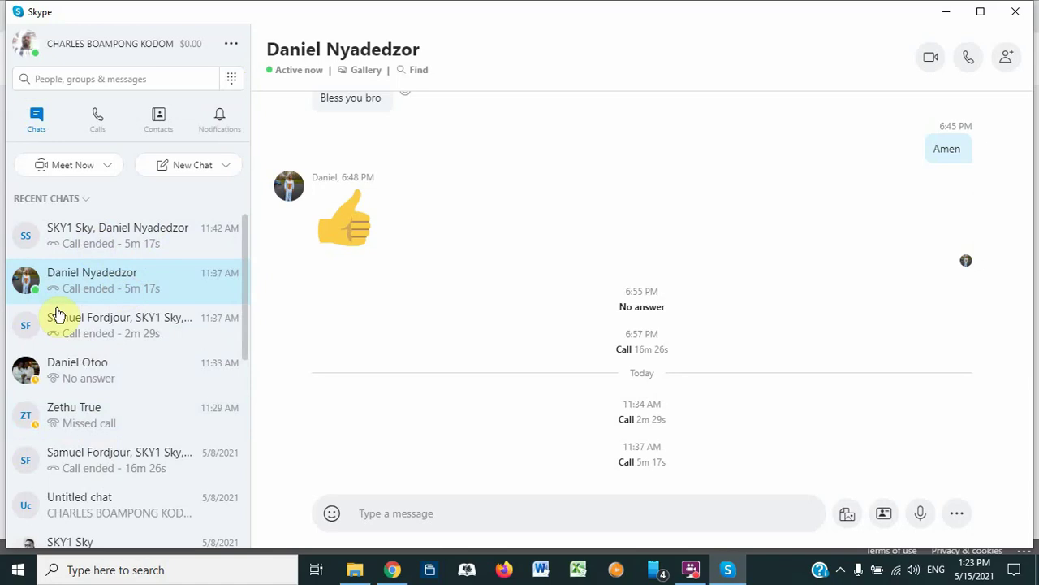
Step: Browse the group and No-answer chats, then video-call the contact with the missed call
{"action": "left_click", "coordinate": [91, 240]}
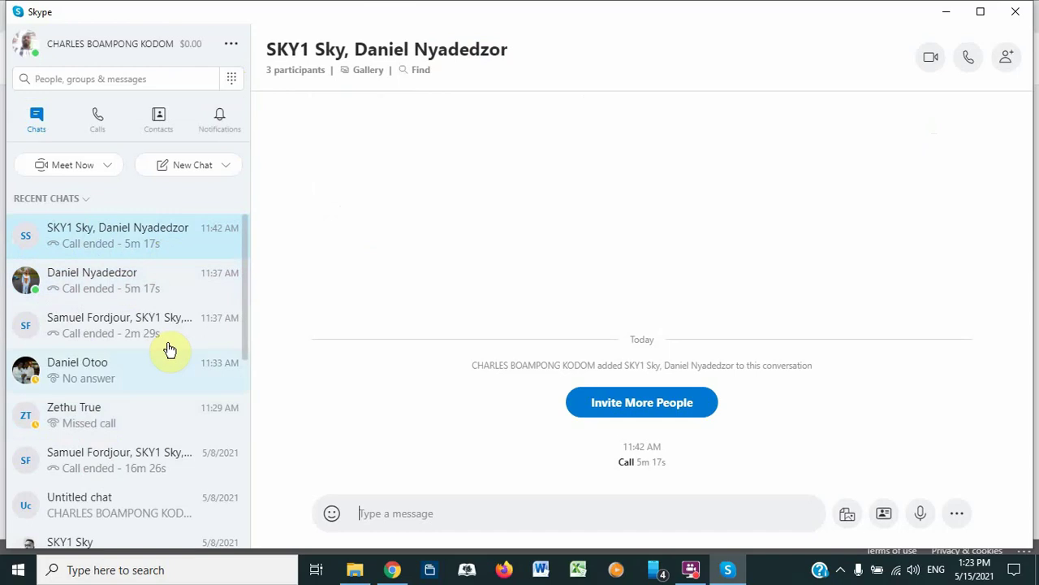
{"action": "left_click", "coordinate": [78, 366]}
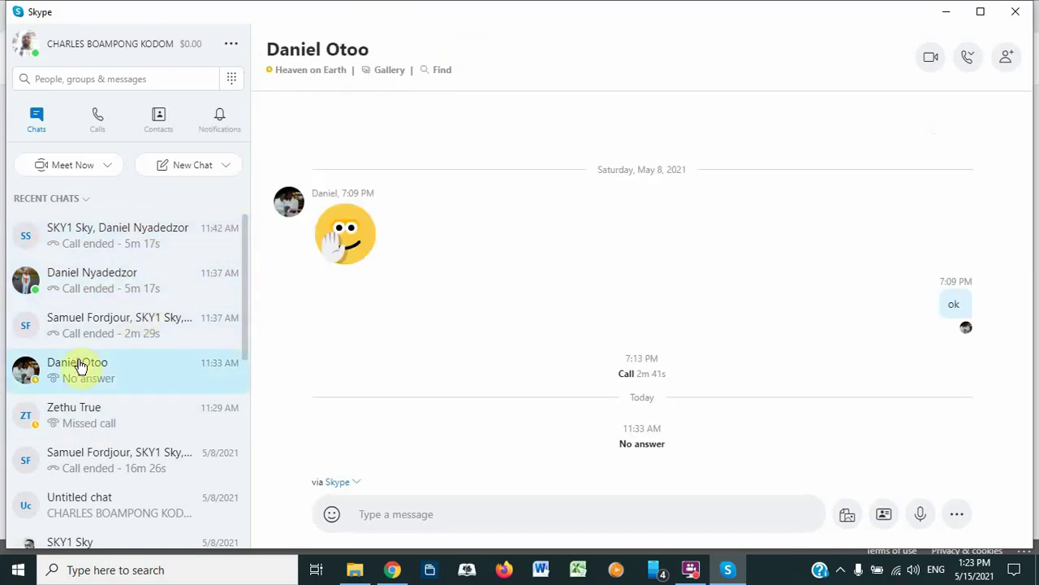
{"action": "left_click", "coordinate": [81, 420]}
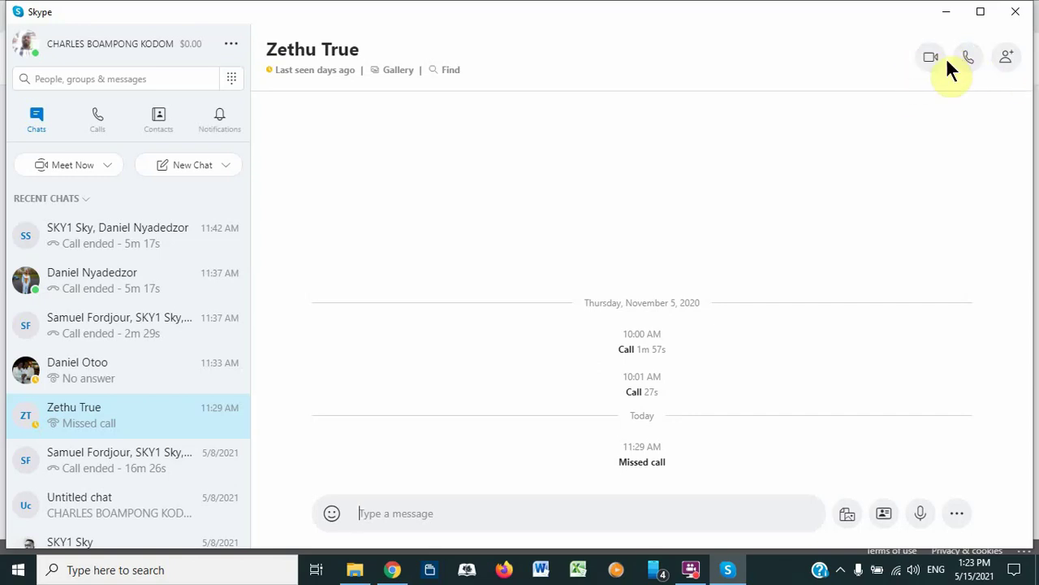
{"action": "left_click", "coordinate": [932, 59]}
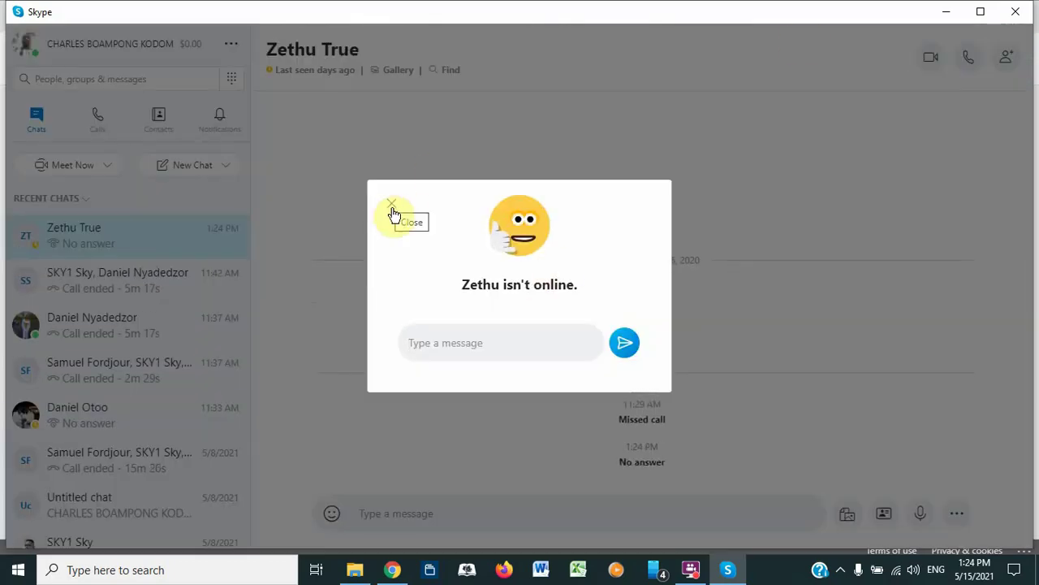
Step: Close the contact's 'isn't online' notice and place the cursor in the Type a message box
{"action": "left_click", "coordinate": [390, 201]}
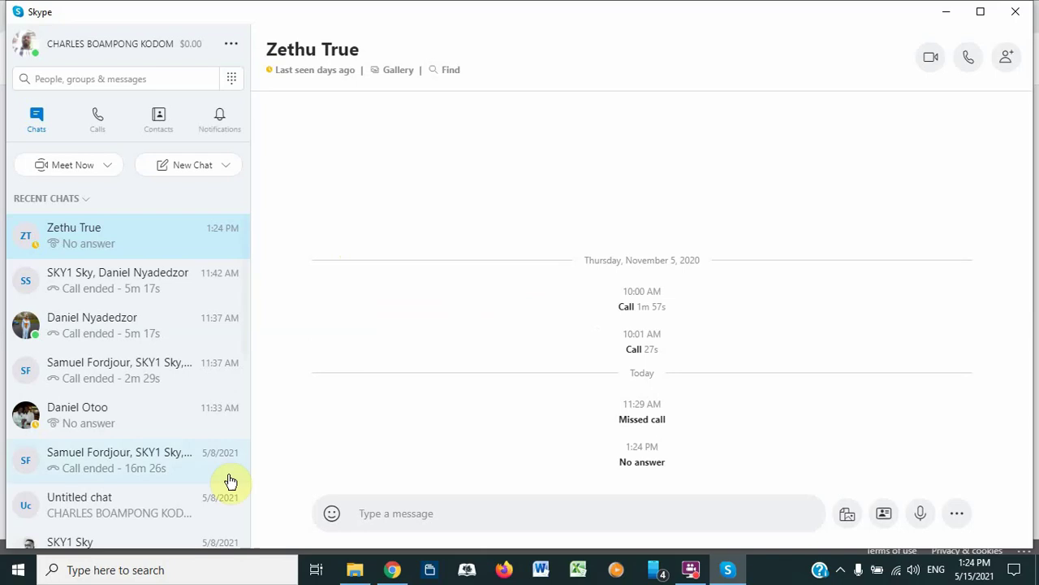
{"action": "left_click", "coordinate": [372, 500]}
Step: Draft 'hello i tried to contact you' in the offline contact's chat without sending it
{"action": "type", "text": "he"}
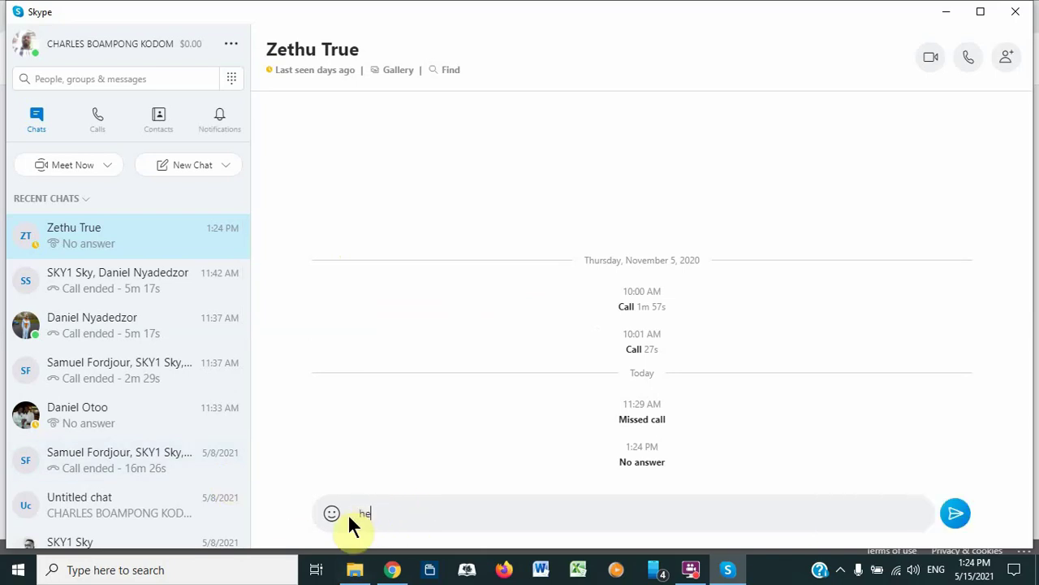
{"action": "type", "text": "llo i tried to contact you"}
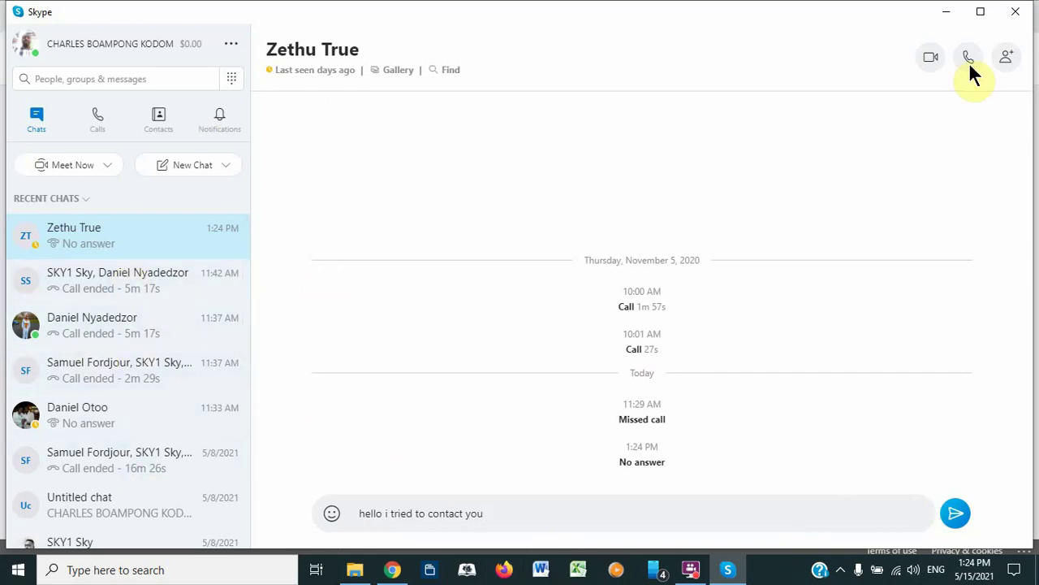
Step: Switch the Skype sidebar to Contacts and open the More (…) options menu
{"action": "left_click", "coordinate": [161, 129]}
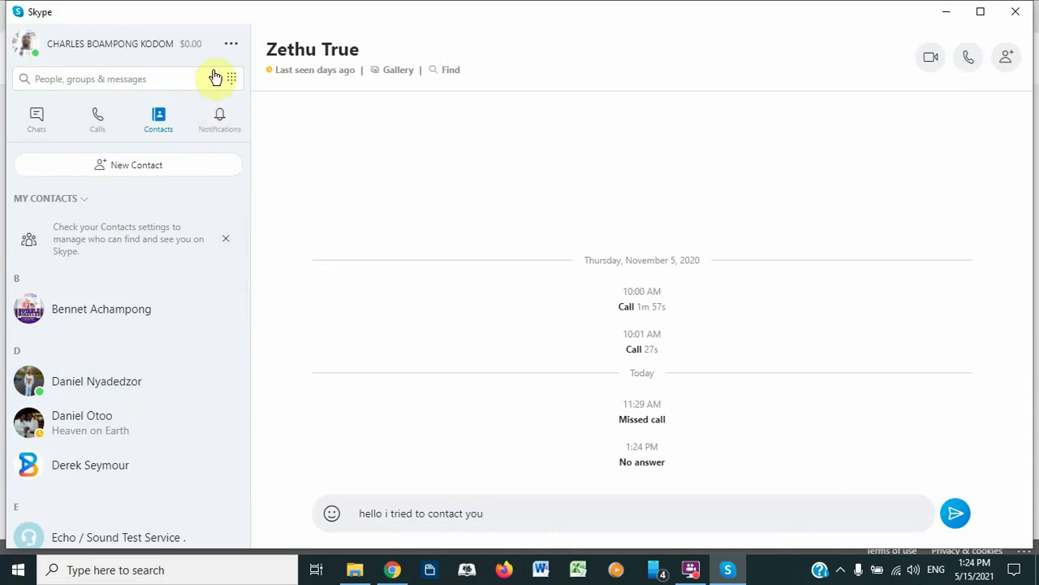
{"action": "left_click", "coordinate": [235, 47]}
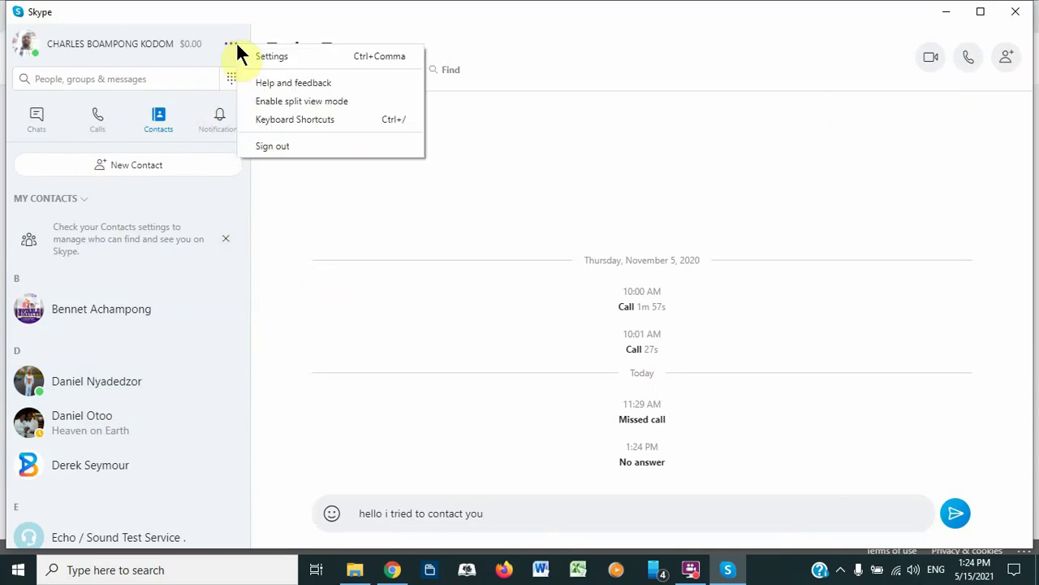
{"action": "left_click", "coordinate": [233, 45]}
{"action": "left_click", "coordinate": [233, 47]}
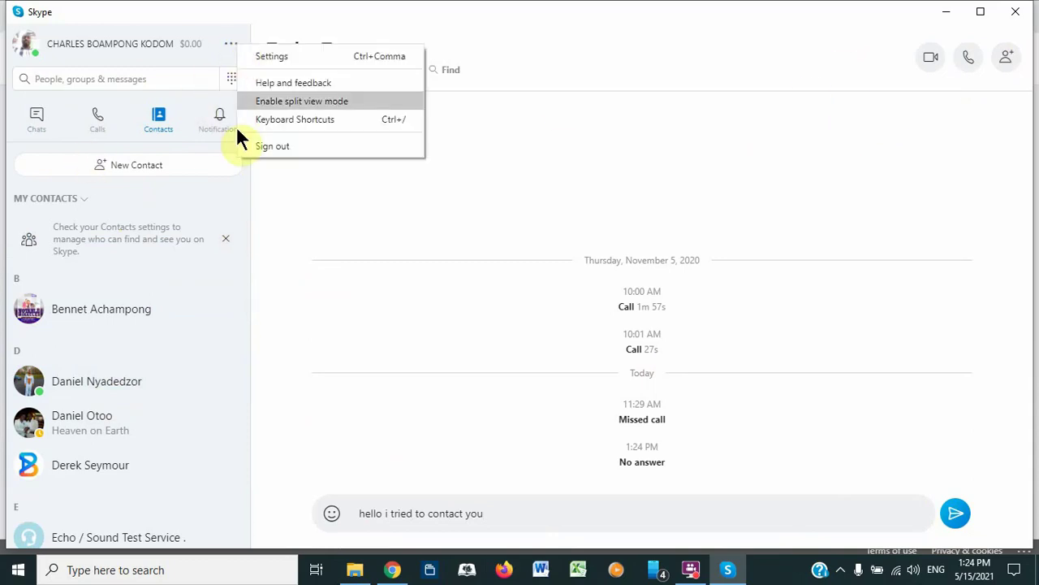
Step: Open and close the dial pad, then scroll through the contacts list
{"action": "left_click", "coordinate": [229, 81]}
{"action": "left_click", "coordinate": [230, 82]}
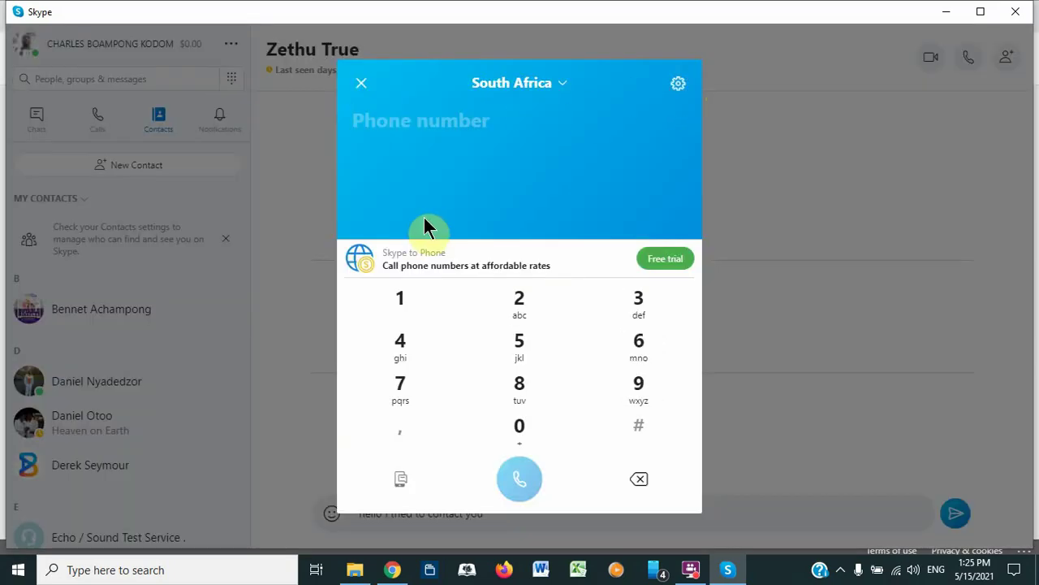
{"action": "left_click", "coordinate": [363, 92]}
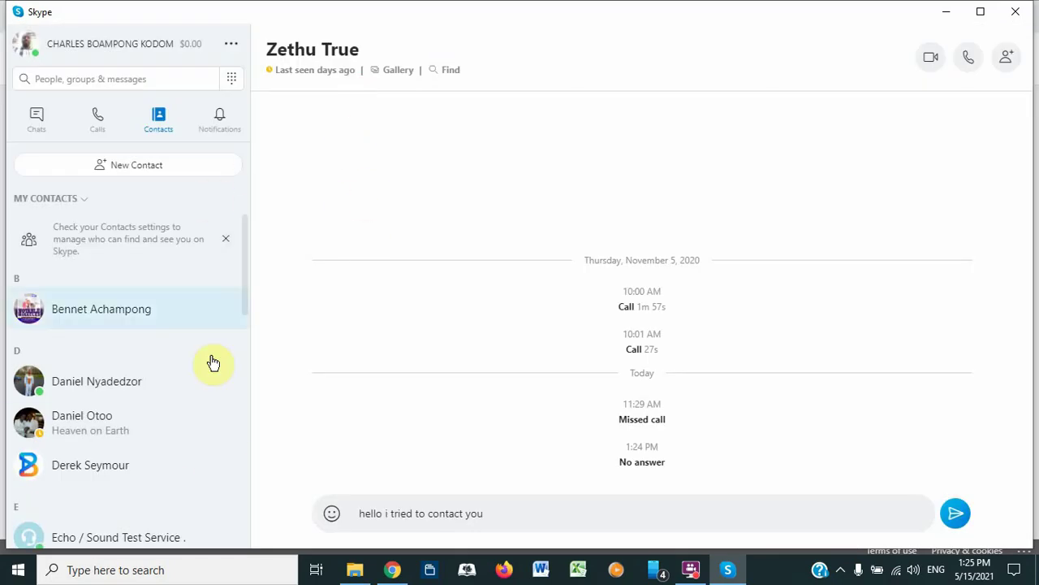
{"action": "left_click_drag", "start_coordinate": [241, 282], "coordinate": [253, 159]}
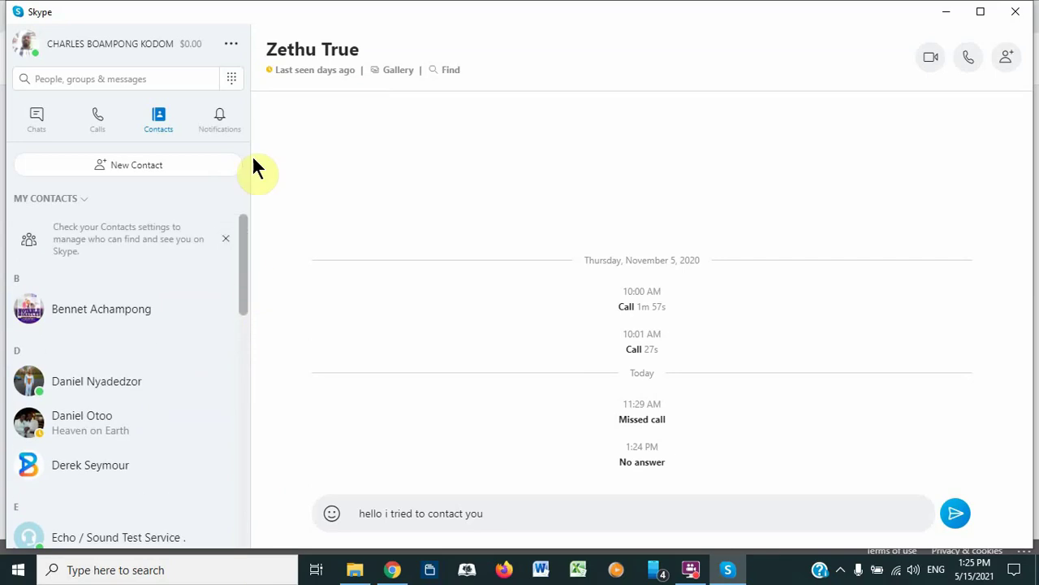
Step: Open the Add a new contact window, close and reopen it, and focus the Find people field
{"action": "left_click", "coordinate": [113, 167]}
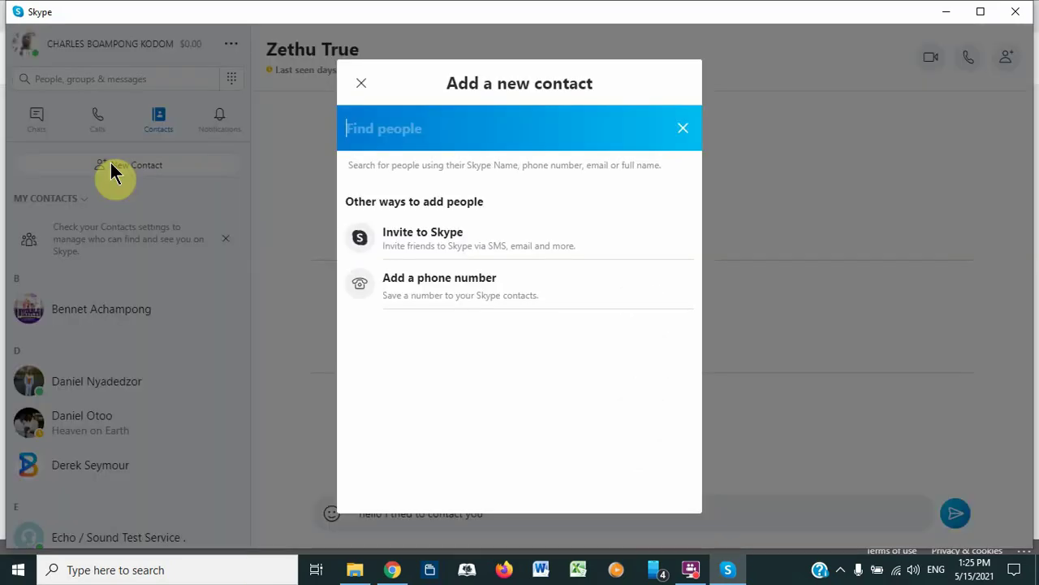
{"action": "left_click", "coordinate": [358, 86]}
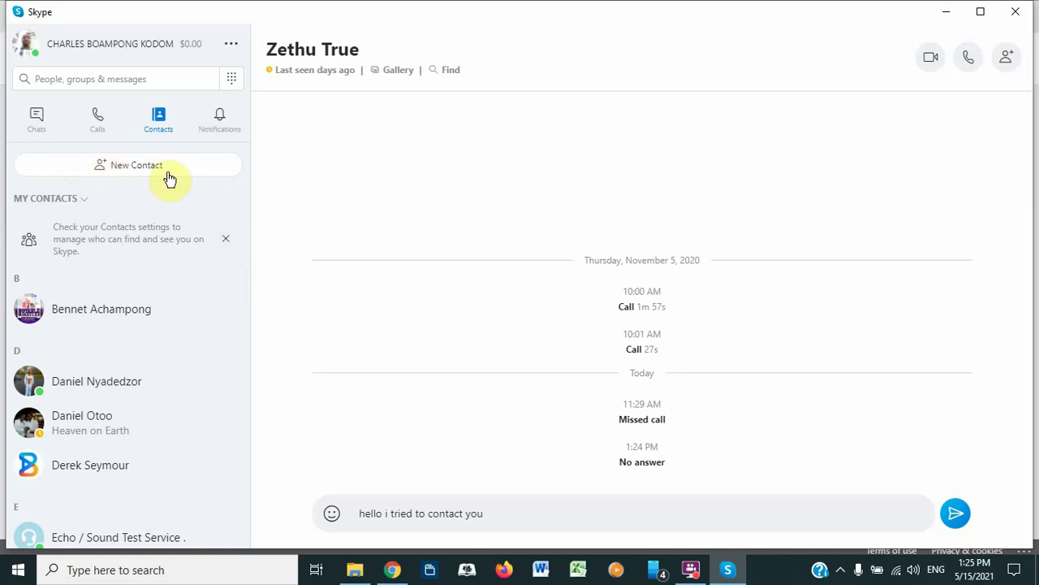
{"action": "left_click", "coordinate": [123, 165]}
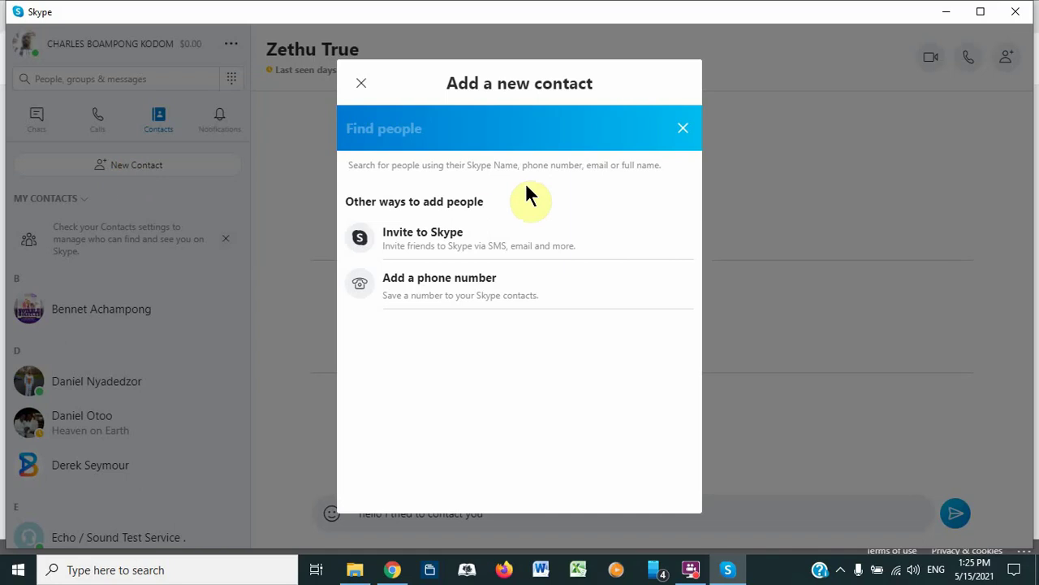
{"action": "left_click", "coordinate": [349, 127]}
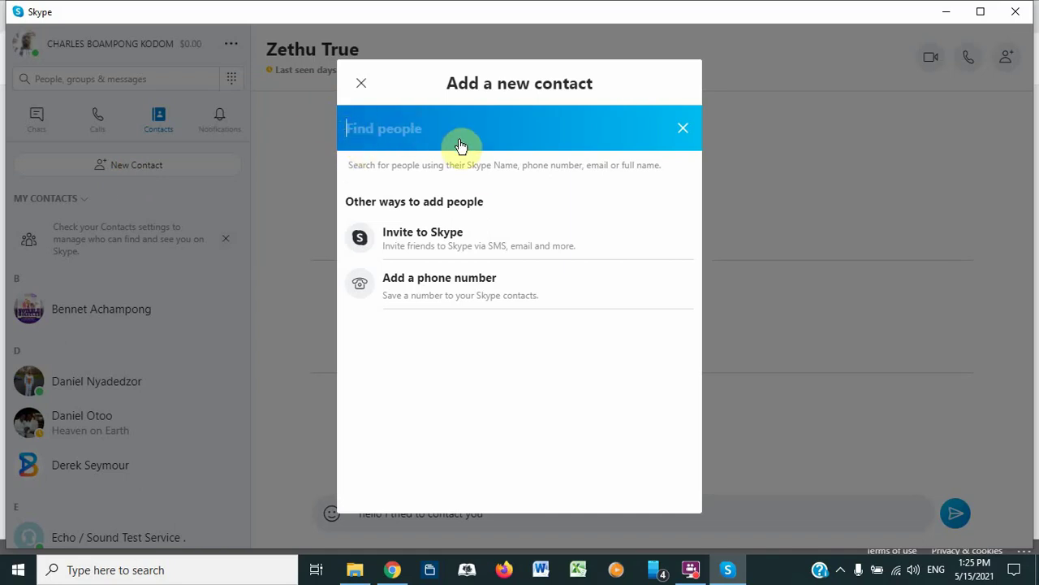
{"action": "left_click", "coordinate": [405, 131]}
Step: Copy the Skype profile invite link to the clipboard via Invite to Skype, then bring up Word
{"action": "left_click", "coordinate": [415, 242]}
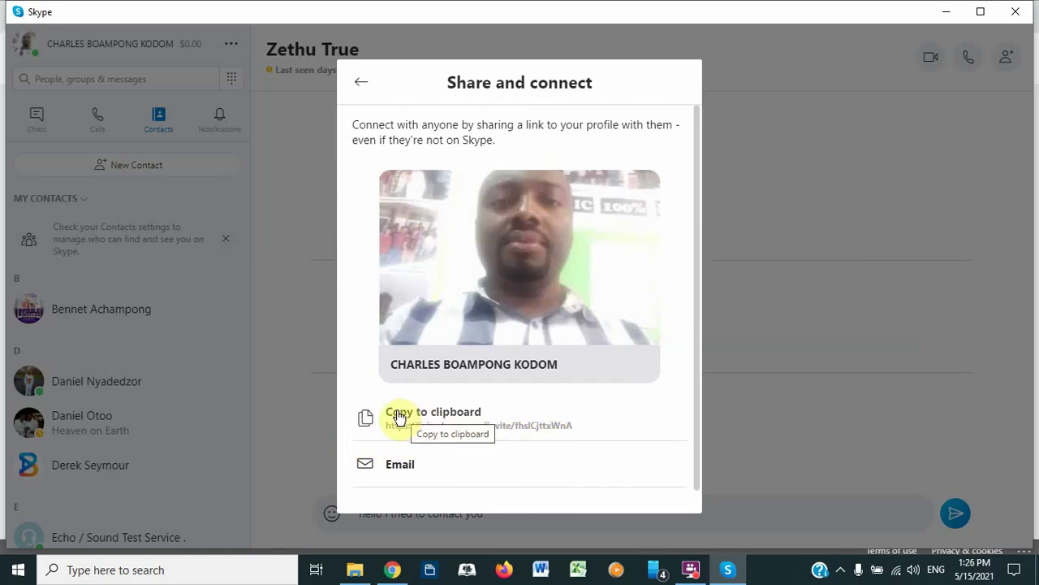
{"action": "left_click", "coordinate": [399, 417]}
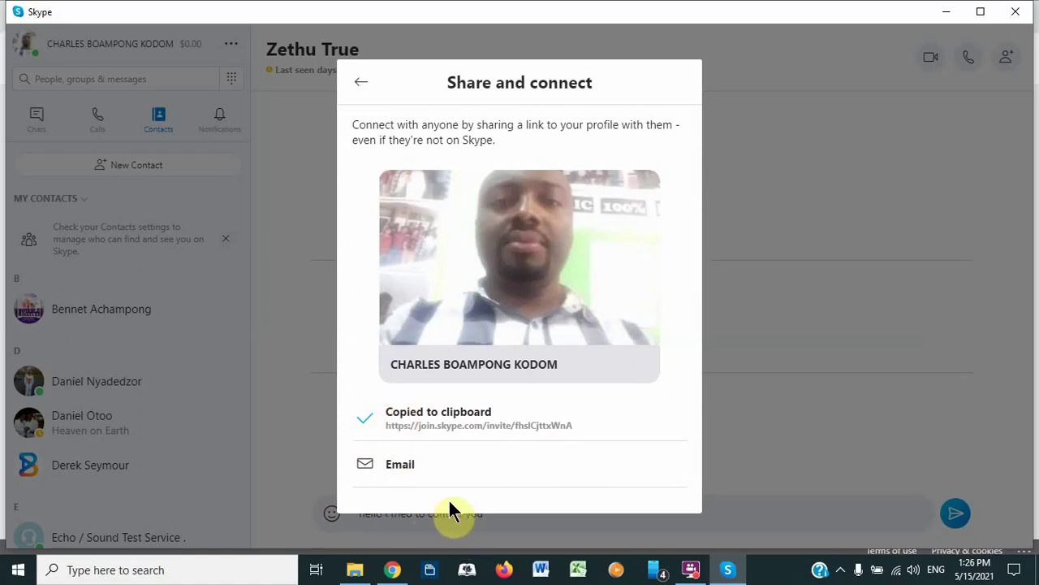
{"action": "left_click", "coordinate": [539, 571]}
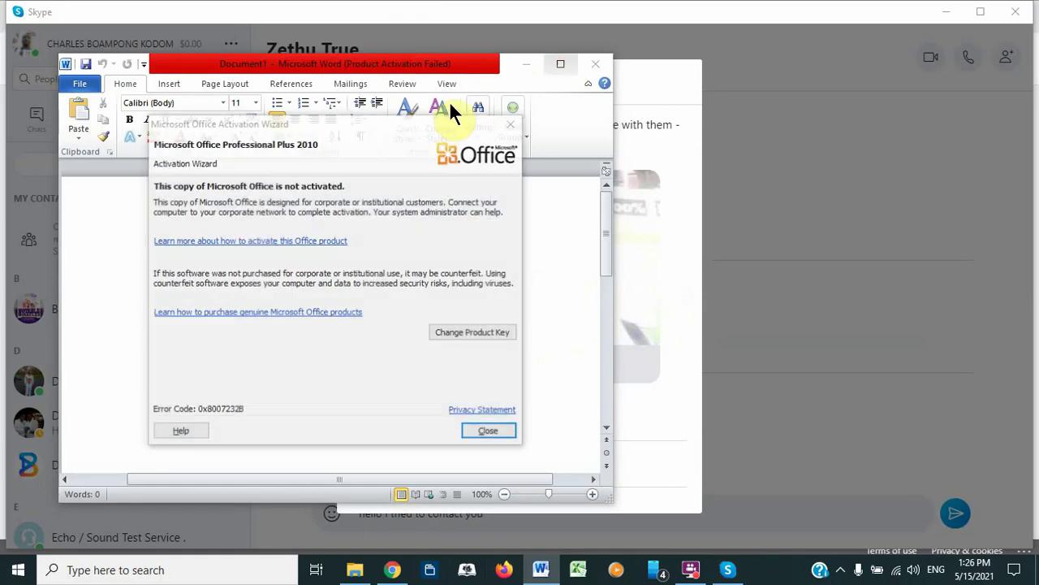
Step: Dismiss the activation notice, maximize Word, paste the invite link as a clickable line, then minimize Word
{"action": "left_click", "coordinate": [511, 124]}
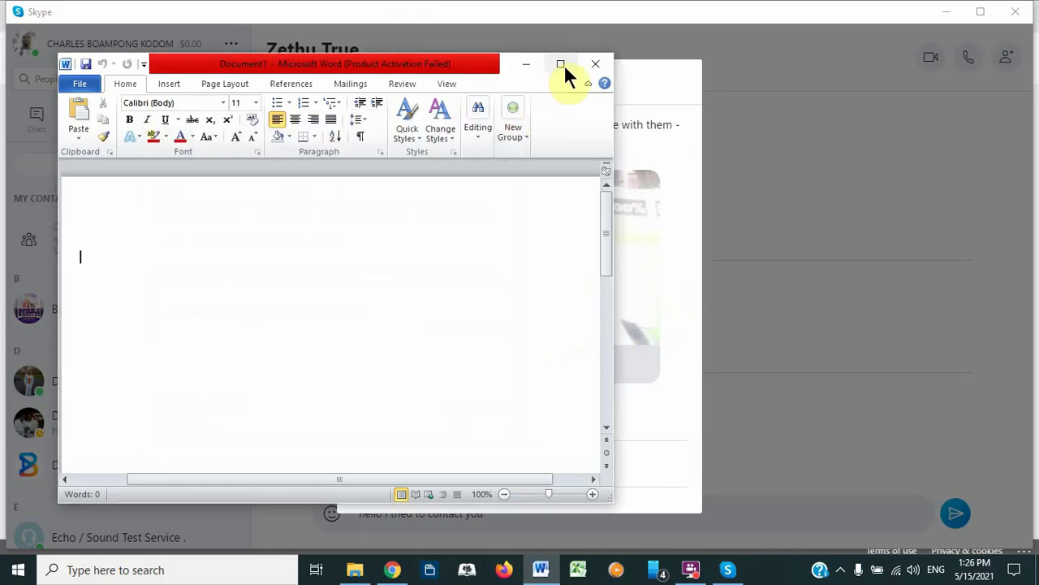
{"action": "left_click", "coordinate": [566, 59]}
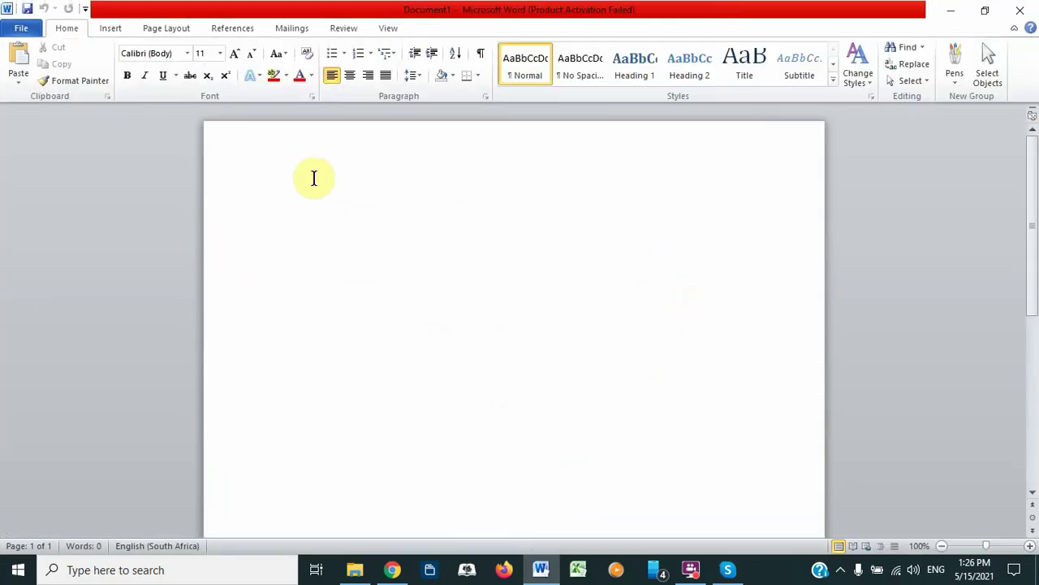
{"action": "key", "text": "ctrl+v"}
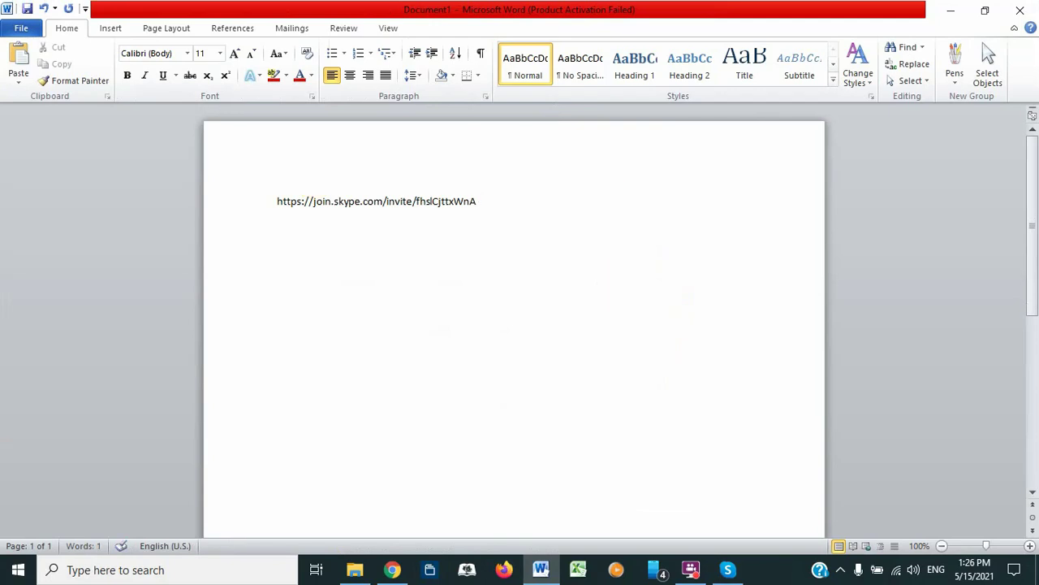
{"action": "key", "text": "Return"}
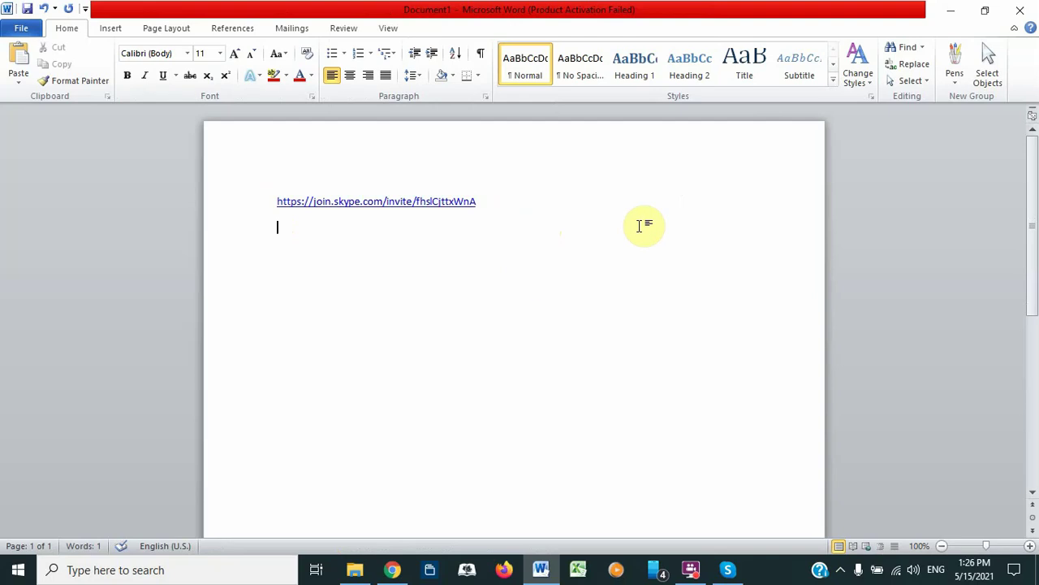
{"action": "left_click", "coordinate": [948, 16]}
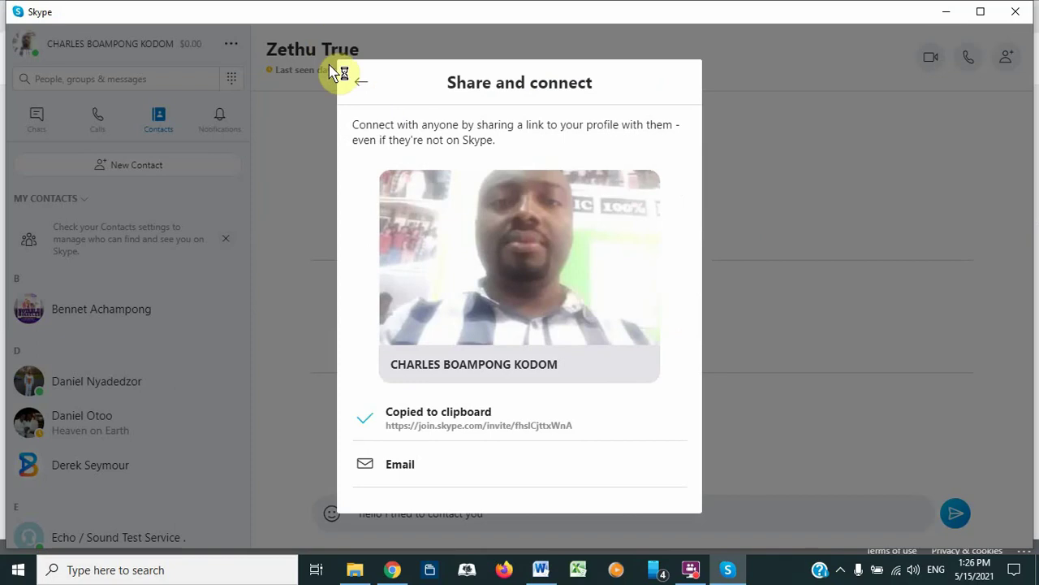
Step: Close the invite page and the Add a new contact window, then quit Skype
{"action": "left_click", "coordinate": [360, 86]}
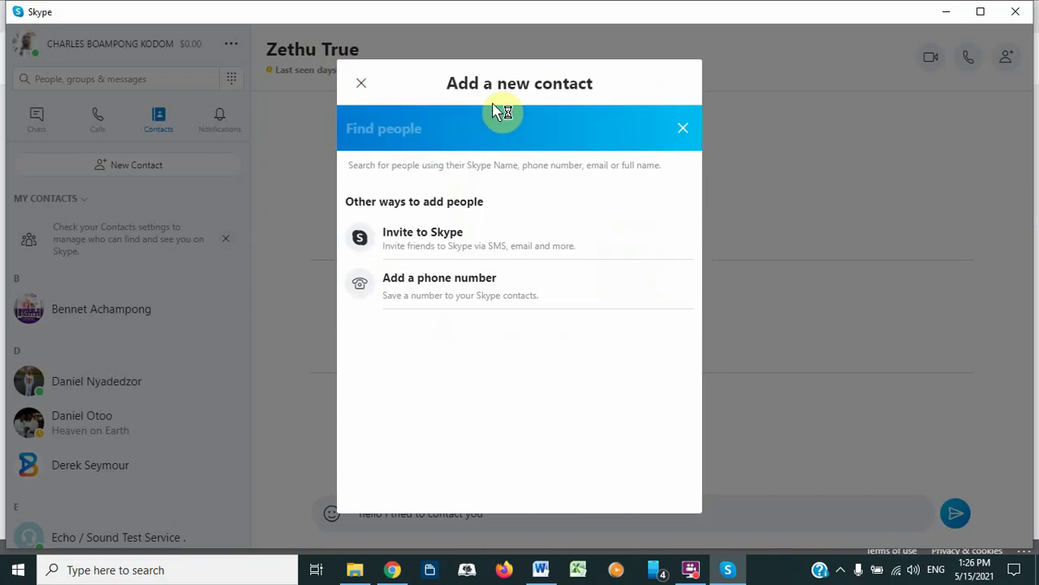
{"action": "left_click", "coordinate": [362, 83]}
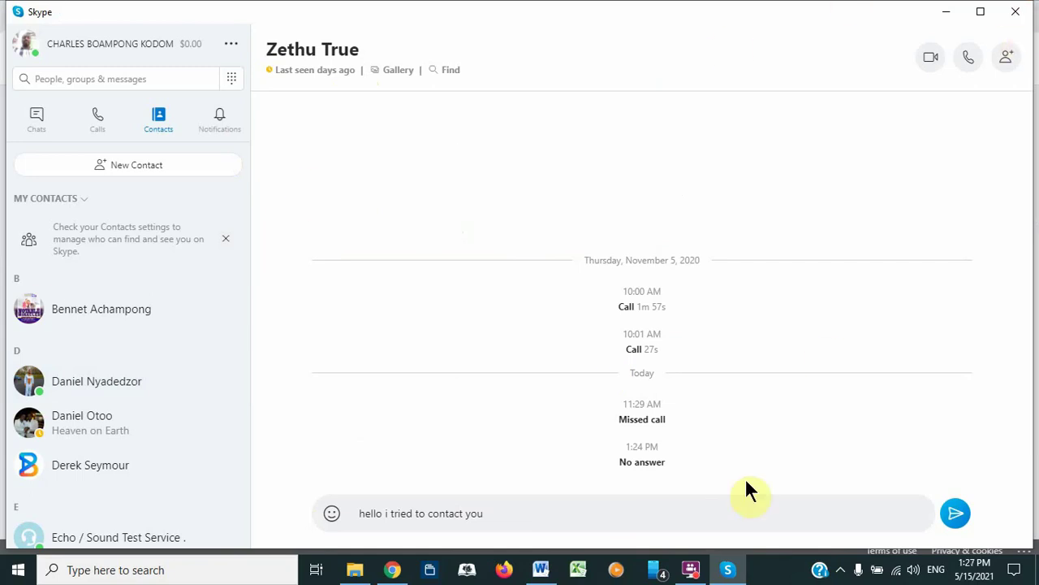
{"action": "left_click", "coordinate": [1017, 18]}
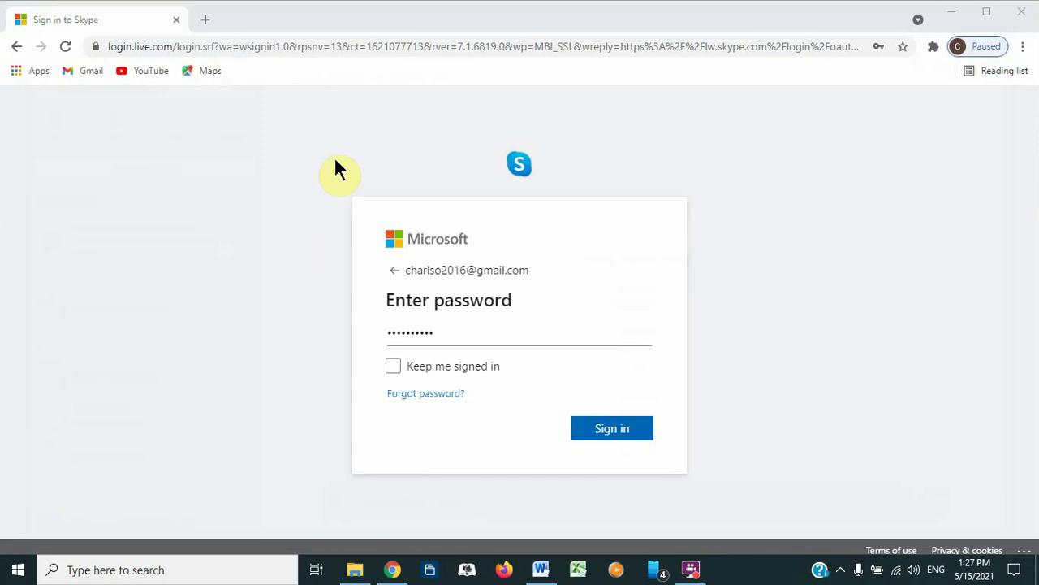
{"action": "left_click", "coordinate": [355, 46]}
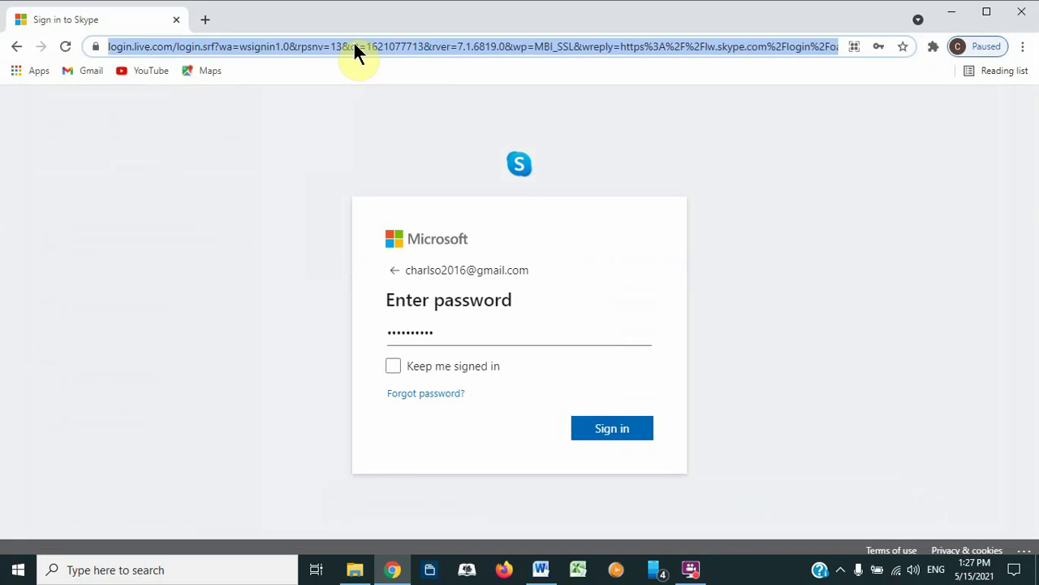
{"action": "type", "text": "www"}
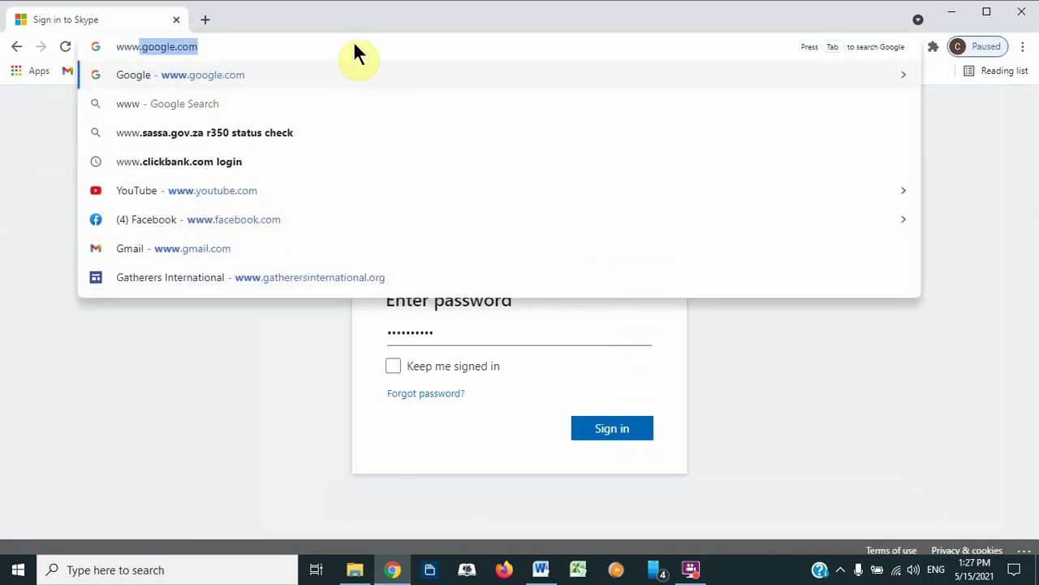
{"action": "key", "text": "Return"}
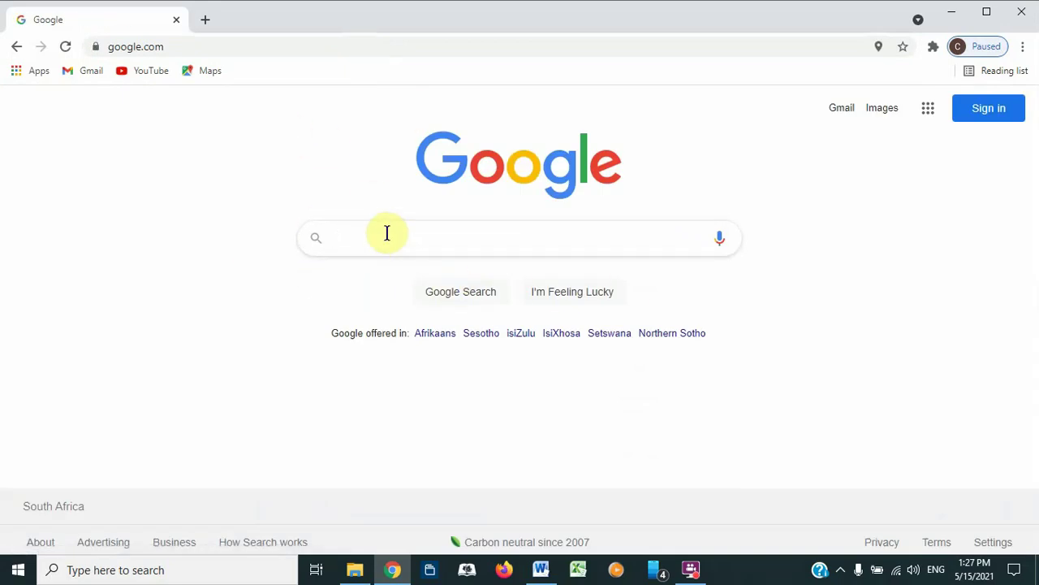
{"action": "type", "text": "zoom"}
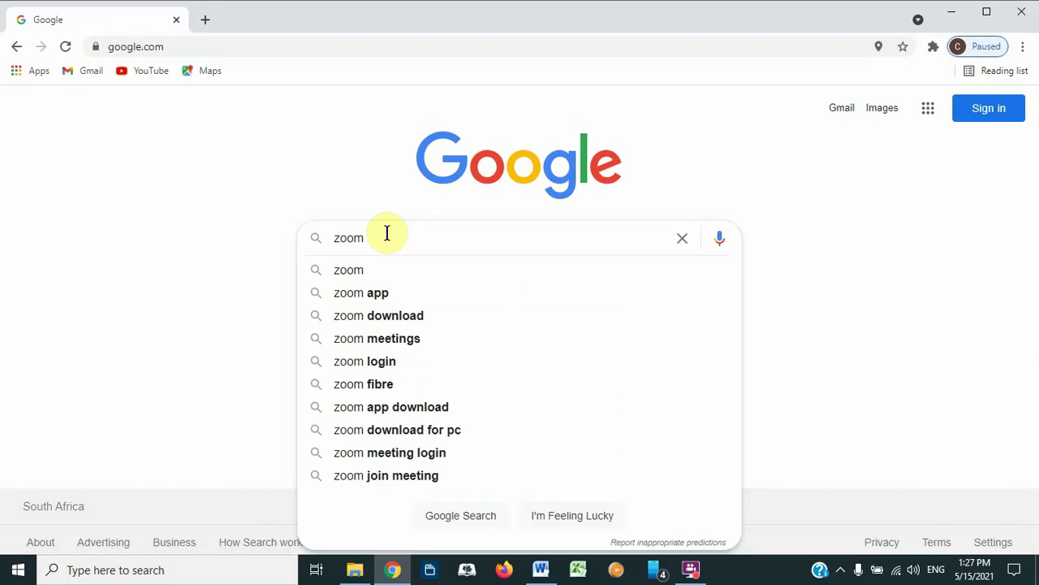
{"action": "key", "text": "Return"}
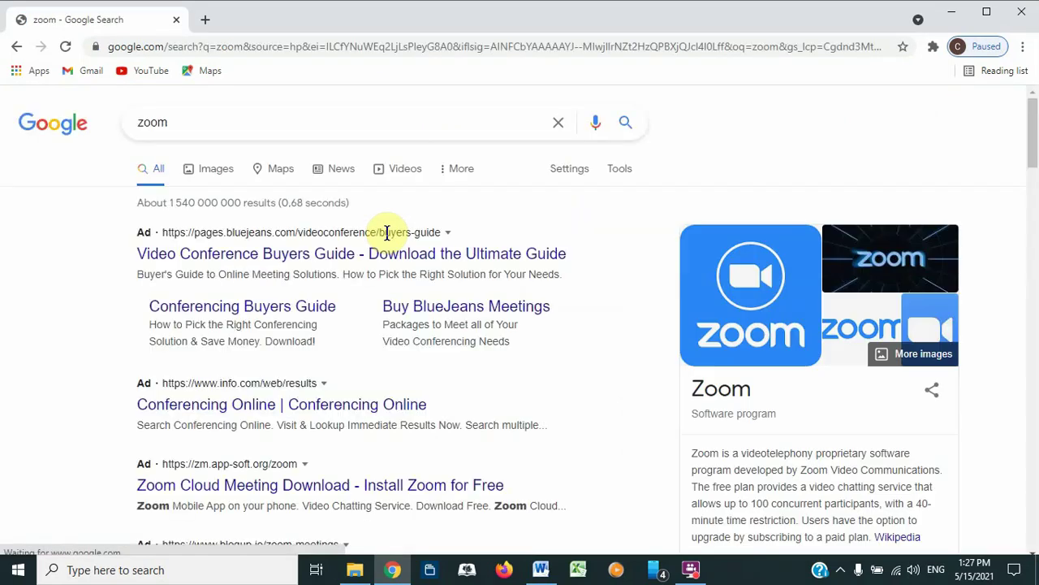
Step: Scroll the 'zoom' results and open the zoom.us Free Sign up page
{"action": "left_click", "coordinate": [1030, 119]}
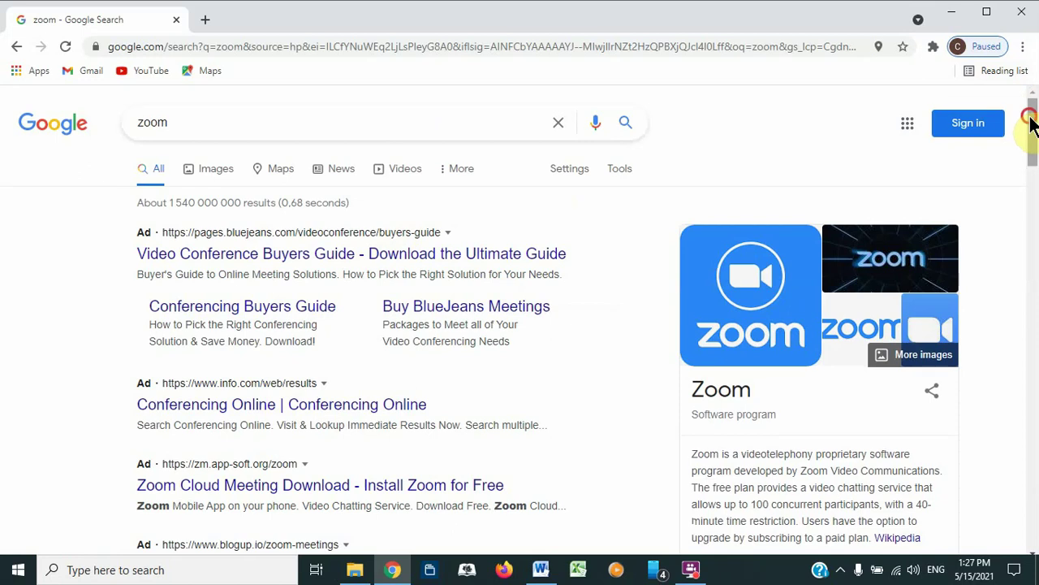
{"action": "left_click_drag", "start_coordinate": [1029, 122], "coordinate": [1033, 134]}
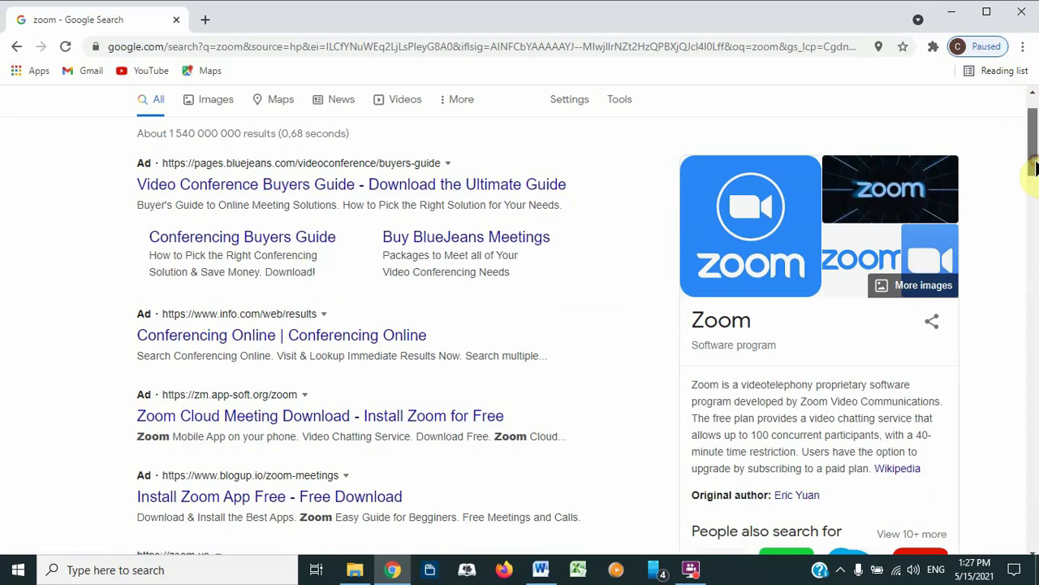
{"action": "left_click_drag", "start_coordinate": [1035, 167], "coordinate": [1032, 220]}
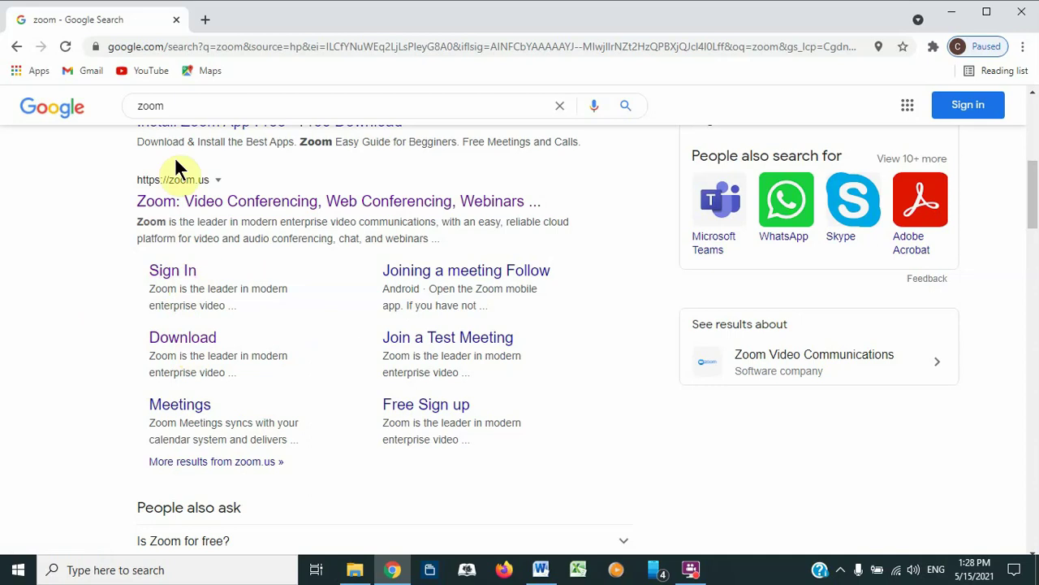
{"action": "left_click", "coordinate": [429, 409]}
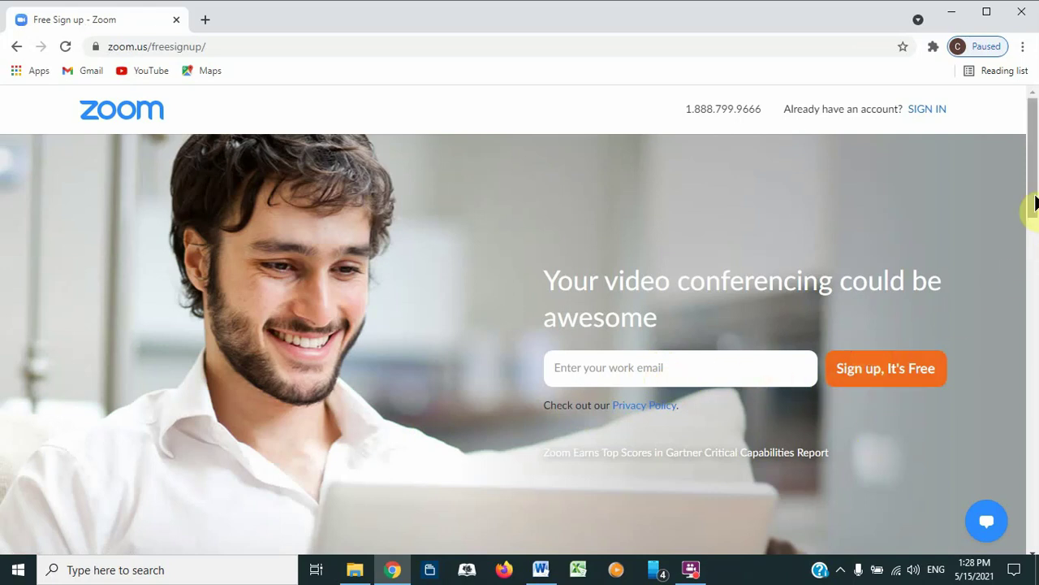
{"action": "scroll", "coordinate": [1031, 213], "scroll_direction": "down", "scroll_amount": 2}
{"action": "scroll", "coordinate": [1031, 213], "scroll_direction": "up", "scroll_amount": 2}
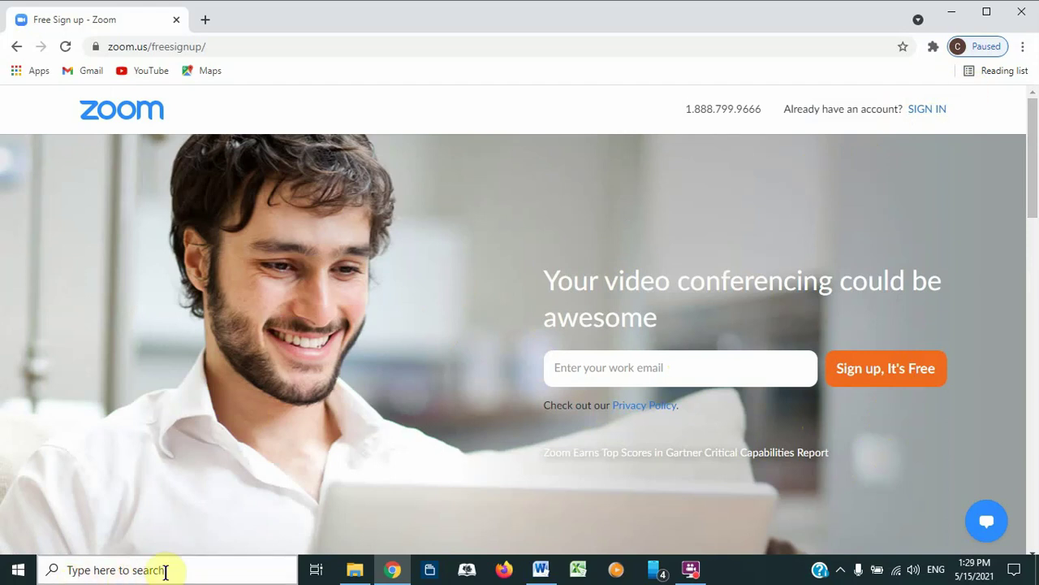
Step: Launch the Zoom desktop app from a Windows search for 'zoom' and minimise Chrome
{"action": "left_click", "coordinate": [166, 571]}
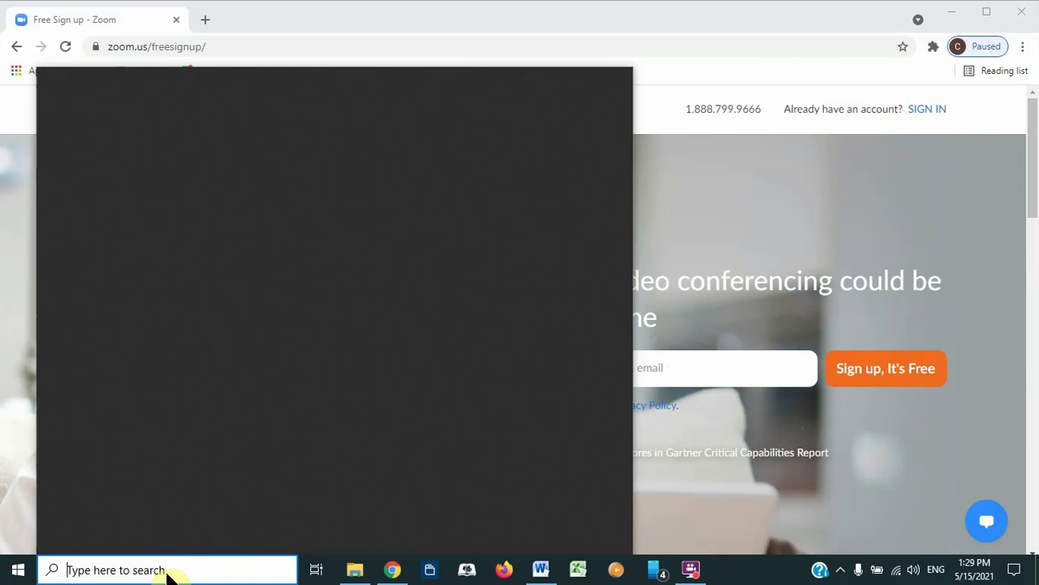
{"action": "type", "text": "zoom"}
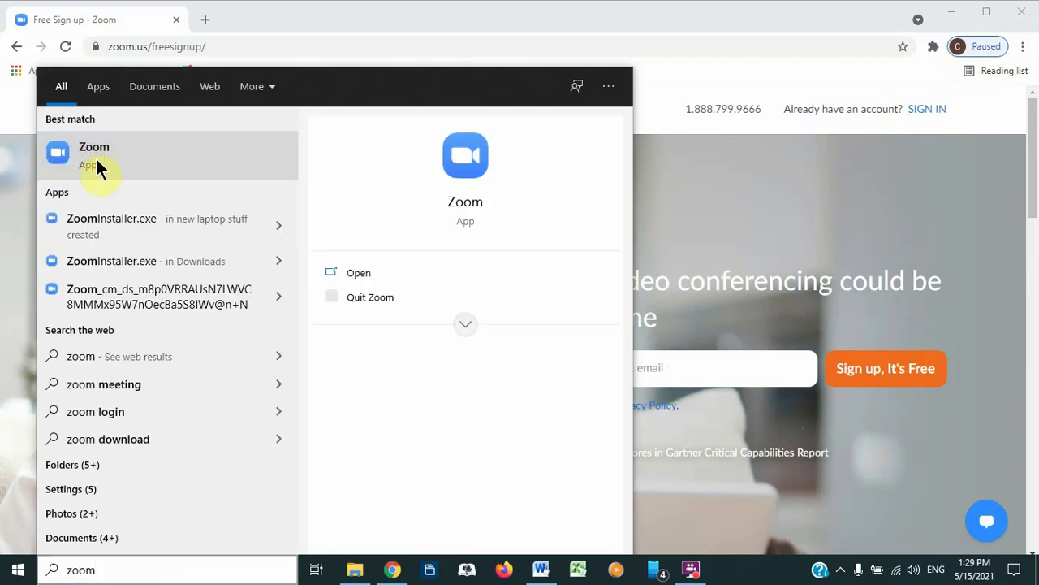
{"action": "left_click", "coordinate": [96, 160]}
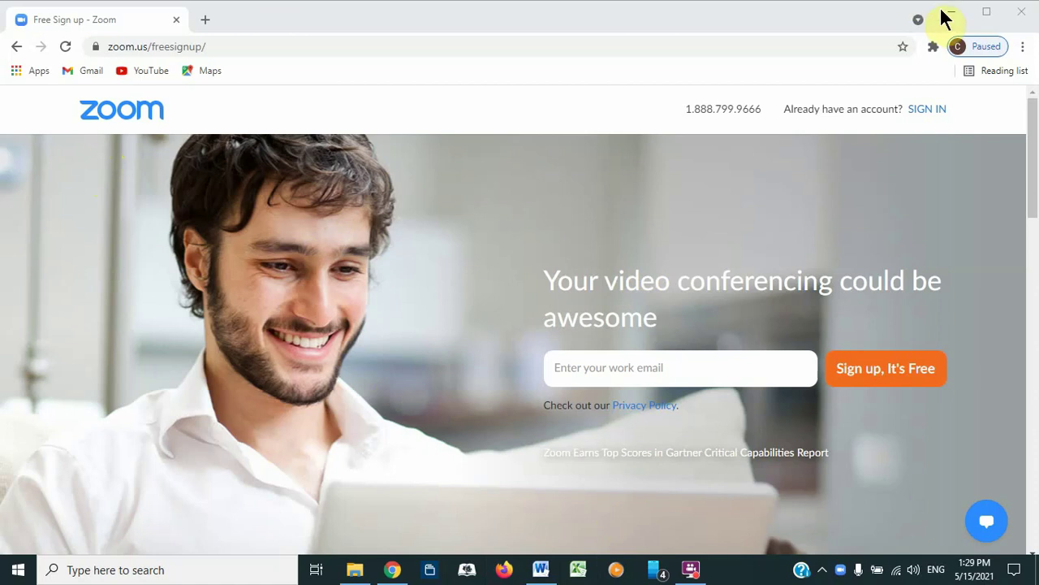
{"action": "left_click", "coordinate": [949, 13]}
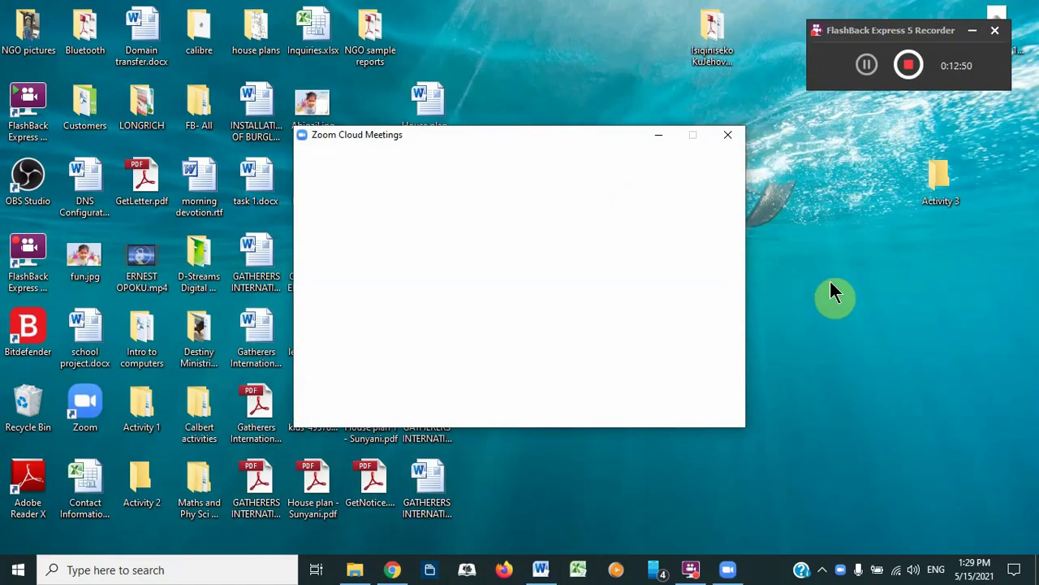
Step: Refresh the Windows desktop from its right-click menu, leaving Zoom's start screen open
{"action": "right_click", "coordinate": [852, 353]}
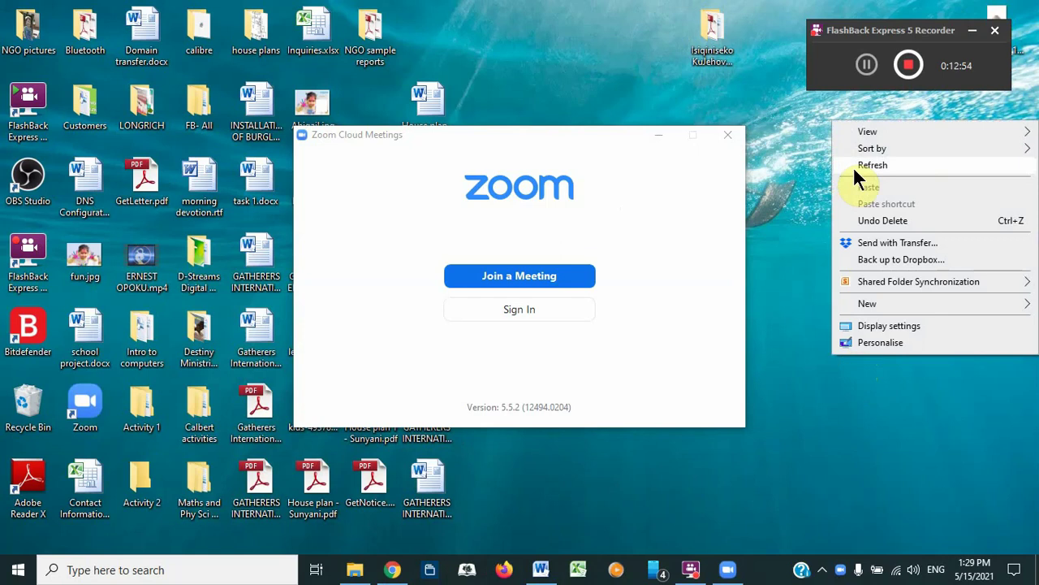
{"action": "left_click", "coordinate": [853, 167]}
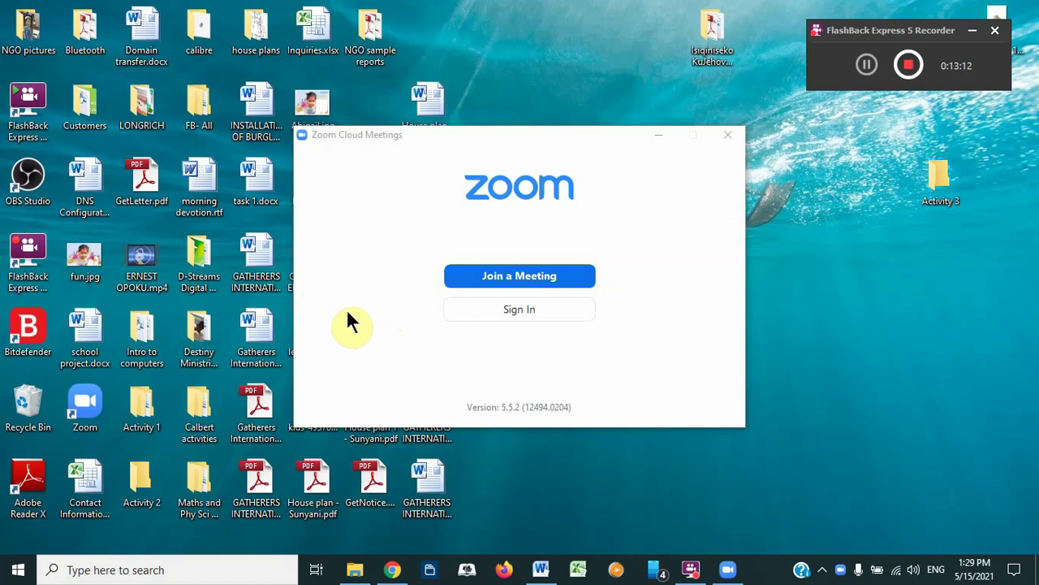
Step: Sign in to Zoom with the account's e-mail address and password to reach the Home screen
{"action": "left_click", "coordinate": [519, 312]}
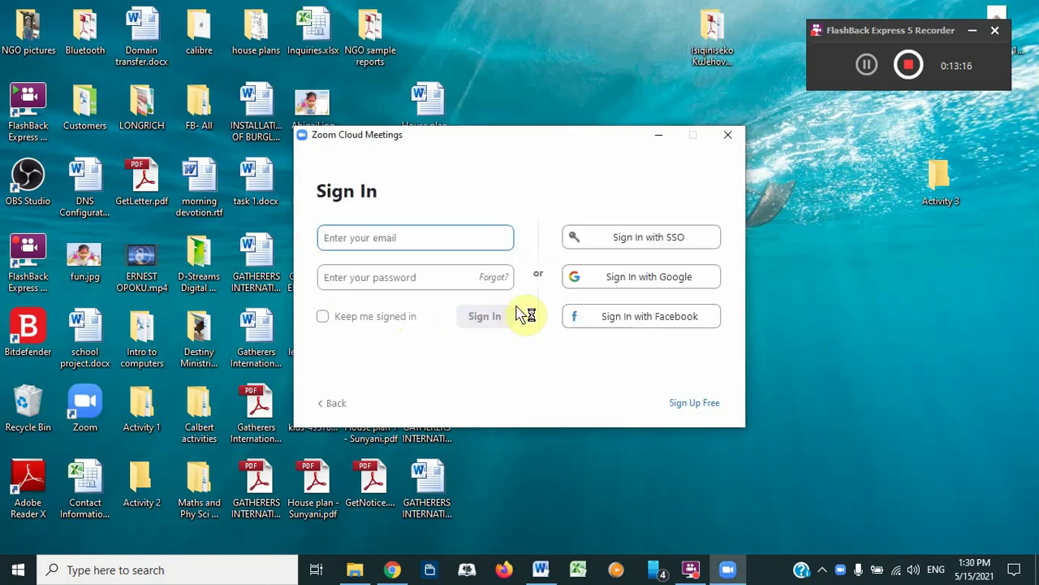
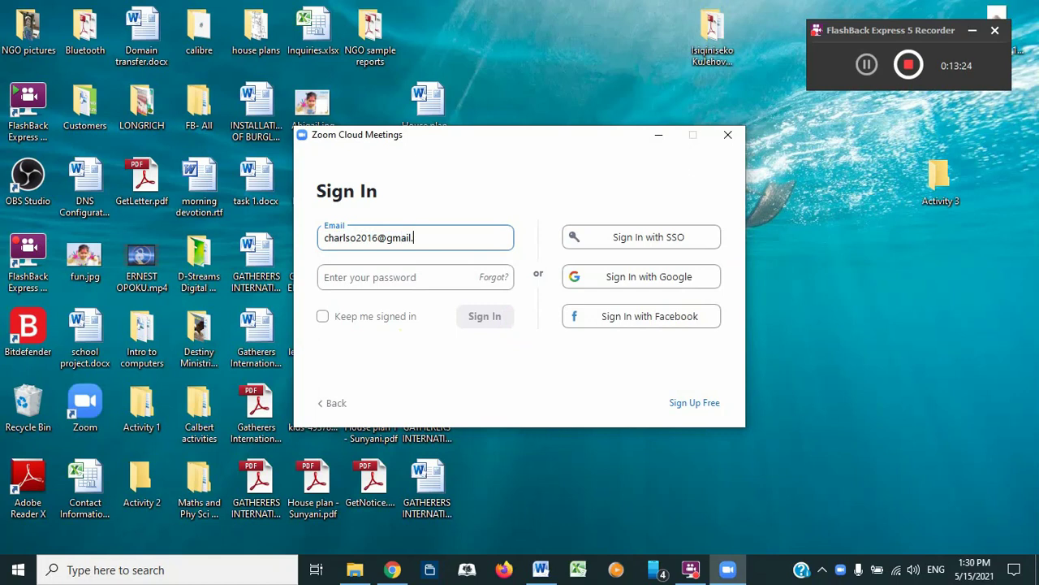
{"action": "left_click", "coordinate": [382, 276]}
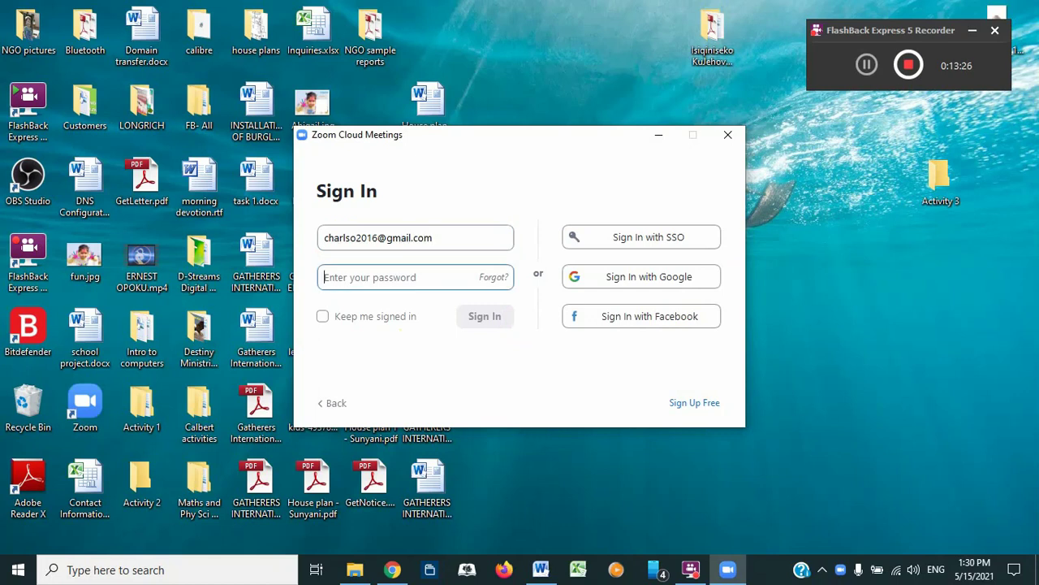
{"action": "type", "text": "***"}
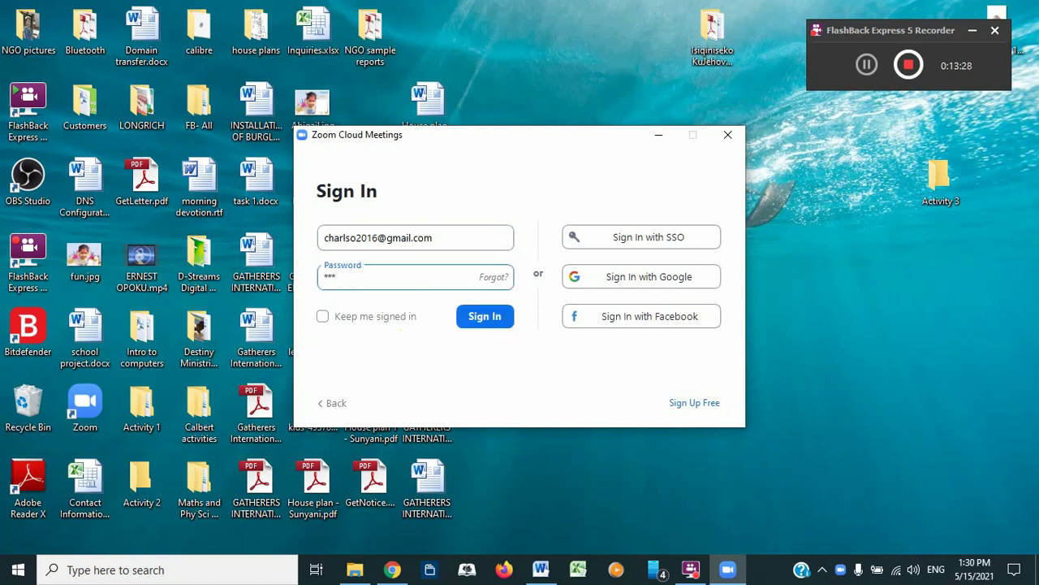
{"action": "type", "text": "*********"}
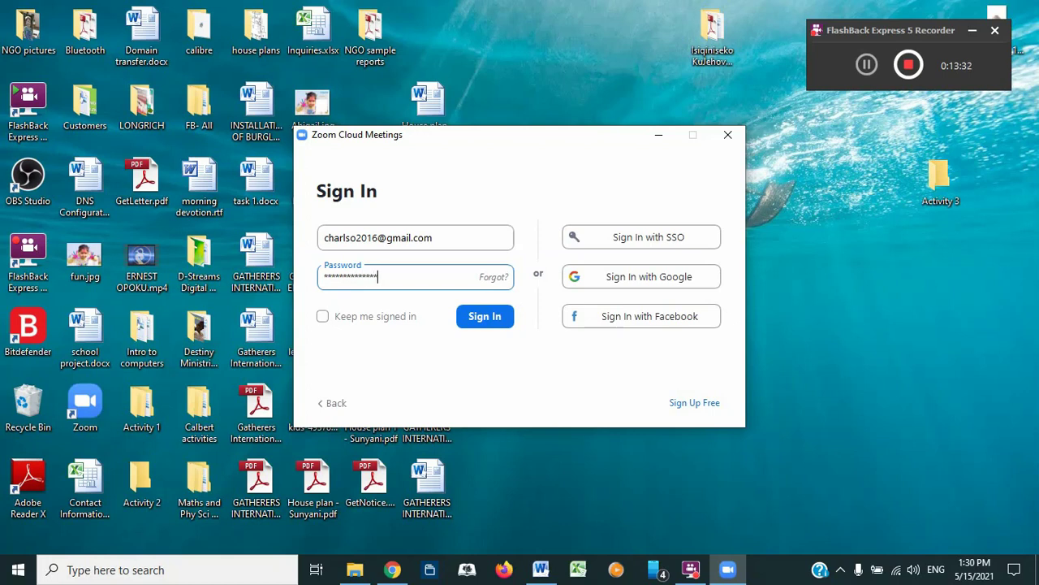
{"action": "key", "text": "Return"}
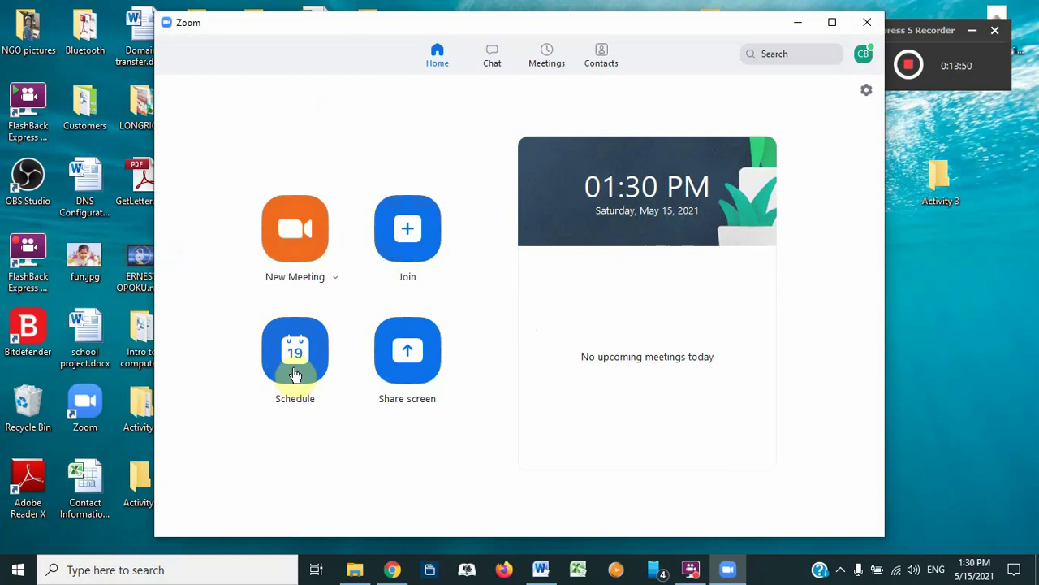
Step: Start an instant video meeting, dismiss the audio prompt, and end it for all participants
{"action": "left_click", "coordinate": [291, 255]}
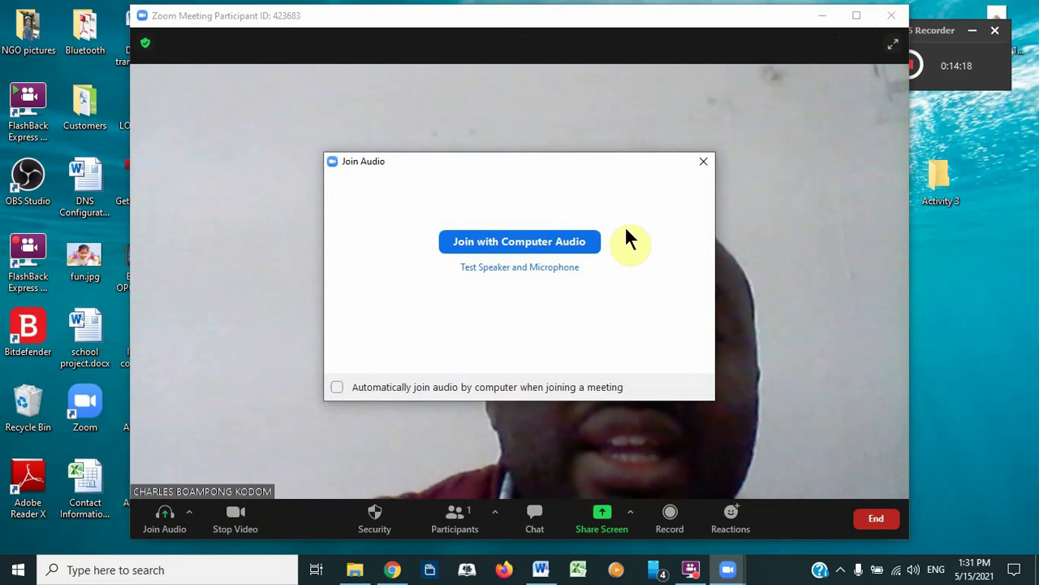
{"action": "left_click", "coordinate": [703, 164]}
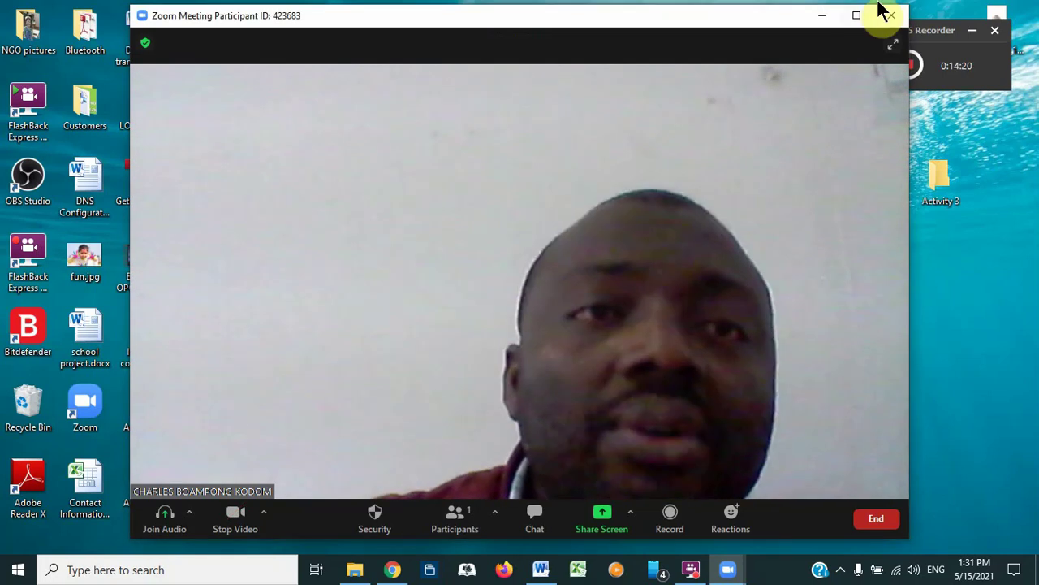
{"action": "left_click", "coordinate": [869, 520]}
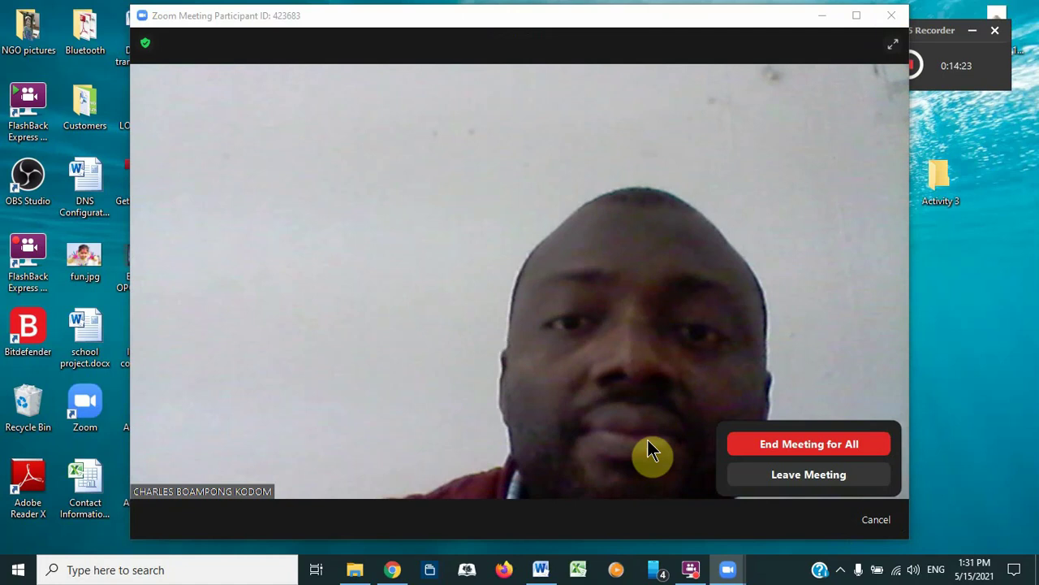
{"action": "left_click", "coordinate": [758, 447]}
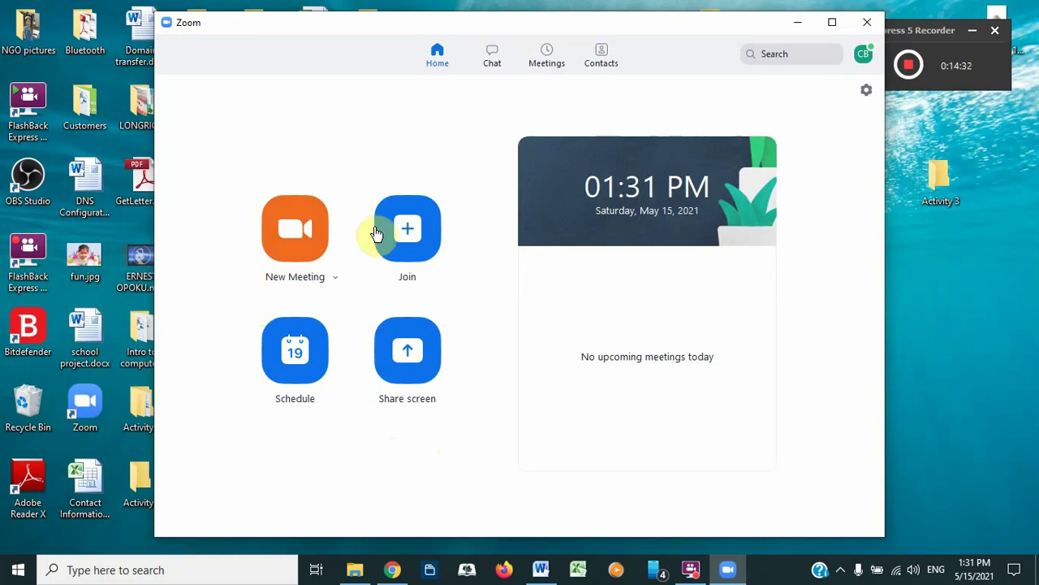
Step: Begin scheduling a meeting on Sat May 15, 2021 with a 01:45 PM start time
{"action": "left_click", "coordinate": [286, 379]}
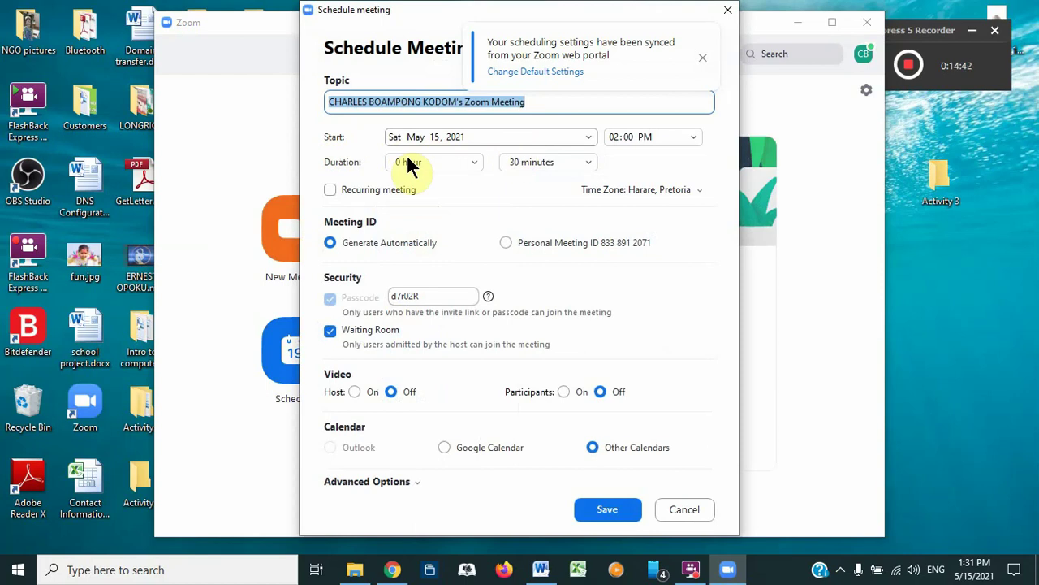
{"action": "left_click", "coordinate": [588, 137]}
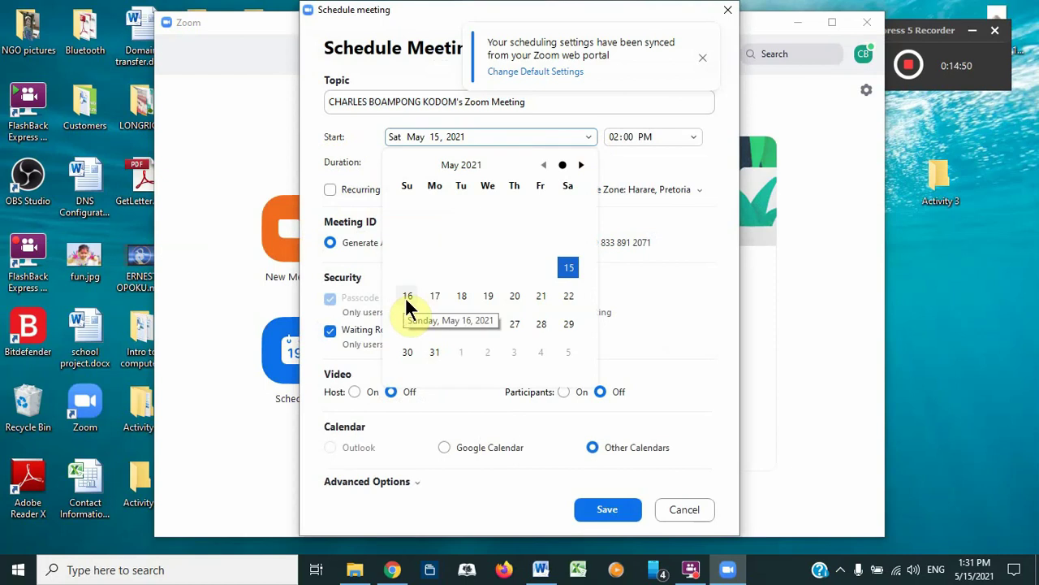
{"action": "left_click", "coordinate": [173, 155]}
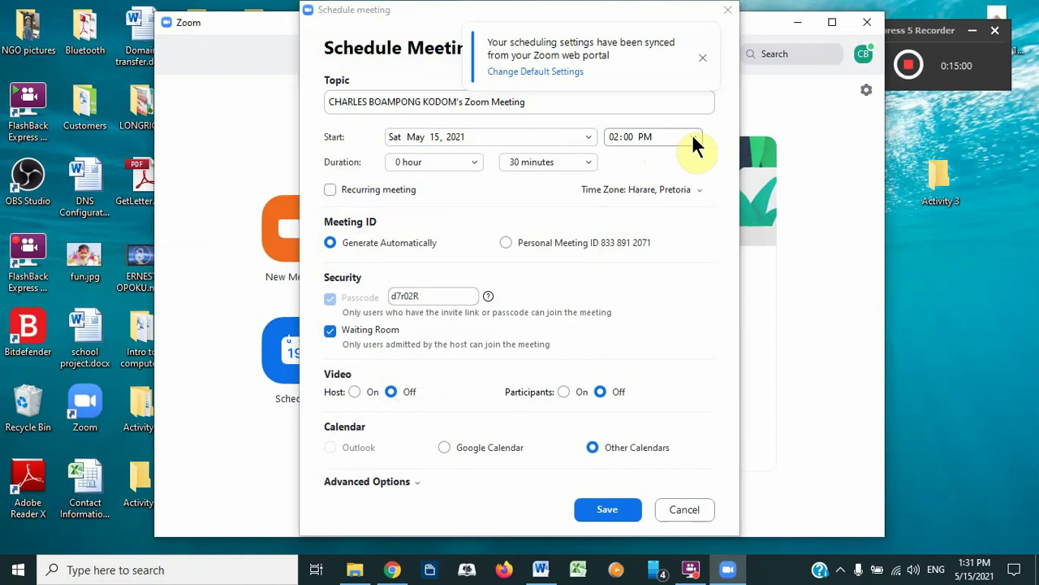
{"action": "left_click", "coordinate": [693, 137]}
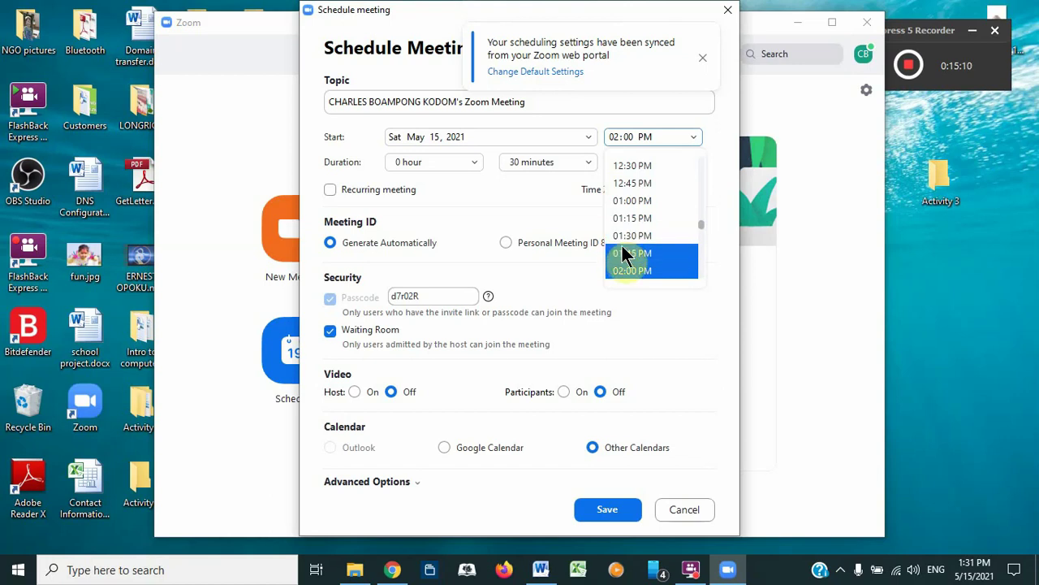
{"action": "left_click", "coordinate": [623, 253]}
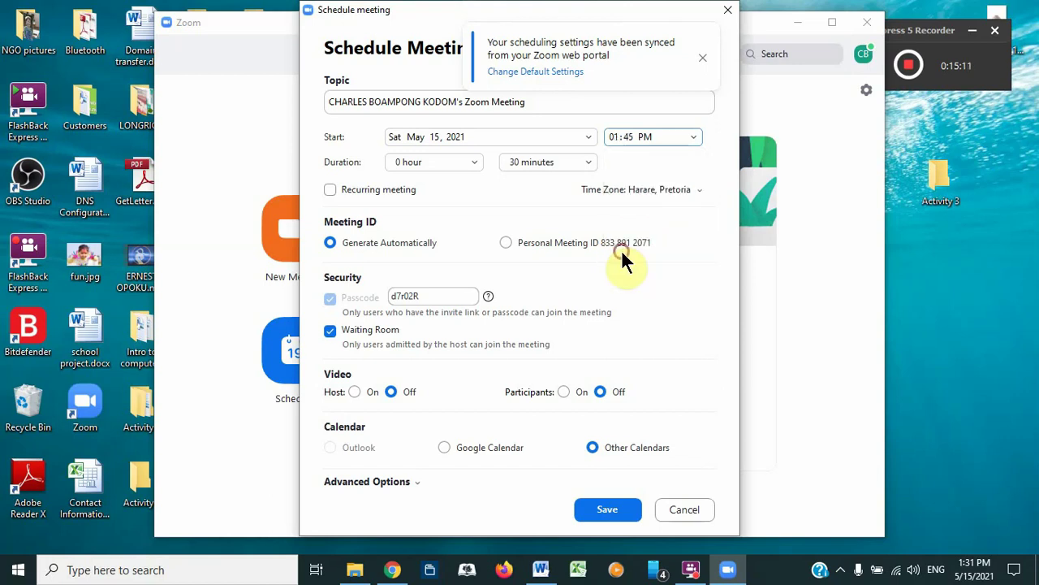
Step: Change the start time minutes to 37, making it 01:37 PM
{"action": "left_click", "coordinate": [633, 134]}
{"action": "left_click", "coordinate": [628, 131]}
{"action": "type", "text": "04"}
{"action": "key", "text": "BackSpace"}
{"action": "type", "text": "37"}
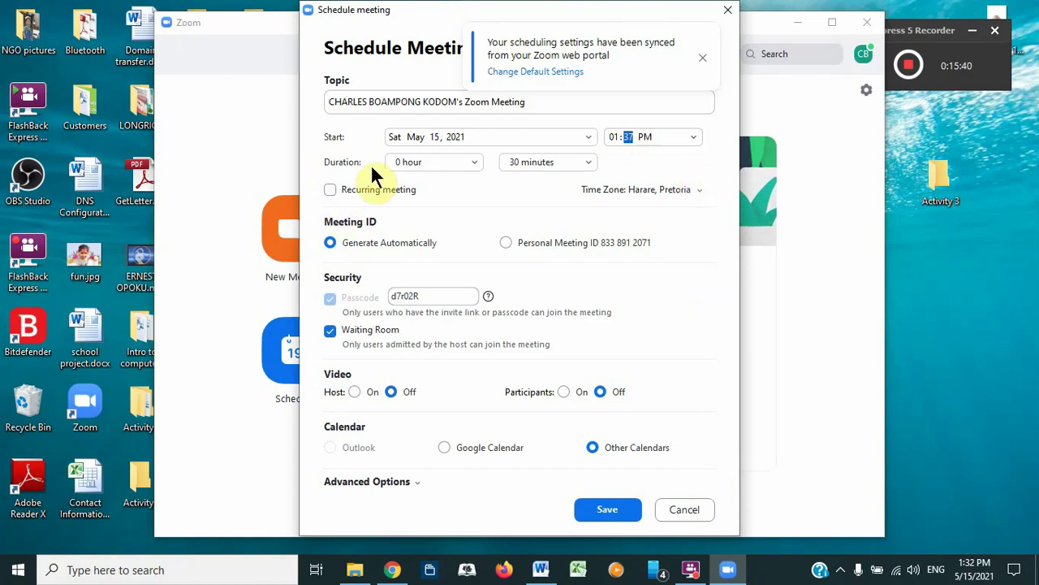
{"action": "left_click", "coordinate": [476, 167]}
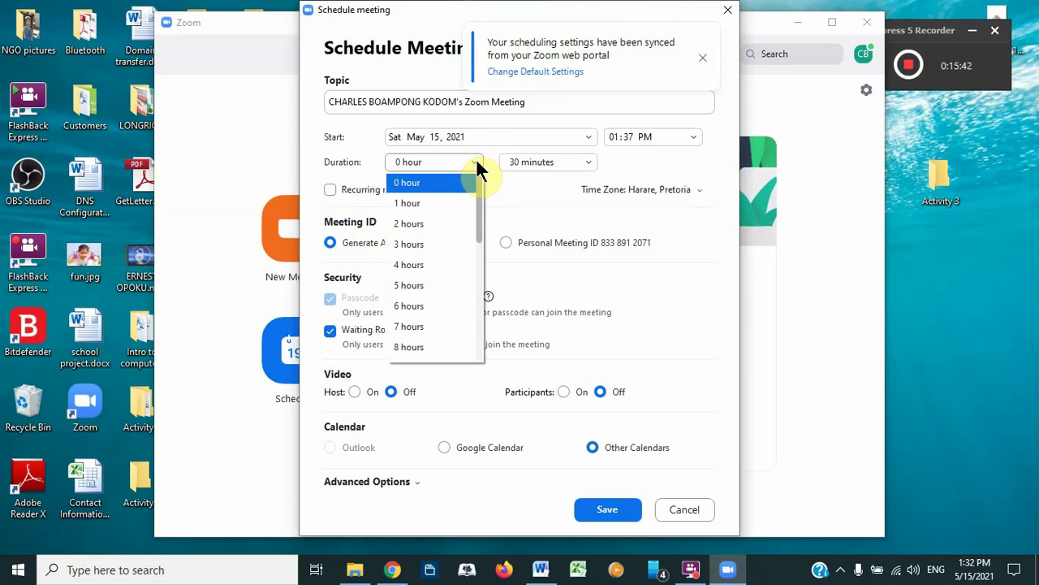
{"action": "left_click", "coordinate": [591, 159]}
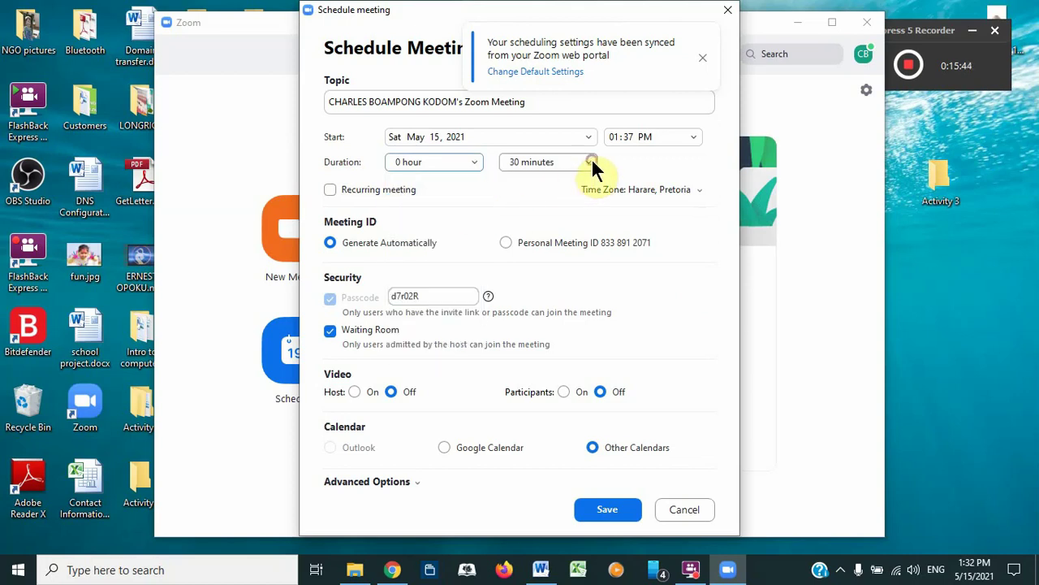
{"action": "left_click", "coordinate": [471, 161]}
{"action": "left_click", "coordinate": [411, 208]}
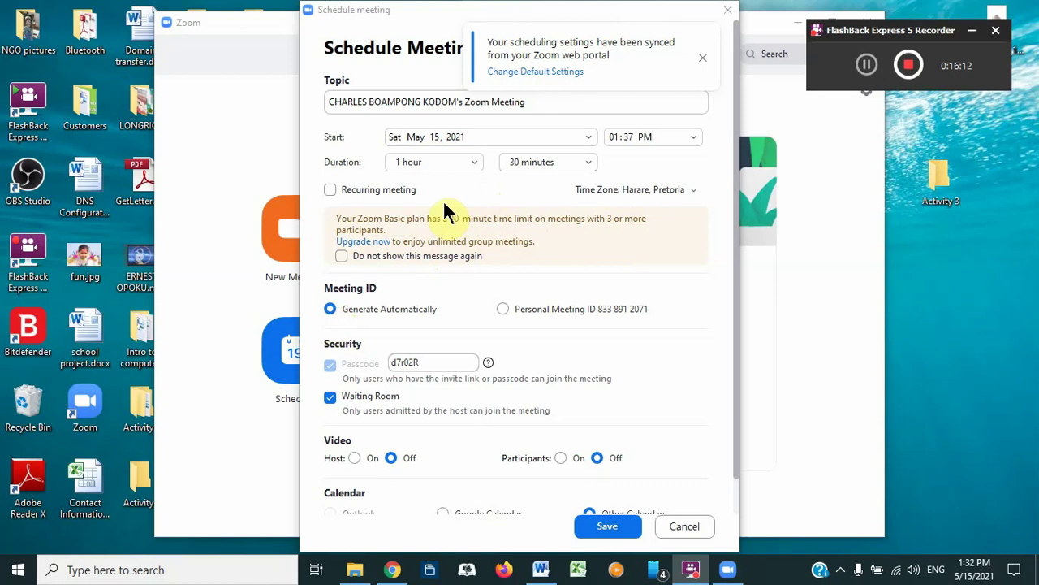
{"action": "left_click", "coordinate": [475, 167]}
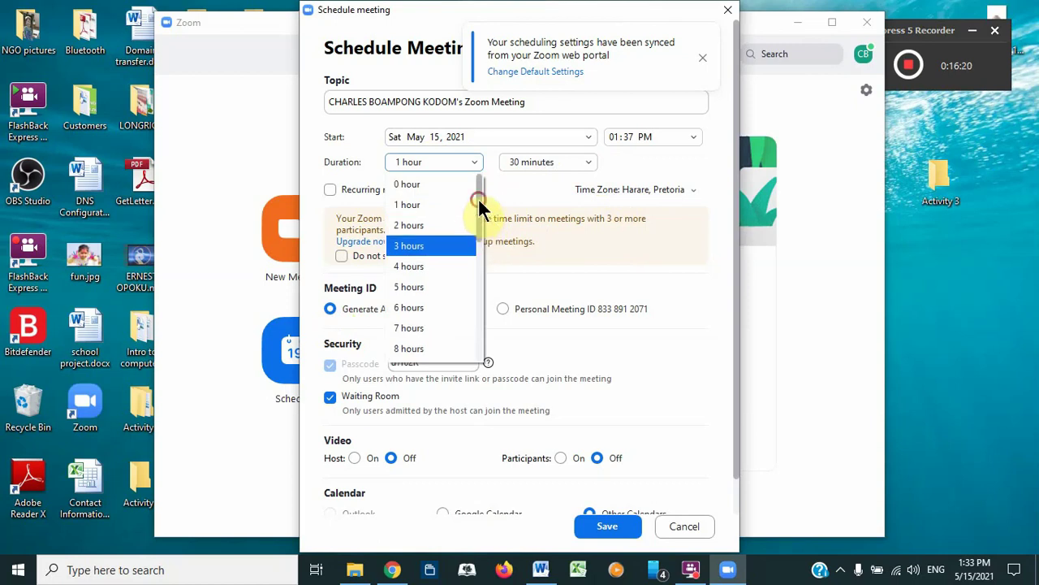
{"action": "scroll", "coordinate": [398, 188], "scroll_direction": "up", "scroll_amount": 1}
{"action": "left_click", "coordinate": [398, 186]}
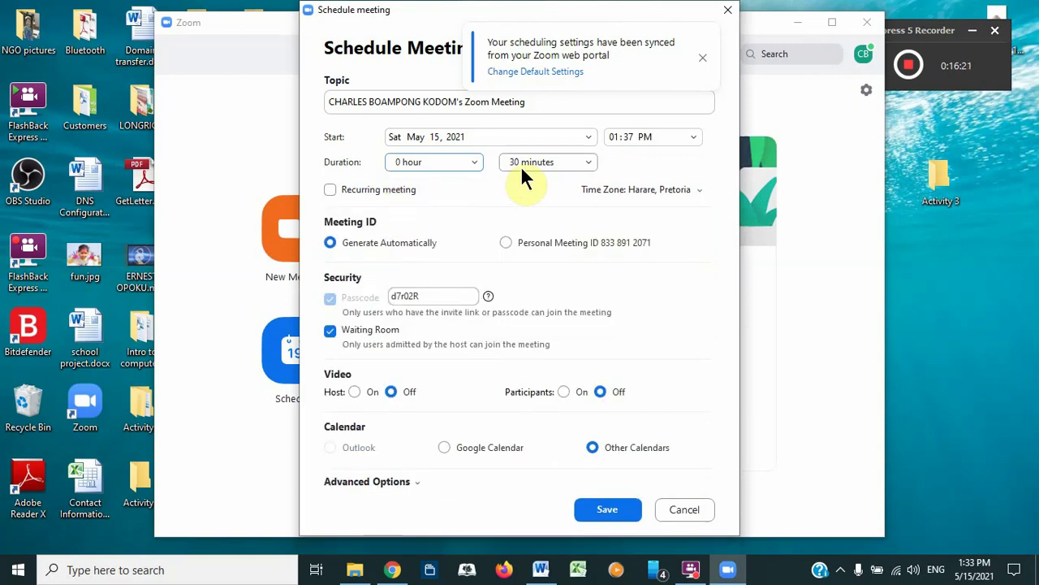
{"action": "left_click", "coordinate": [589, 162]}
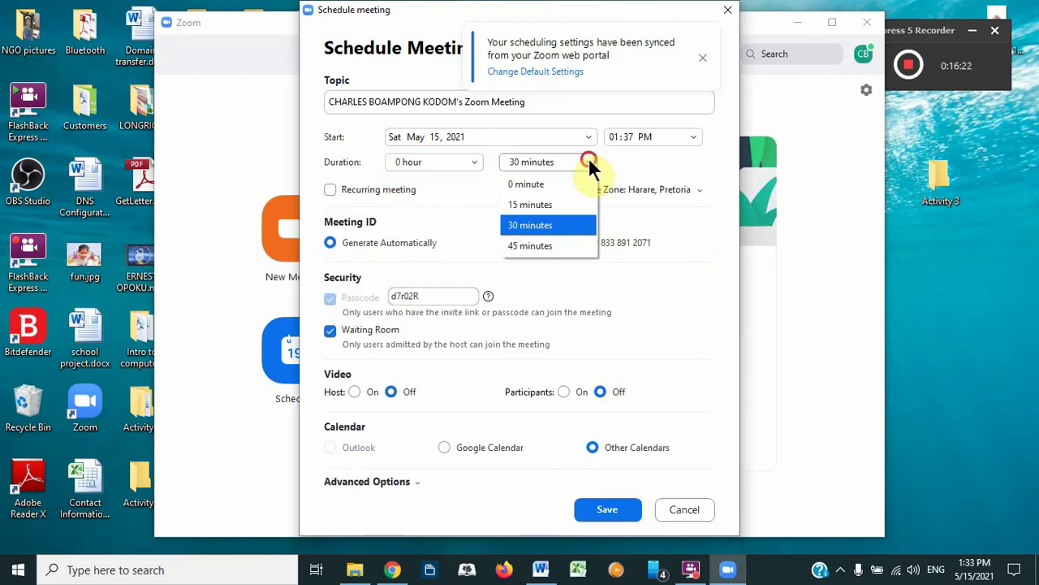
{"action": "left_click", "coordinate": [538, 242]}
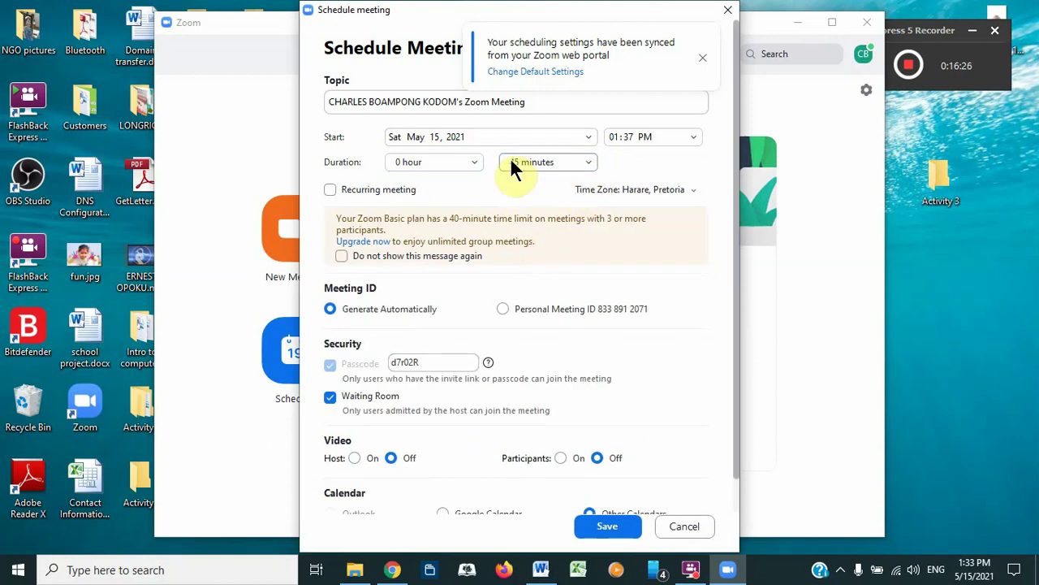
{"action": "left_click", "coordinate": [519, 163]}
{"action": "left_click", "coordinate": [517, 162]}
{"action": "left_click", "coordinate": [514, 162]}
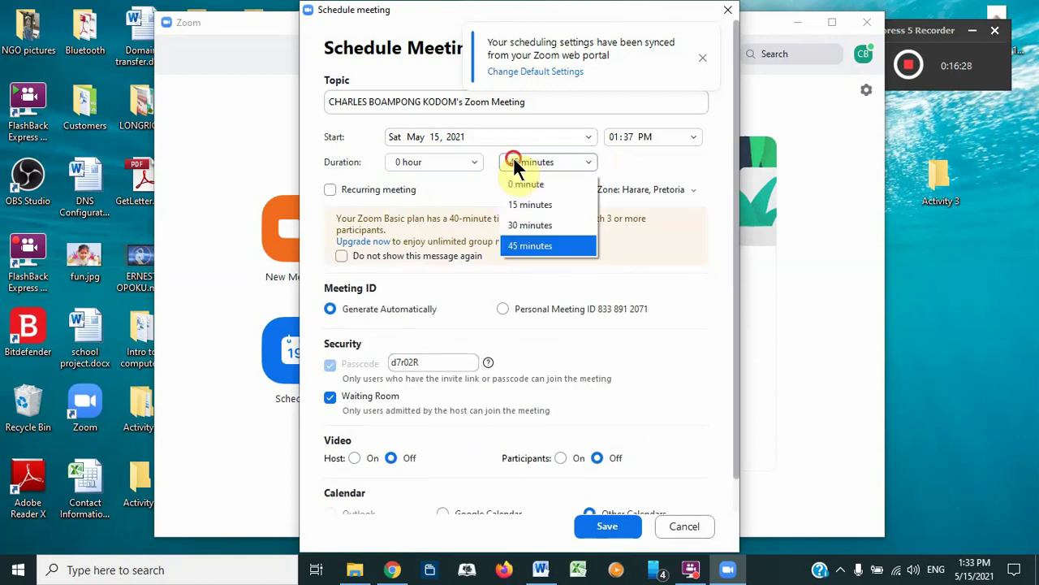
{"action": "left_click", "coordinate": [508, 227]}
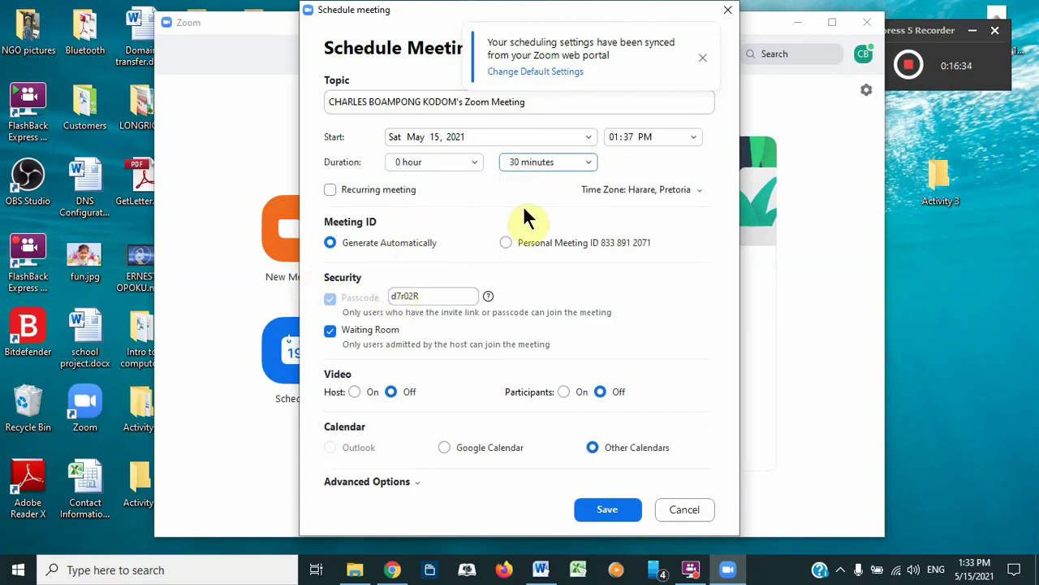
{"action": "left_click", "coordinate": [700, 190]}
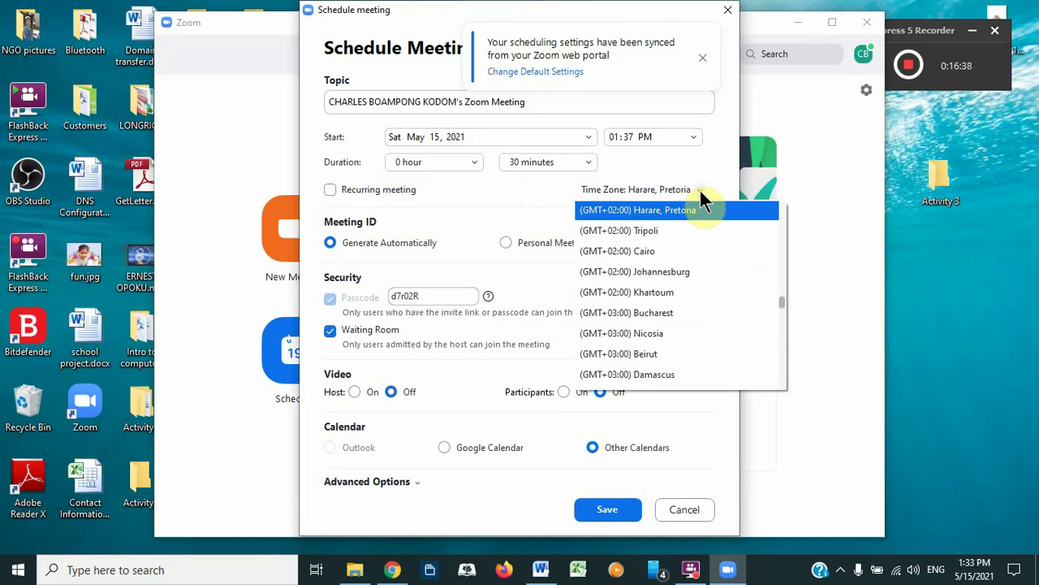
{"action": "left_click", "coordinate": [699, 188]}
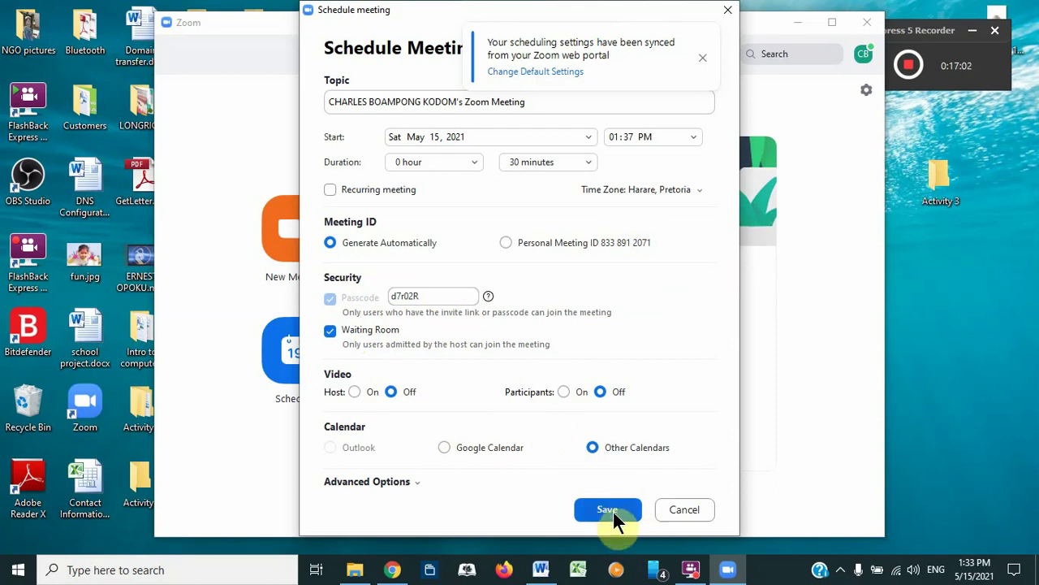
Step: Replace the default topic with 'Saturday's workshop' and save the scheduled meeting
{"action": "left_click", "coordinate": [330, 102]}
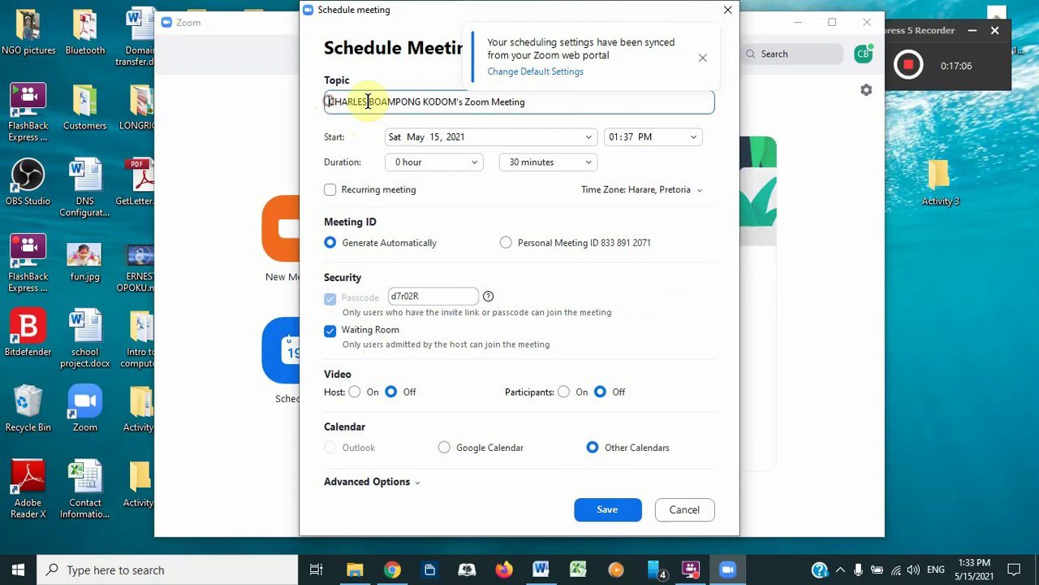
{"action": "left_click_drag", "start_coordinate": [330, 103], "coordinate": [541, 132]}
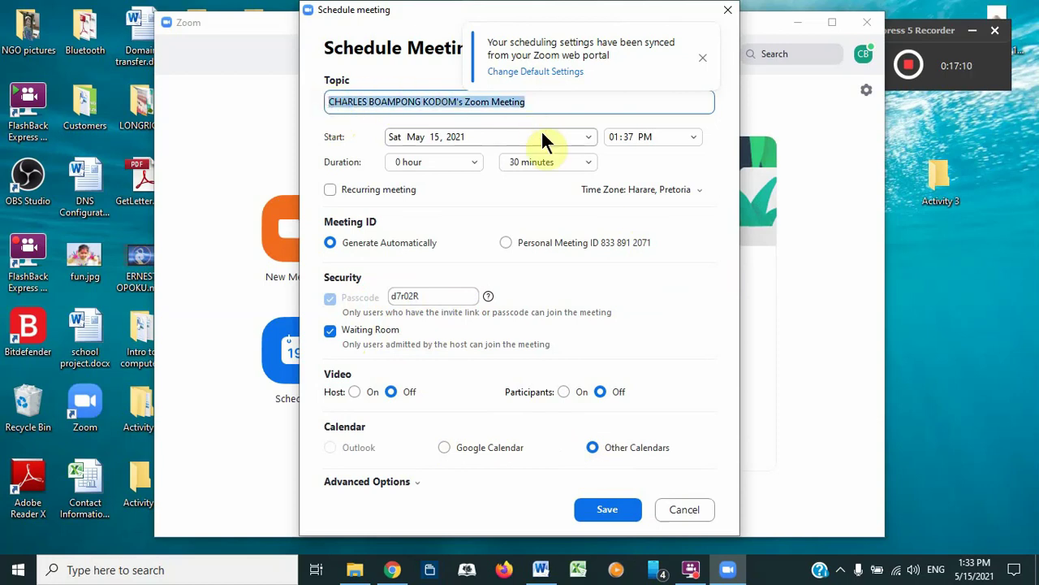
{"action": "type", "text": "Saturday's workshop"}
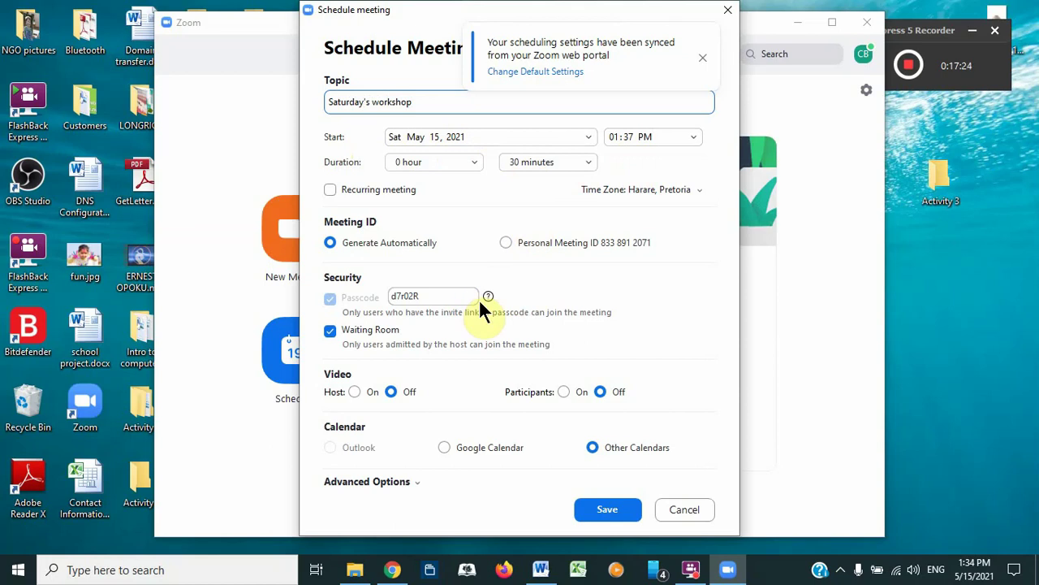
{"action": "left_click", "coordinate": [596, 510]}
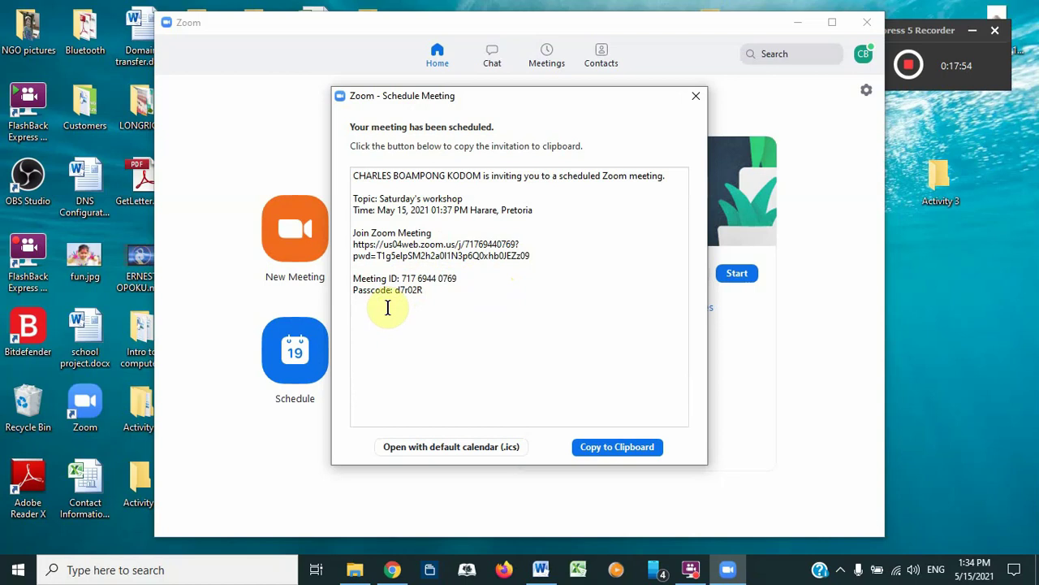
Step: Copy the meeting invitation to the clipboard and close the confirmation dialog
{"action": "left_click", "coordinate": [588, 446]}
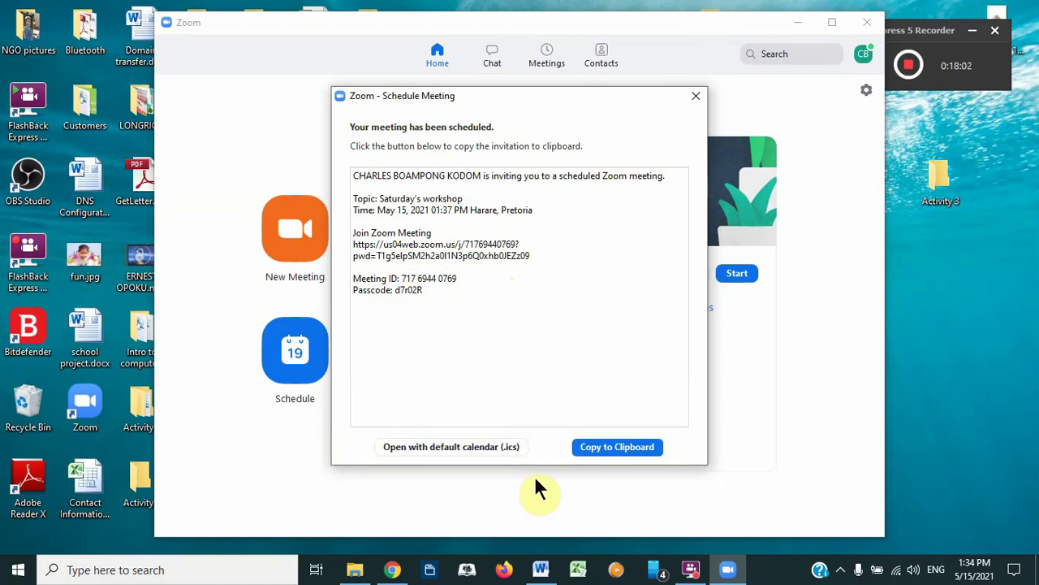
{"action": "left_click", "coordinate": [696, 96]}
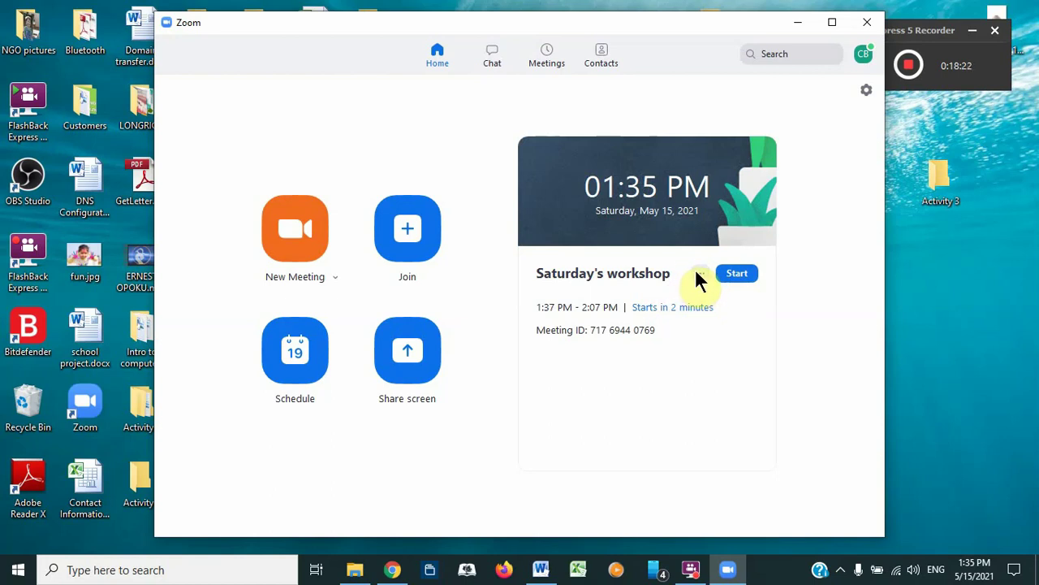
Step: Copy the Saturday's workshop invitation from the meeting card's options menu
{"action": "left_click", "coordinate": [698, 273]}
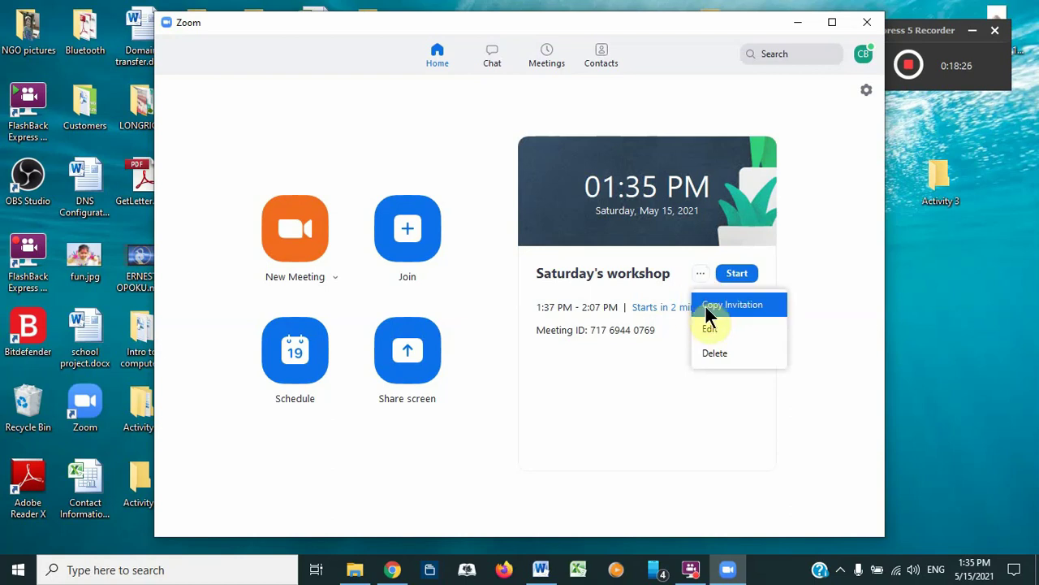
{"action": "left_click", "coordinate": [711, 306]}
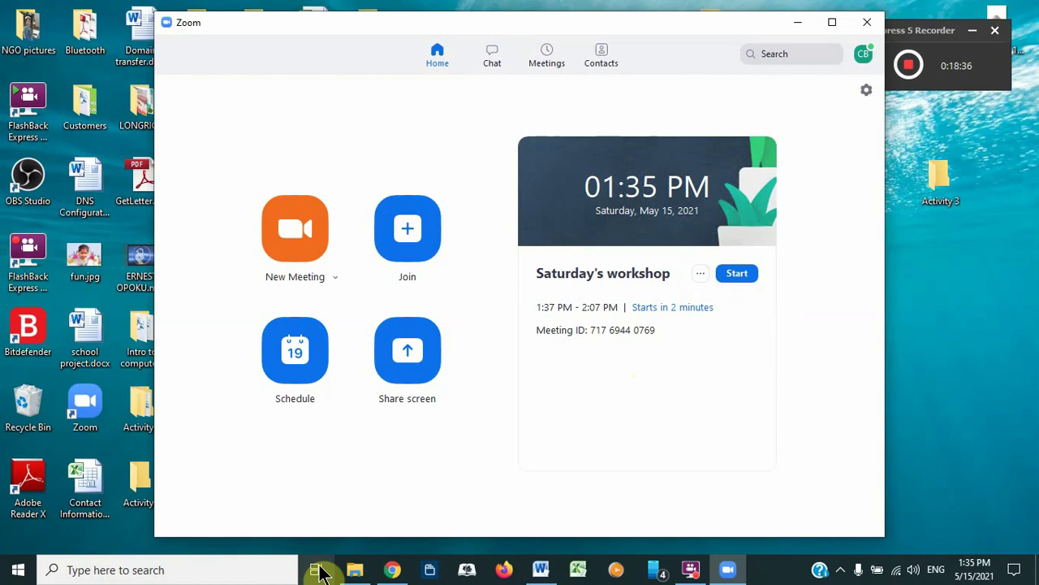
Step: Switch to Chrome and go to gmail.com, reaching the Google account chooser
{"action": "left_click", "coordinate": [388, 570]}
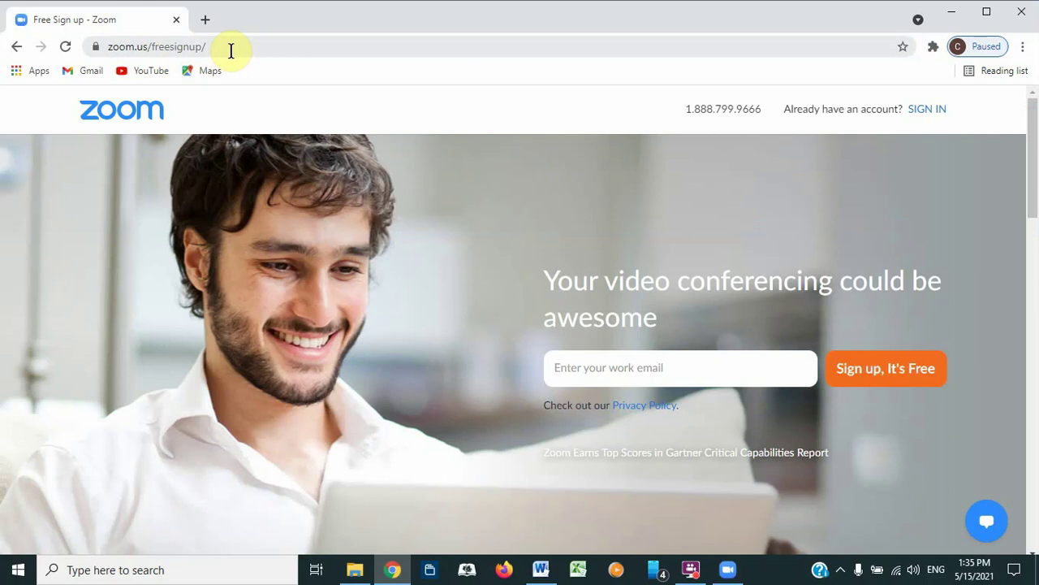
{"action": "left_click", "coordinate": [231, 51]}
{"action": "type", "text": "www"}
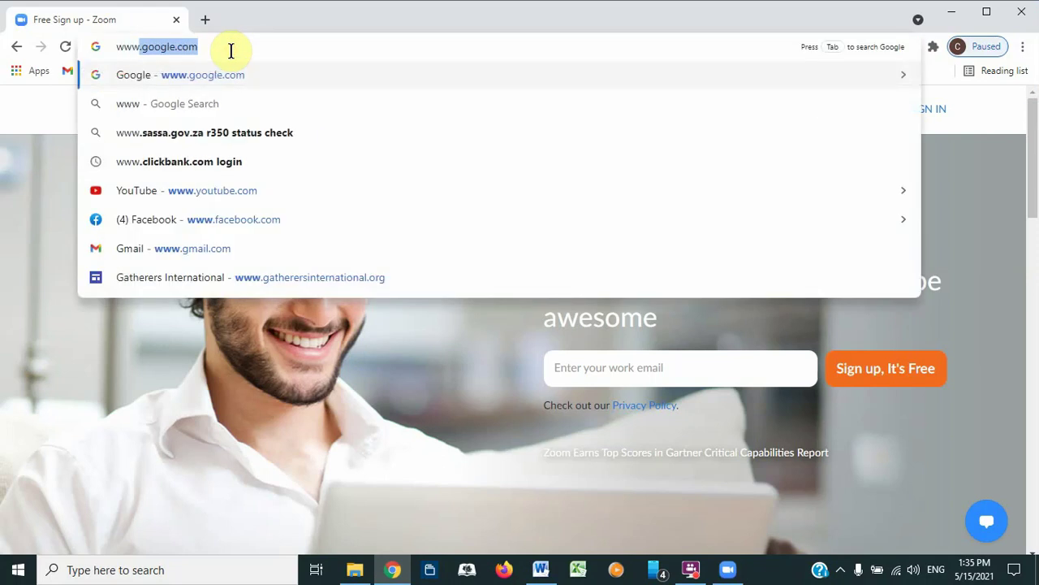
{"action": "type", "text": "gm"}
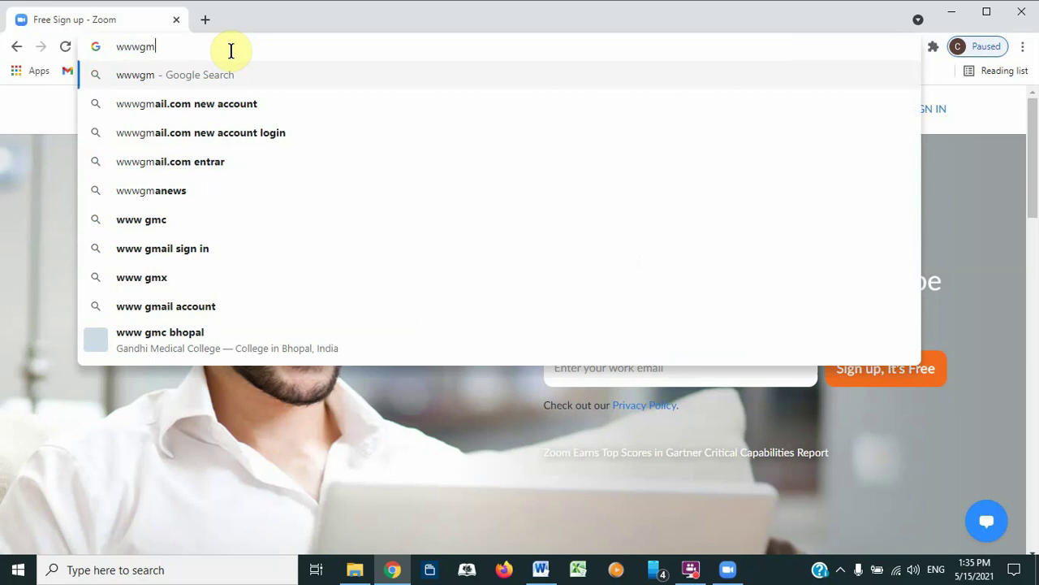
{"action": "key", "text": "BackSpace"}
{"action": "key", "text": "BackSpace"}
{"action": "type", "text": ".g"}
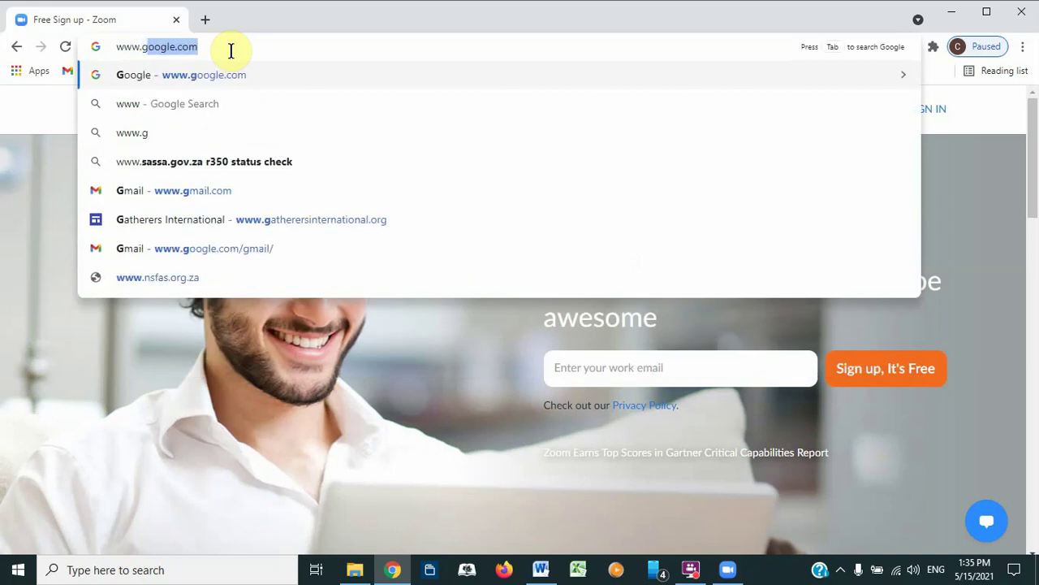
{"action": "type", "text": "m"}
{"action": "key", "text": "Return"}
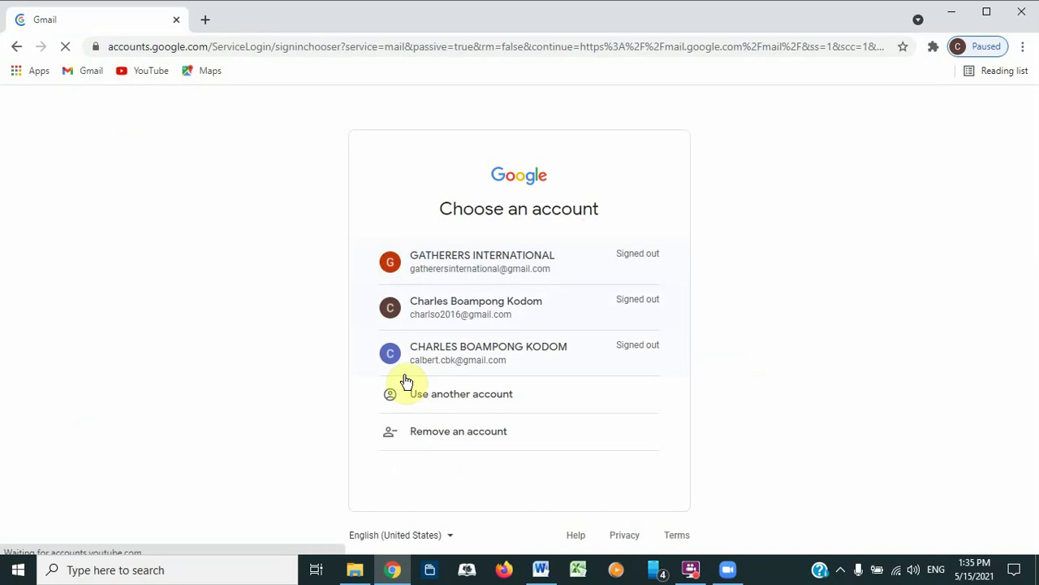
Step: Pick the Google account and submit its password to open the Gmail inbox
{"action": "left_click", "coordinate": [454, 363]}
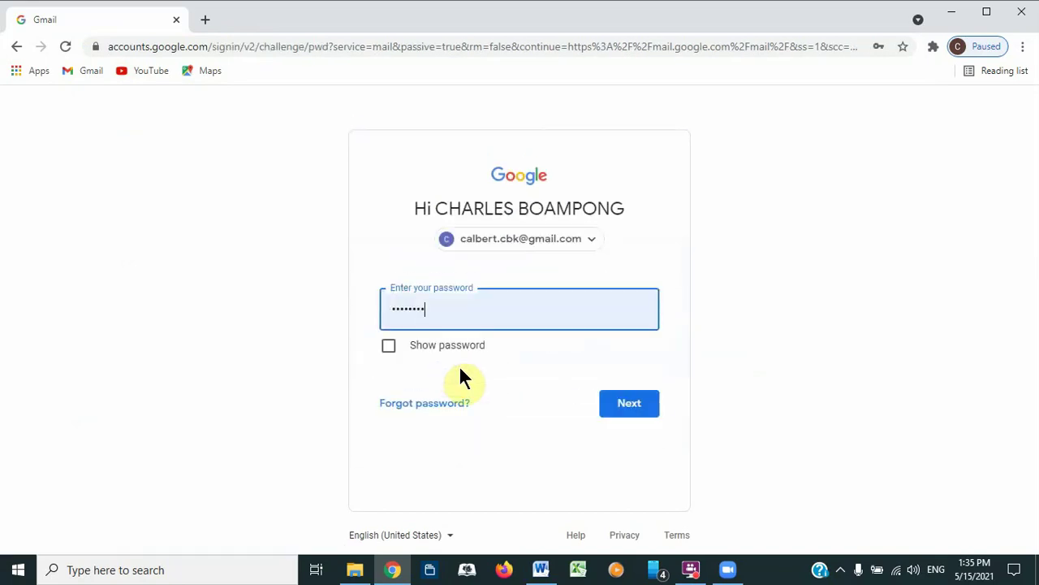
{"action": "left_click", "coordinate": [624, 403]}
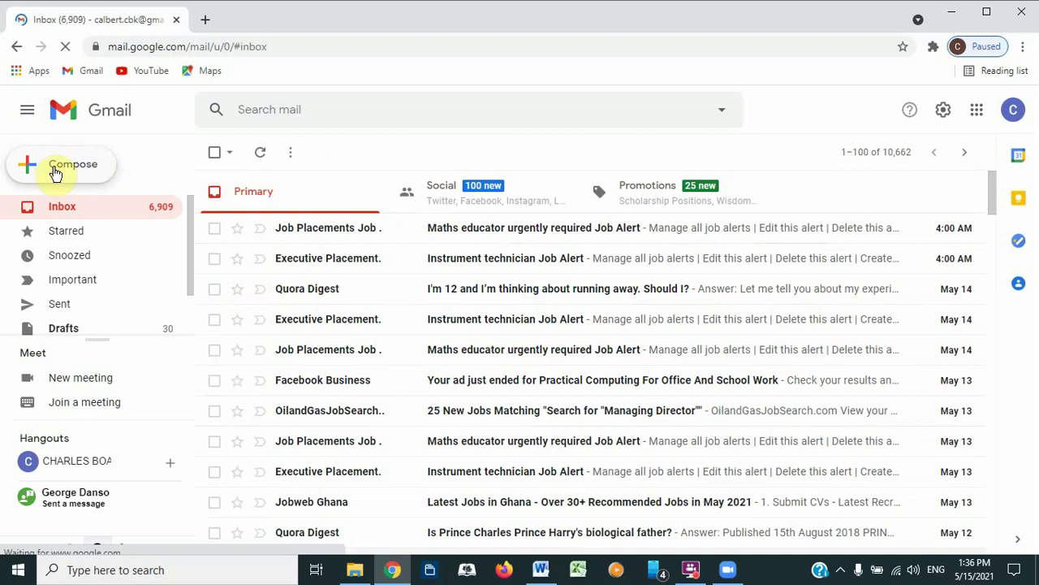
Step: Compose a new email to the suggested contact with subject 'saturday workshop'
{"action": "left_click", "coordinate": [55, 172]}
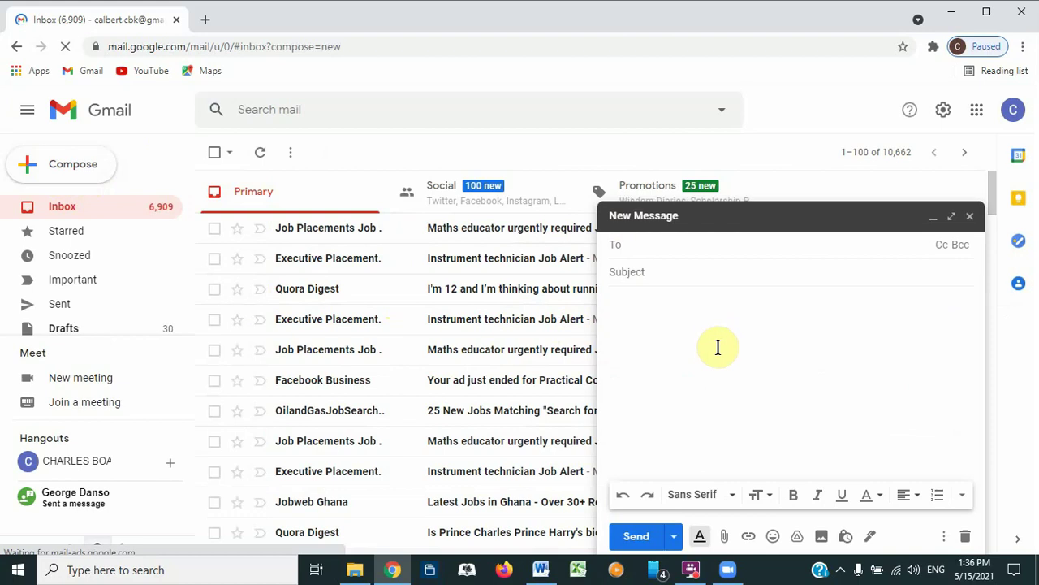
{"action": "type", "text": "calb"}
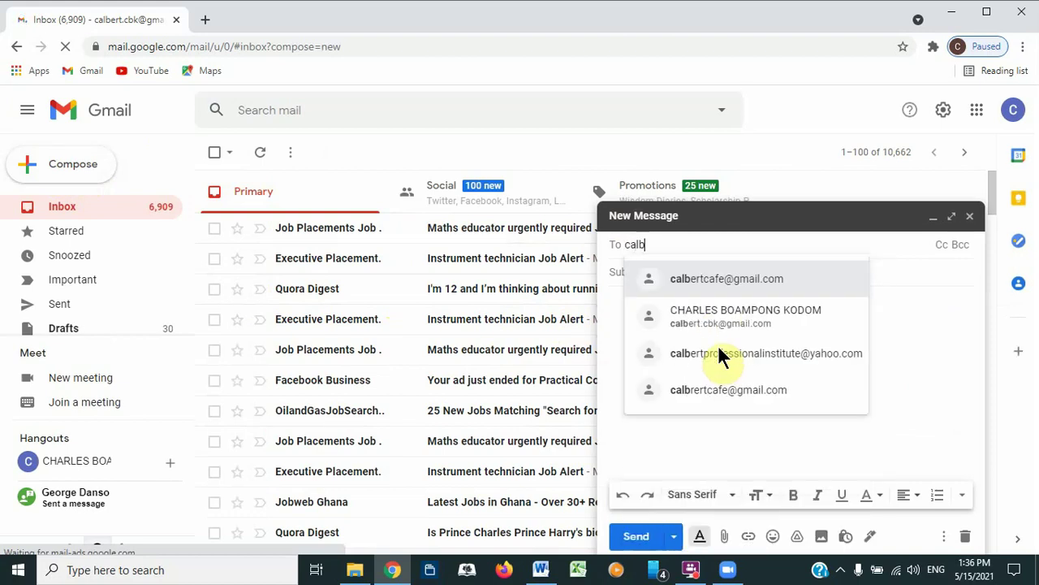
{"action": "left_click", "coordinate": [708, 280]}
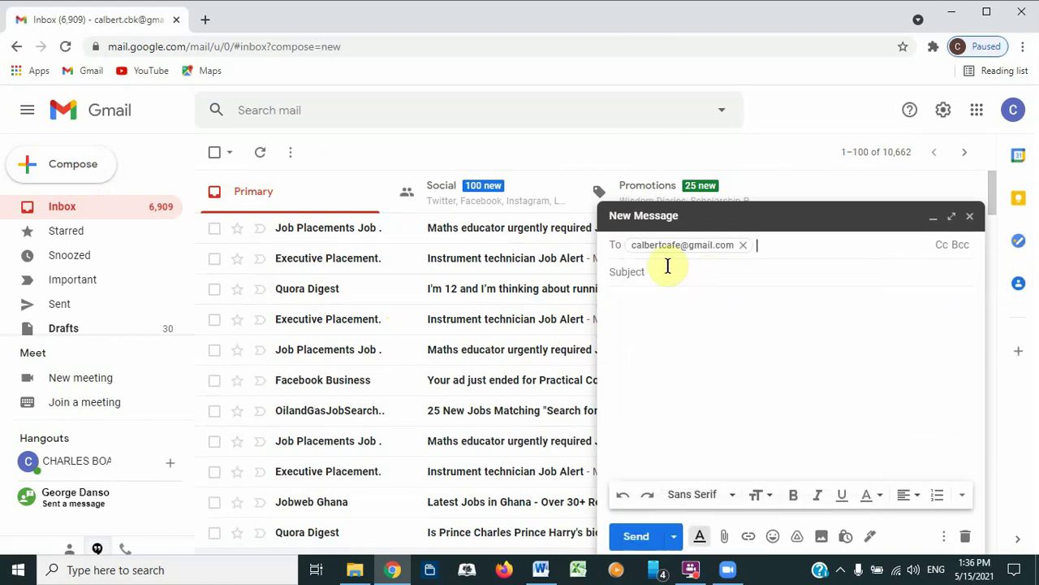
{"action": "left_click", "coordinate": [659, 279]}
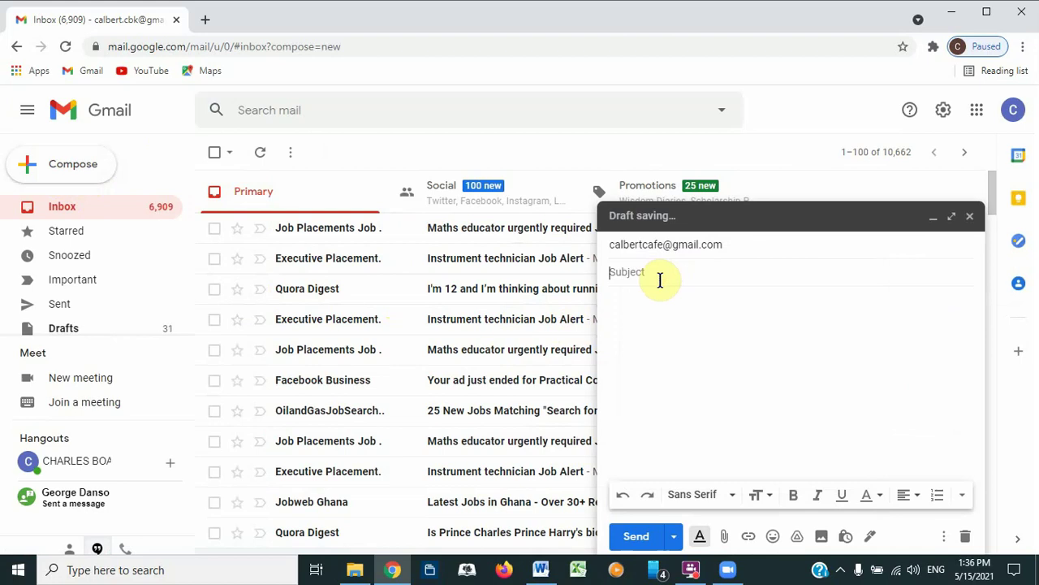
{"action": "type", "text": "workshop"}
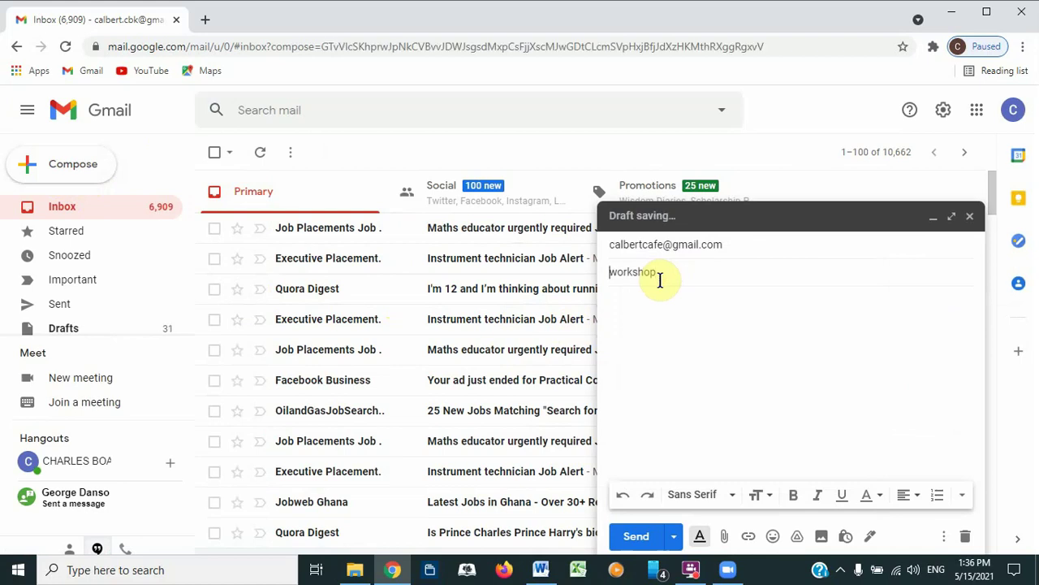
{"action": "type", "text": "saturday"}
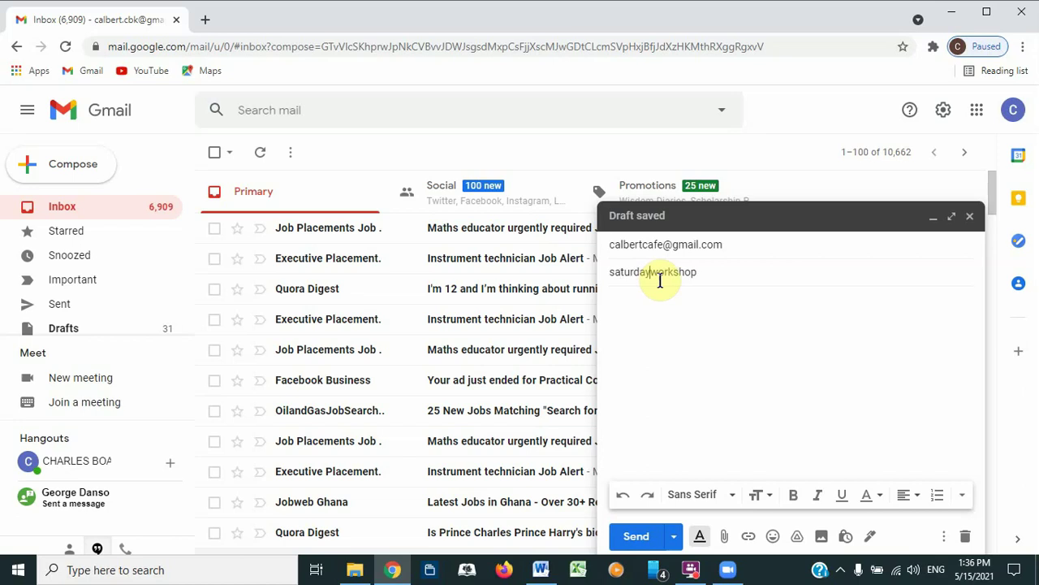
Step: Paste the Zoom invitation into the message body and send the email
{"action": "left_click", "coordinate": [638, 309]}
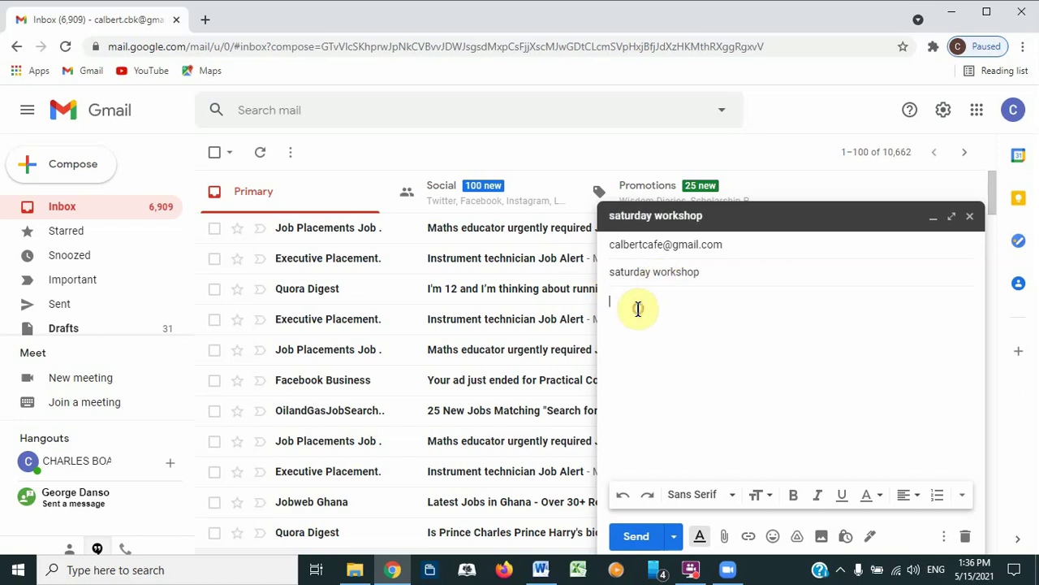
{"action": "key", "text": "ctrl+v"}
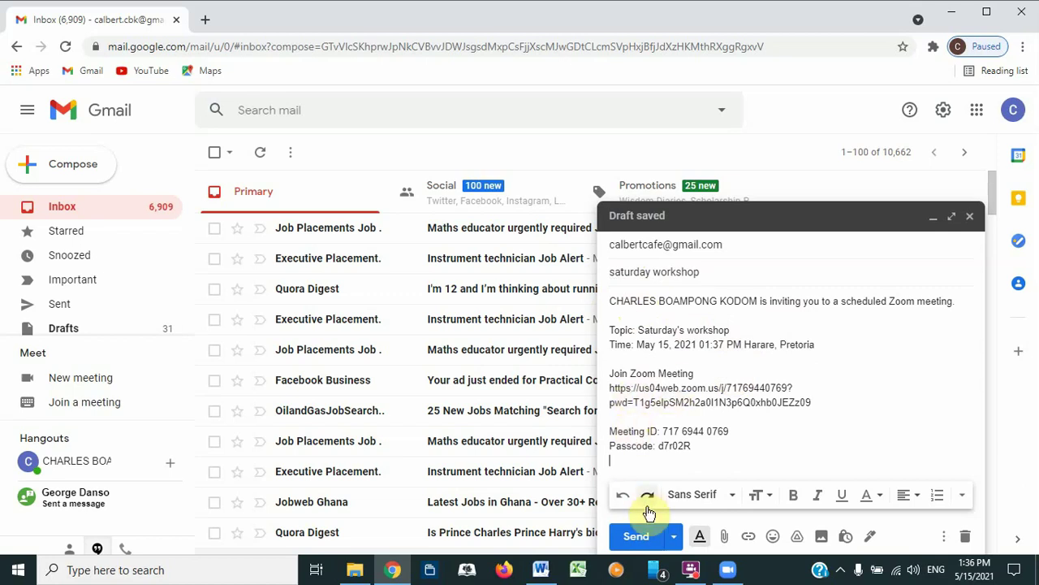
{"action": "left_click", "coordinate": [636, 538]}
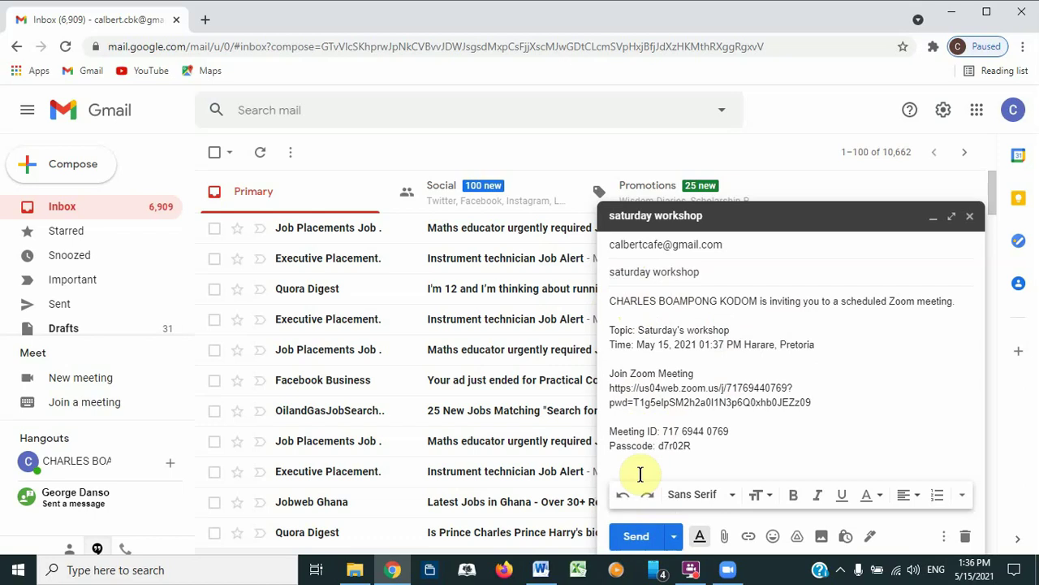
{"action": "left_click", "coordinate": [636, 537]}
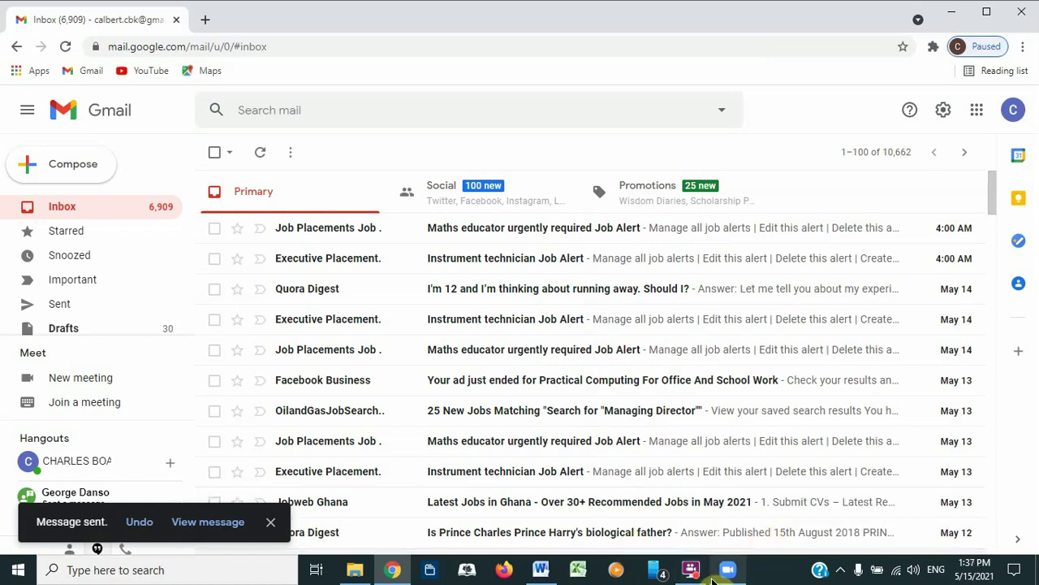
Step: Choose to add another Google account from the profile menu in a new tab
{"action": "mouse_move", "coordinate": [742, 571]}
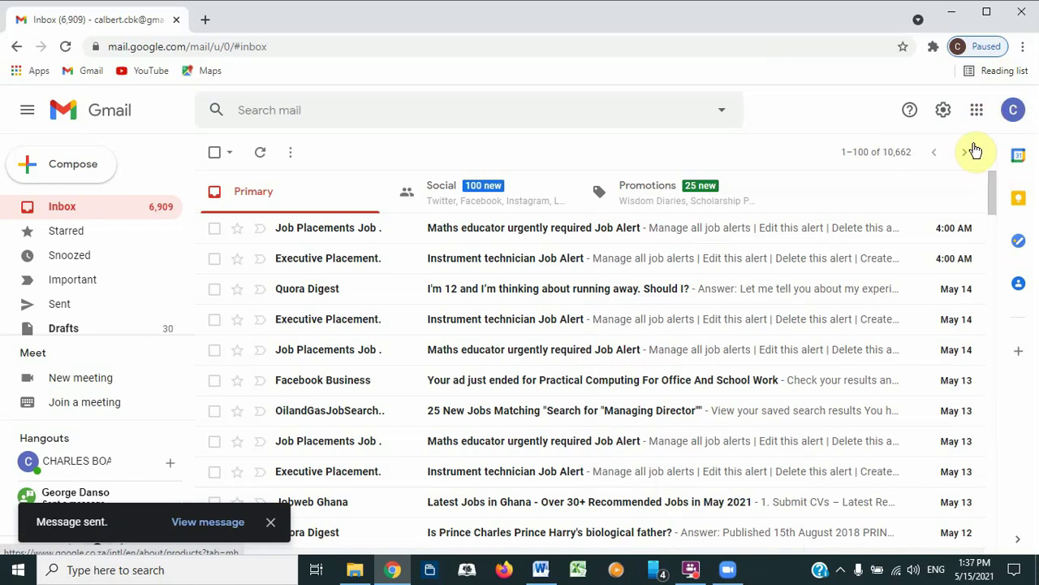
{"action": "left_click", "coordinate": [1016, 111]}
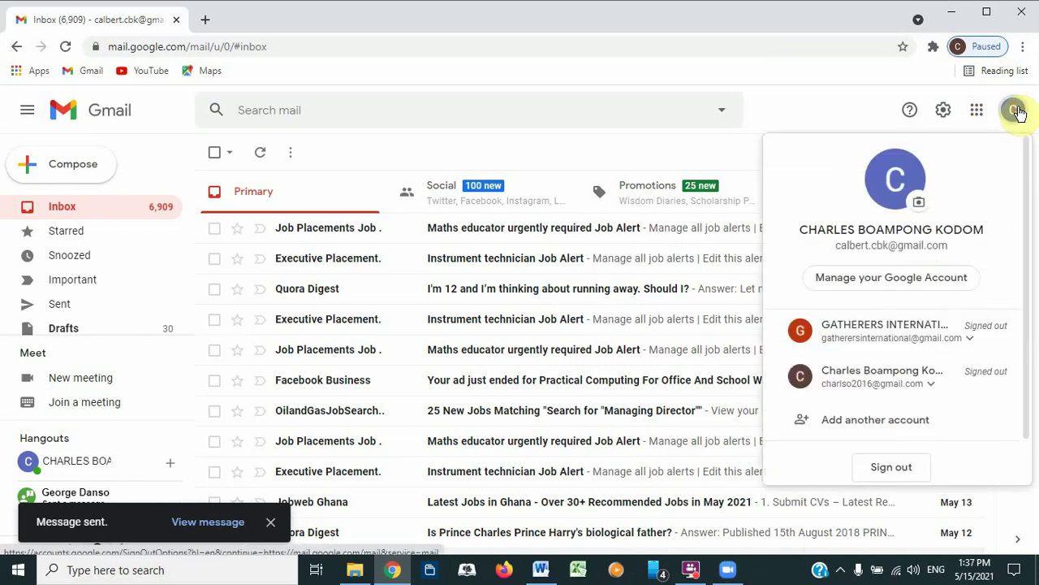
{"action": "left_click_drag", "start_coordinate": [1028, 210], "coordinate": [1029, 294]}
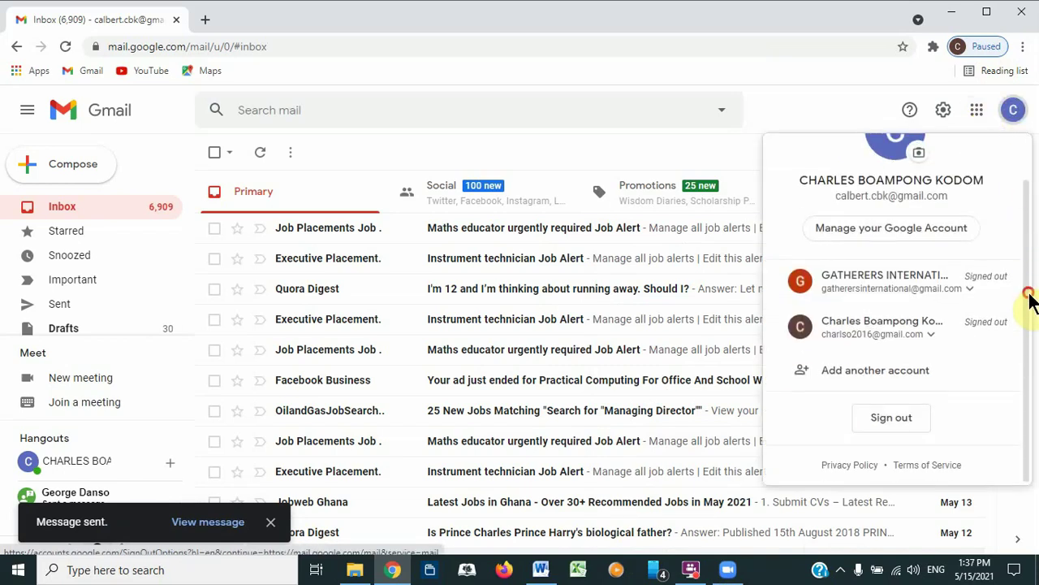
{"action": "left_click", "coordinate": [915, 369]}
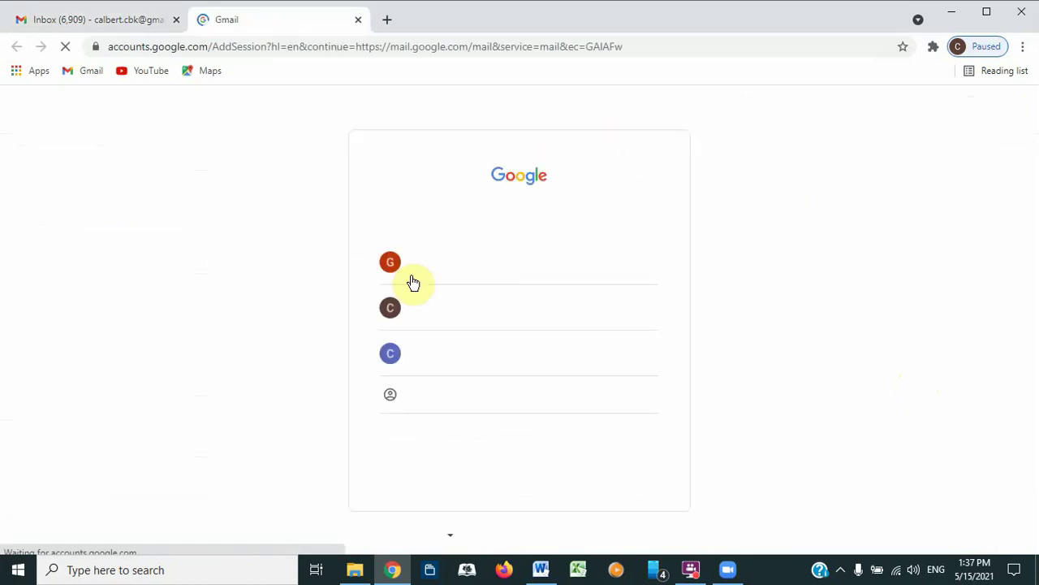
Step: Sign in with the saved recipient account to see the received saturday workshop email
{"action": "left_click", "coordinate": [480, 391]}
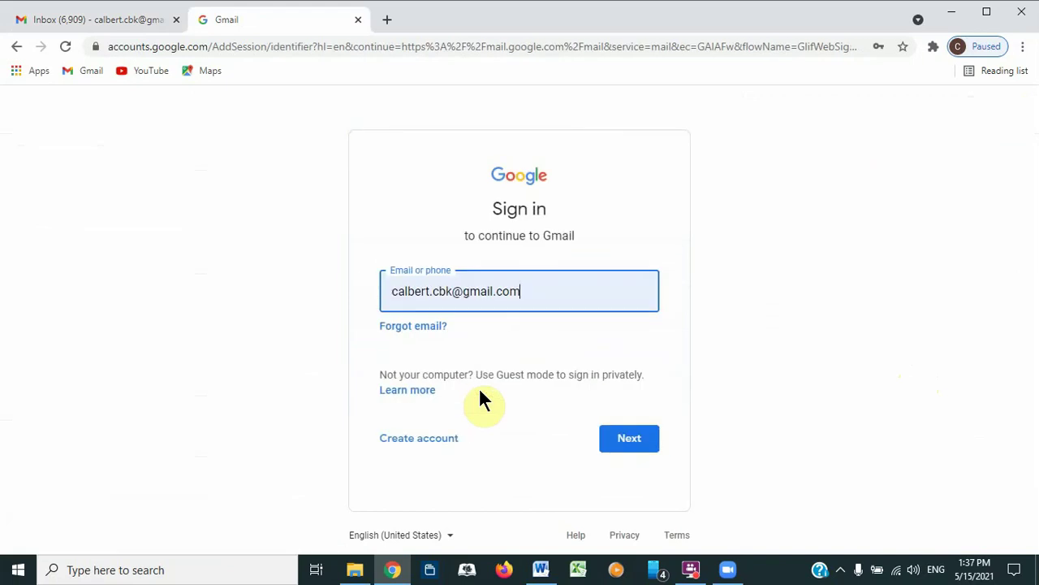
{"action": "key", "text": "BackSpace"}
{"action": "key", "text": "BackSpace"}
{"action": "key", "text": "BackSpace"}
{"action": "key", "text": "BackSpace"}
{"action": "key", "text": "BackSpace"}
{"action": "key", "text": "BackSpace"}
{"action": "key", "text": "BackSpace"}
{"action": "key", "text": "BackSpace"}
{"action": "key", "text": "BackSpace"}
{"action": "key", "text": "BackSpace"}
{"action": "key", "text": "BackSpace"}
{"action": "key", "text": "BackSpace"}
{"action": "key", "text": "BackSpace"}
{"action": "key", "text": "BackSpace"}
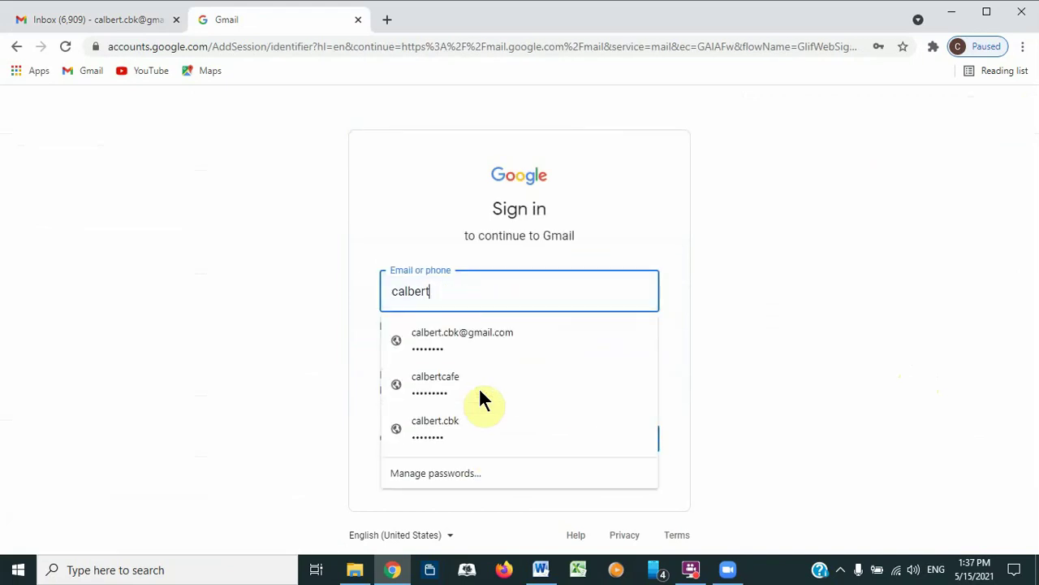
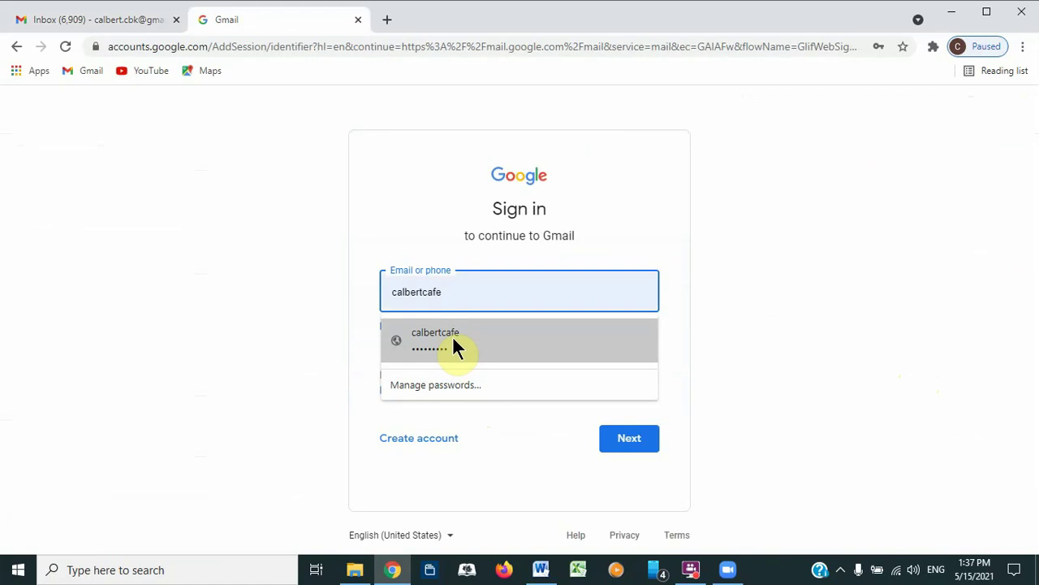
{"action": "left_click", "coordinate": [453, 341]}
{"action": "left_click", "coordinate": [617, 439]}
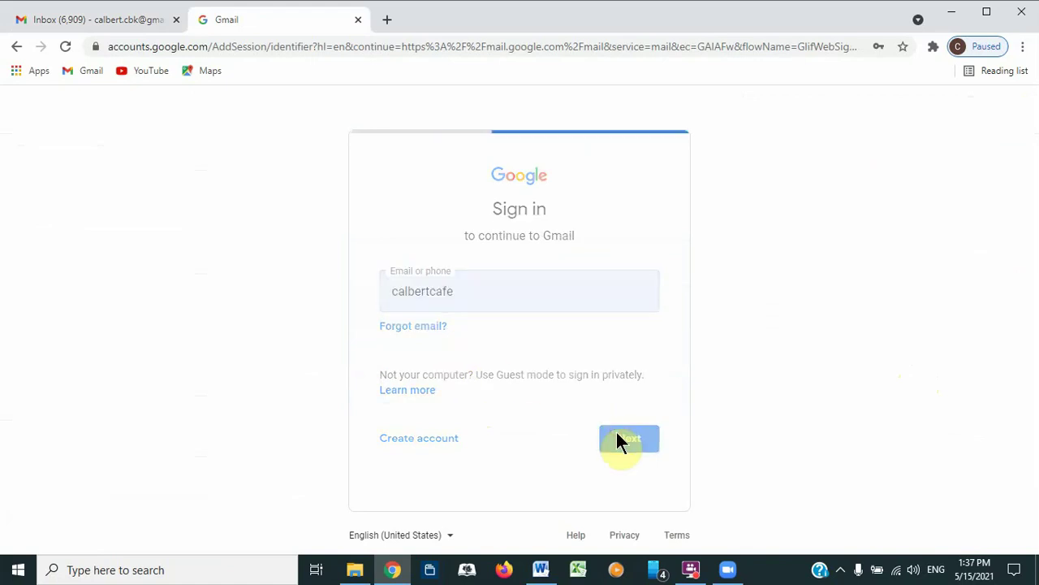
{"action": "left_click", "coordinate": [632, 408]}
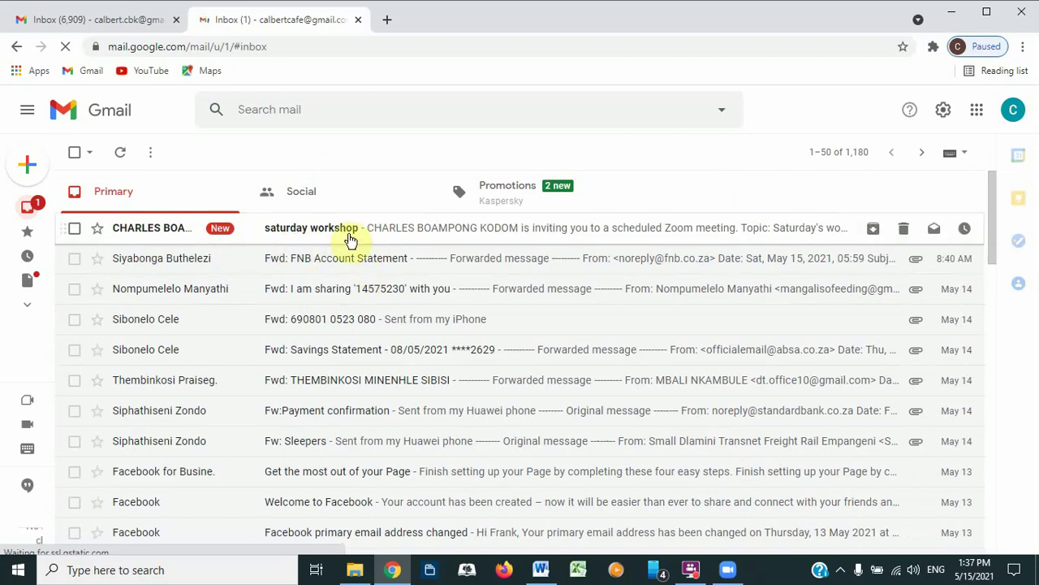
Step: Open the 'saturday workshop' invitation email in Gmail, then bring up the Zoom Home window
{"action": "left_click", "coordinate": [334, 230]}
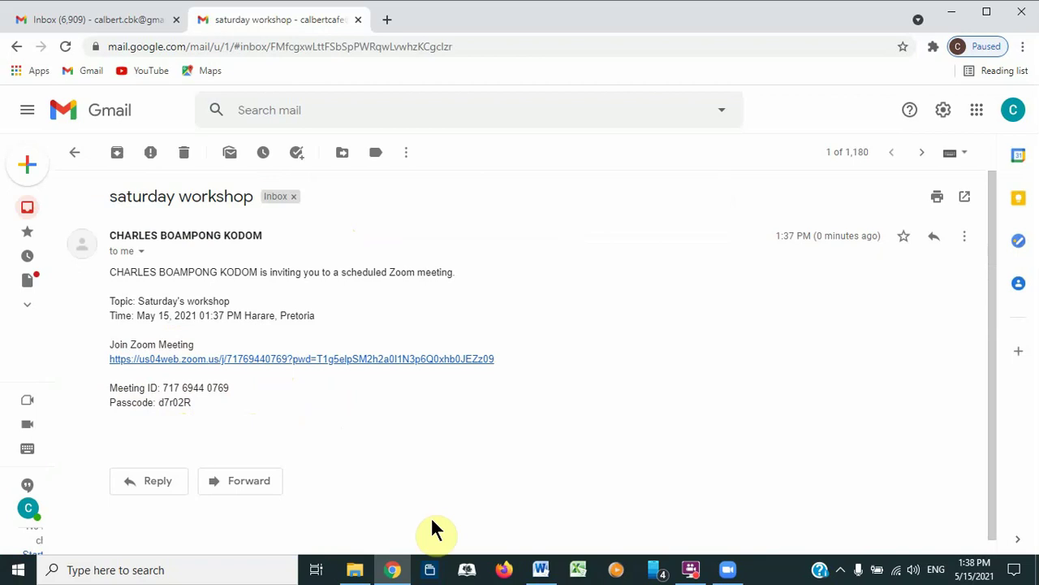
{"action": "left_click", "coordinate": [729, 573]}
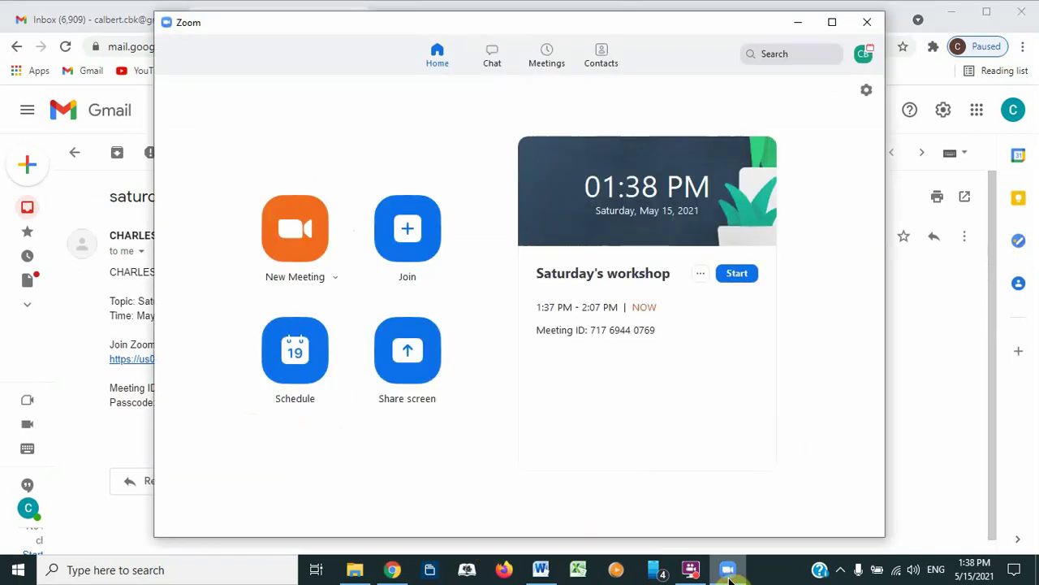
Step: Start the scheduled Saturday's workshop meeting and join it with computer audio
{"action": "left_click", "coordinate": [737, 274]}
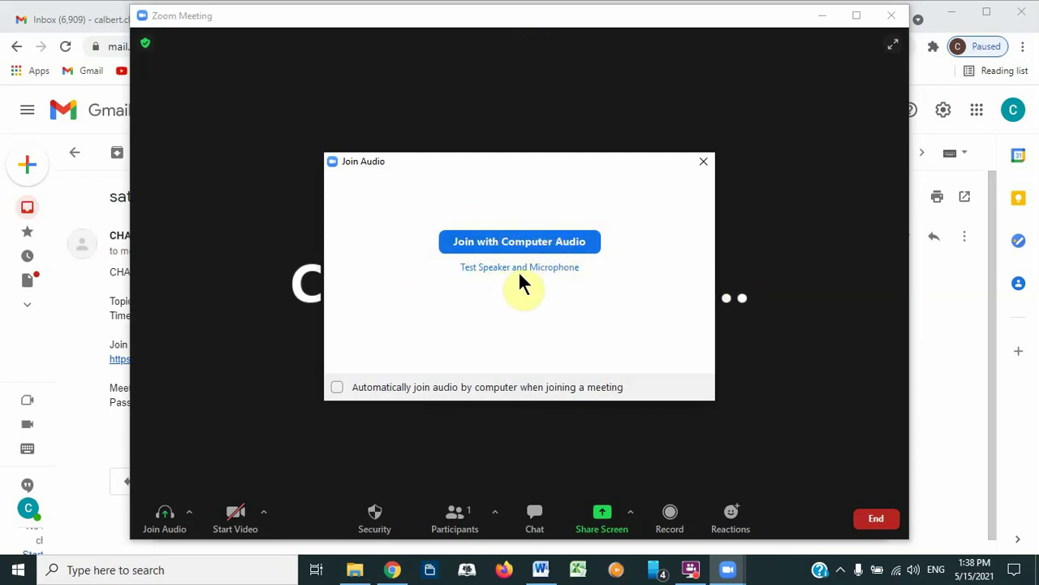
{"action": "left_click", "coordinate": [479, 241]}
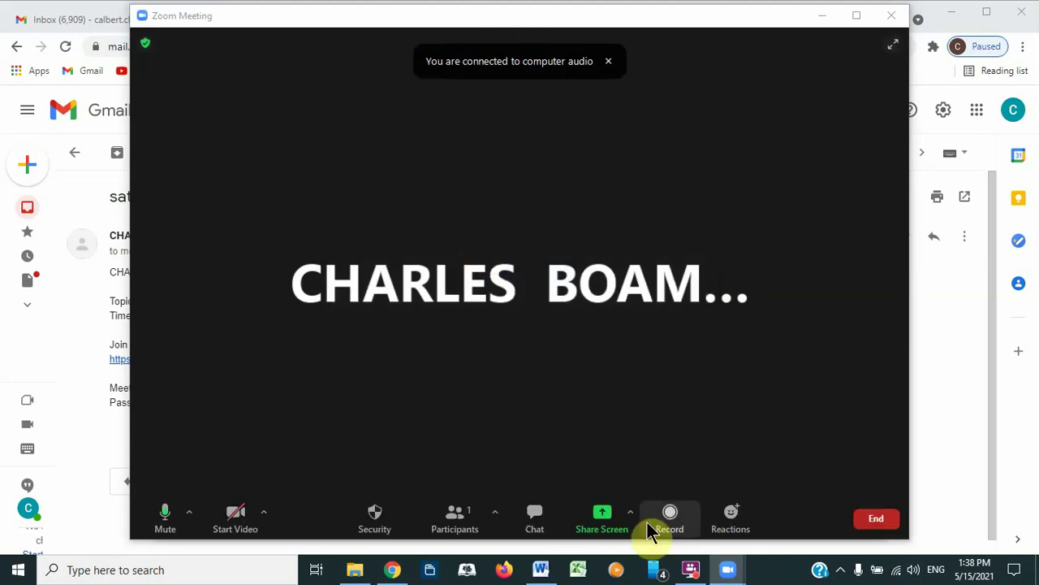
{"action": "mouse_move", "coordinate": [689, 575]}
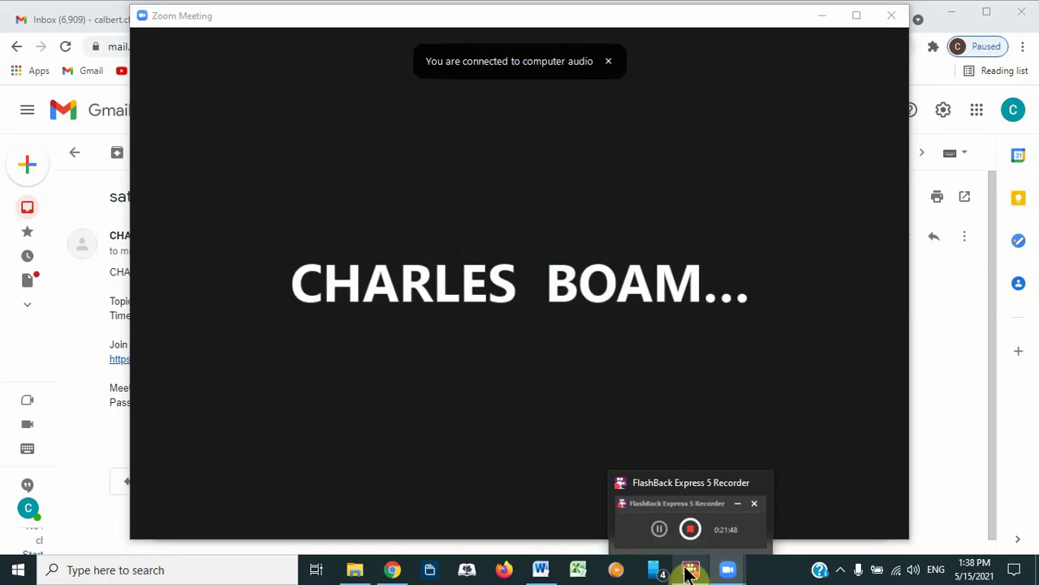
{"action": "mouse_move", "coordinate": [353, 241]}
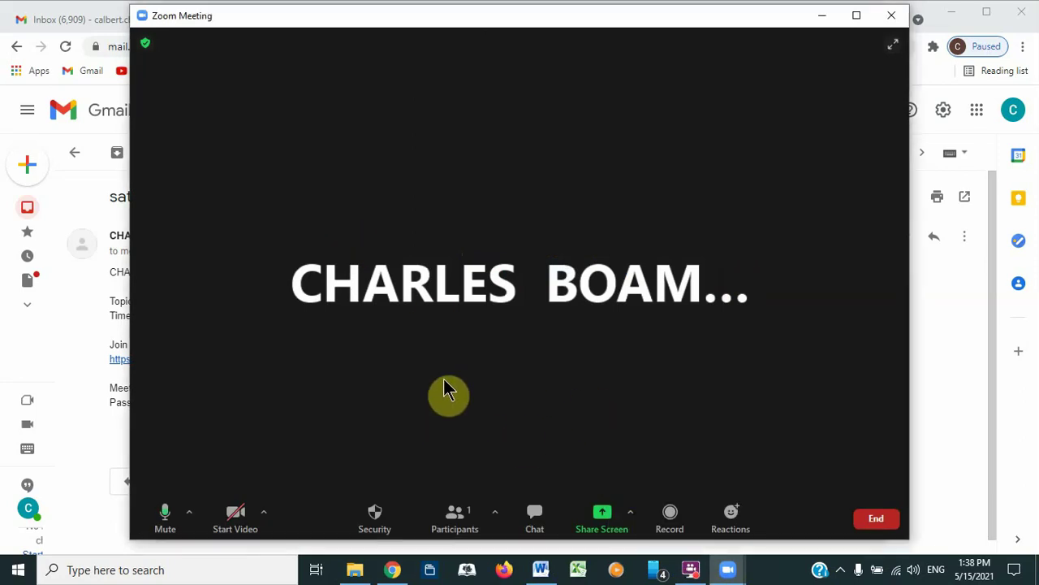
{"action": "left_click", "coordinate": [691, 569]}
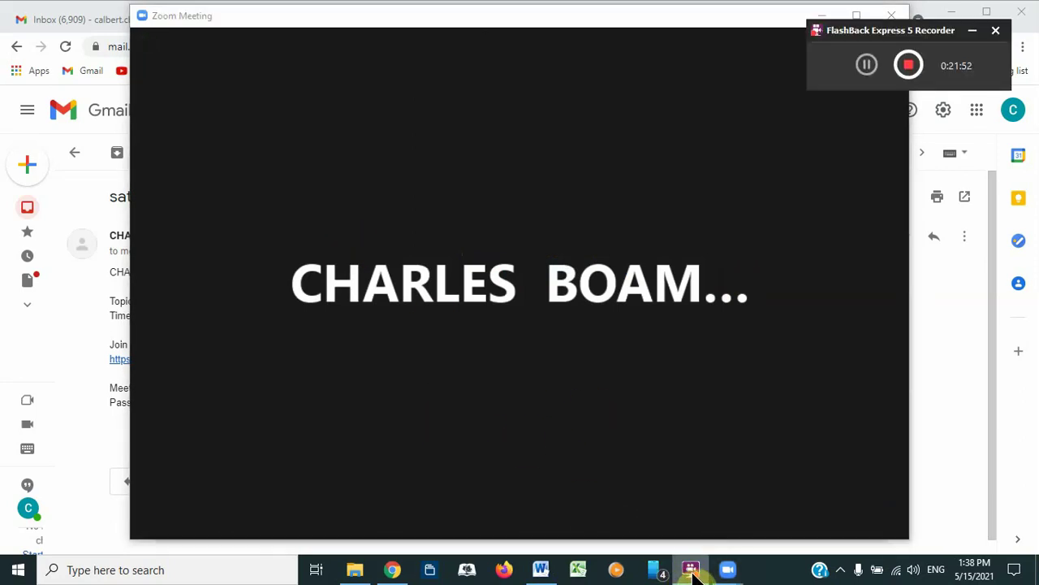
{"action": "left_click", "coordinate": [865, 70]}
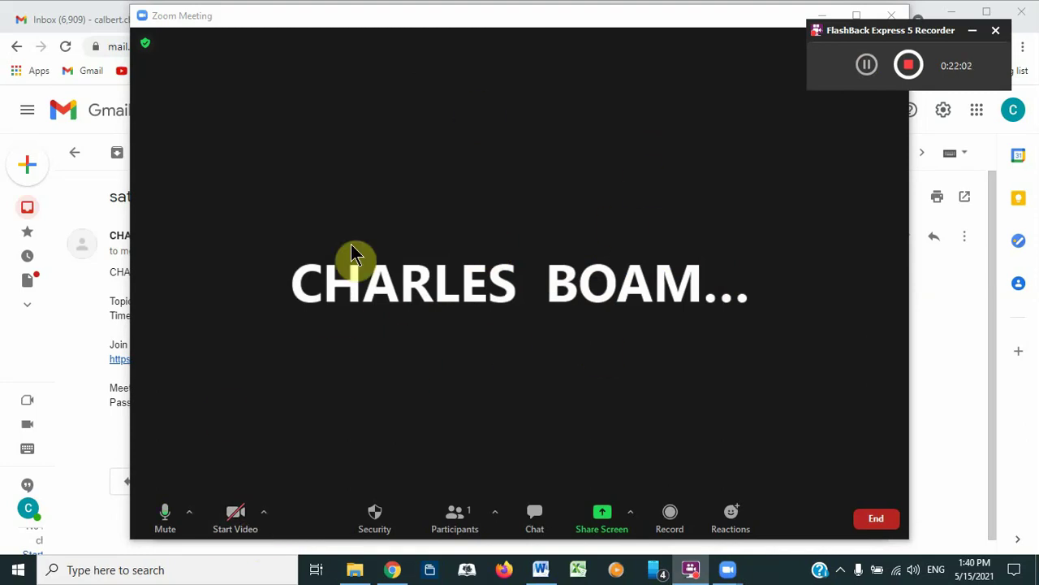
Step: Turn on the camera video, then mute and unmute the microphone
{"action": "left_click", "coordinate": [240, 518]}
{"action": "left_click", "coordinate": [239, 518]}
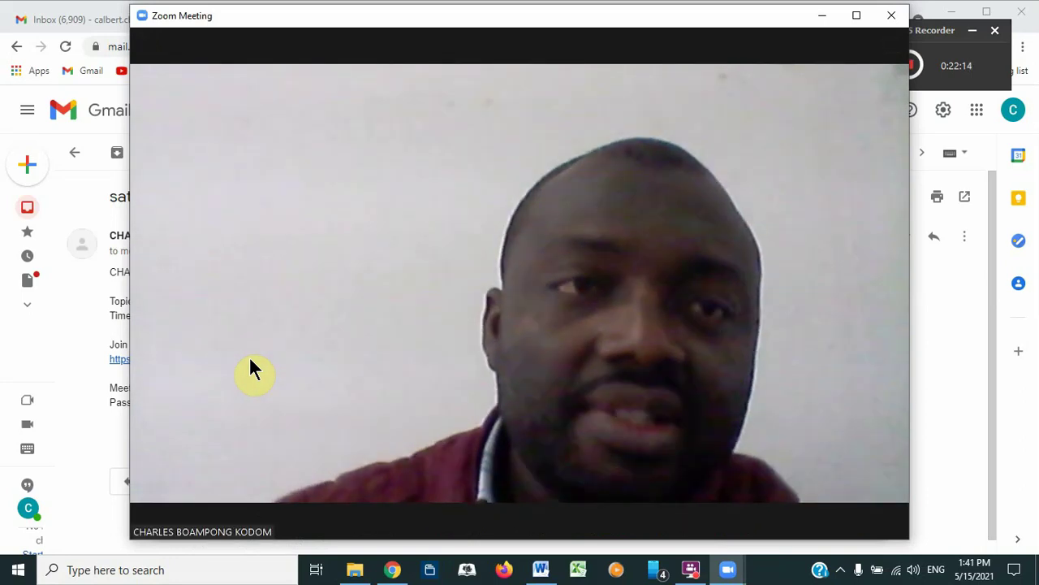
{"action": "mouse_move", "coordinate": [614, 539]}
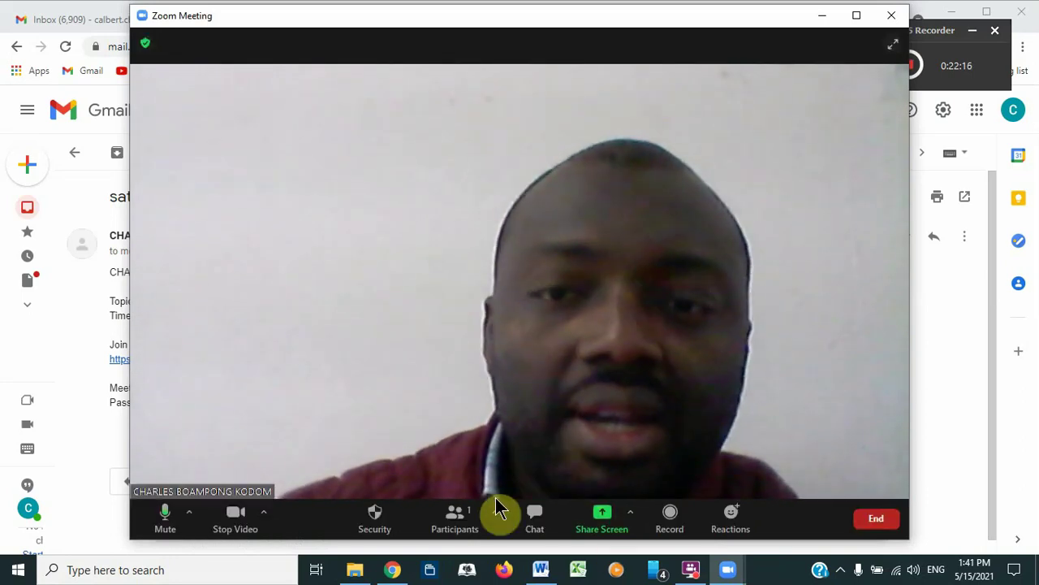
{"action": "left_click", "coordinate": [165, 520]}
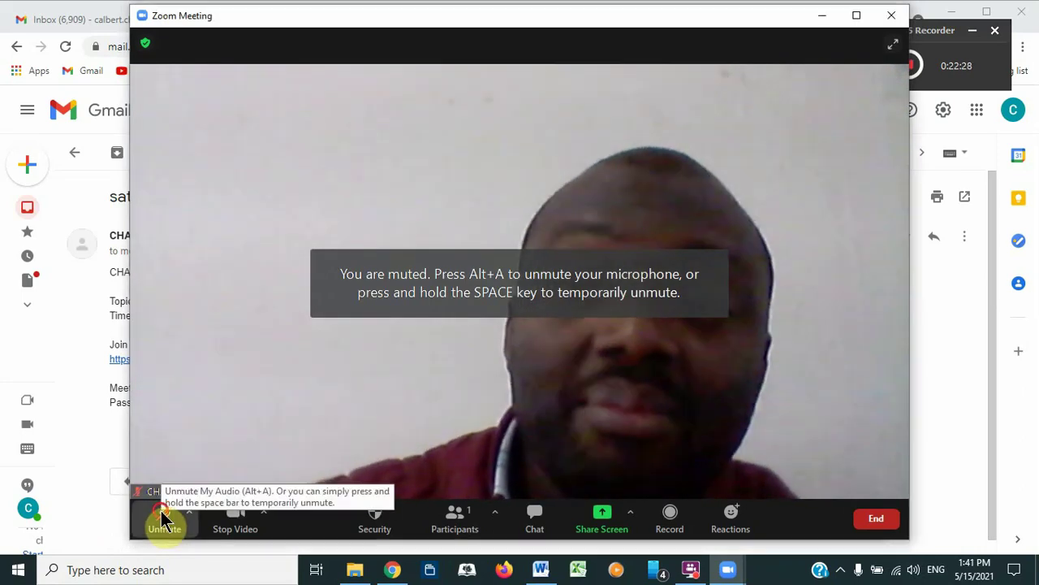
{"action": "left_click", "coordinate": [165, 520]}
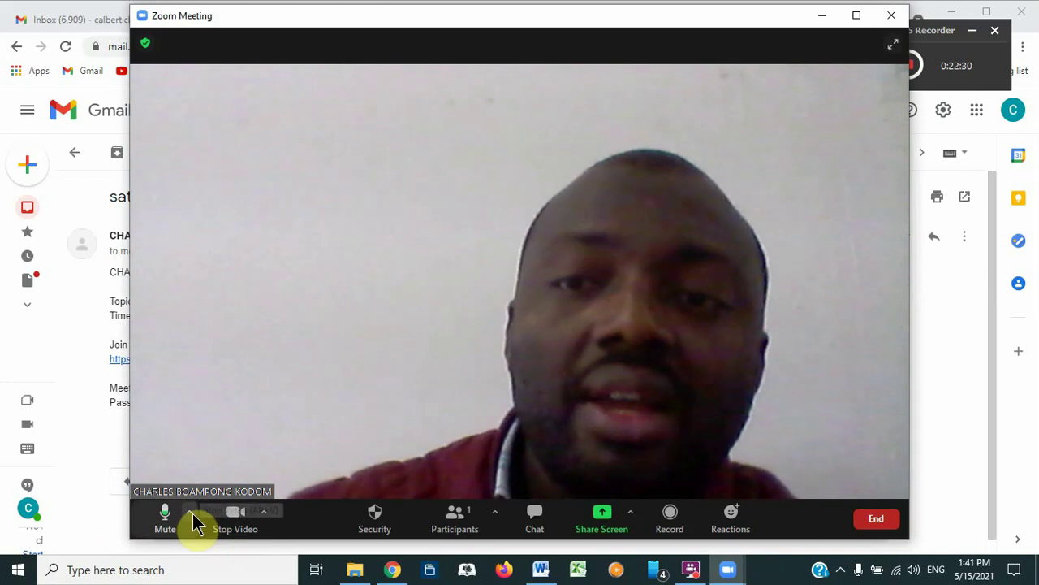
Step: Review the microphone and speaker choices, then show the Invite option under Participants
{"action": "left_click", "coordinate": [192, 515]}
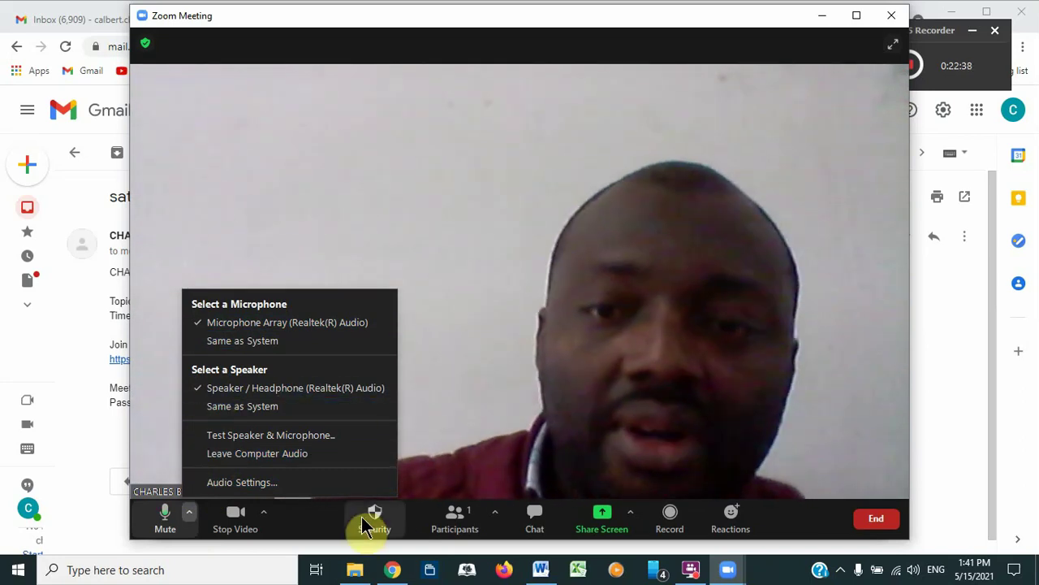
{"action": "left_click", "coordinate": [325, 528]}
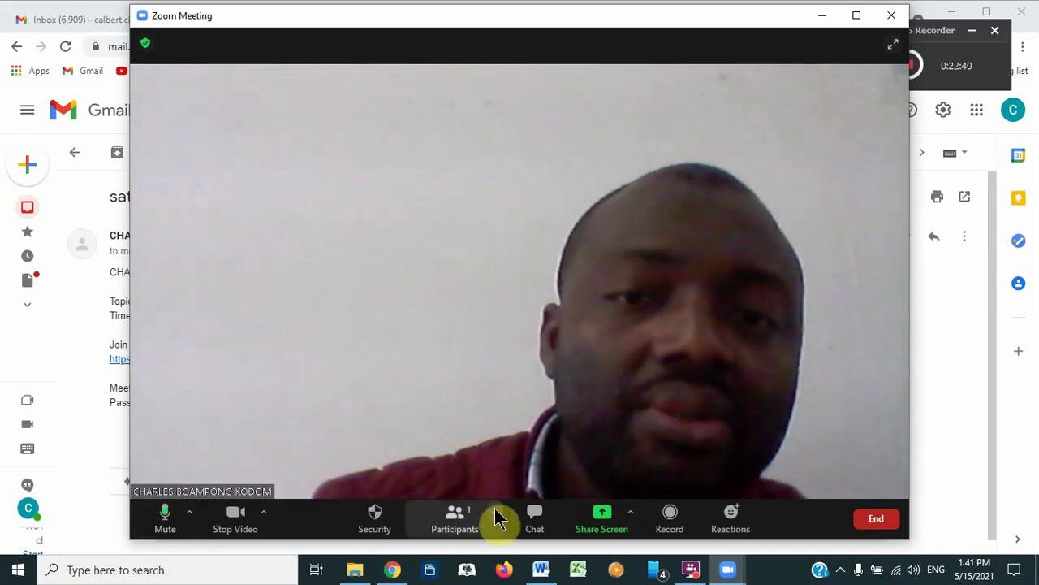
{"action": "left_click", "coordinate": [497, 519]}
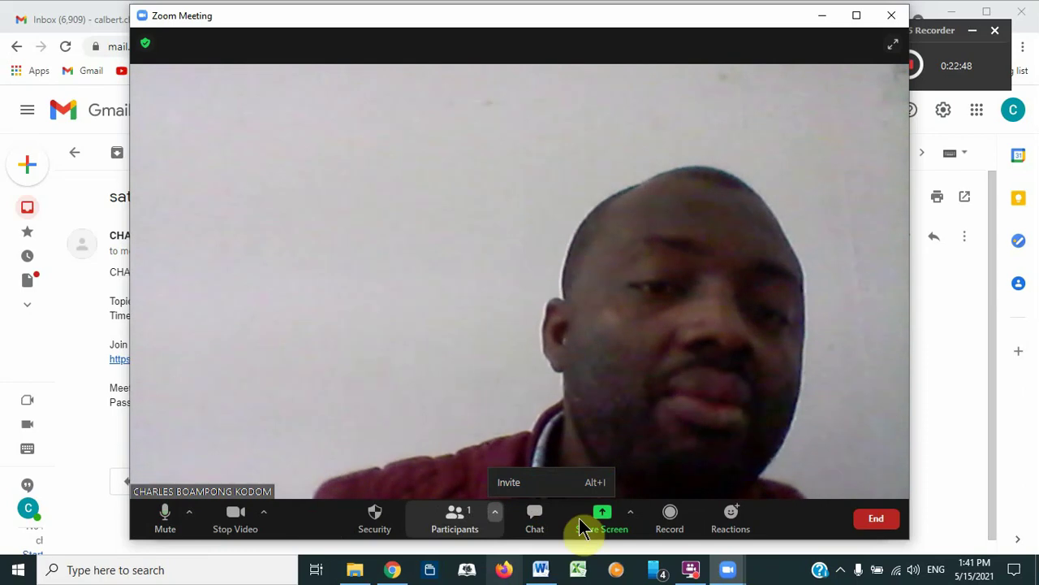
Step: Send the message 'hi is everything' to Everyone in the meeting chat
{"action": "left_click", "coordinate": [534, 521]}
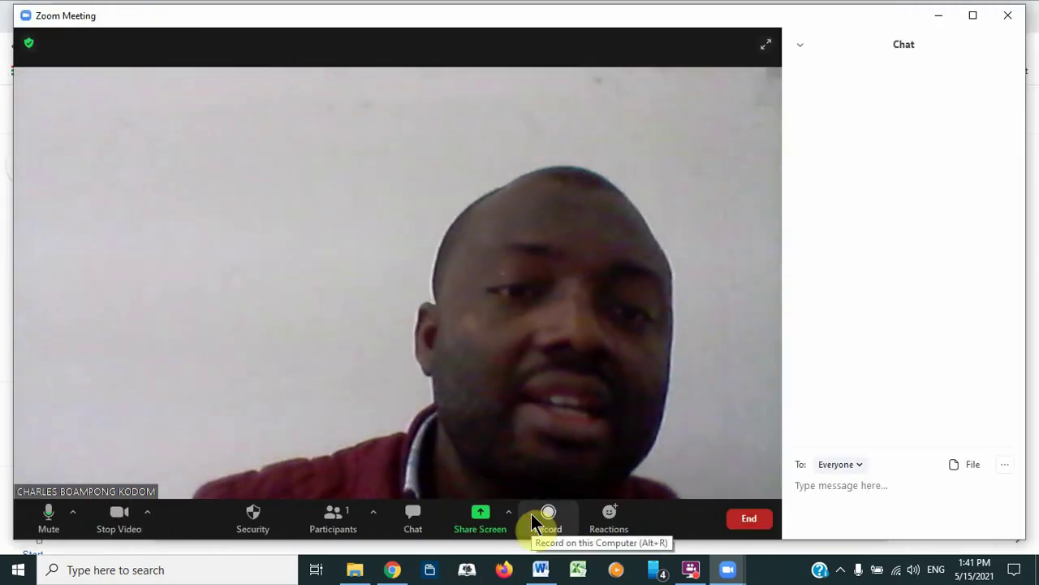
{"action": "left_click", "coordinate": [826, 515]}
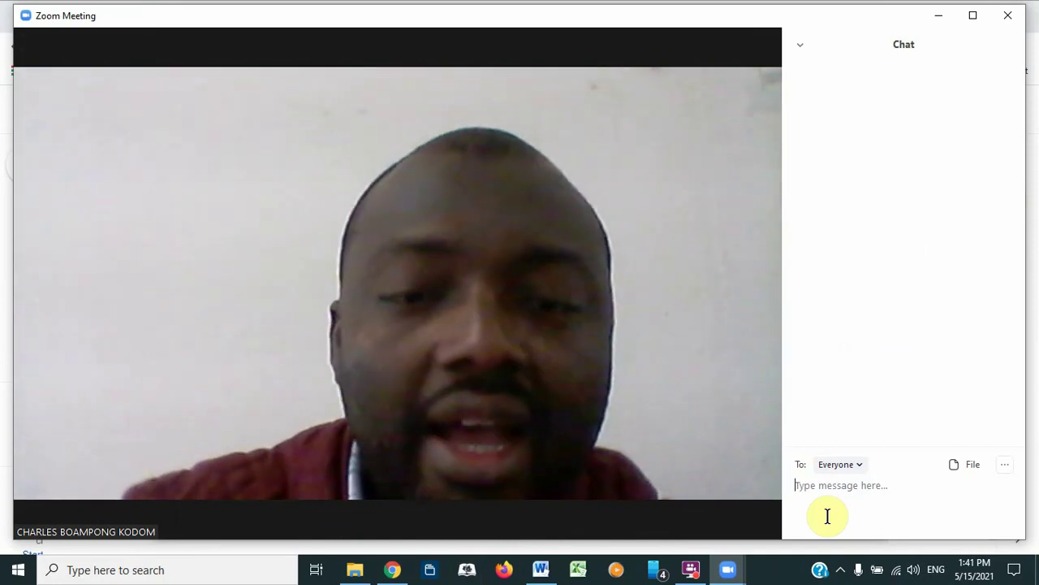
{"action": "type", "text": "hi is "}
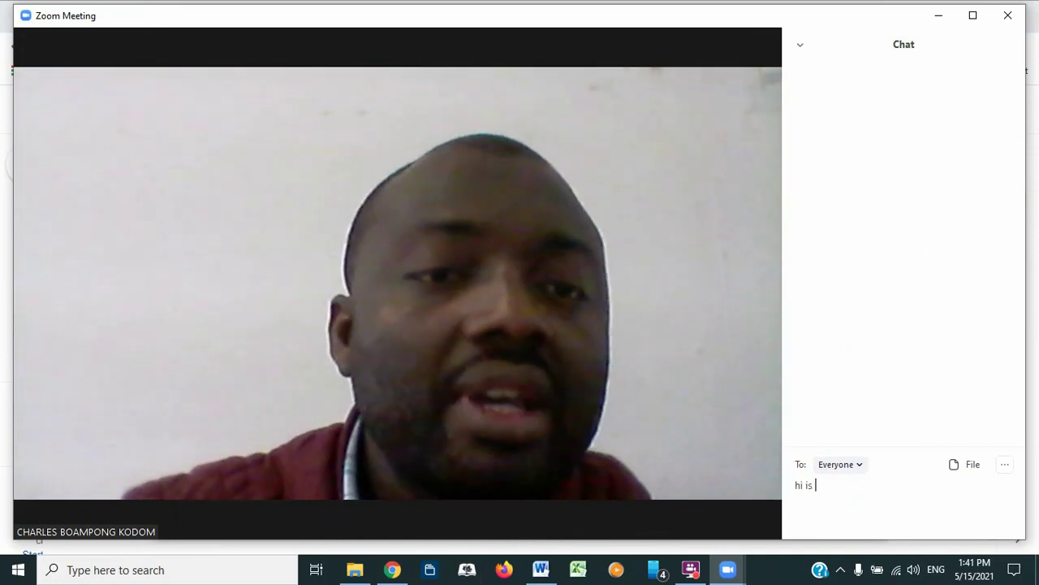
{"action": "type", "text": "every"}
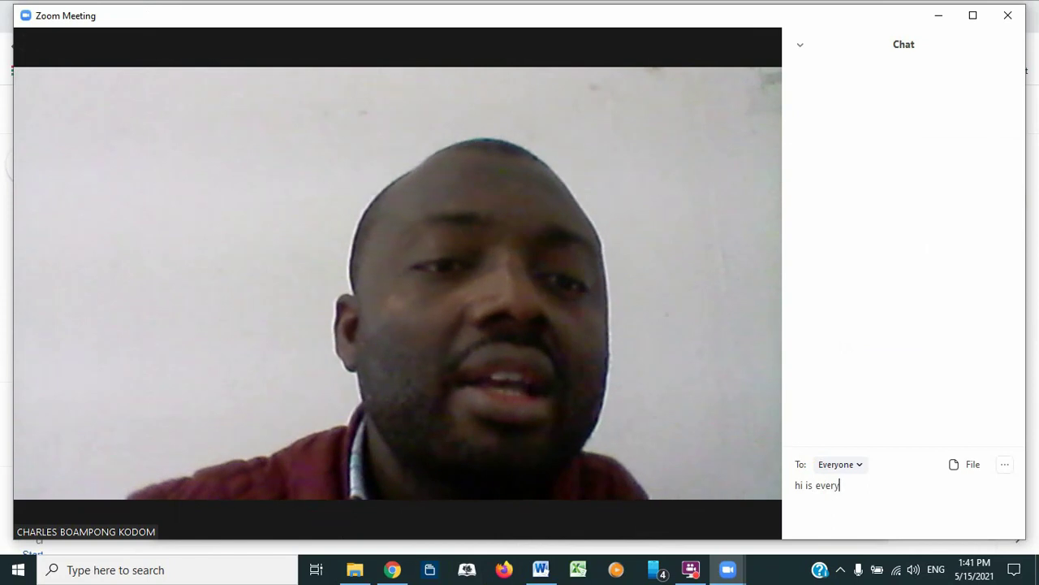
{"action": "type", "text": "thing"}
{"action": "key", "text": "Return"}
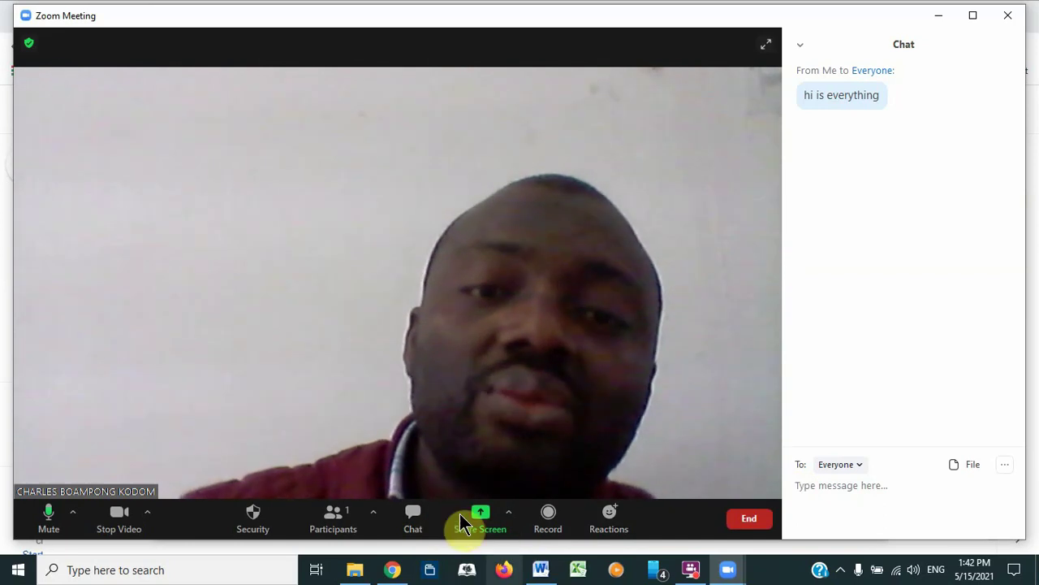
Step: Record a brief local clip of the meeting, stop it, and show the End options
{"action": "left_click", "coordinate": [548, 520]}
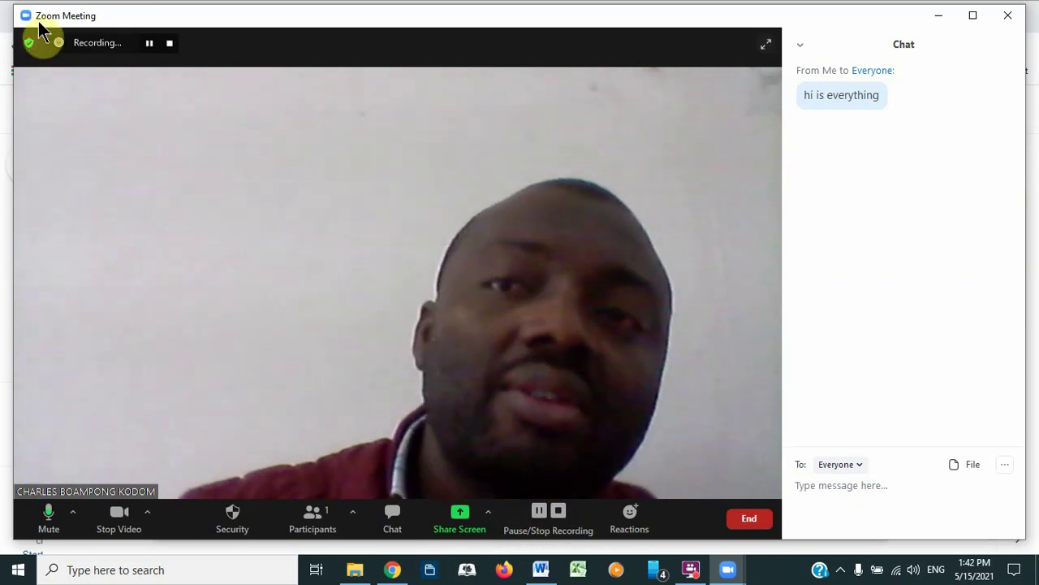
{"action": "left_click", "coordinate": [168, 45]}
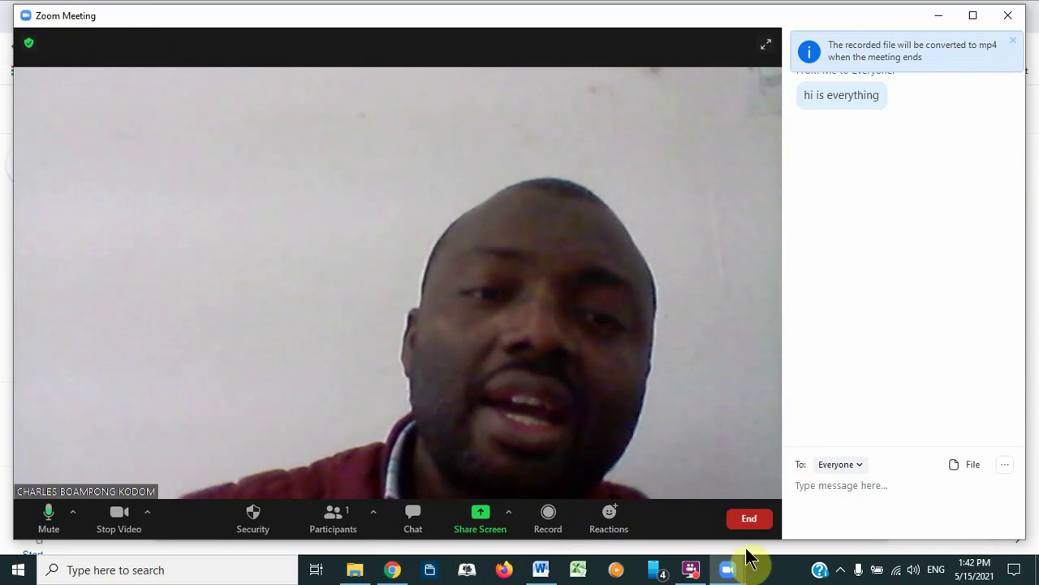
{"action": "left_click", "coordinate": [745, 521]}
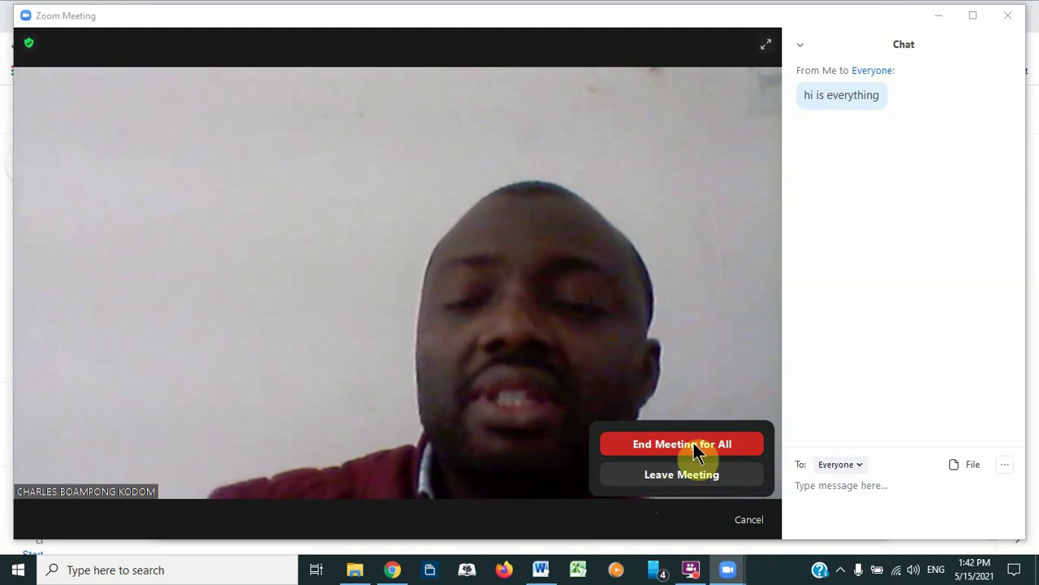
Step: End the meeting for all so the recording converts and its folder opens
{"action": "left_click", "coordinate": [696, 444]}
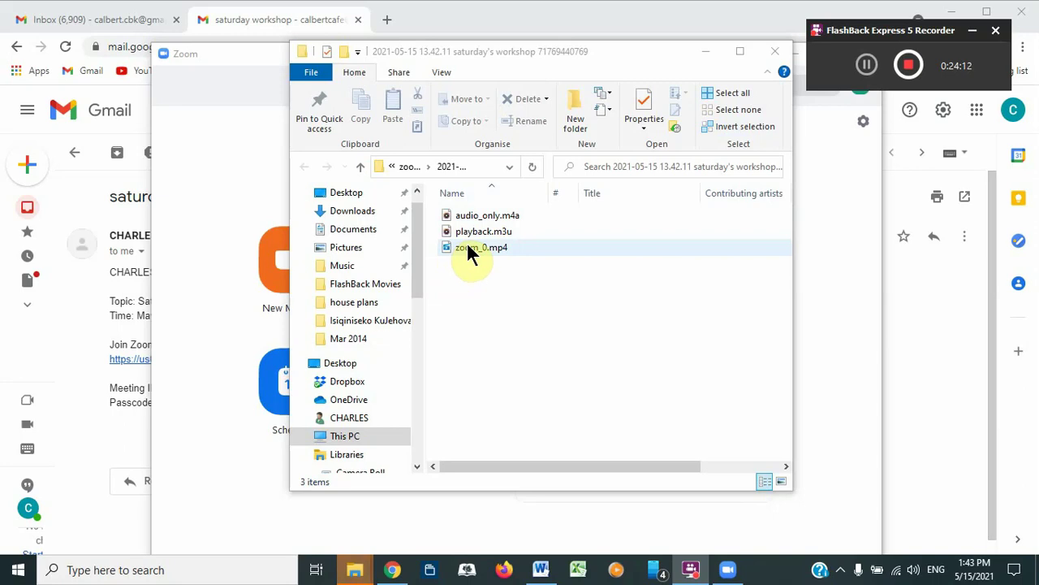
Step: Maximize Explorer and open zoom_0.mp4 from Documents > Zoom > workshop folder
{"action": "left_click", "coordinate": [737, 53]}
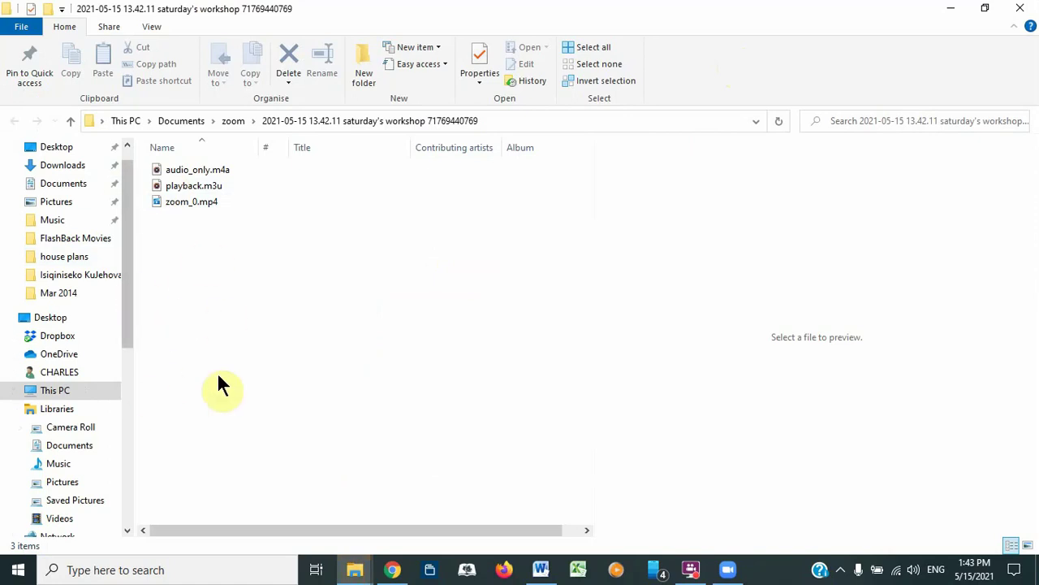
{"action": "mouse_move", "coordinate": [358, 579]}
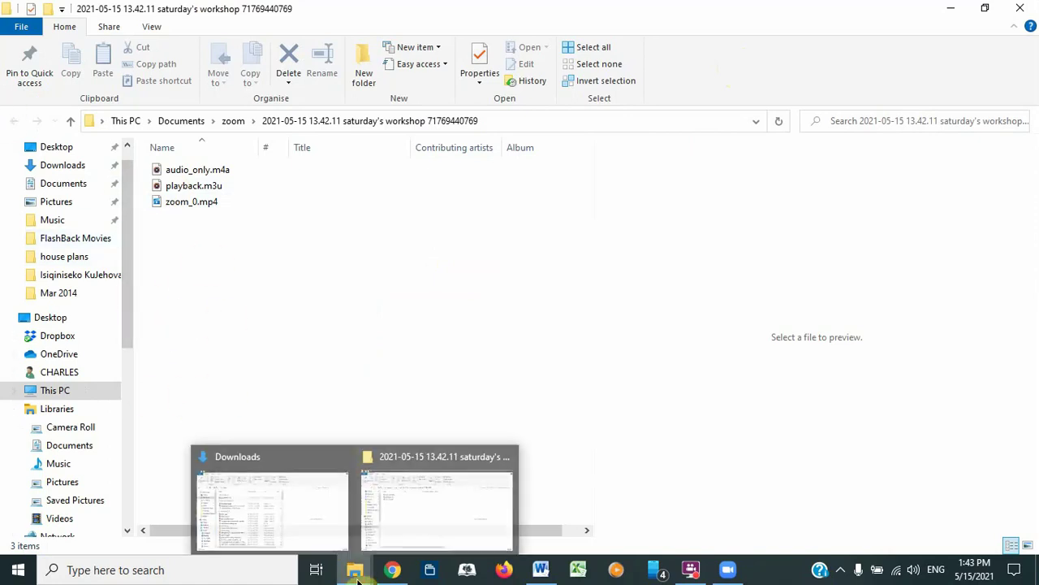
{"action": "left_click", "coordinate": [429, 479]}
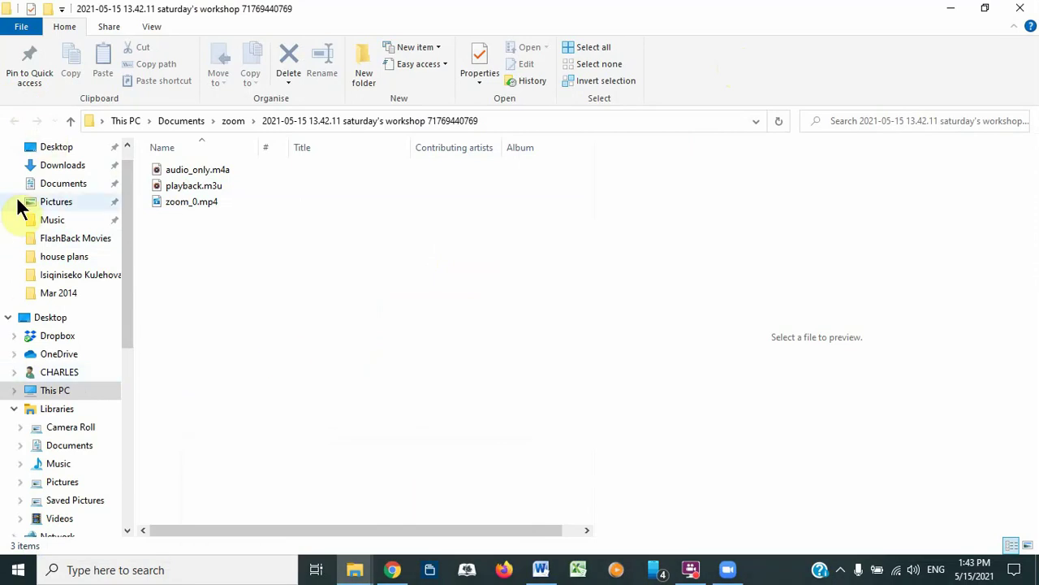
{"action": "left_click", "coordinate": [36, 188]}
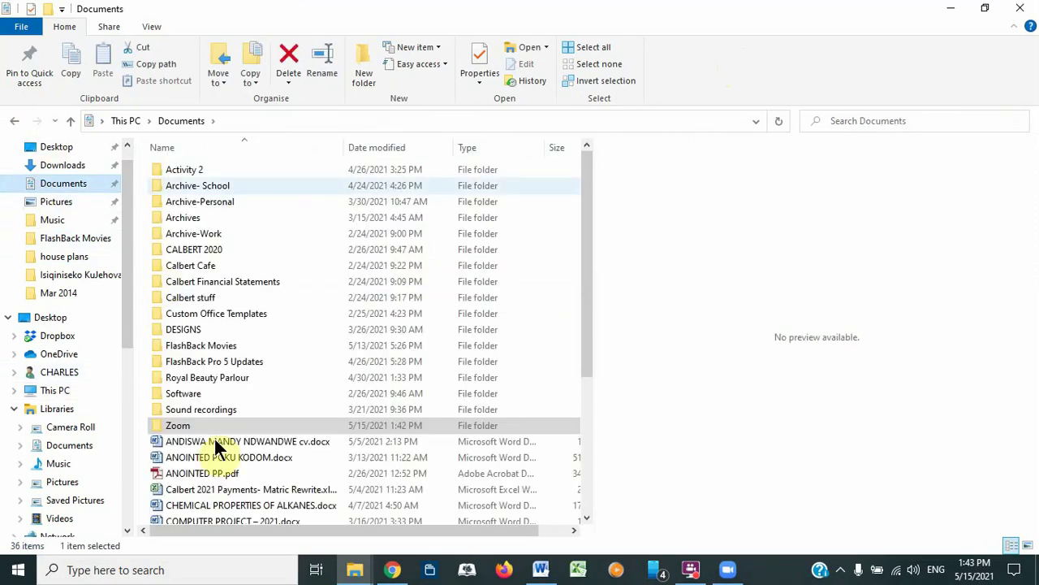
{"action": "double_click", "coordinate": [170, 427]}
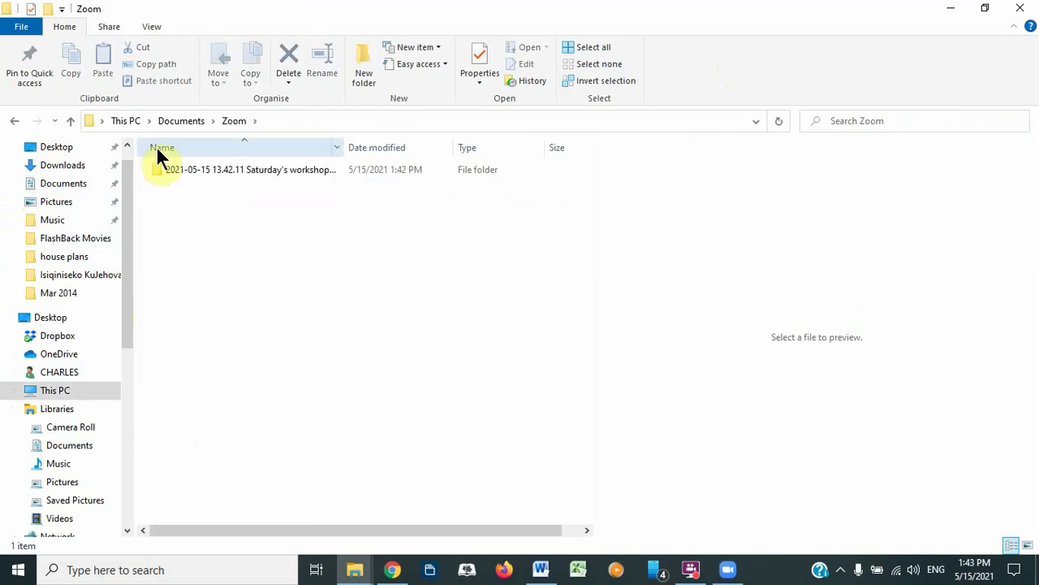
{"action": "double_click", "coordinate": [159, 169]}
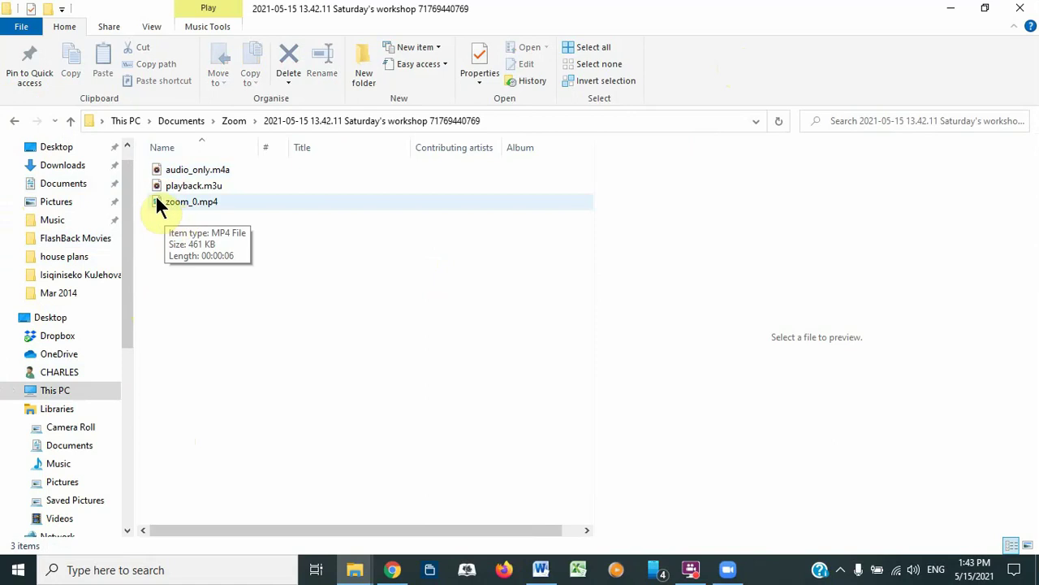
{"action": "double_click", "coordinate": [156, 198]}
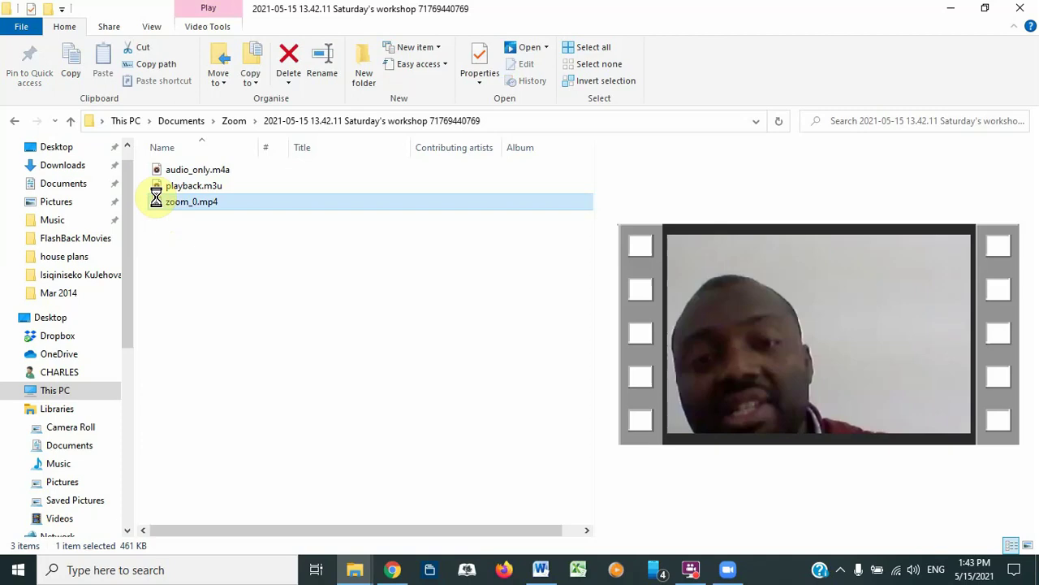
Step: Play zoom_0.mp4 in Windows Media Player, pause it at 00:04, and minimise the player
{"action": "right_click", "coordinate": [159, 203]}
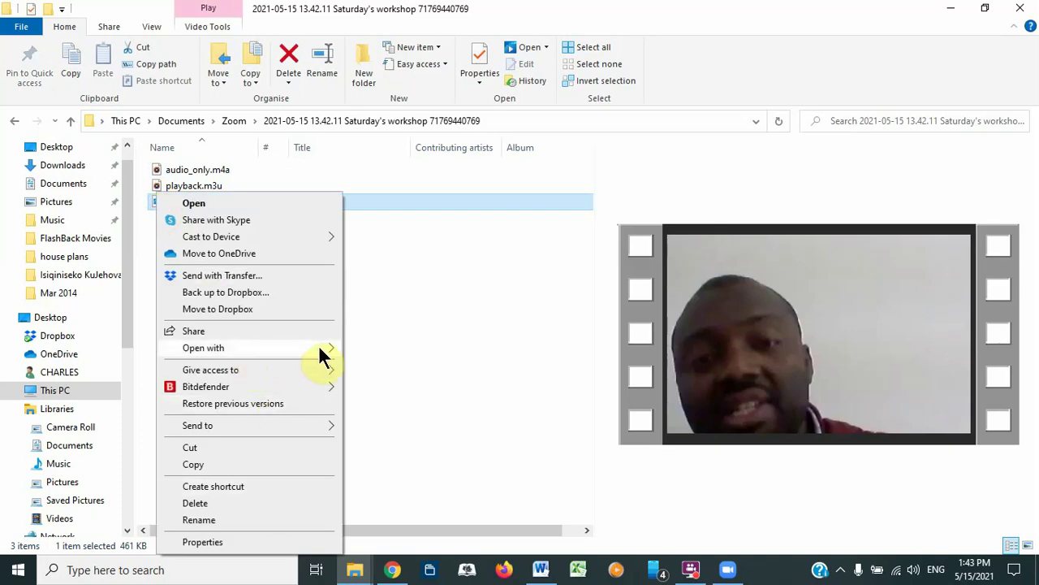
{"action": "mouse_move", "coordinate": [318, 344]}
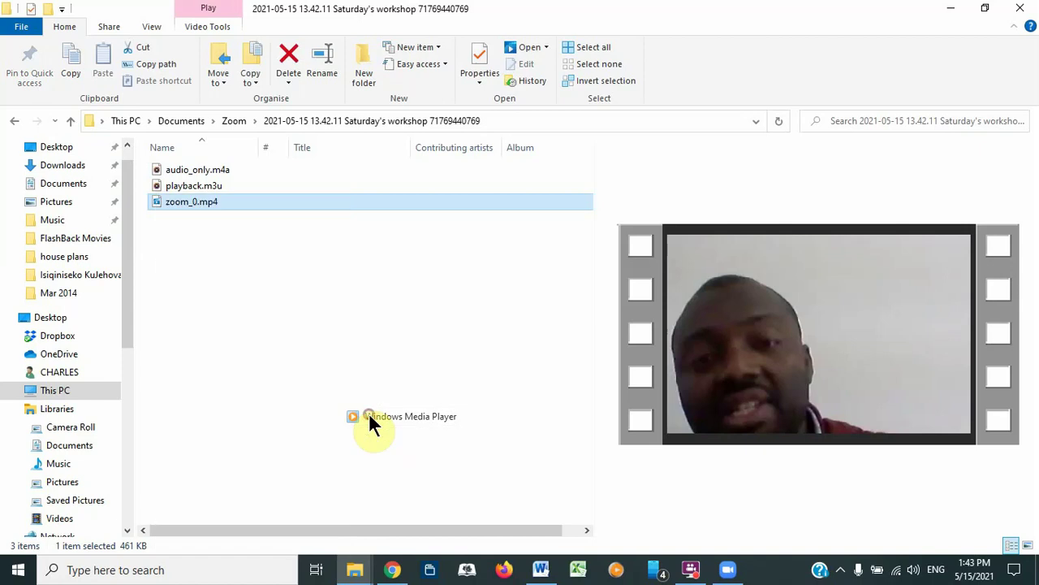
{"action": "left_click", "coordinate": [371, 416]}
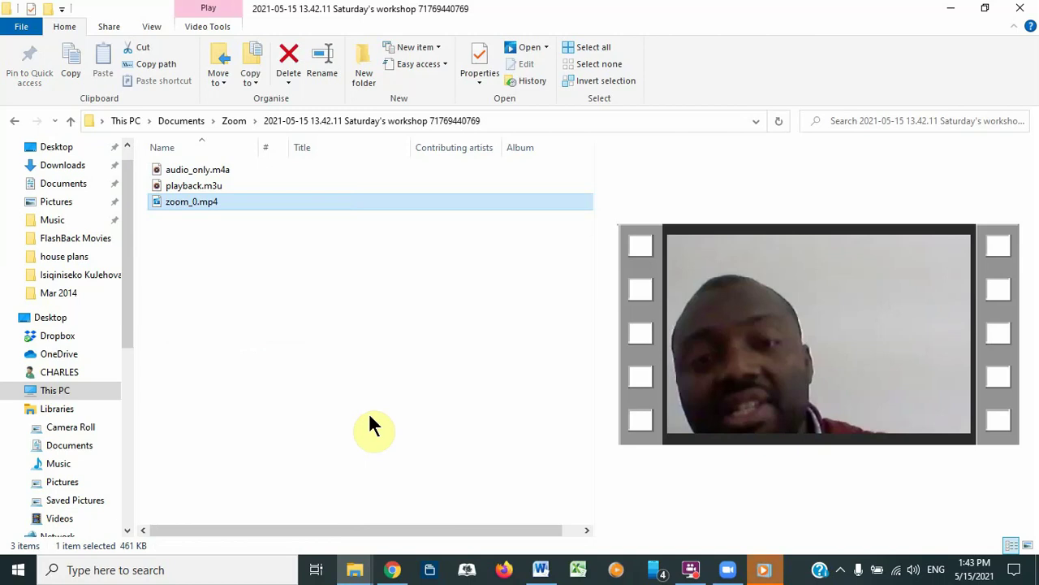
{"action": "left_click", "coordinate": [778, 568]}
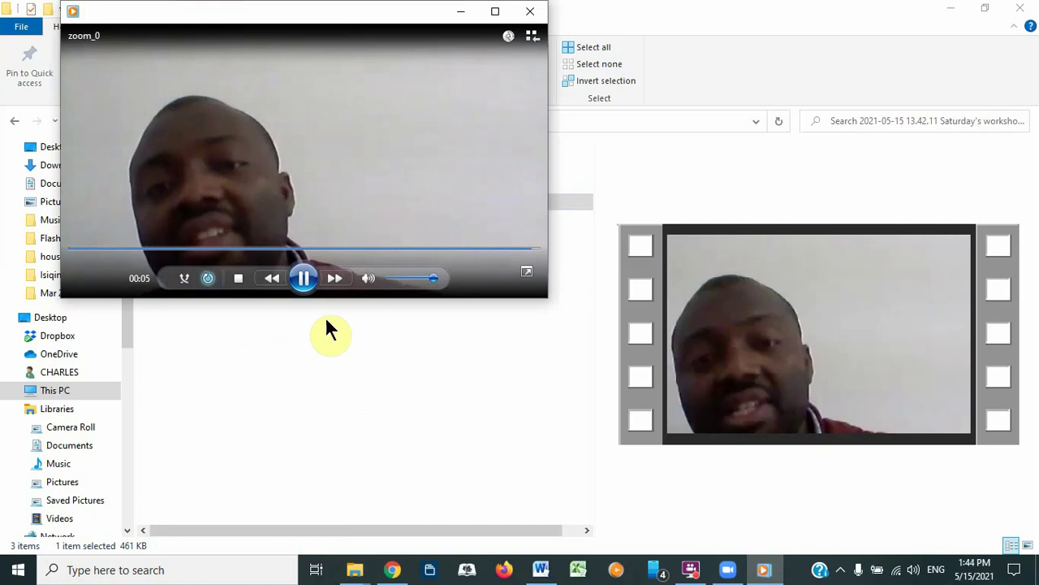
{"action": "left_click", "coordinate": [303, 278]}
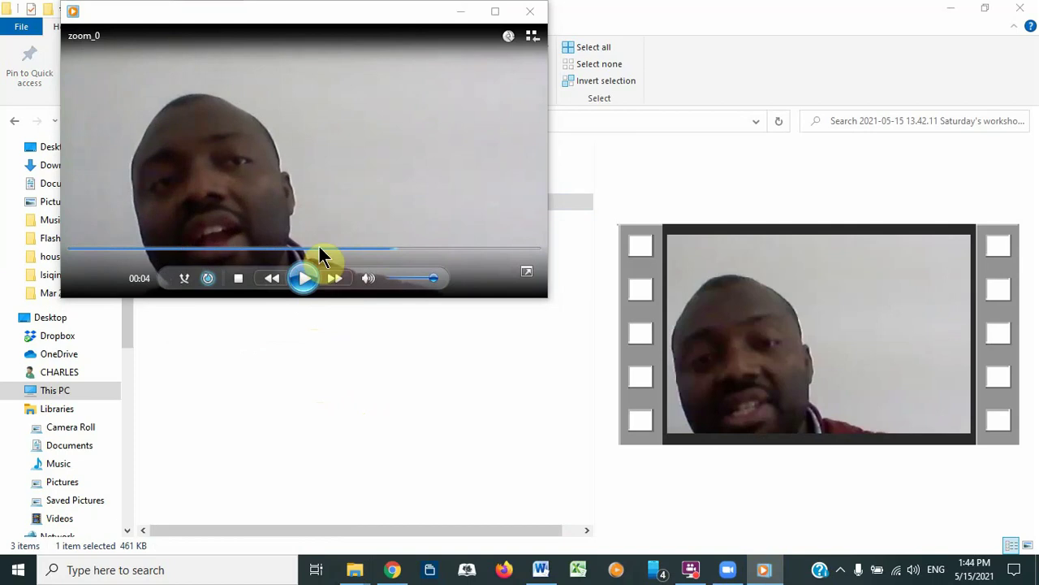
{"action": "left_click", "coordinate": [457, 11]}
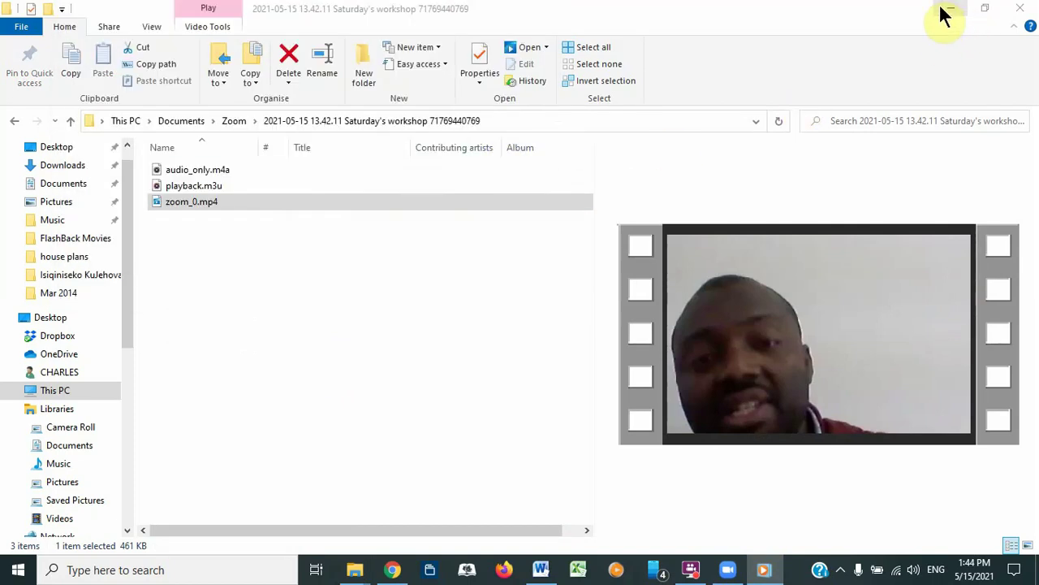
Step: Close File Explorer and the Zoom Home window, leaving the Gmail invitation showing
{"action": "left_click", "coordinate": [1020, 8]}
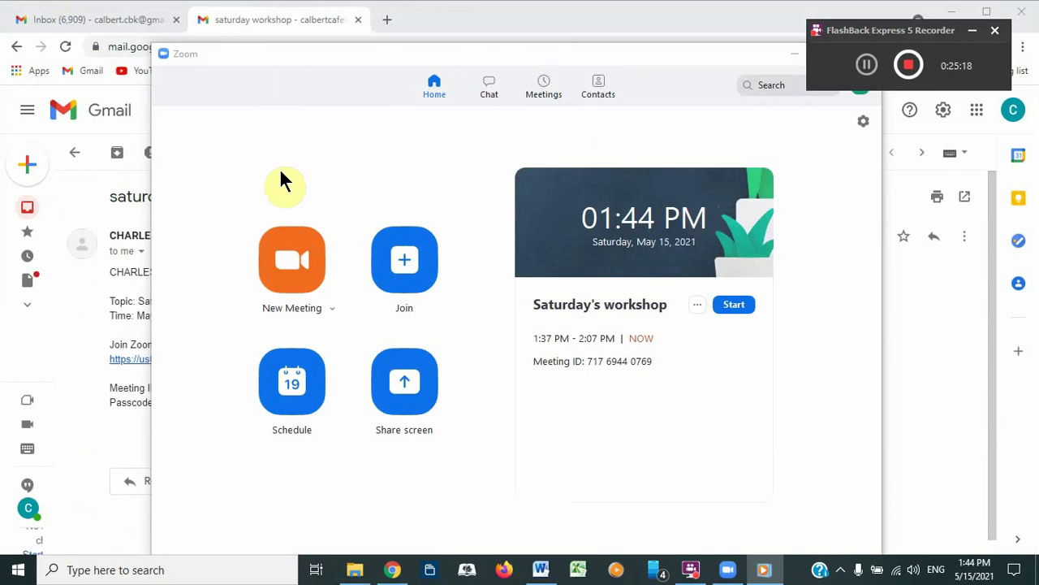
{"action": "left_click", "coordinate": [549, 61]}
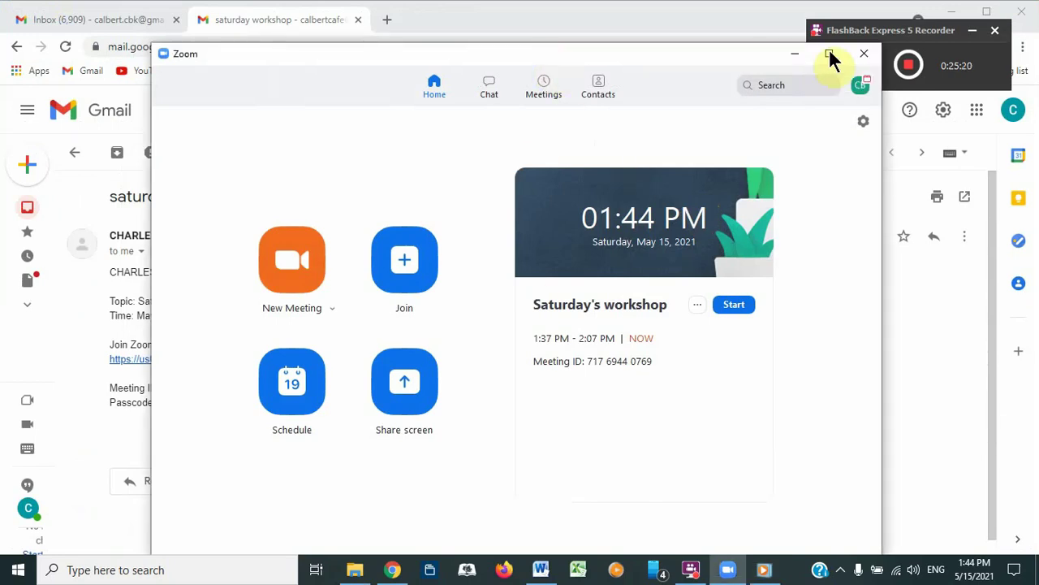
{"action": "left_click", "coordinate": [864, 53]}
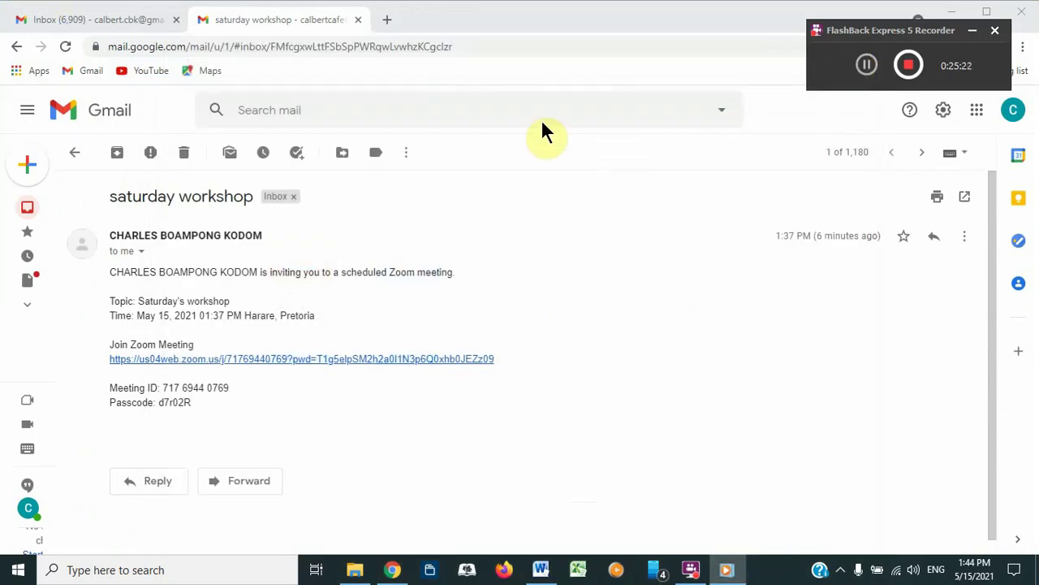
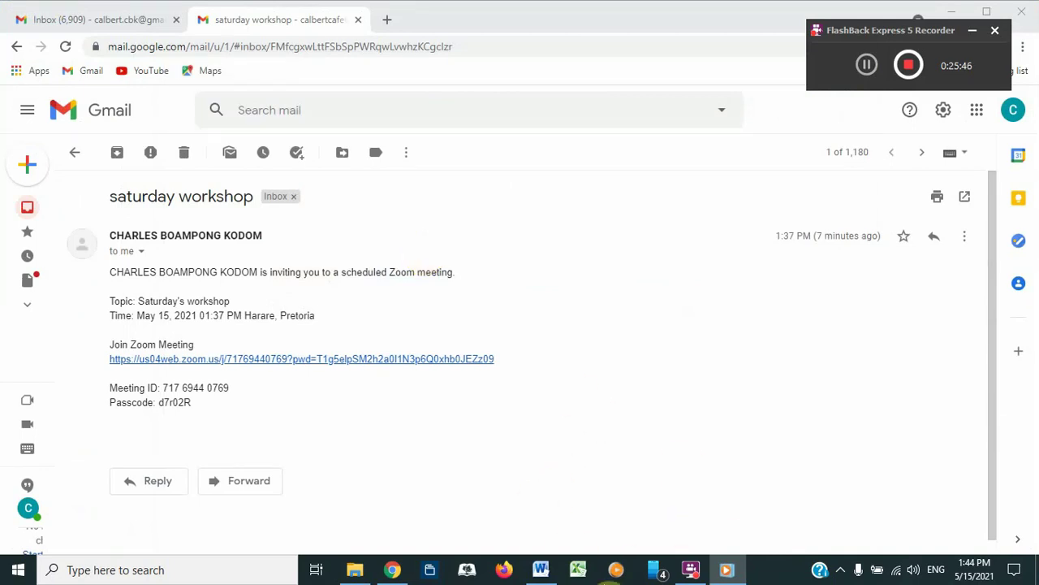
Step: Open a fresh Google tab, close the Saturday workshop email tab and enter 'youtube' in the search box
{"action": "left_click", "coordinate": [391, 572]}
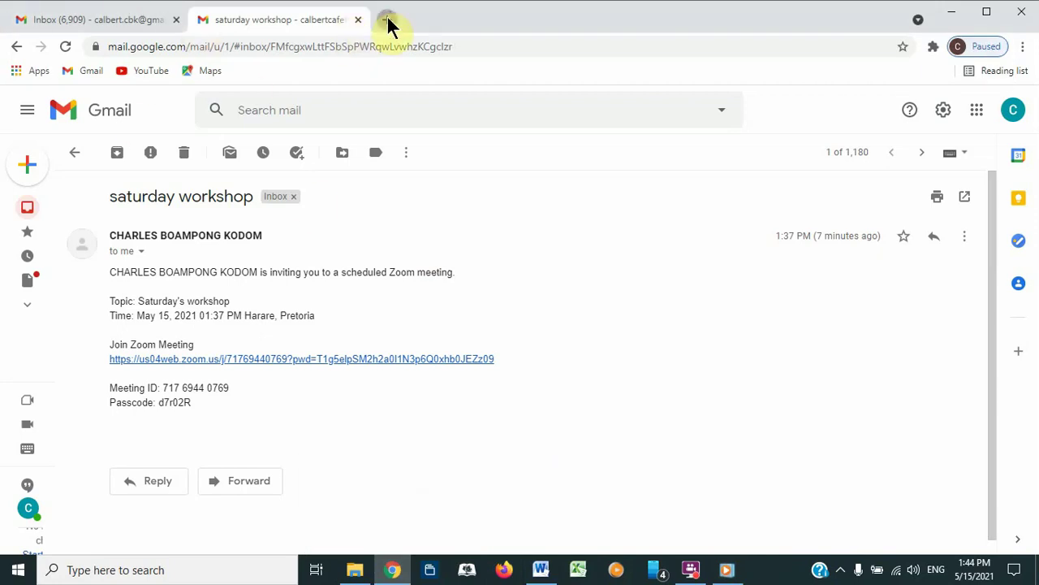
{"action": "left_click", "coordinate": [388, 24]}
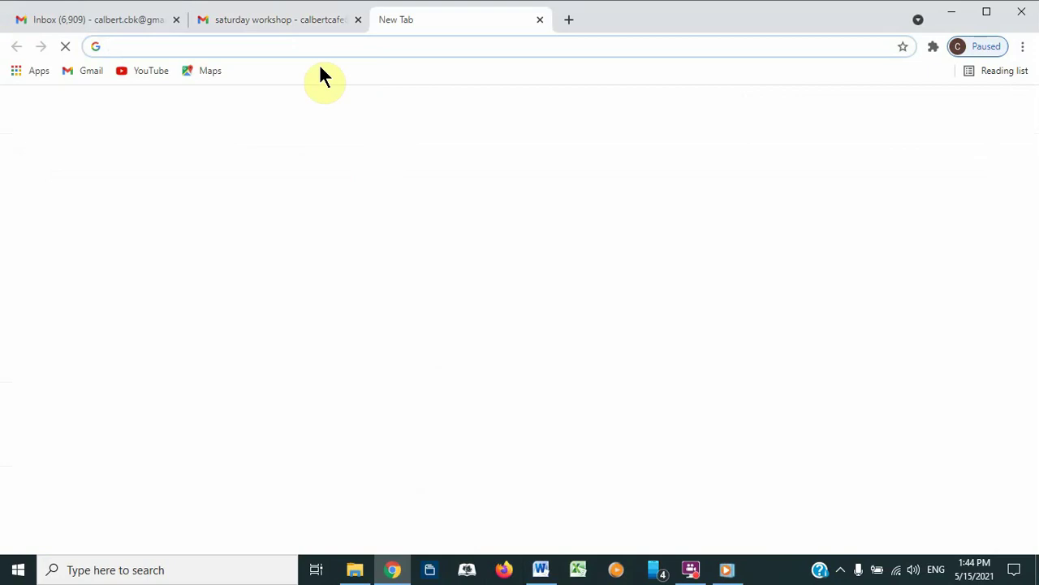
{"action": "left_click", "coordinate": [357, 20]}
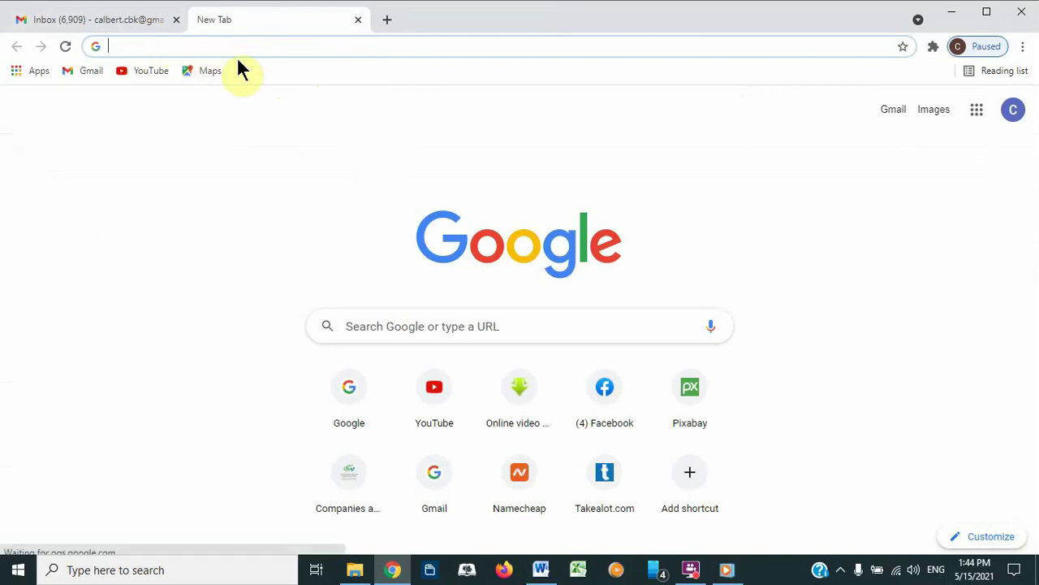
{"action": "left_click", "coordinate": [114, 46]}
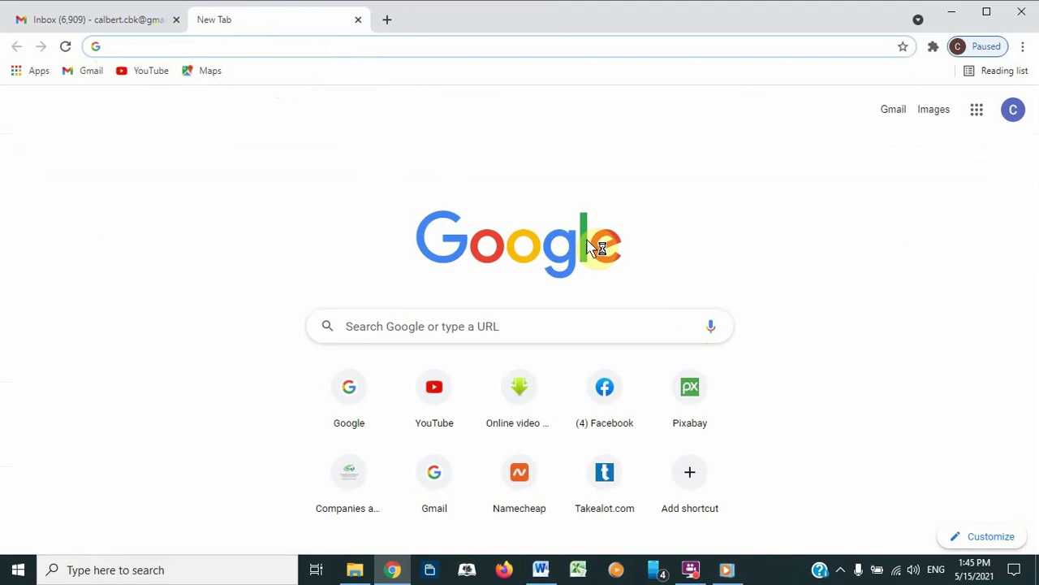
{"action": "left_click", "coordinate": [447, 328]}
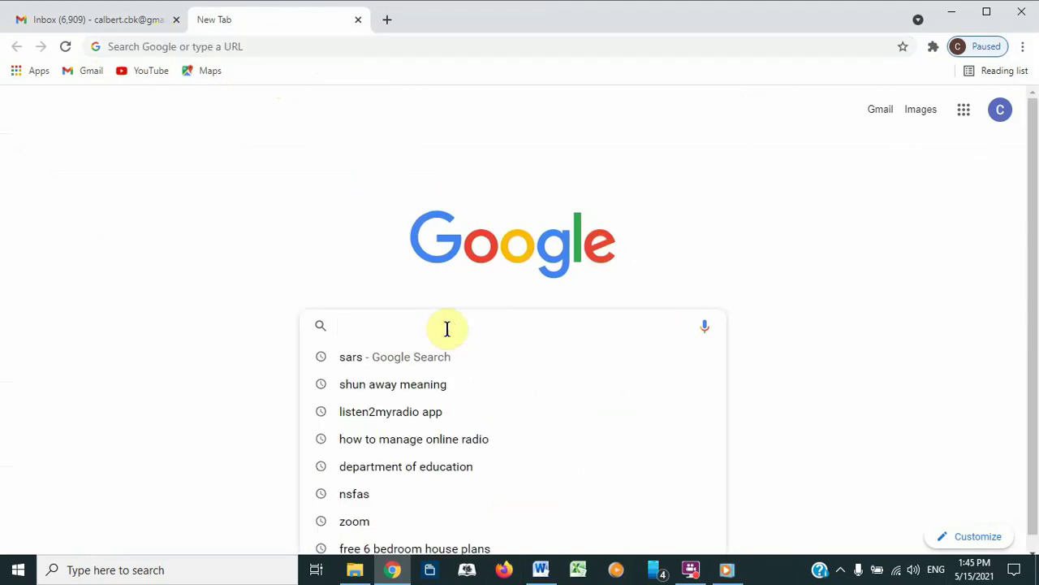
{"action": "type", "text": "youtube"}
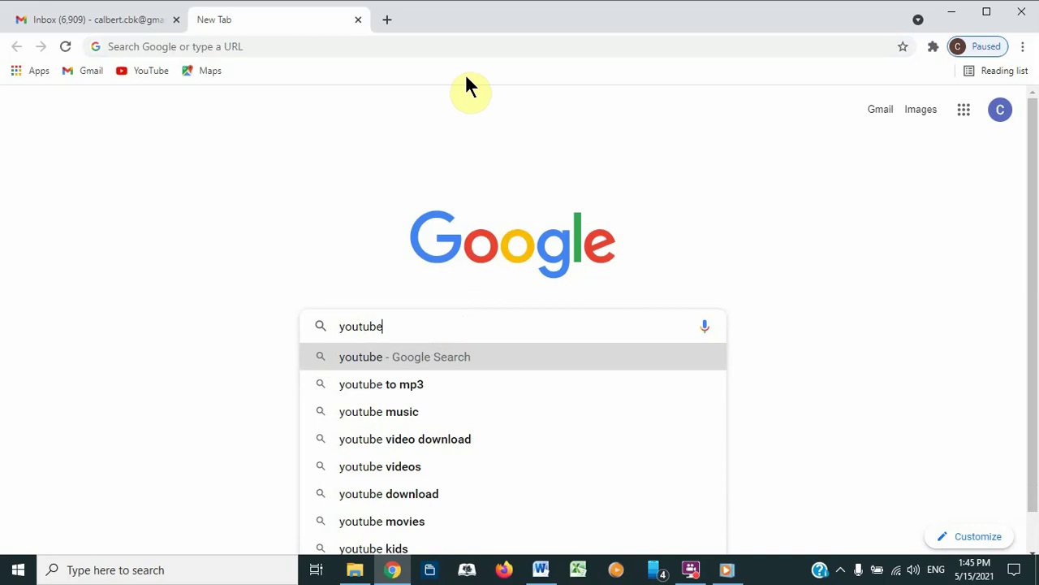
Step: Sign out of all Google accounts from the account panel
{"action": "left_click", "coordinate": [999, 114]}
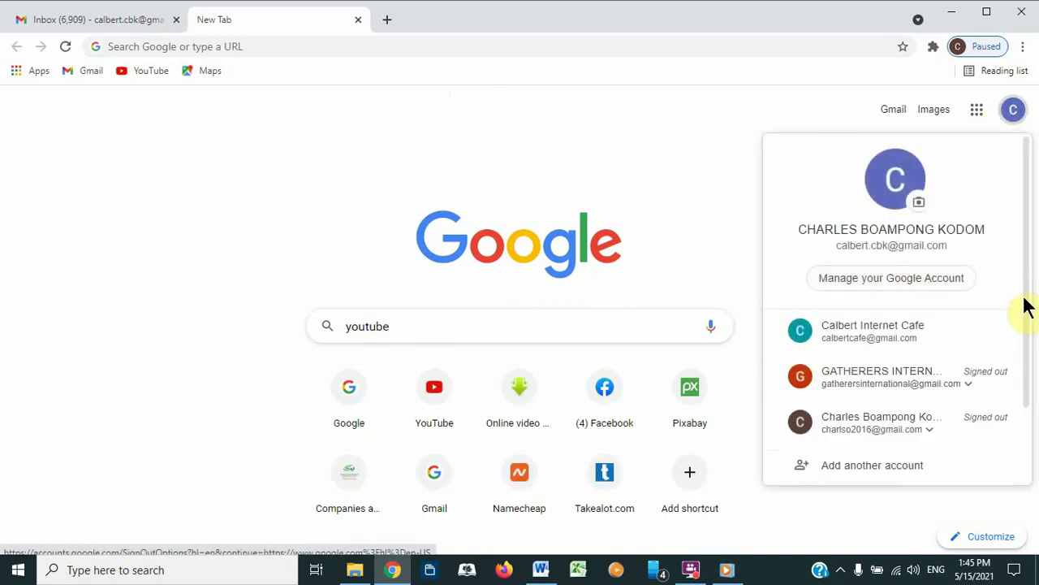
{"action": "scroll", "coordinate": [1030, 358], "scroll_direction": "down", "scroll_amount": 2}
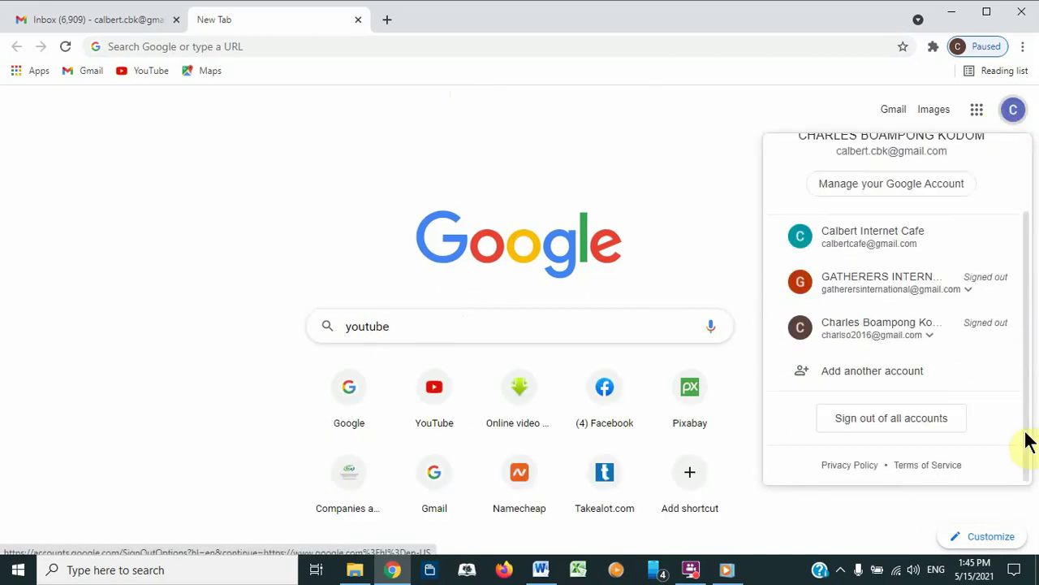
{"action": "left_click", "coordinate": [872, 425]}
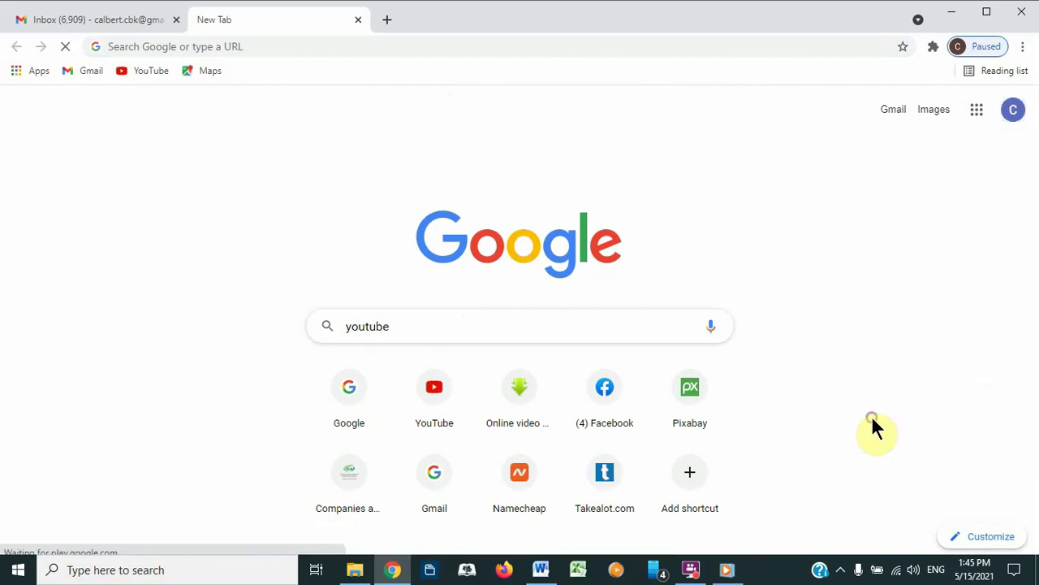
Step: Sign the Gmail inbox's account out as well
{"action": "left_click", "coordinate": [95, 24]}
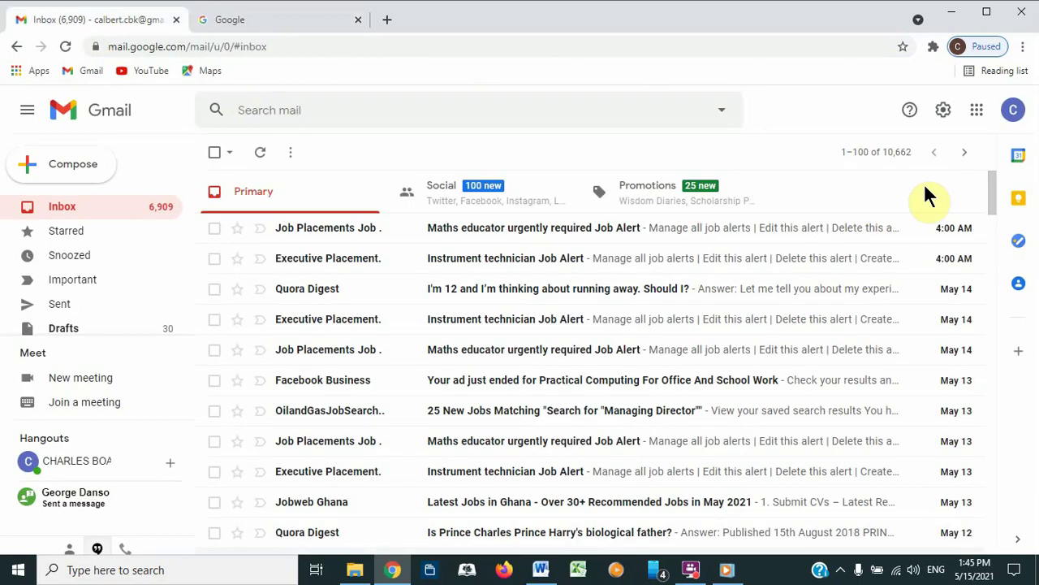
{"action": "left_click", "coordinate": [1013, 110]}
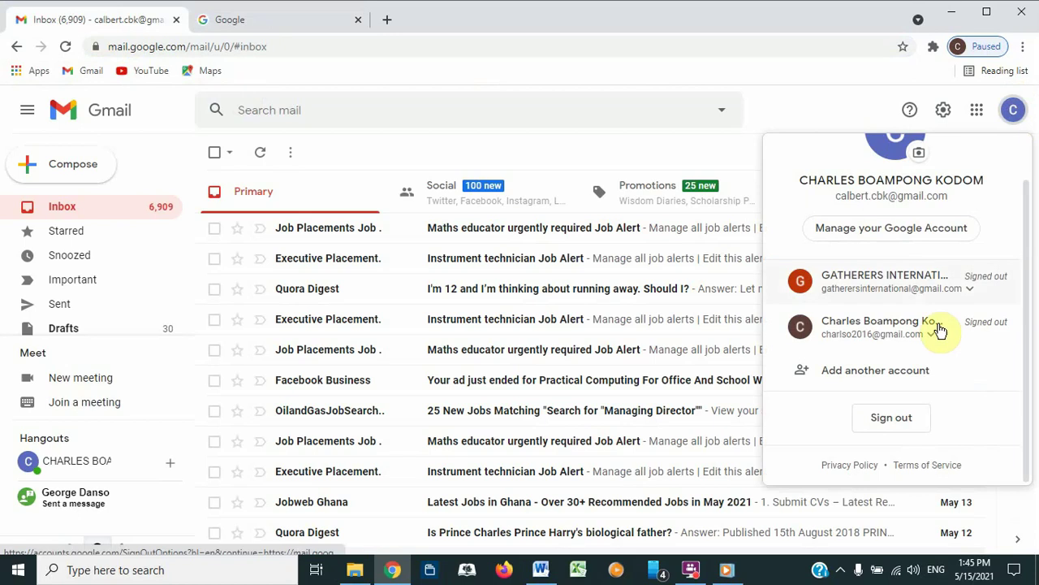
{"action": "left_click", "coordinate": [892, 417]}
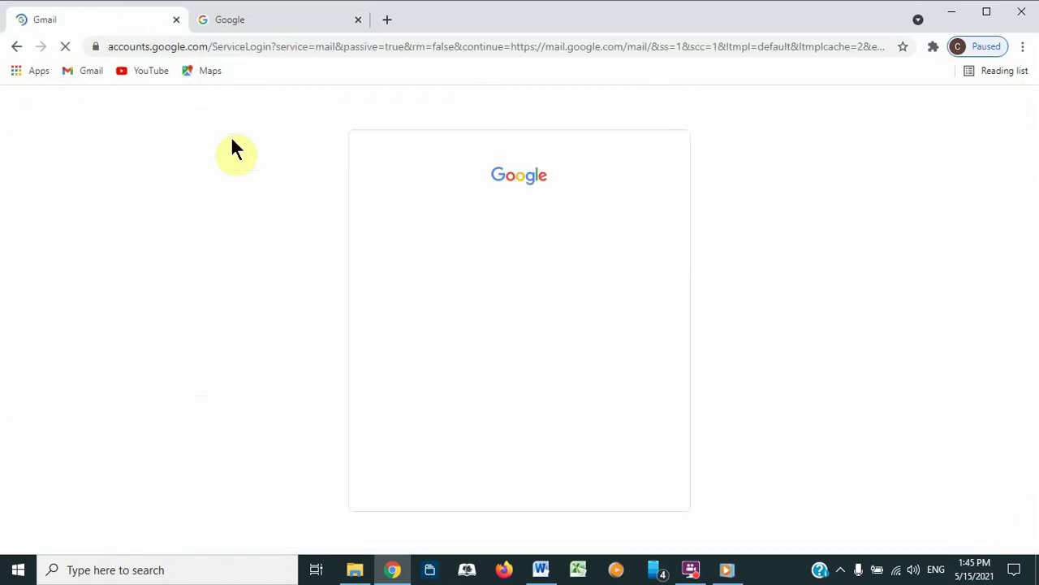
Step: Search Google for 'youtube' using the search suggestion
{"action": "left_click", "coordinate": [298, 19]}
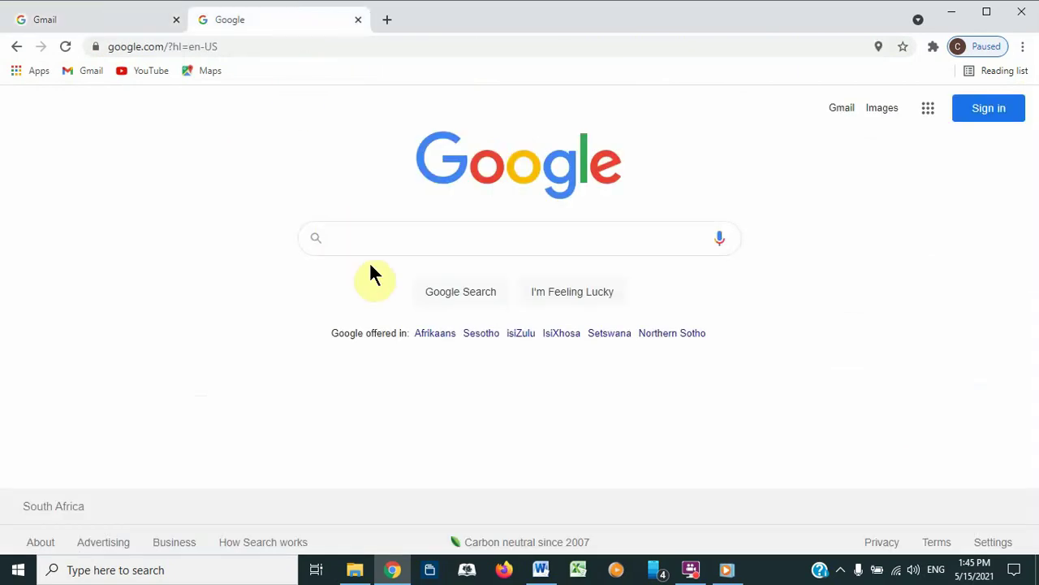
{"action": "type", "text": "you"}
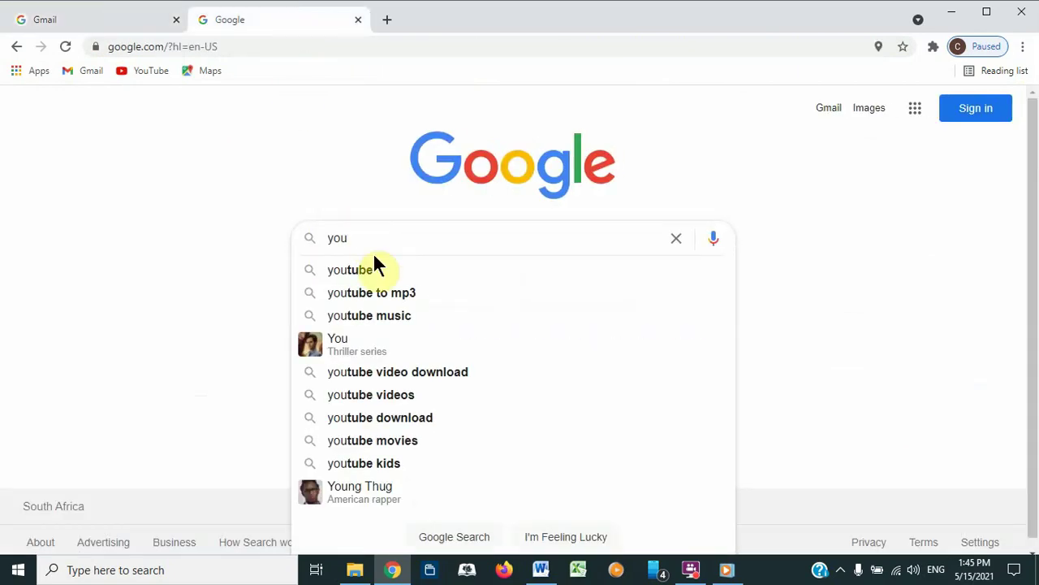
{"action": "left_click", "coordinate": [367, 269]}
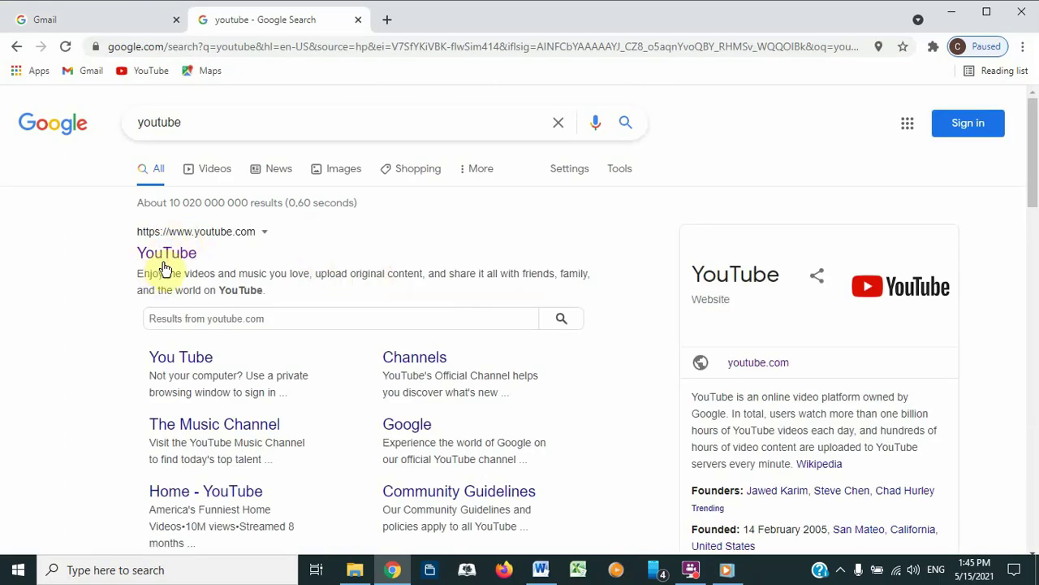
Step: Open YouTube from the results and sign in with the organisation account and its saved password
{"action": "left_click", "coordinate": [163, 257]}
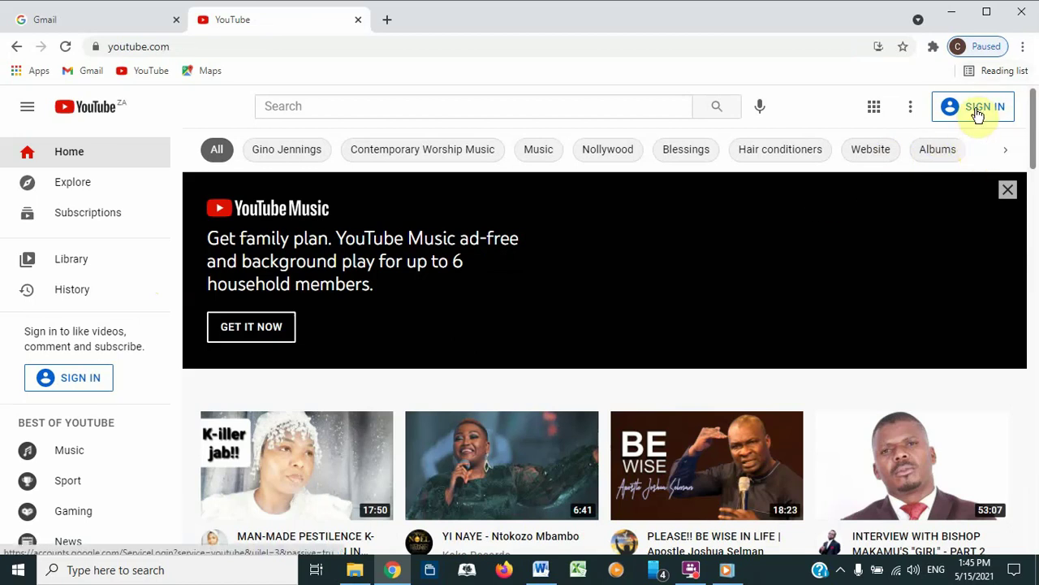
{"action": "left_click", "coordinate": [978, 114]}
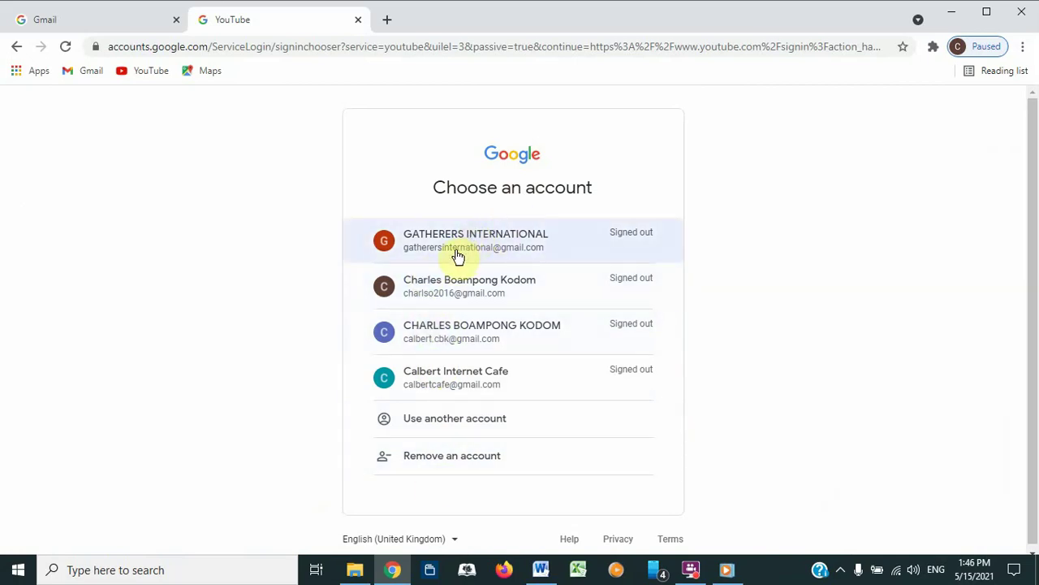
{"action": "left_click", "coordinate": [457, 251]}
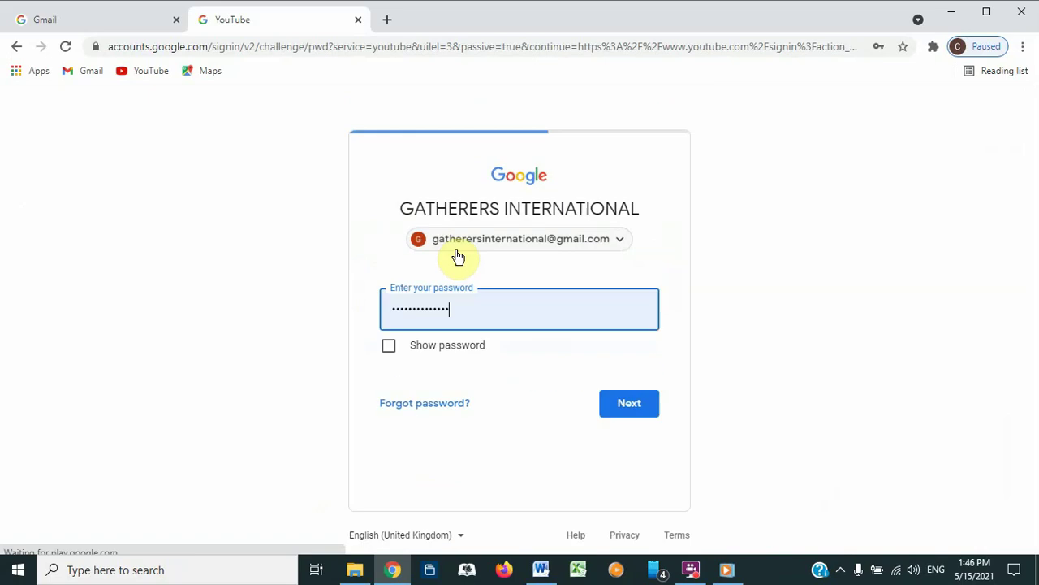
{"action": "left_click", "coordinate": [627, 406]}
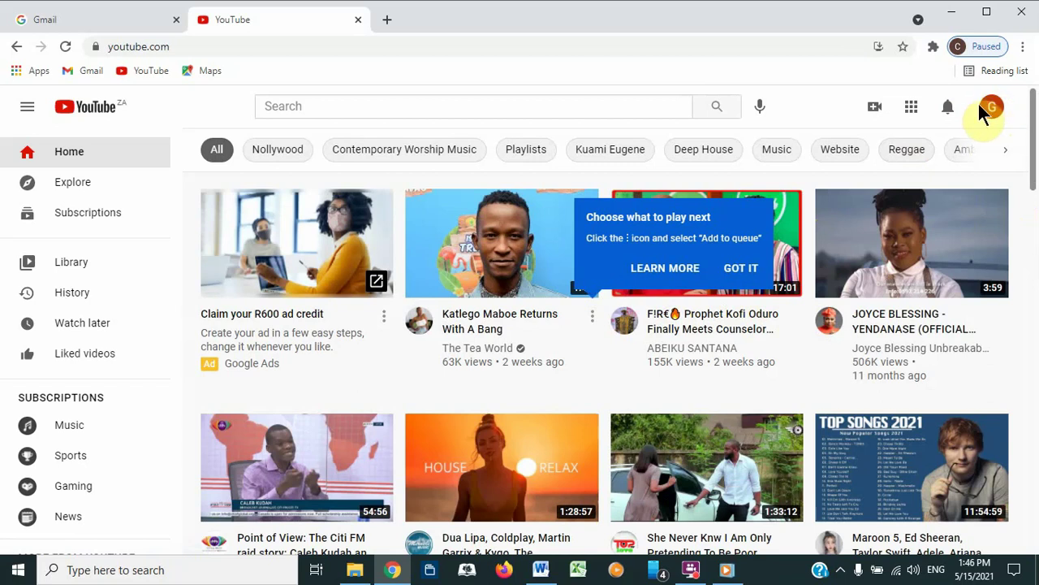
Step: Create the channel 'GATHERERS INTERNATIONAL' from the account's own name and picture
{"action": "left_click", "coordinate": [989, 111]}
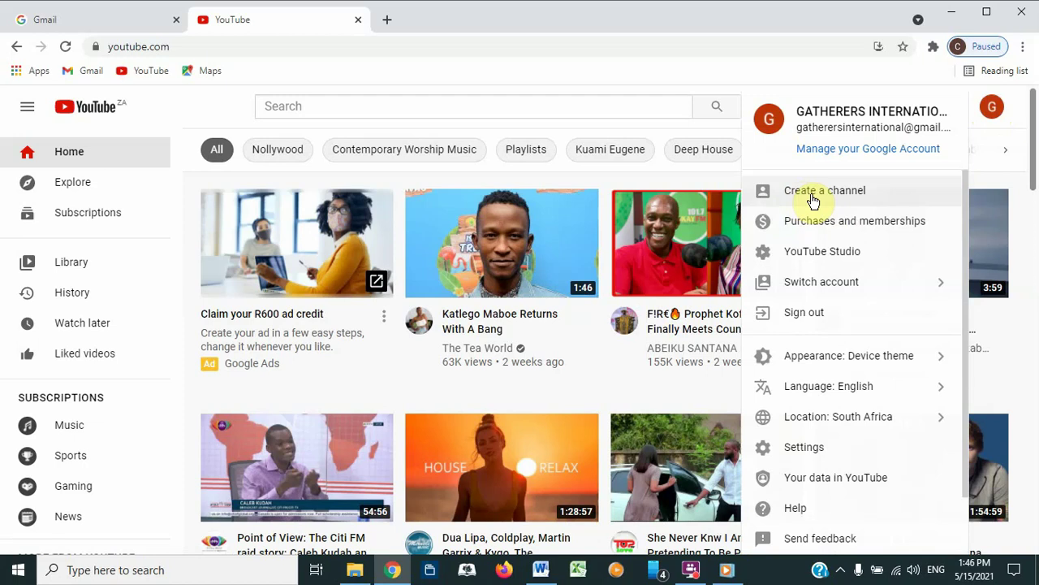
{"action": "left_click", "coordinate": [812, 195]}
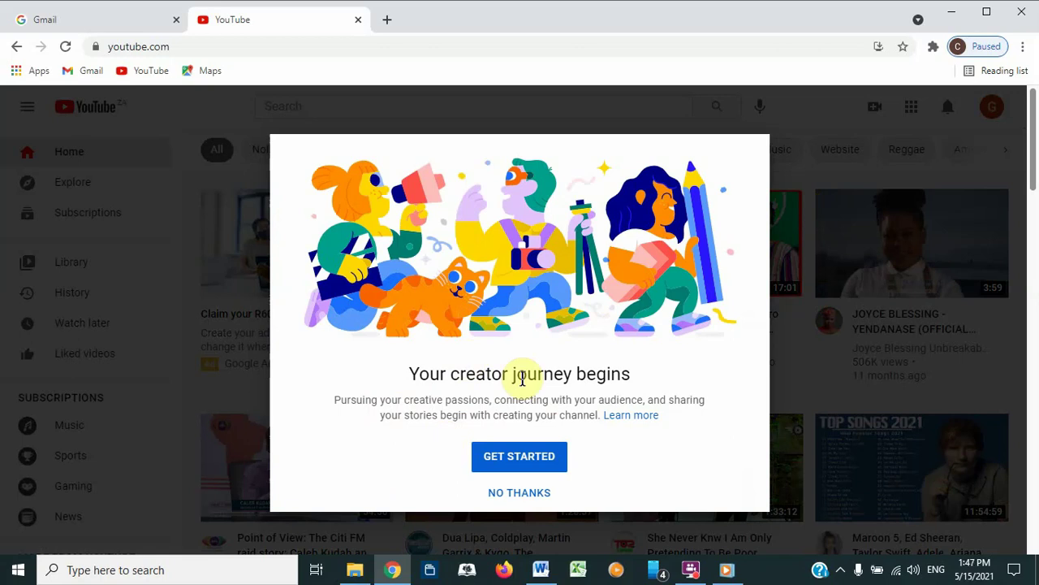
{"action": "left_click", "coordinate": [494, 469]}
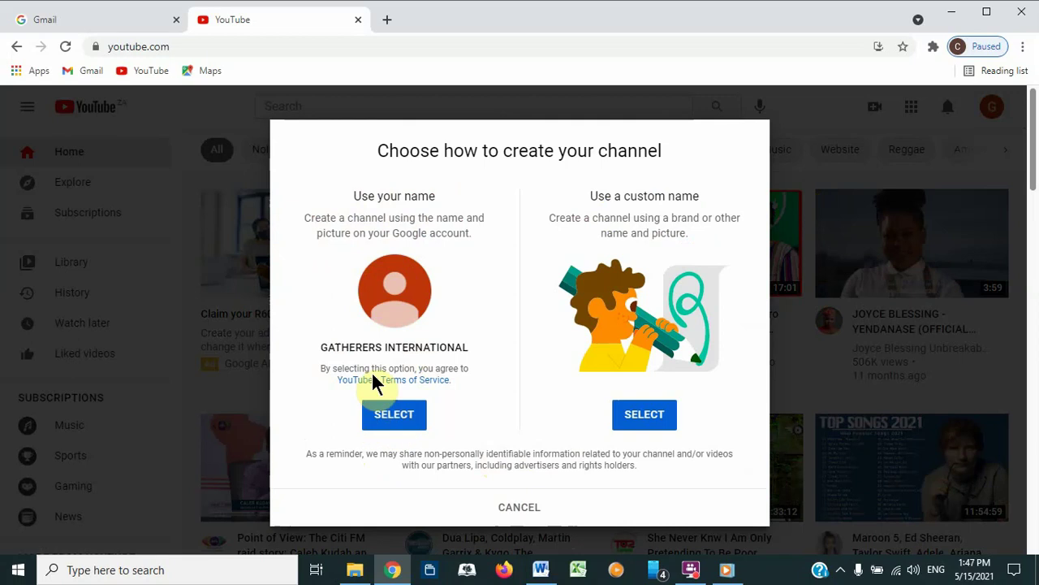
{"action": "left_click", "coordinate": [397, 427]}
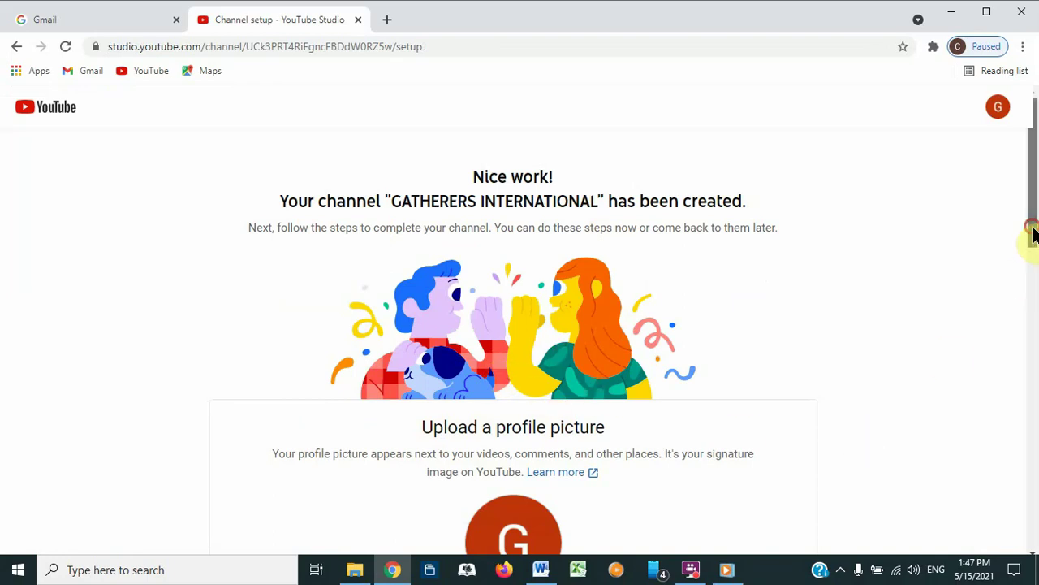
Step: Start choosing a profile picture on the channel setup page, then cancel the file picker
{"action": "left_click_drag", "start_coordinate": [1033, 236], "coordinate": [1032, 305]}
{"action": "scroll", "coordinate": [1033, 299], "scroll_direction": "up", "scroll_amount": 2}
{"action": "scroll", "coordinate": [1033, 297], "scroll_direction": "down", "scroll_amount": 1}
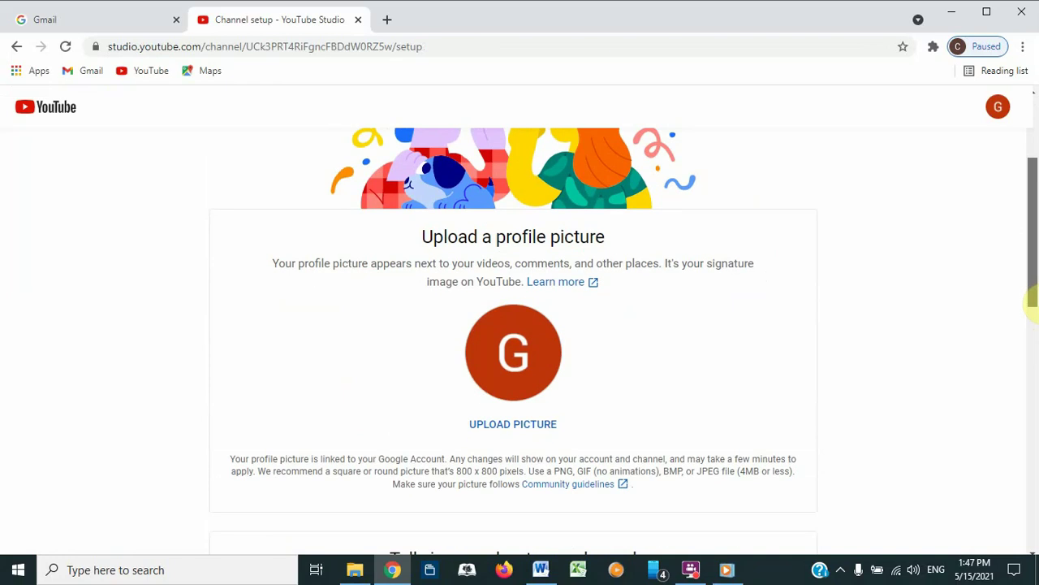
{"action": "left_click", "coordinate": [503, 433]}
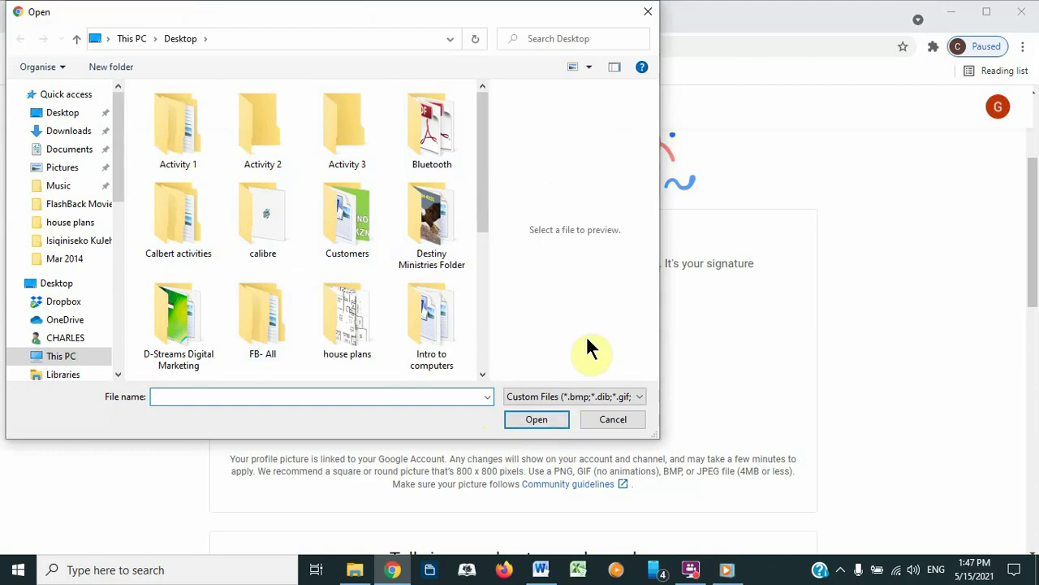
{"action": "left_click", "coordinate": [650, 15]}
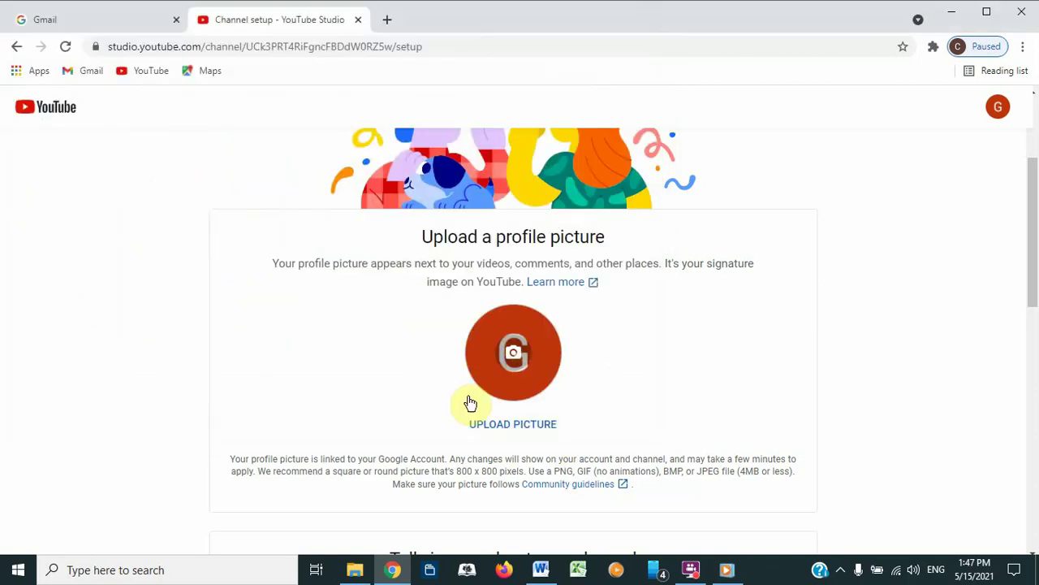
Step: Scroll through the rest of the setup page and minimize Chrome to the desktop
{"action": "left_click_drag", "start_coordinate": [1035, 251], "coordinate": [1033, 395]}
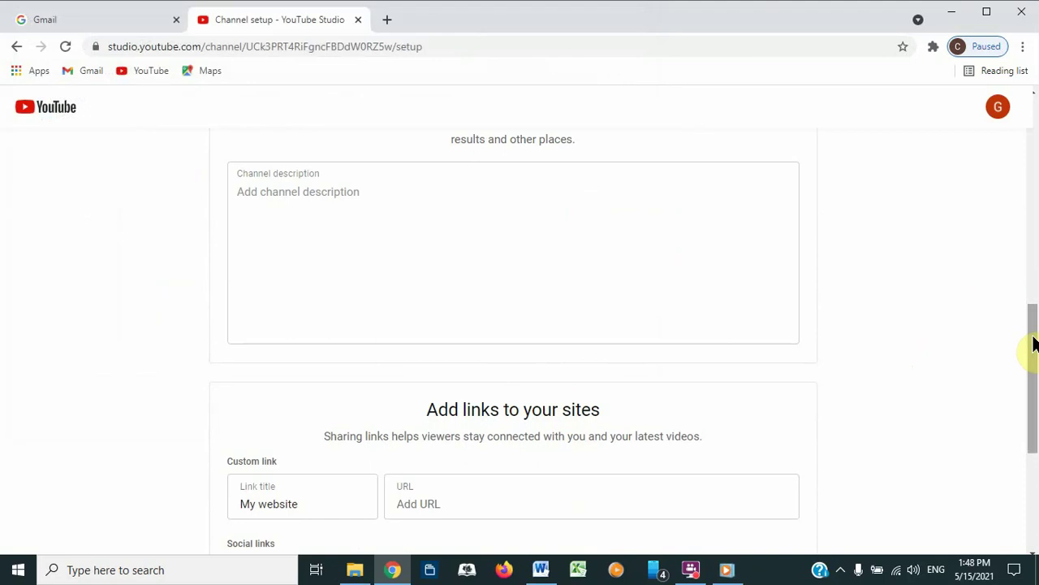
{"action": "left_click_drag", "start_coordinate": [1033, 350], "coordinate": [1031, 432]}
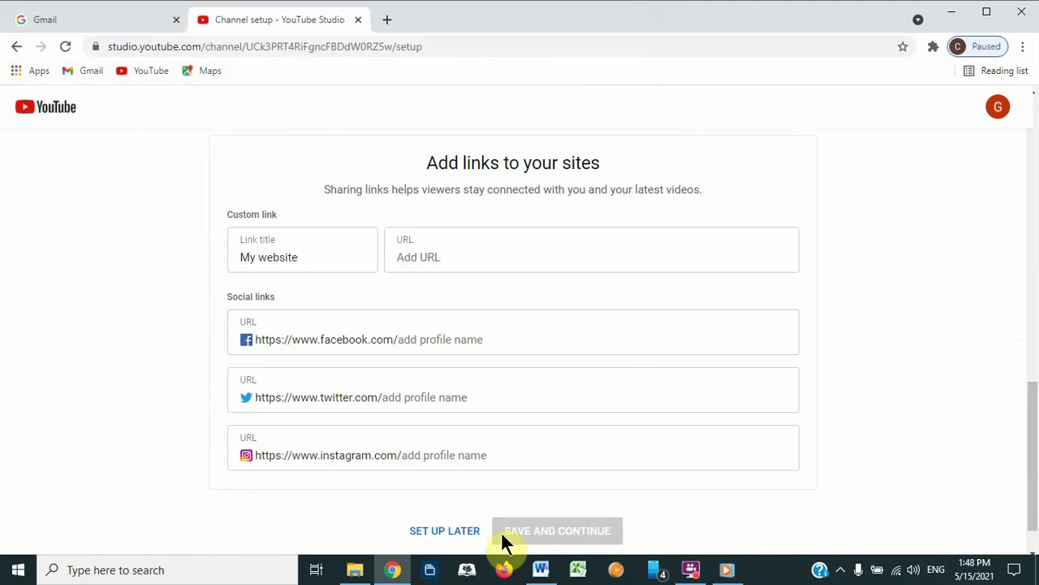
{"action": "left_click_drag", "start_coordinate": [1035, 481], "coordinate": [1036, 540]}
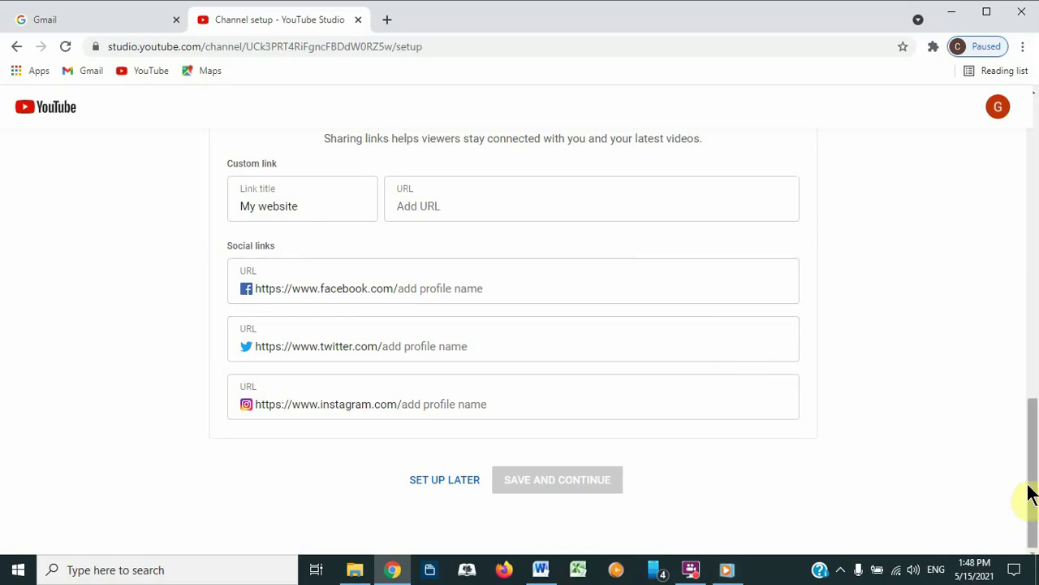
{"action": "left_click_drag", "start_coordinate": [1029, 493], "coordinate": [1031, 528]}
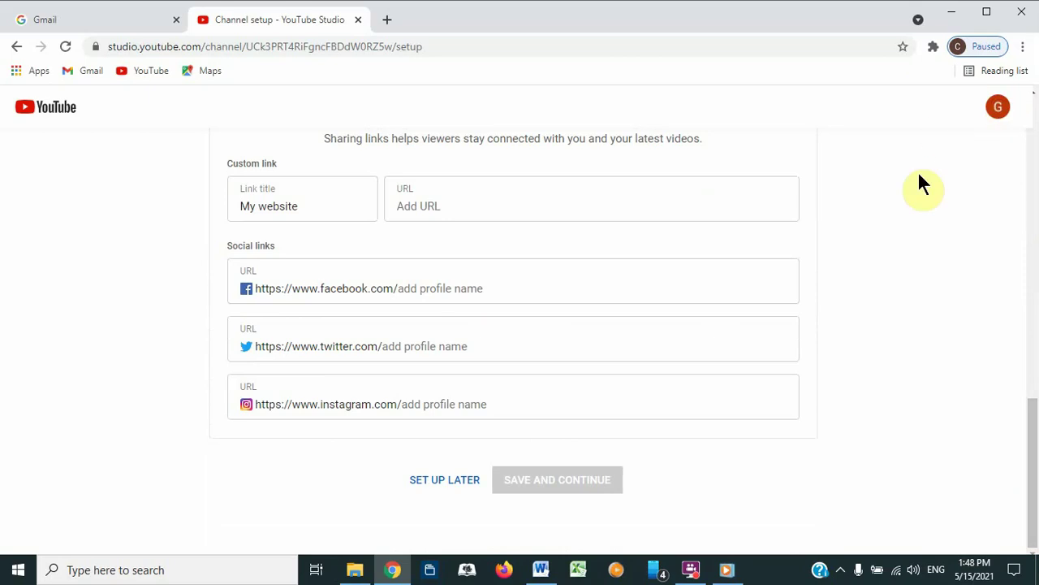
{"action": "left_click", "coordinate": [952, 13]}
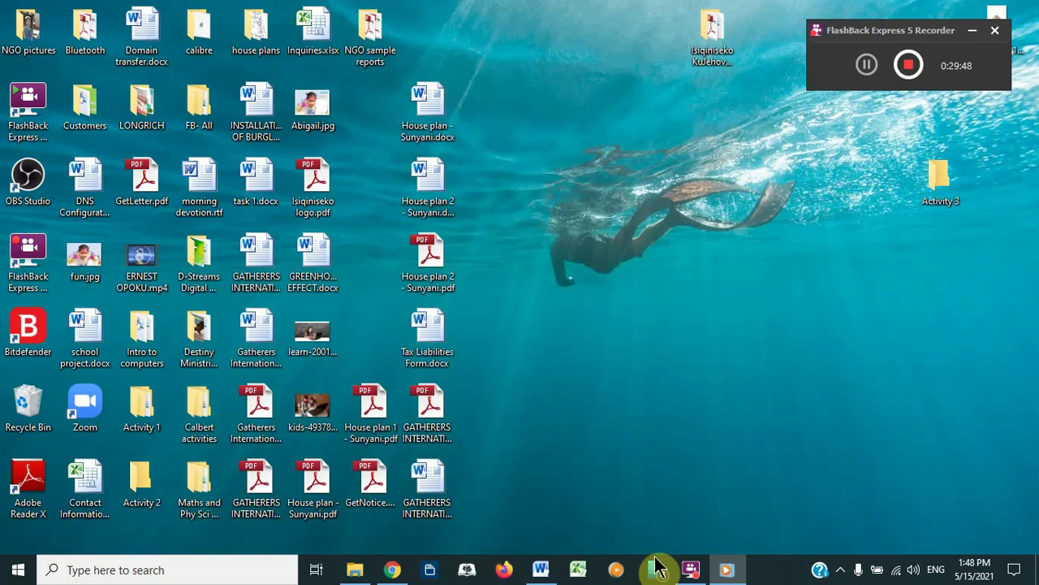
{"action": "left_click", "coordinate": [392, 569]}
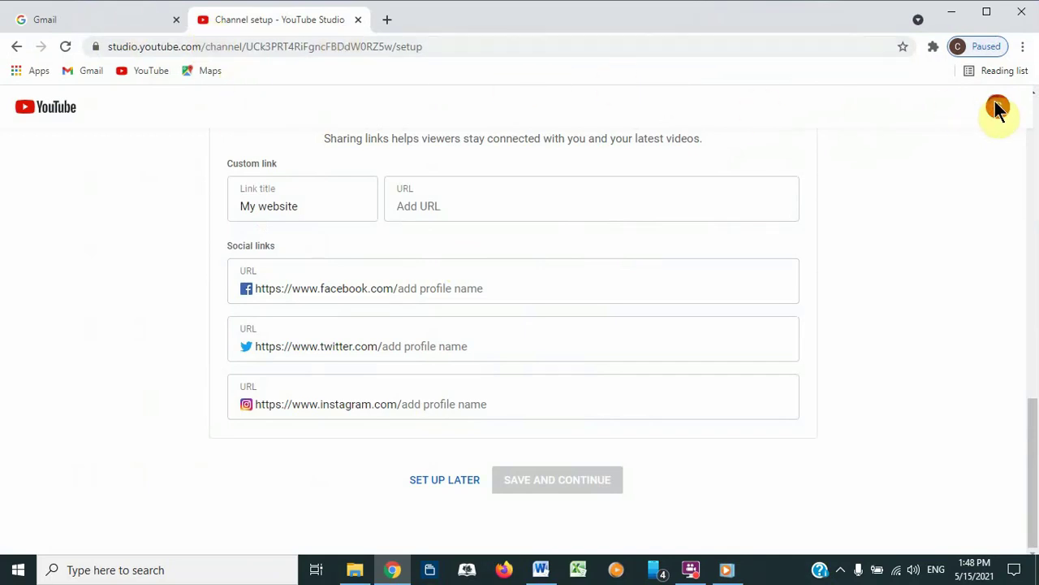
{"action": "left_click", "coordinate": [365, 46]}
{"action": "type", "text": "www.y"}
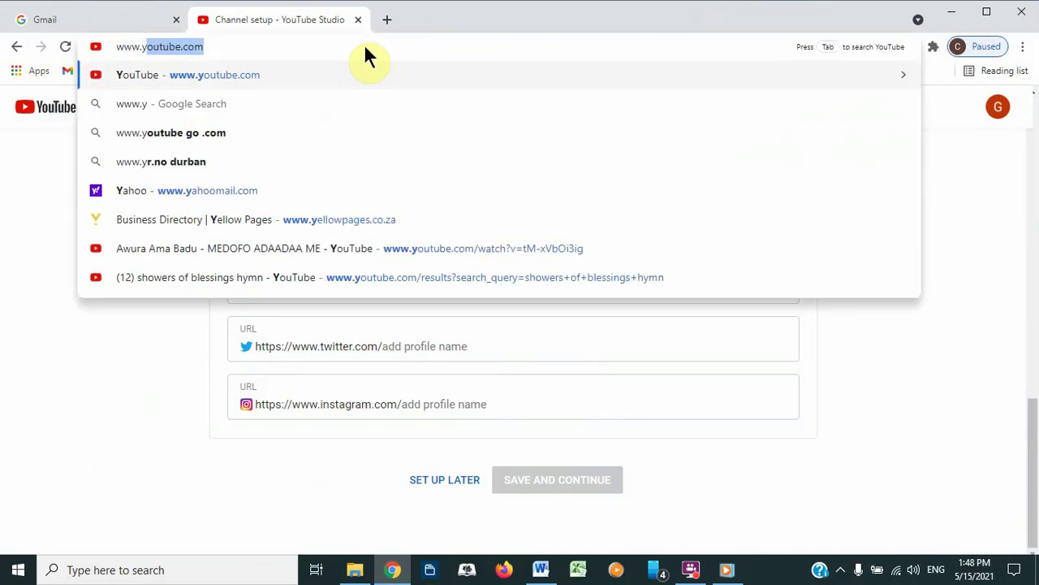
{"action": "key", "text": "Return"}
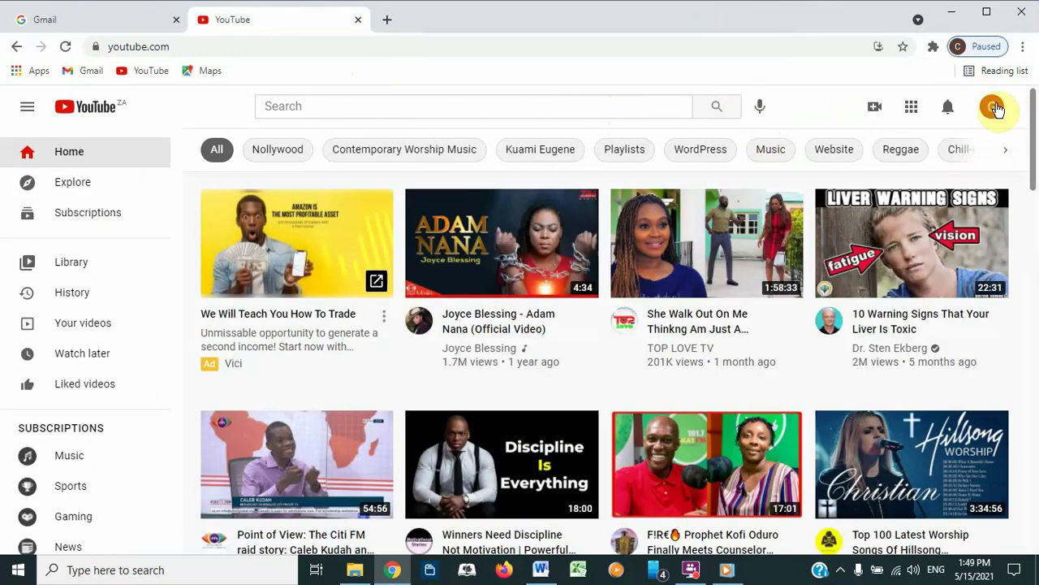
Step: Sign out of the channel account through Switch account
{"action": "left_click", "coordinate": [994, 108]}
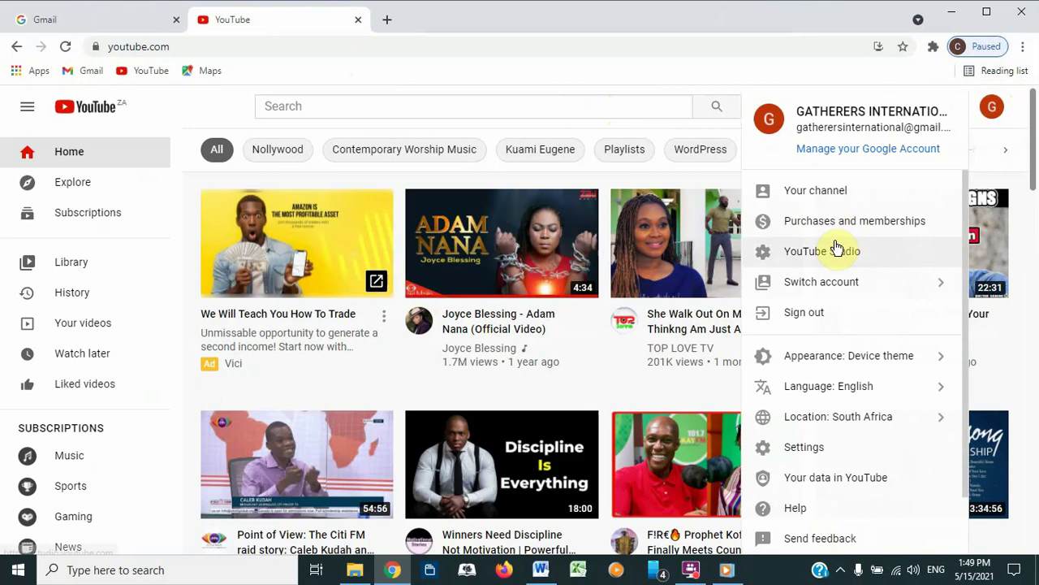
{"action": "left_click", "coordinate": [822, 283]}
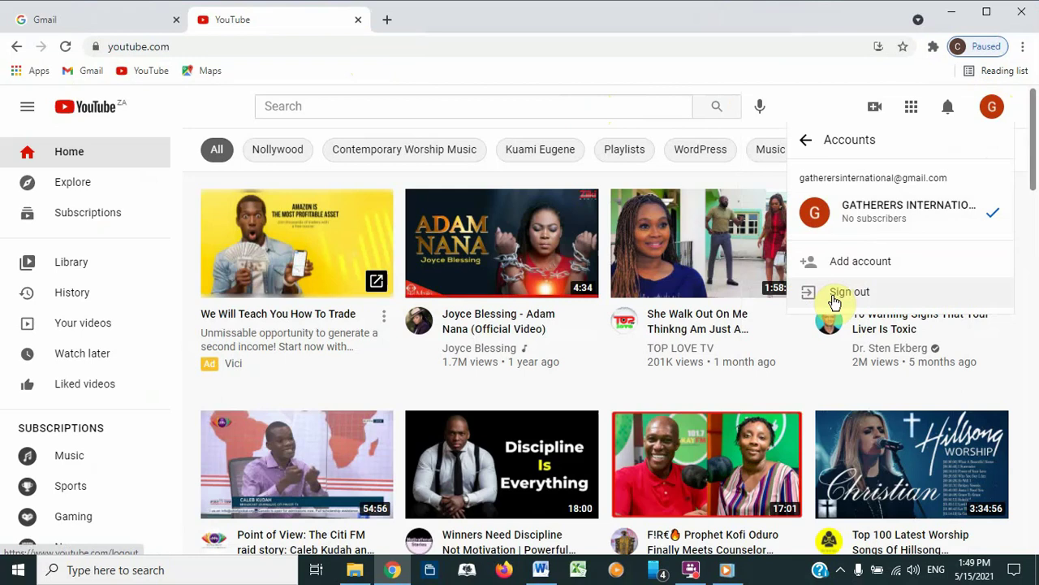
{"action": "left_click", "coordinate": [850, 293]}
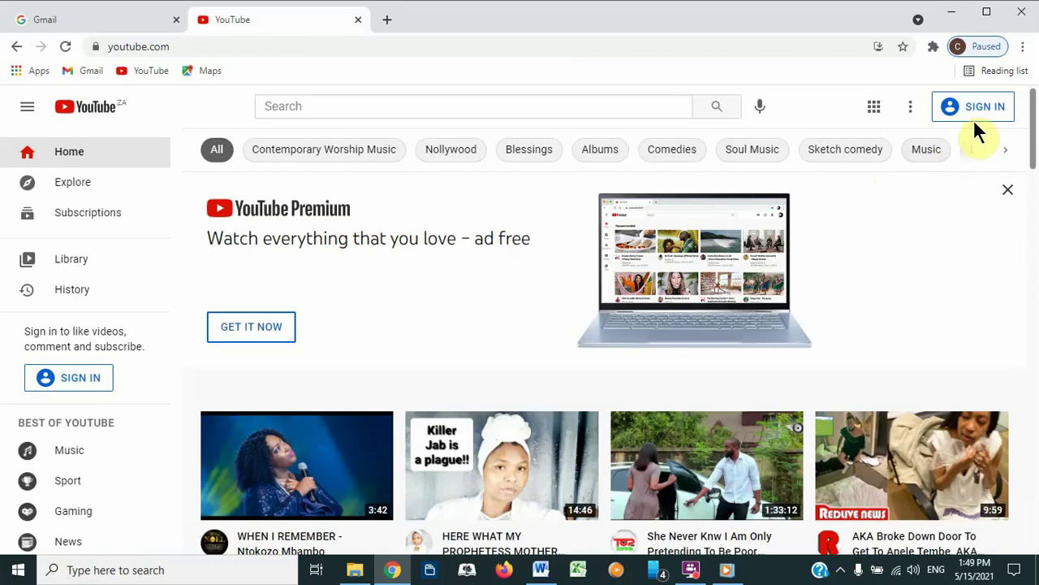
Step: Sign in to YouTube with the other Google account and its password, then open its account menu
{"action": "left_click", "coordinate": [982, 108]}
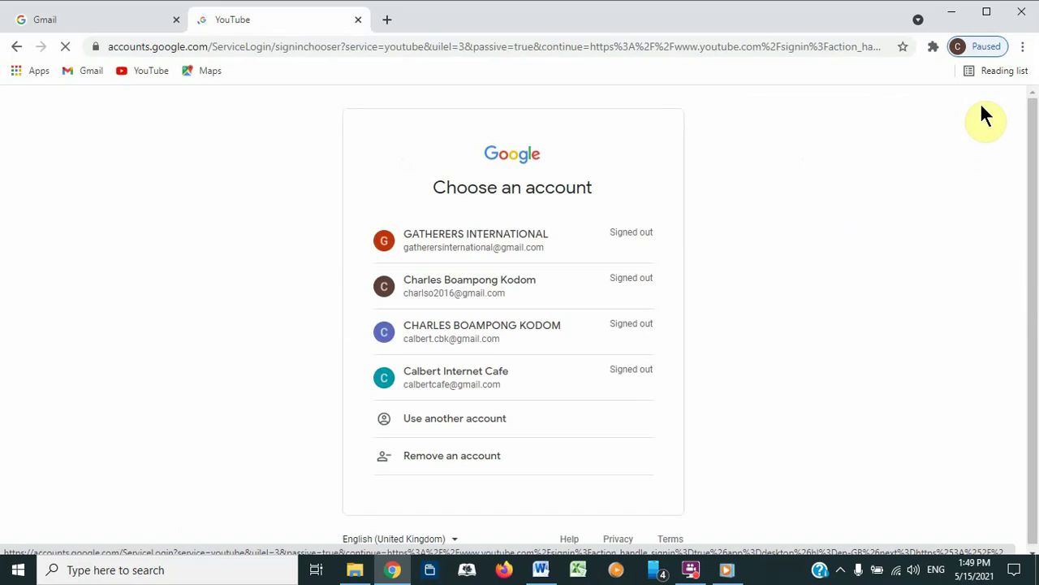
{"action": "left_click", "coordinate": [438, 297]}
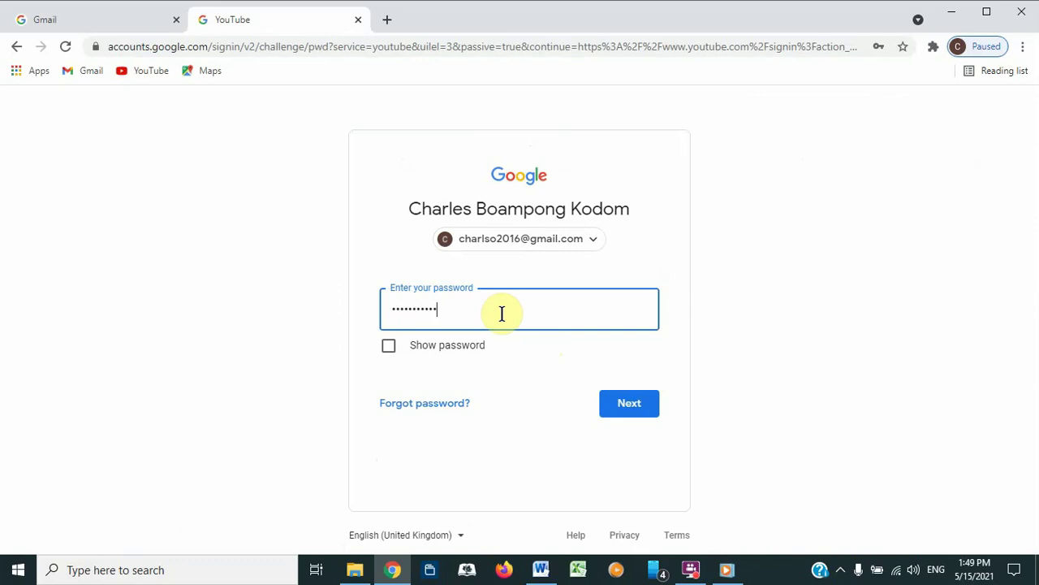
{"action": "type", "text": "•"}
{"action": "key", "text": "Return"}
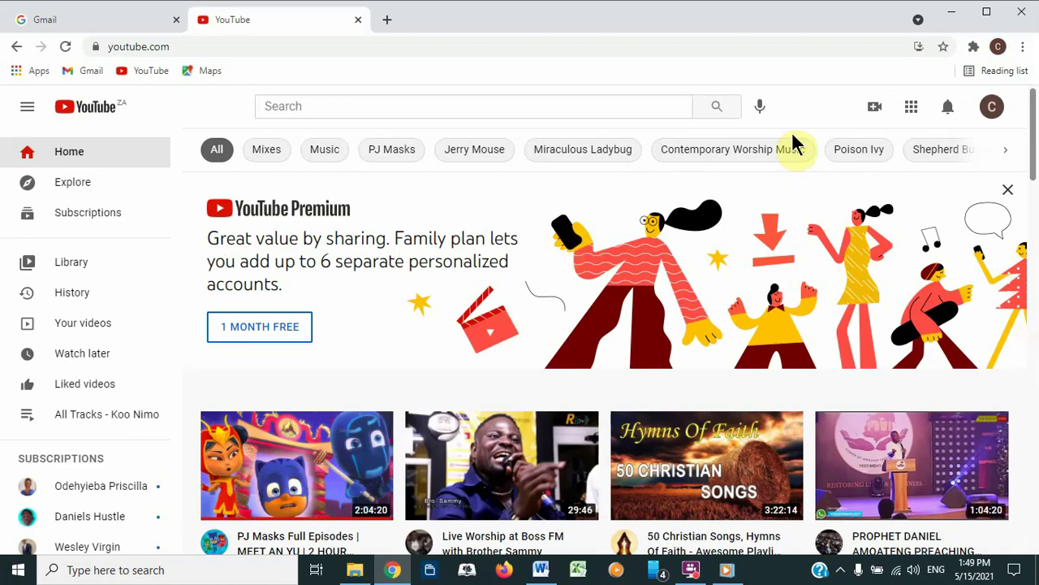
{"action": "left_click", "coordinate": [992, 109]}
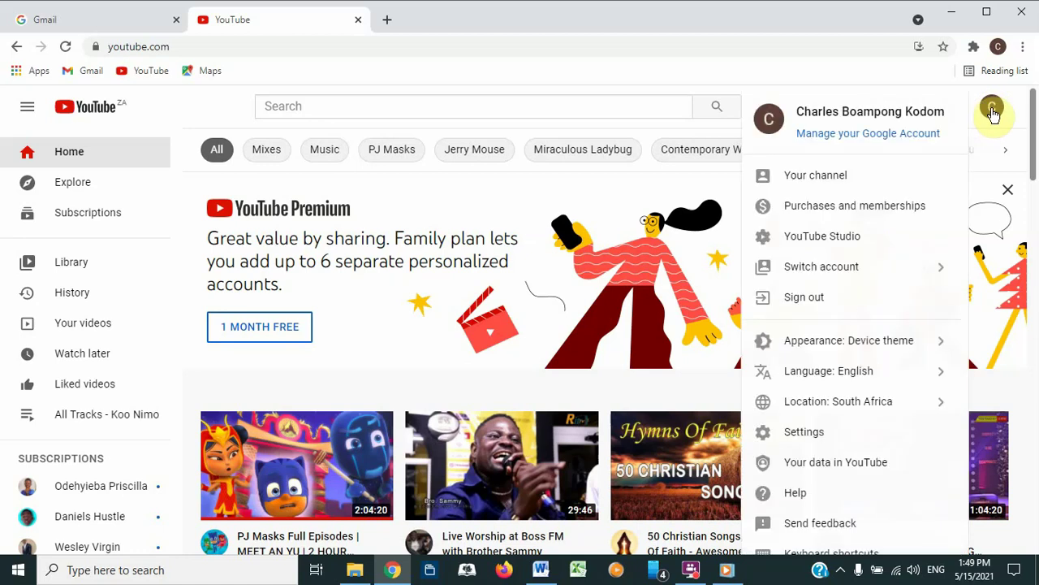
Step: Open YouTube Studio for the second account, close the search tip and choose Upload videos
{"action": "left_click", "coordinate": [810, 242]}
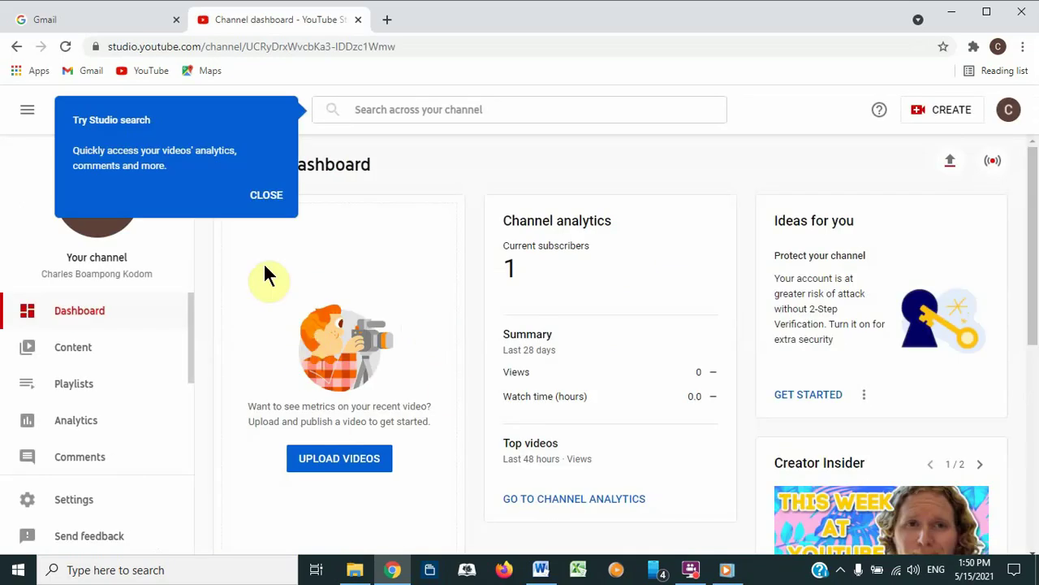
{"action": "left_click", "coordinate": [268, 199]}
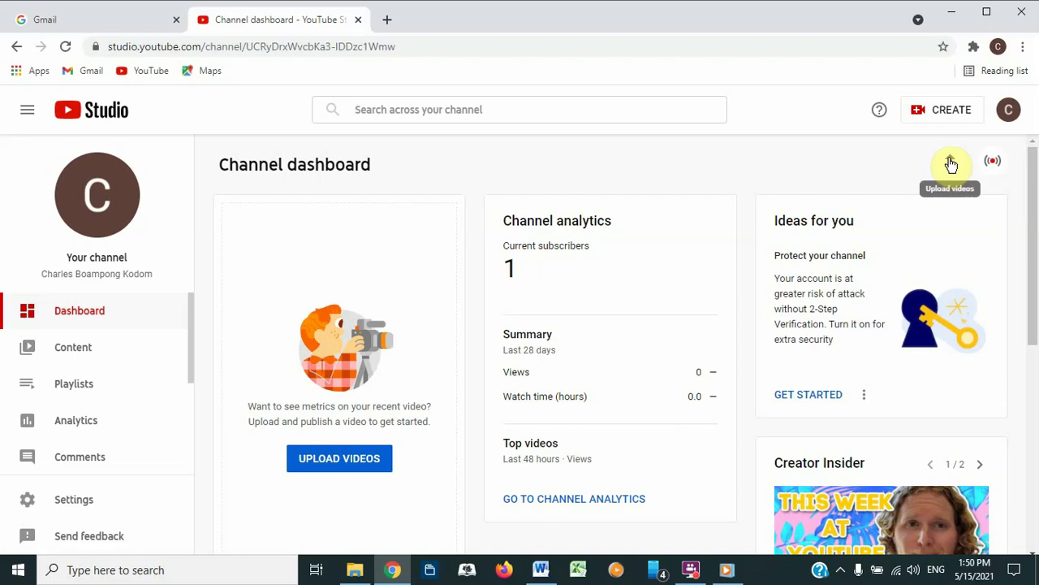
{"action": "left_click", "coordinate": [952, 166]}
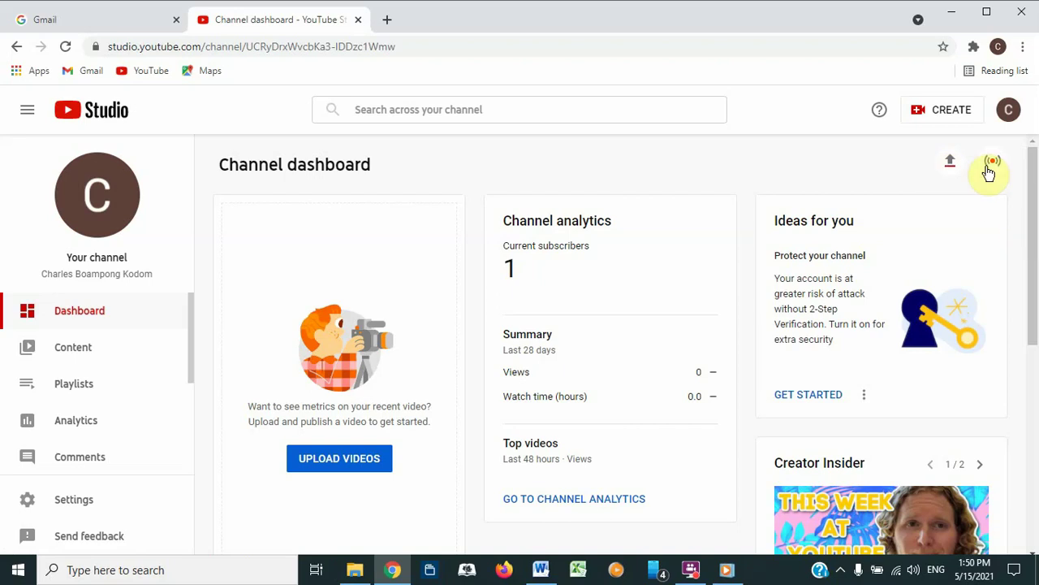
Step: Select 20210515_123657.mp4 from the Desktop and start its upload
{"action": "left_click", "coordinate": [951, 168]}
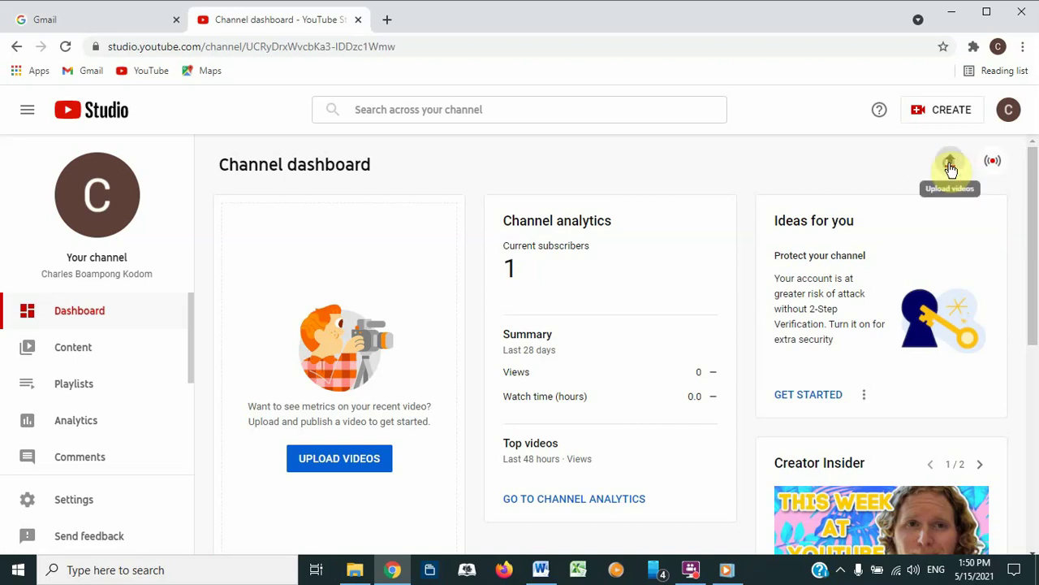
{"action": "left_click", "coordinate": [510, 421]}
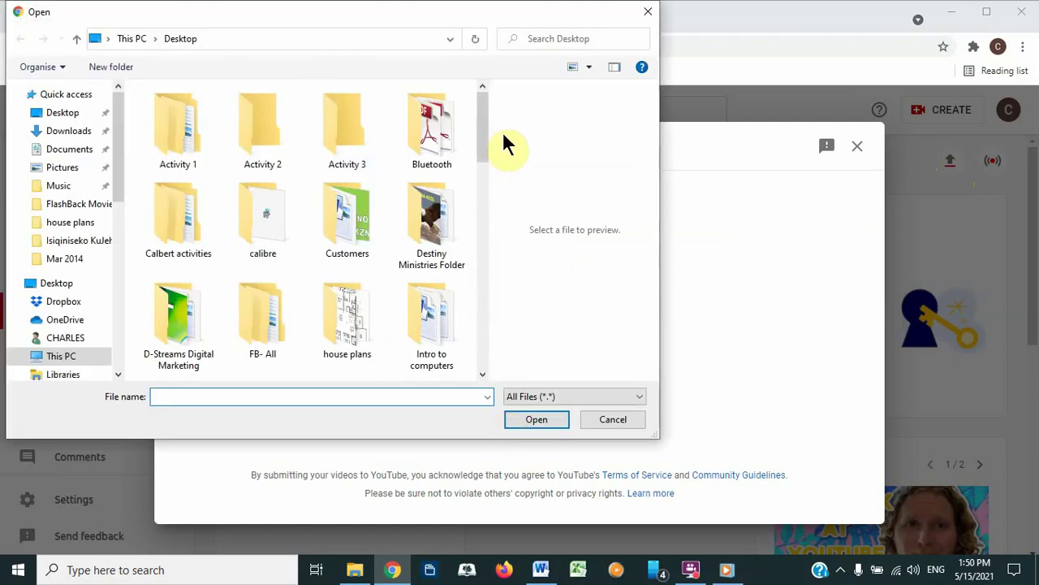
{"action": "left_click_drag", "start_coordinate": [485, 142], "coordinate": [466, 213]}
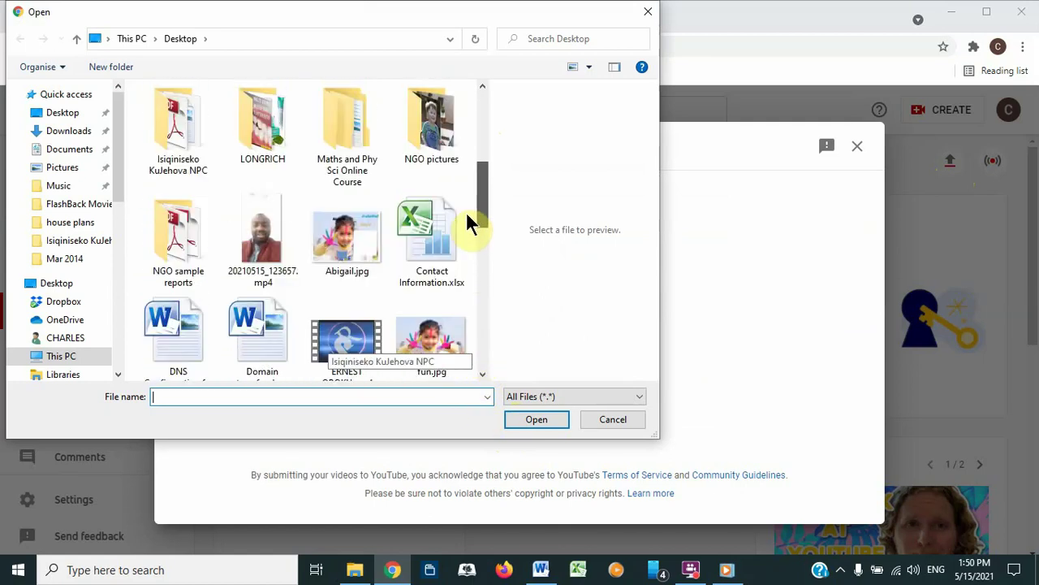
{"action": "left_click", "coordinate": [246, 236]}
{"action": "left_click", "coordinate": [545, 418]}
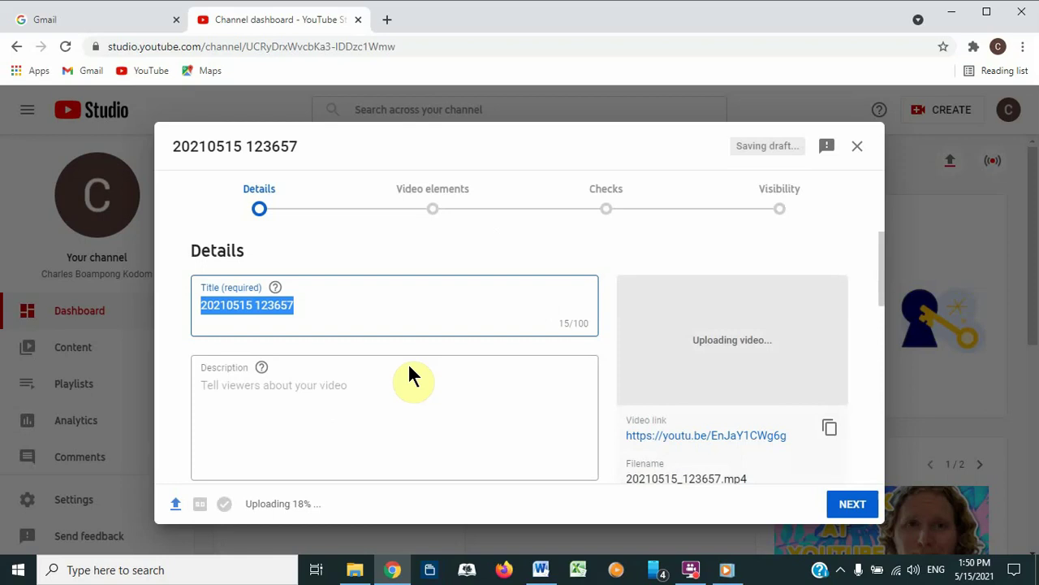
Step: Set the video title to 'Gatherers International Welcome Note' and the description to 'Welcome Note'
{"action": "type", "text": "G"}
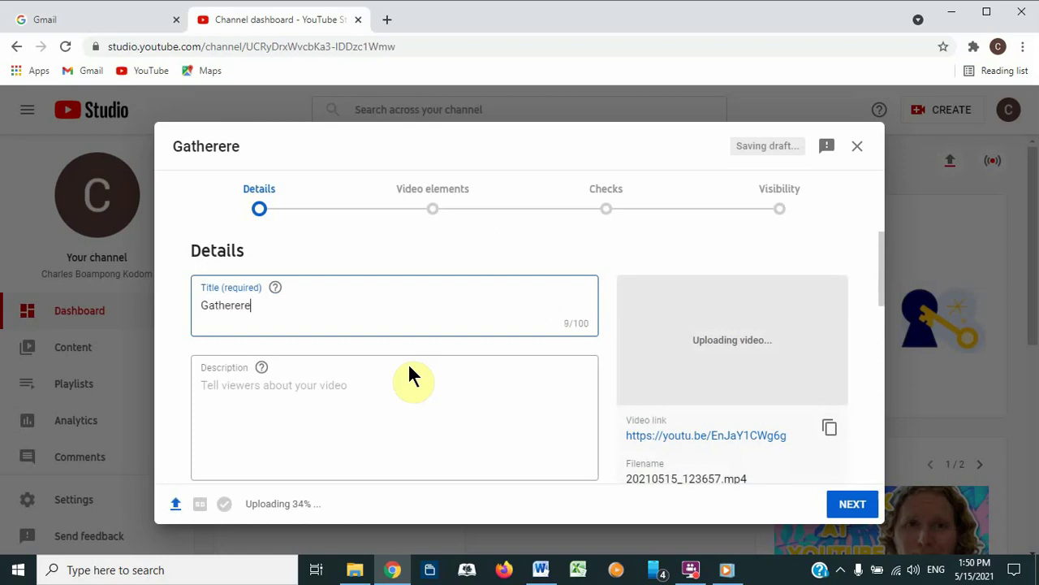
{"action": "type", "text": "atherers Internationa"}
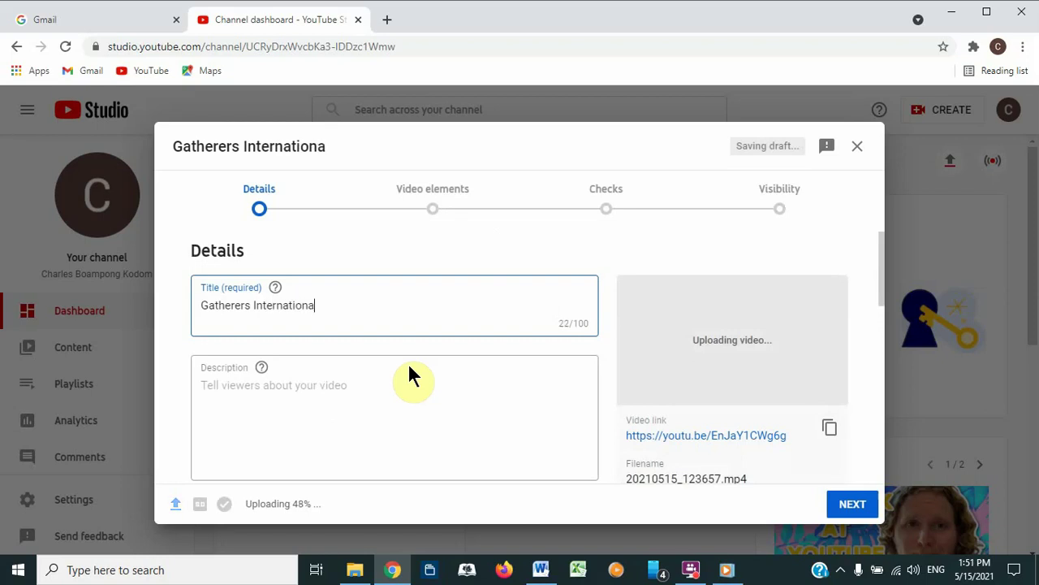
{"action": "type", "text": "l Welco"}
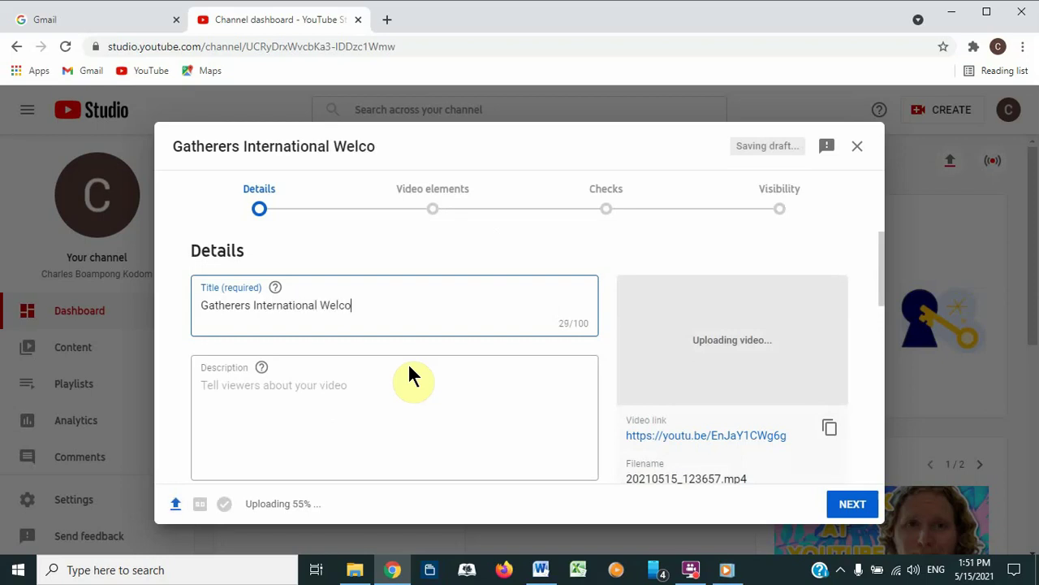
{"action": "type", "text": "me Note"}
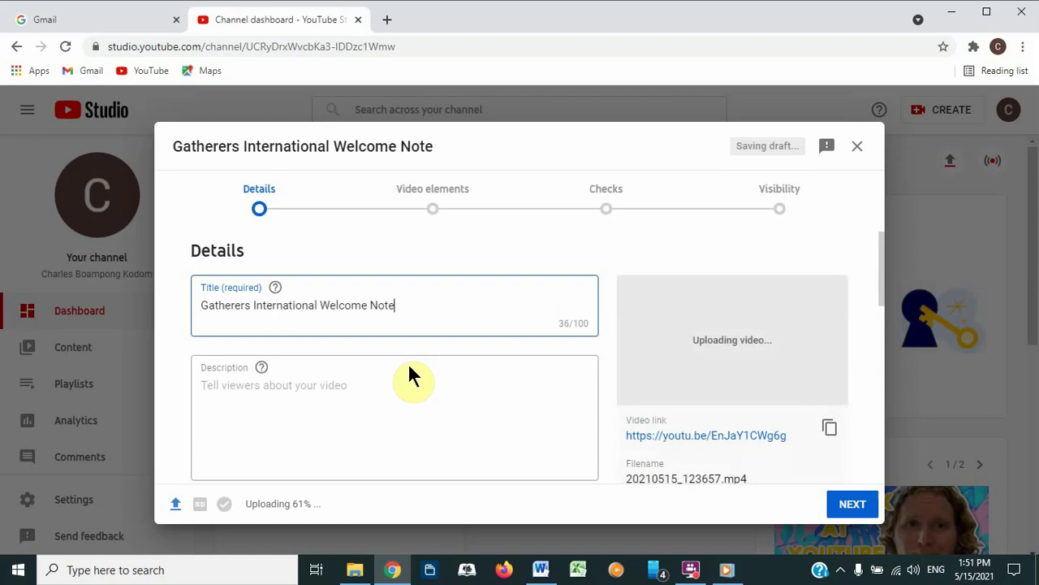
{"action": "left_click", "coordinate": [219, 384]}
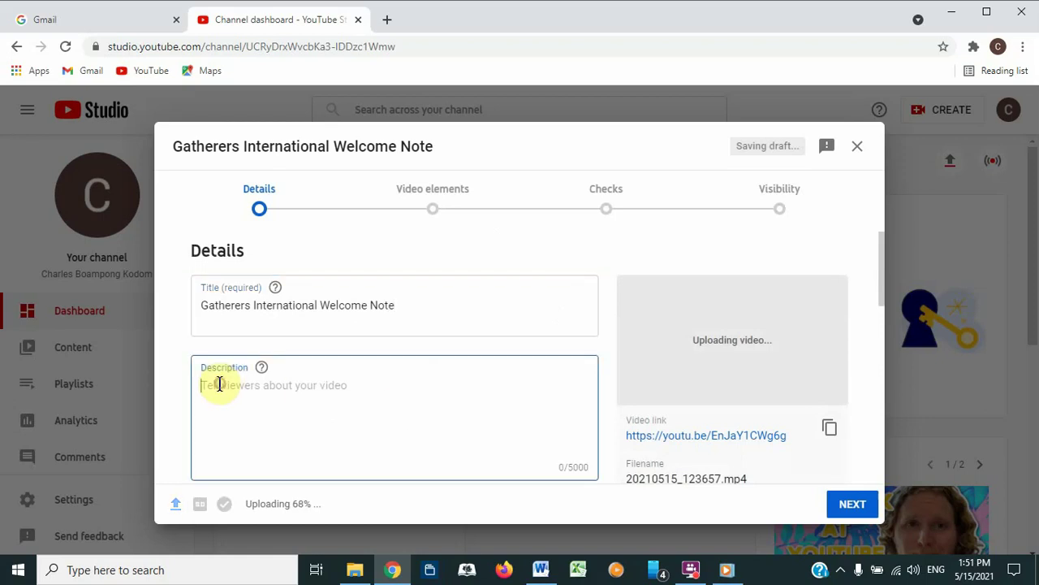
{"action": "type", "text": "Welcome Note"}
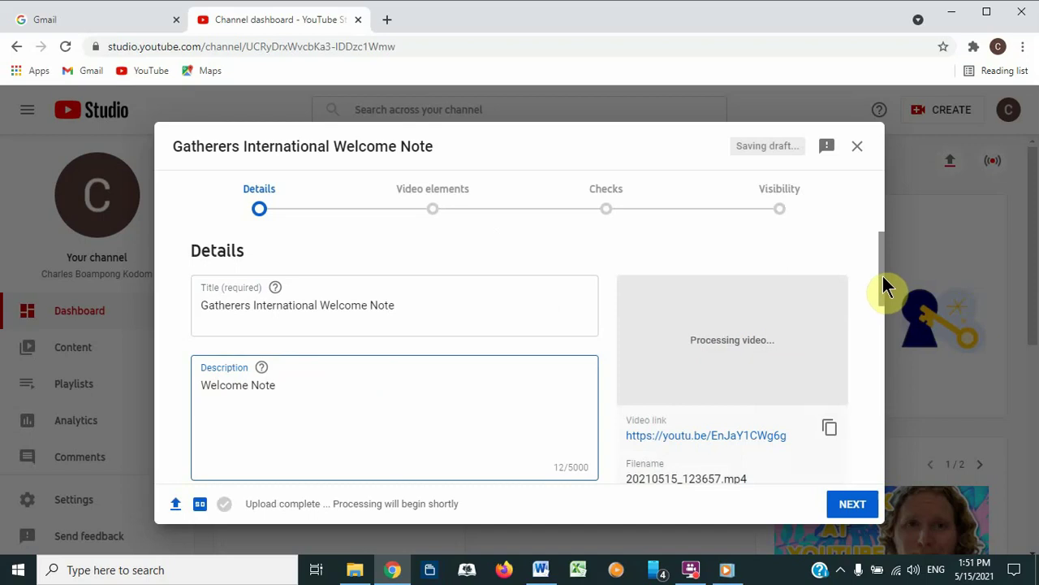
{"action": "left_click_drag", "start_coordinate": [882, 285], "coordinate": [886, 434]}
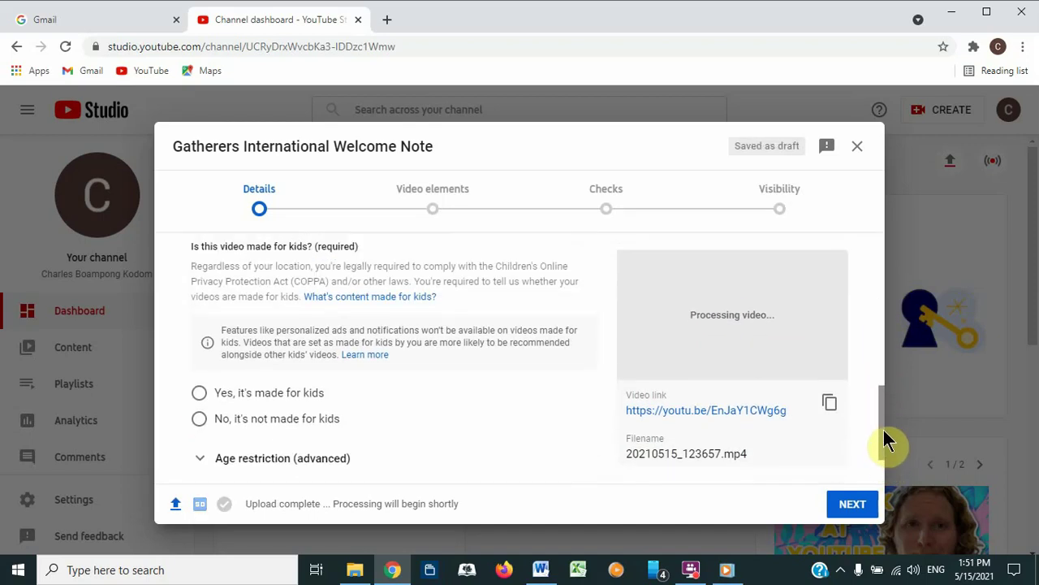
Step: Mark the welcome video as not made for kids, copy its link, and advance to Video elements
{"action": "left_click", "coordinate": [198, 421]}
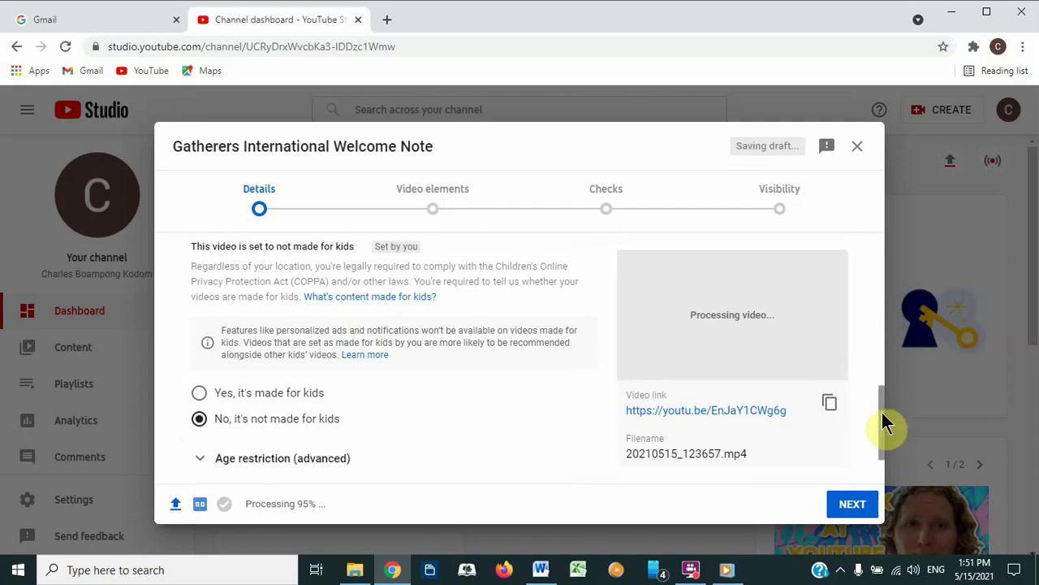
{"action": "left_click_drag", "start_coordinate": [883, 422], "coordinate": [888, 333]}
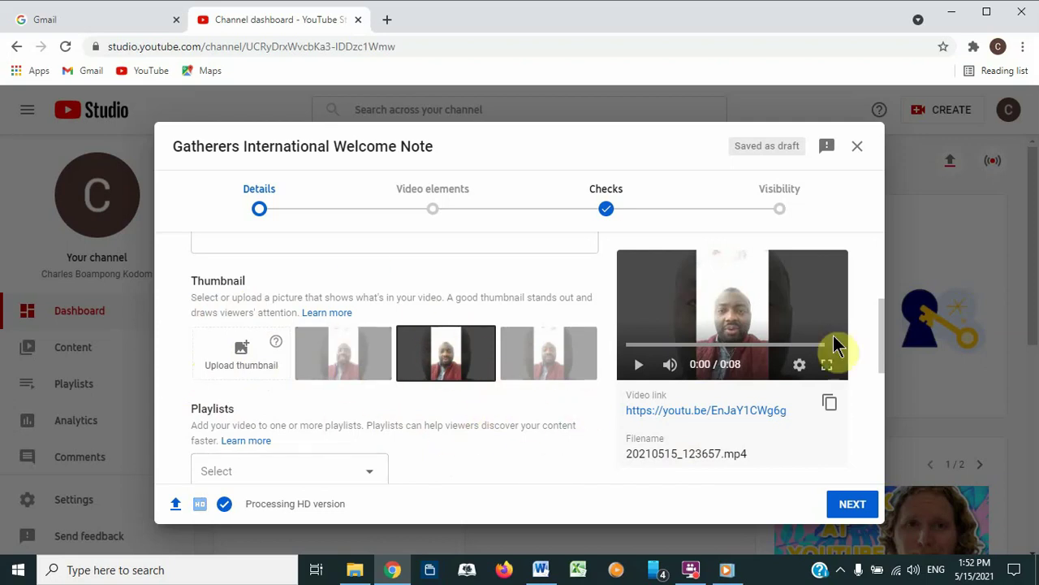
{"action": "left_click", "coordinate": [881, 336]}
{"action": "left_click_drag", "start_coordinate": [880, 336], "coordinate": [884, 469]}
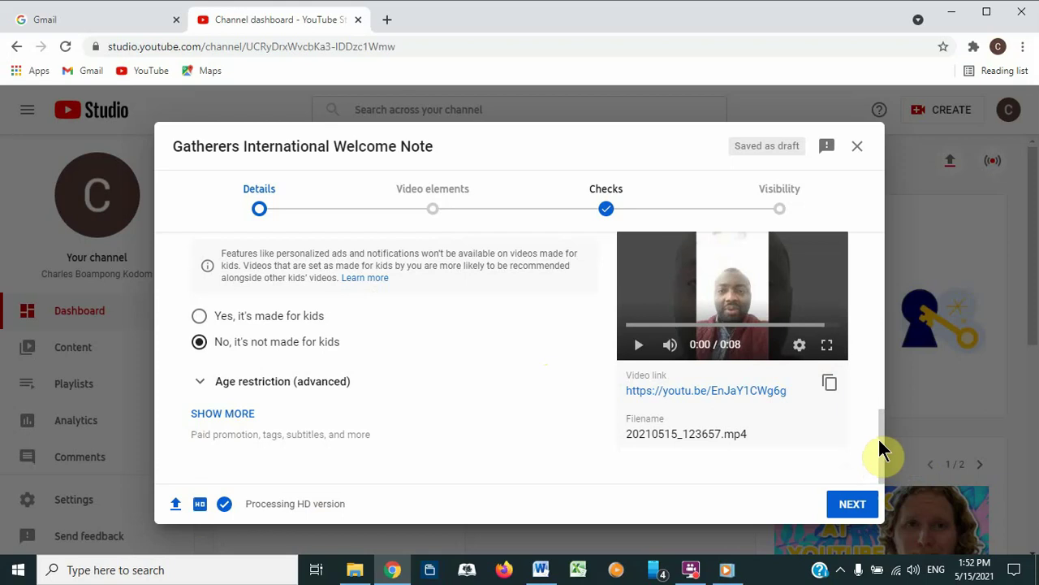
{"action": "left_click_drag", "start_coordinate": [885, 452], "coordinate": [867, 323]}
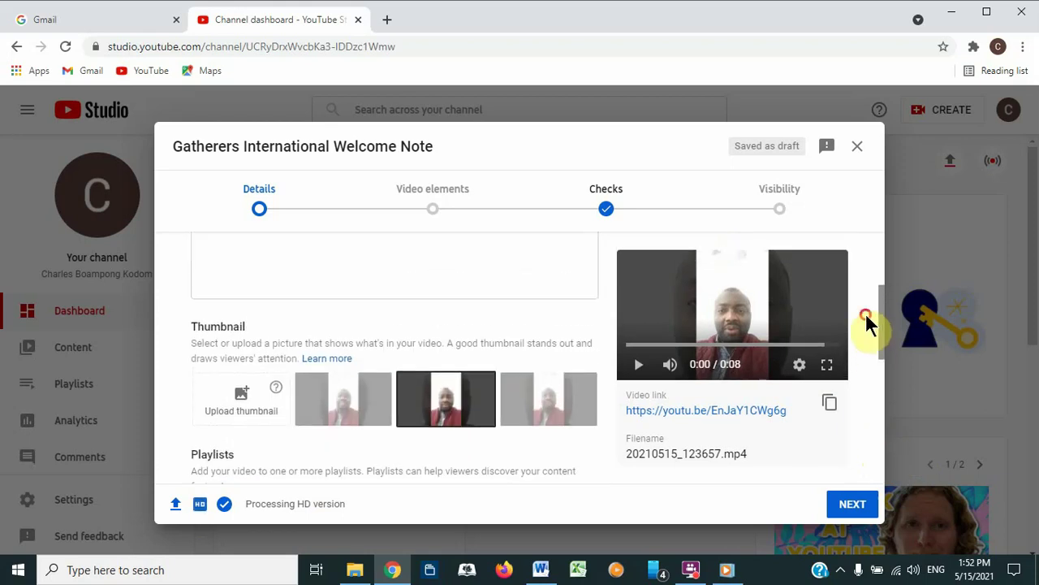
{"action": "left_click", "coordinate": [830, 405]}
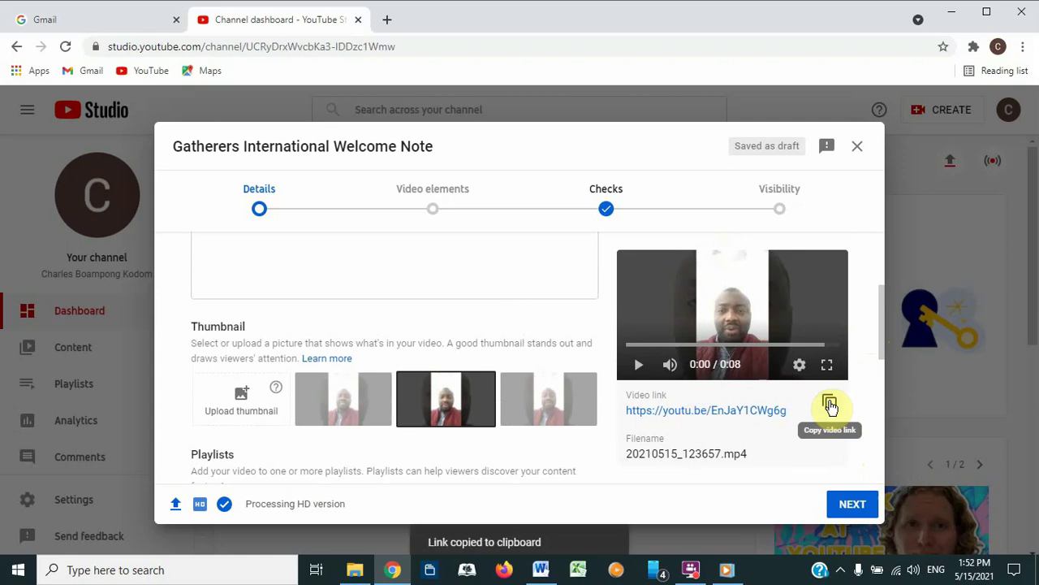
{"action": "left_click", "coordinate": [853, 505]}
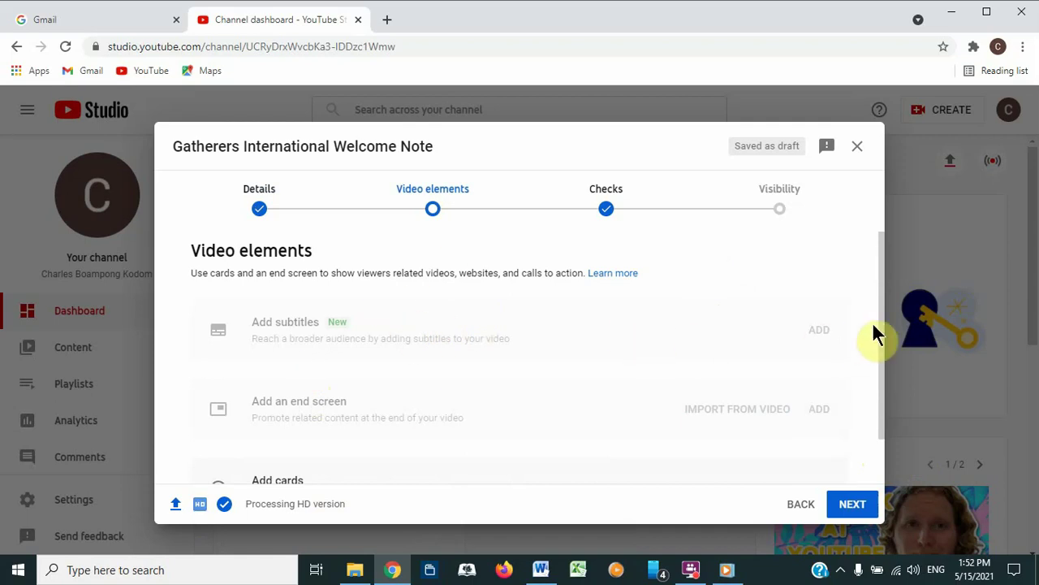
Step: Advance past Video elements and the checks introduction to Visibility, with no copyright issues found
{"action": "scroll", "coordinate": [884, 406], "scroll_direction": "down", "scroll_amount": 1}
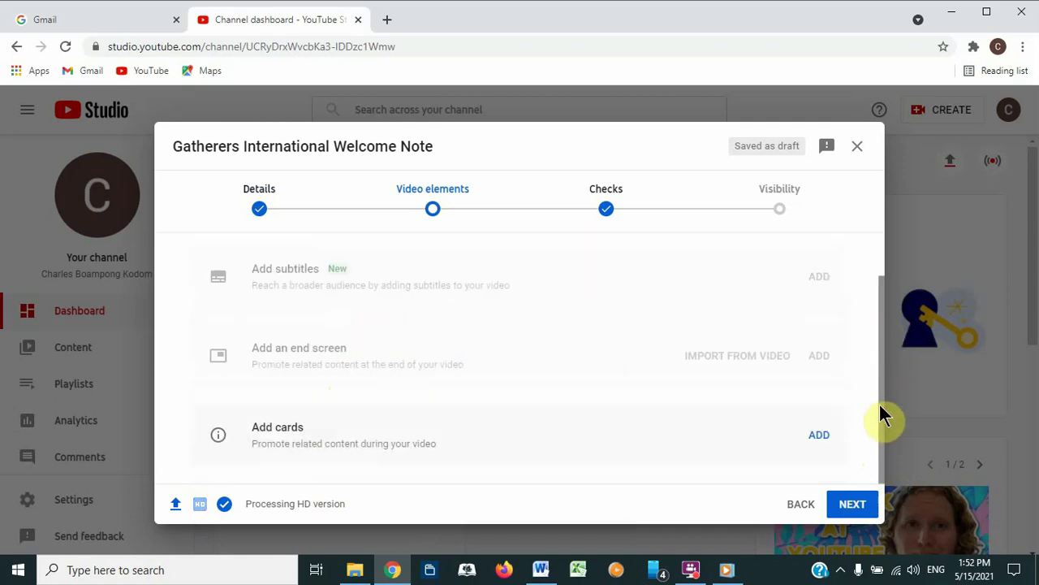
{"action": "scroll", "coordinate": [884, 410], "scroll_direction": "up", "scroll_amount": 1}
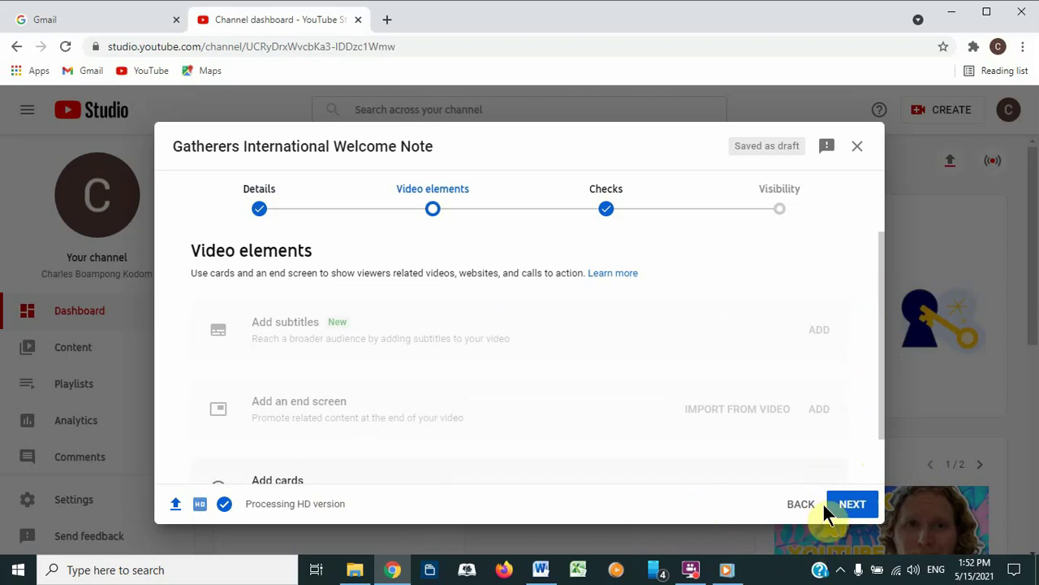
{"action": "left_click", "coordinate": [852, 504]}
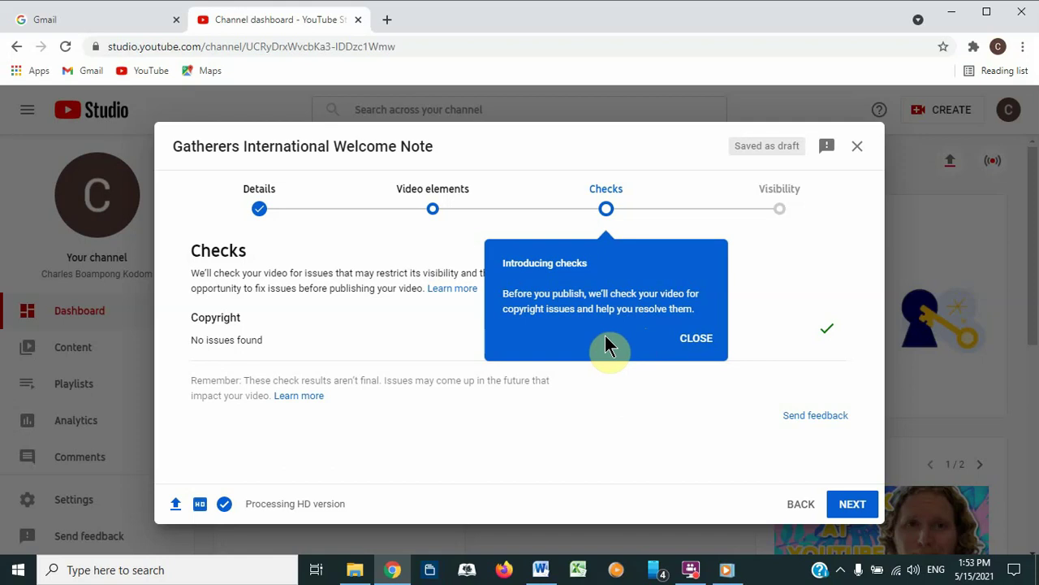
{"action": "left_click", "coordinate": [686, 343]}
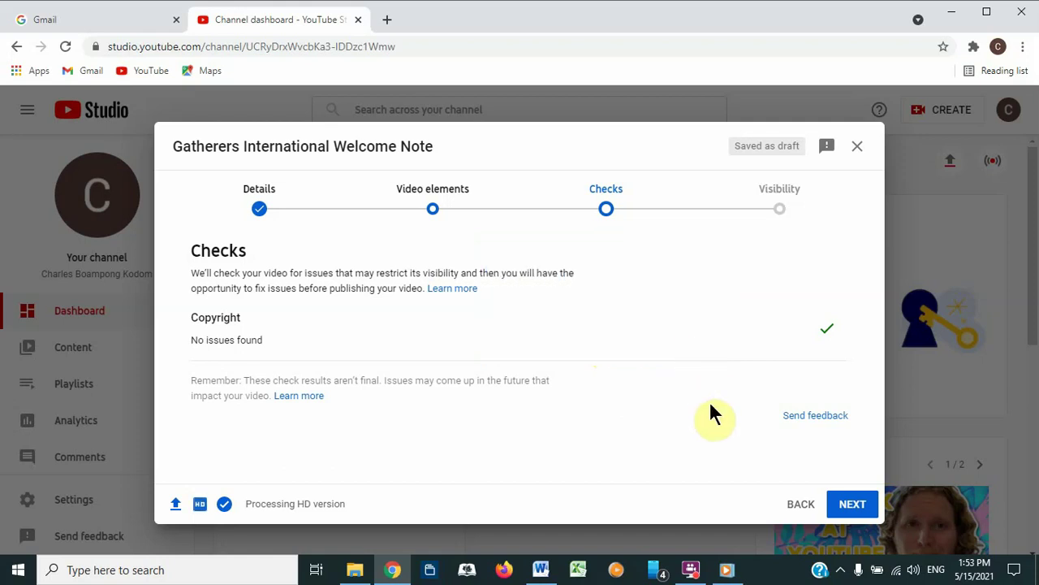
{"action": "left_click", "coordinate": [853, 503]}
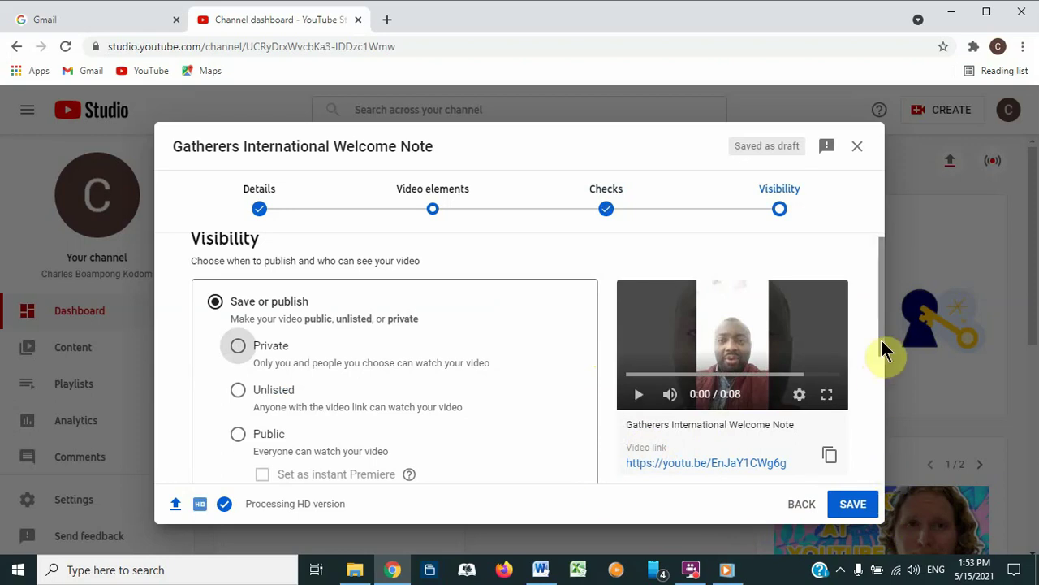
Step: Set the welcome note video to Public, copy its link, preview it, and publish it
{"action": "mouse_move", "coordinate": [883, 350]}
{"action": "left_mouse_down"}
{"action": "mouse_move", "coordinate": [889, 384]}
{"action": "mouse_move", "coordinate": [886, 355]}
{"action": "left_mouse_up"}
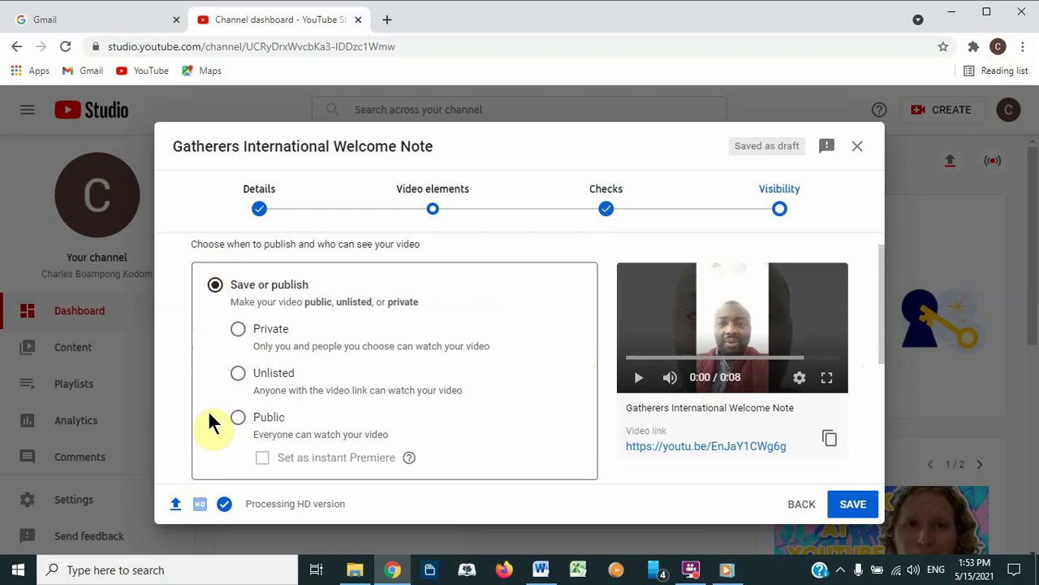
{"action": "left_click", "coordinate": [237, 419]}
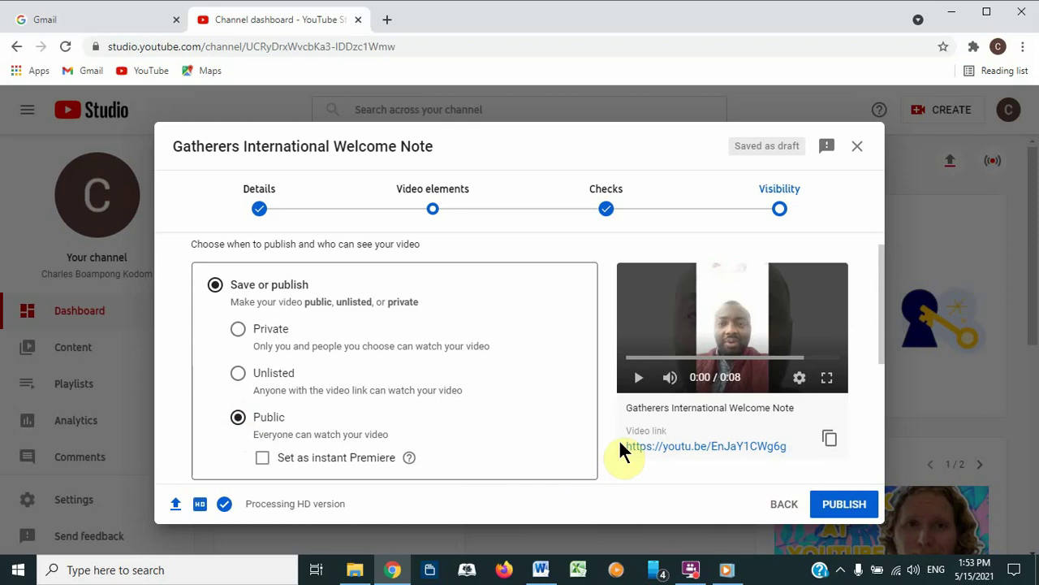
{"action": "left_click", "coordinate": [829, 440]}
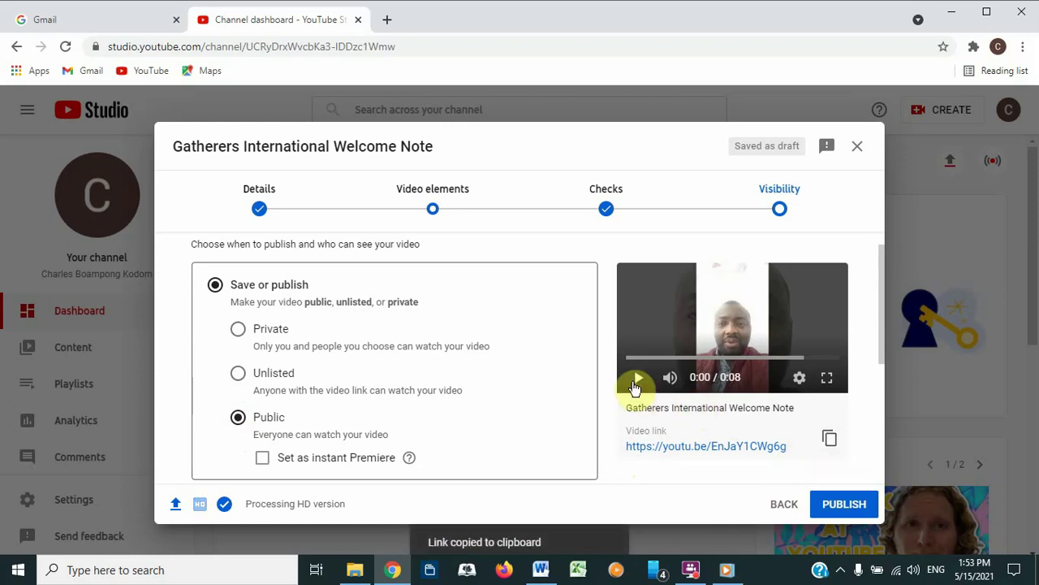
{"action": "left_click", "coordinate": [637, 380]}
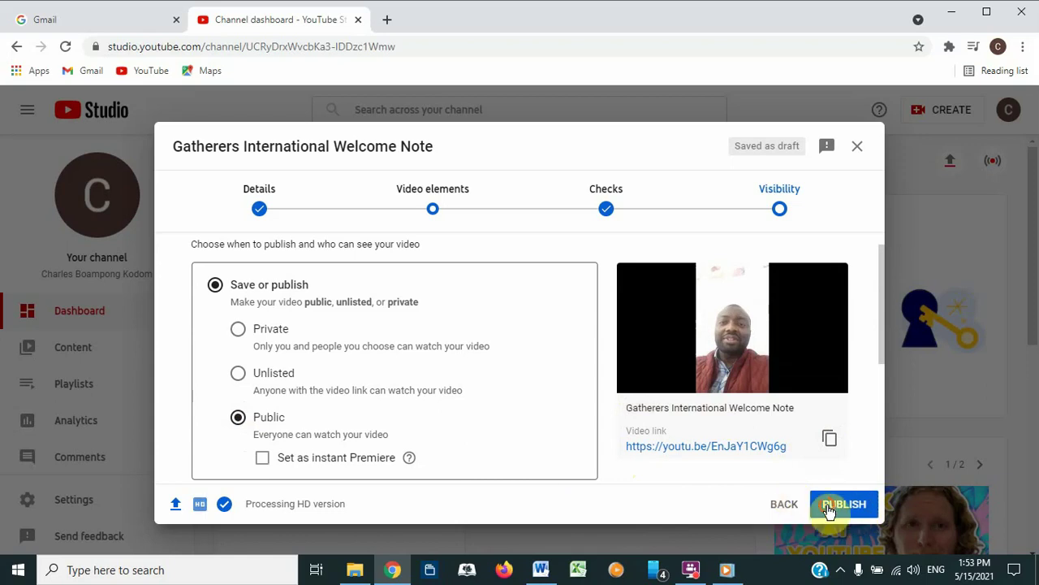
{"action": "left_click", "coordinate": [837, 505]}
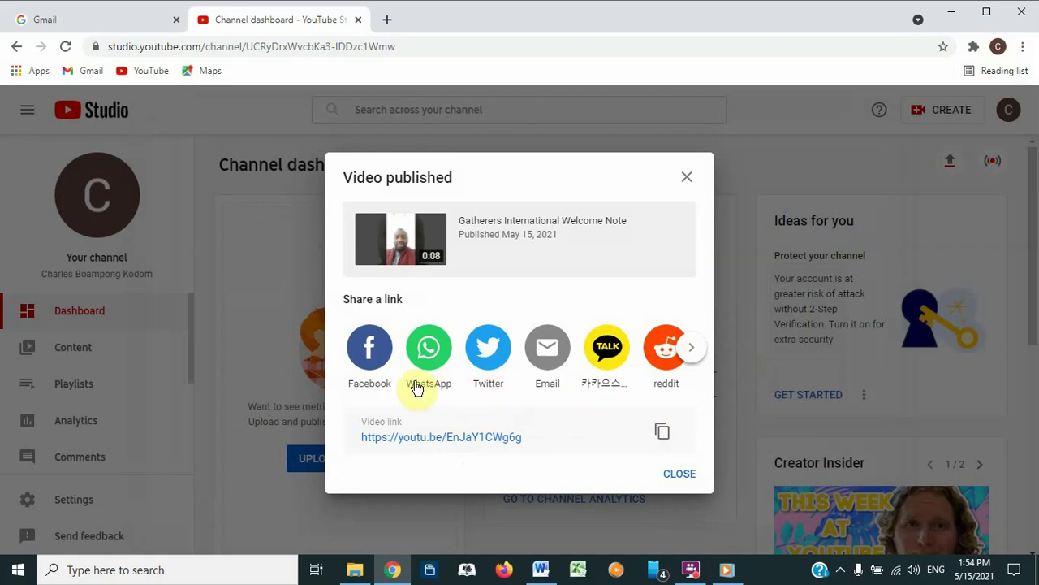
Step: Close the Video published confirmation and open a new Chrome tab
{"action": "left_click", "coordinate": [683, 478]}
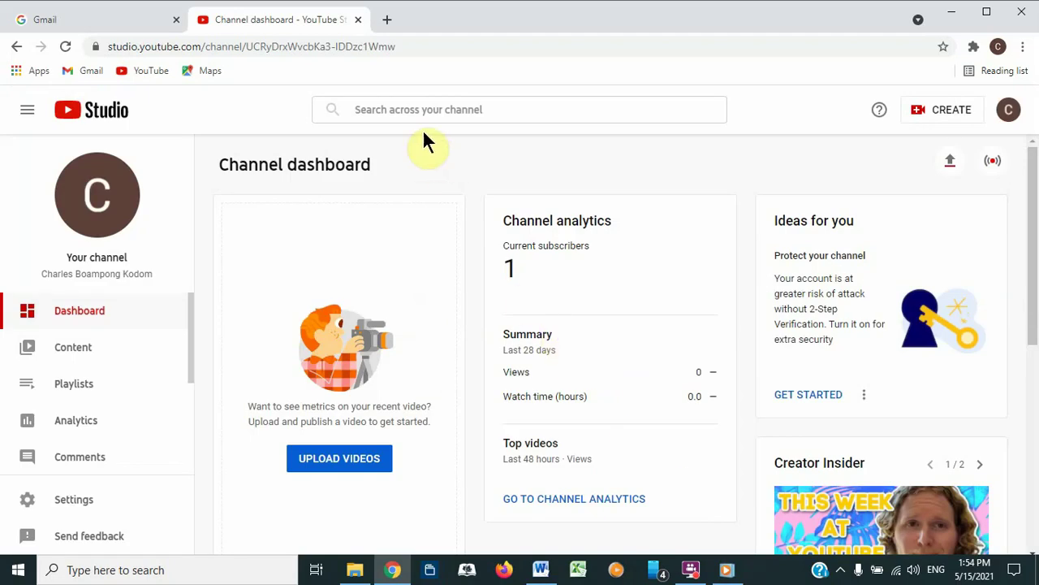
{"action": "left_click", "coordinate": [386, 19]}
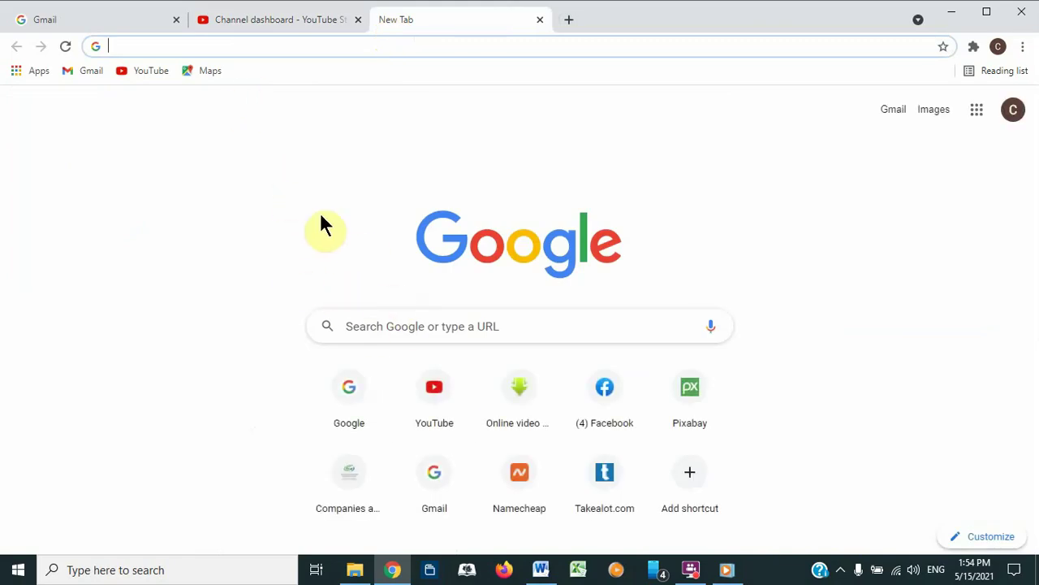
Step: Load the copied youtu.be link in YouTube, watch the welcome video, then close its tab
{"action": "left_click", "coordinate": [453, 403]}
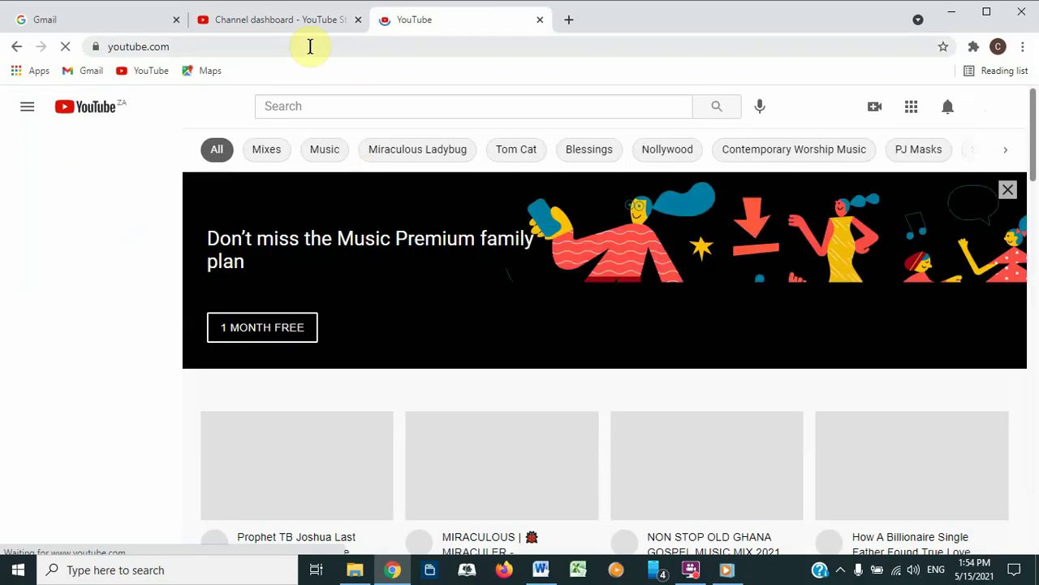
{"action": "left_click", "coordinate": [309, 47]}
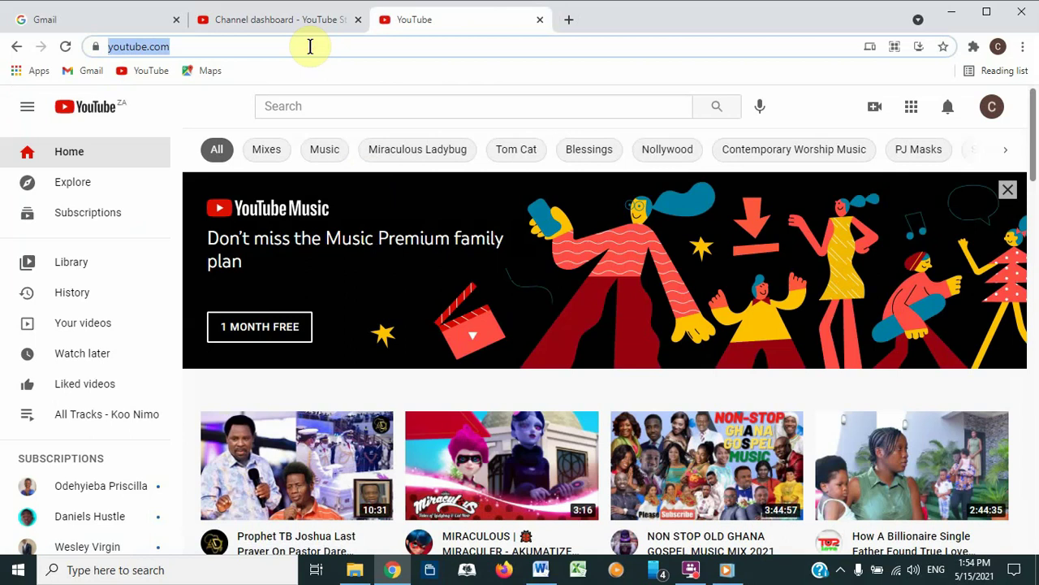
{"action": "key", "text": "BackSpace"}
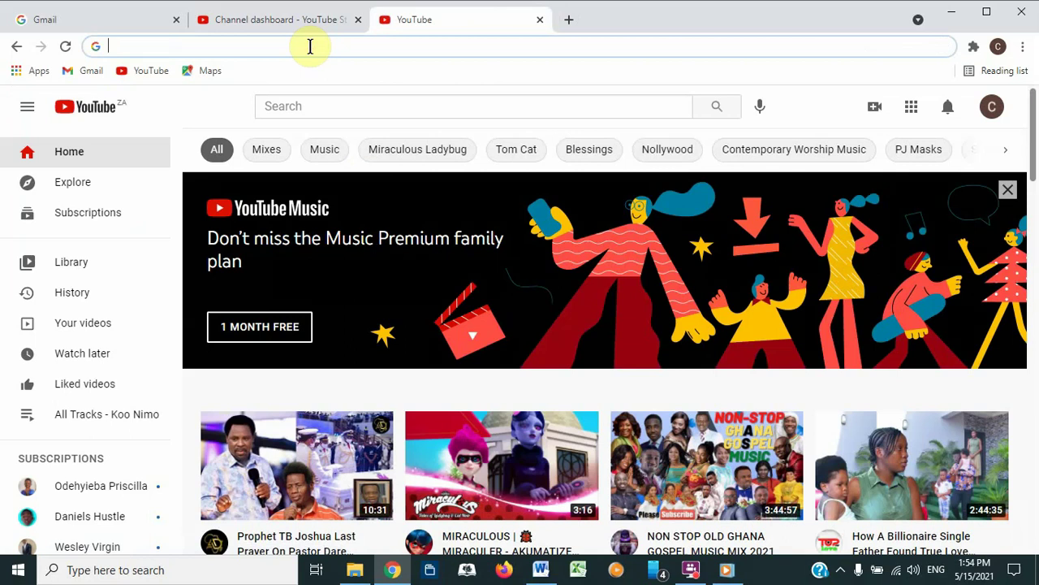
{"action": "key", "text": "ctrl+v"}
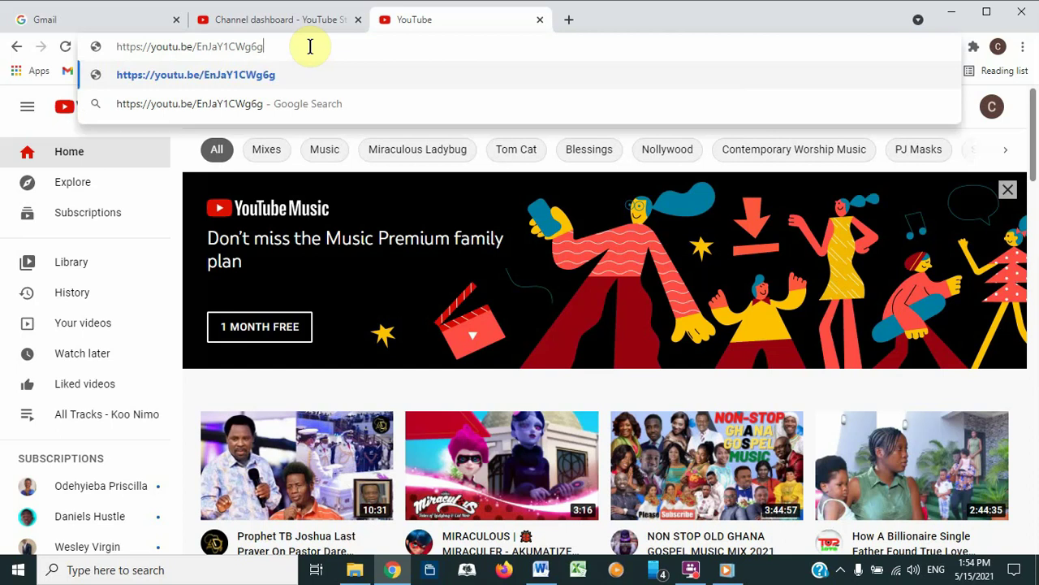
{"action": "left_click", "coordinate": [358, 72]}
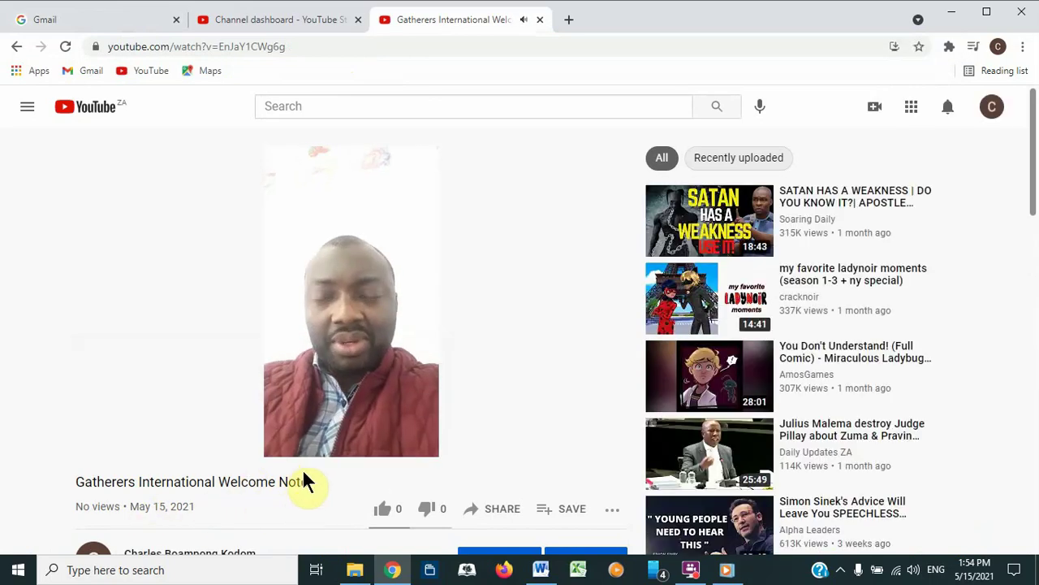
{"action": "mouse_move", "coordinate": [318, 409]}
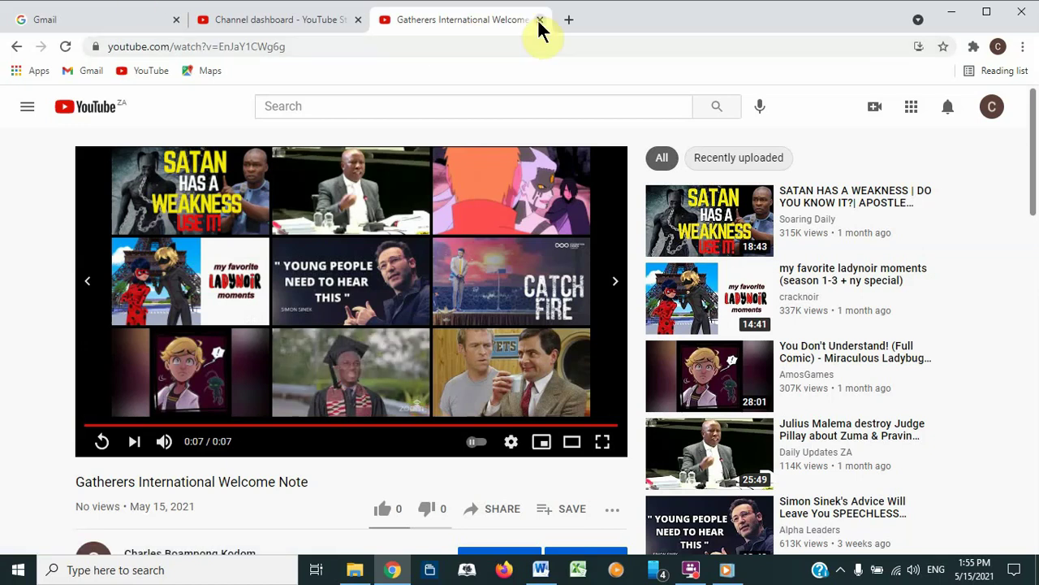
{"action": "middle_click", "coordinate": [473, 25]}
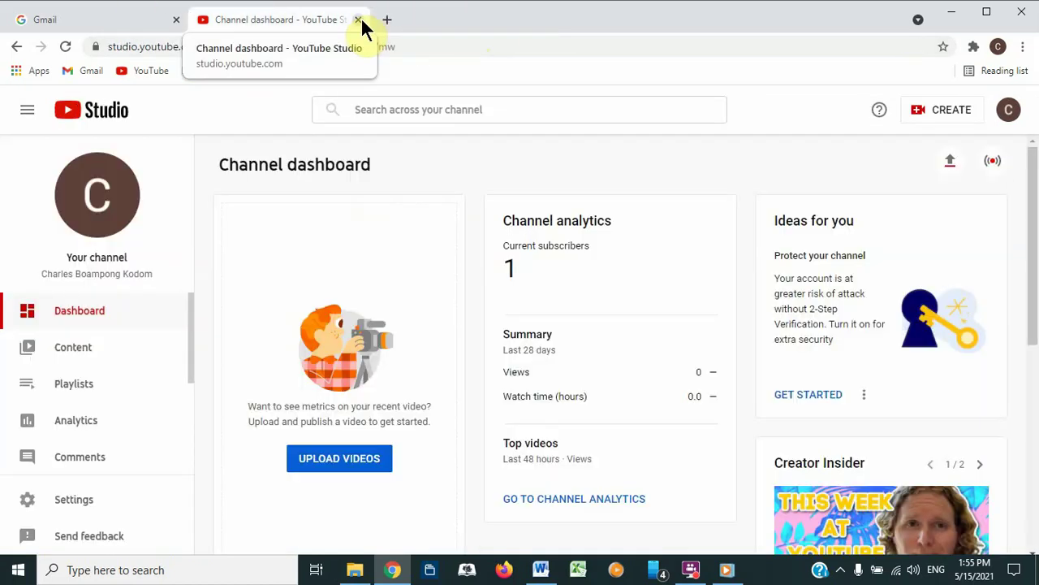
Step: Close the YouTube Studio tab and launch Classroom from Gmail's Google apps menu
{"action": "left_click", "coordinate": [359, 21]}
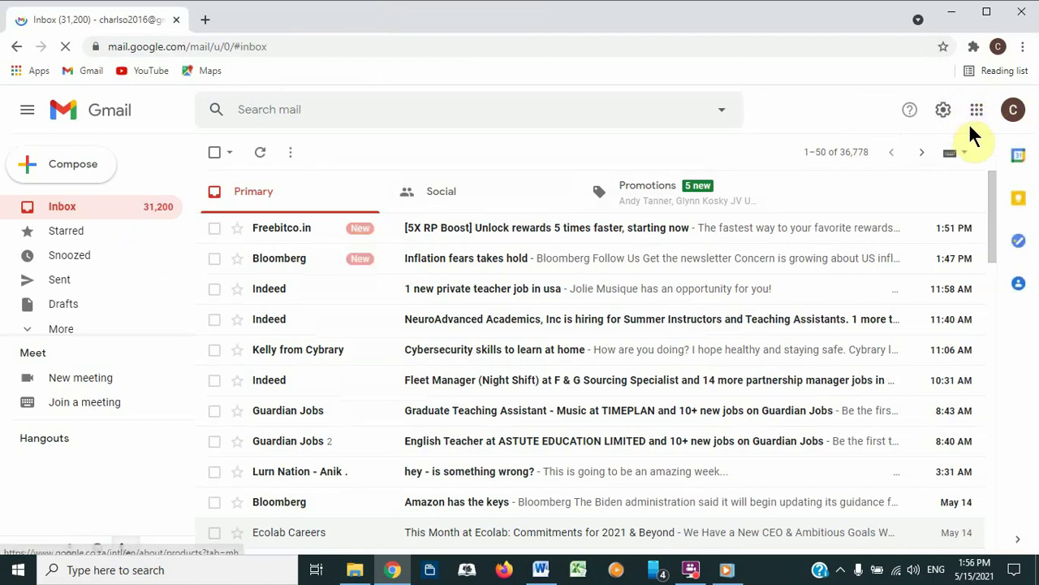
{"action": "left_click", "coordinate": [977, 114]}
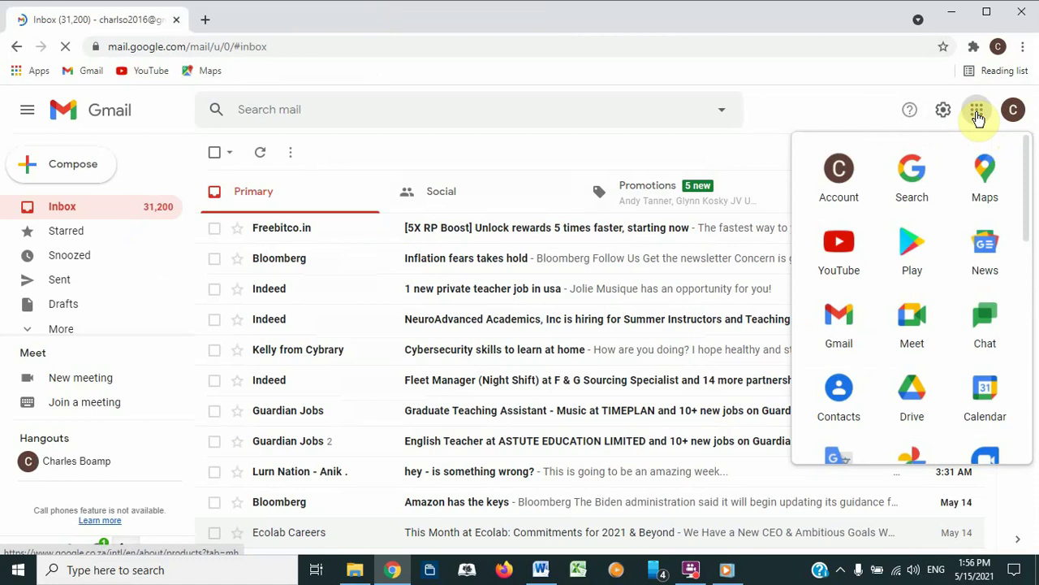
{"action": "left_click_drag", "start_coordinate": [1028, 203], "coordinate": [1038, 321]}
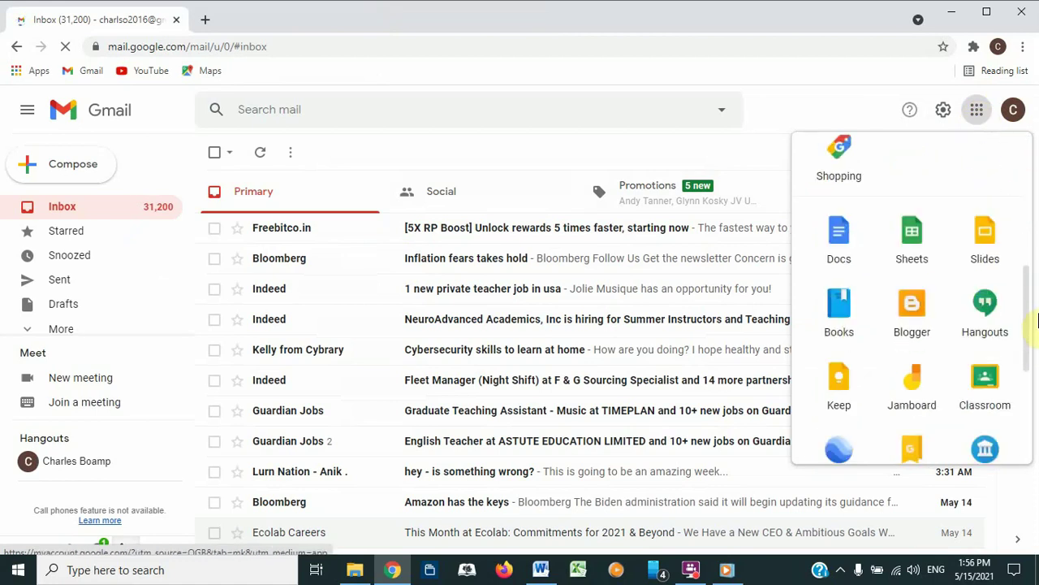
{"action": "scroll", "coordinate": [1015, 325], "scroll_direction": "down", "scroll_amount": 1}
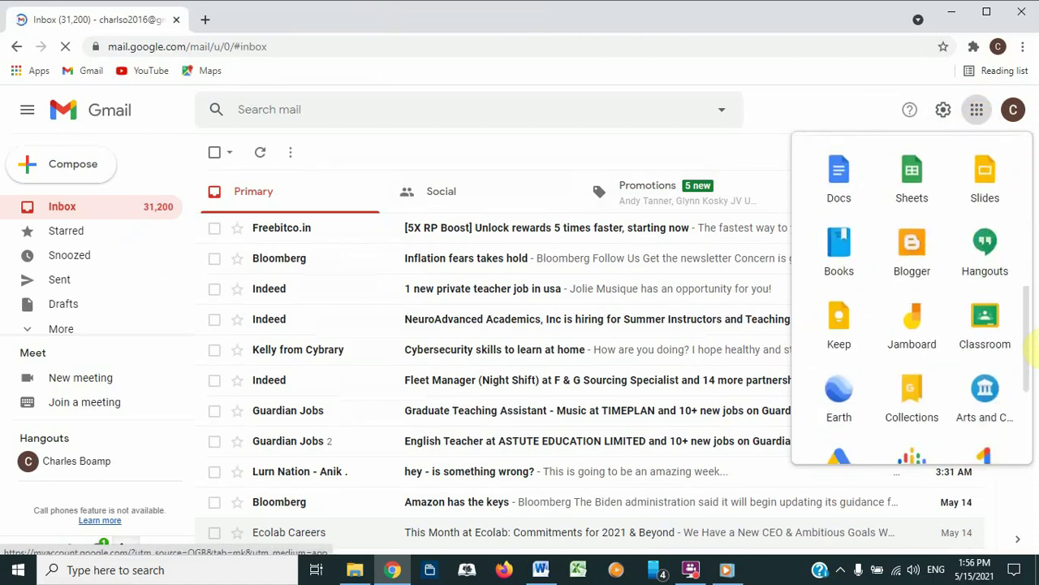
{"action": "left_click", "coordinate": [985, 308]}
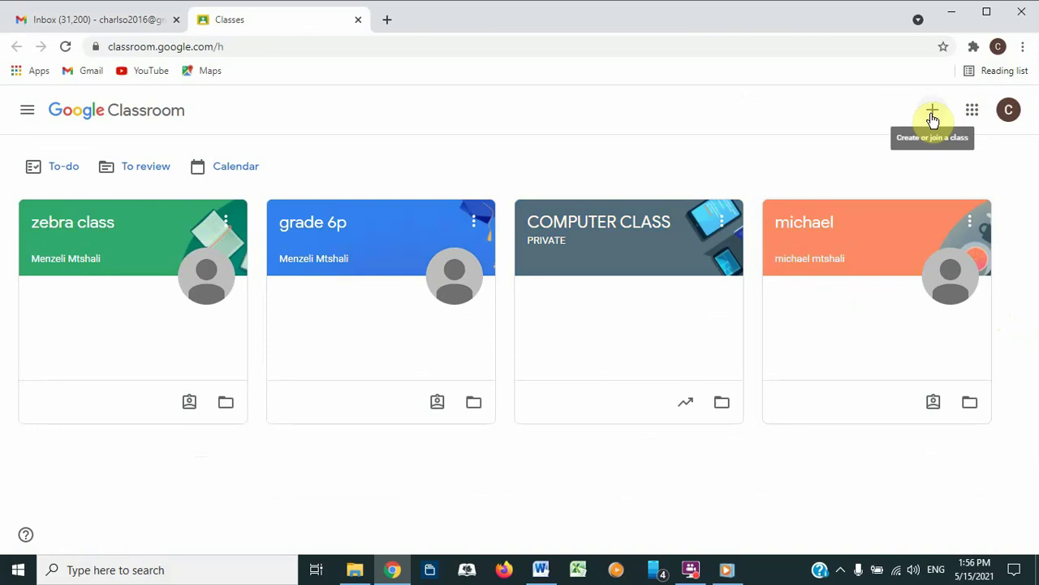
Step: Open the + menu on the Classroom home page to see the join and create options
{"action": "left_click", "coordinate": [931, 111]}
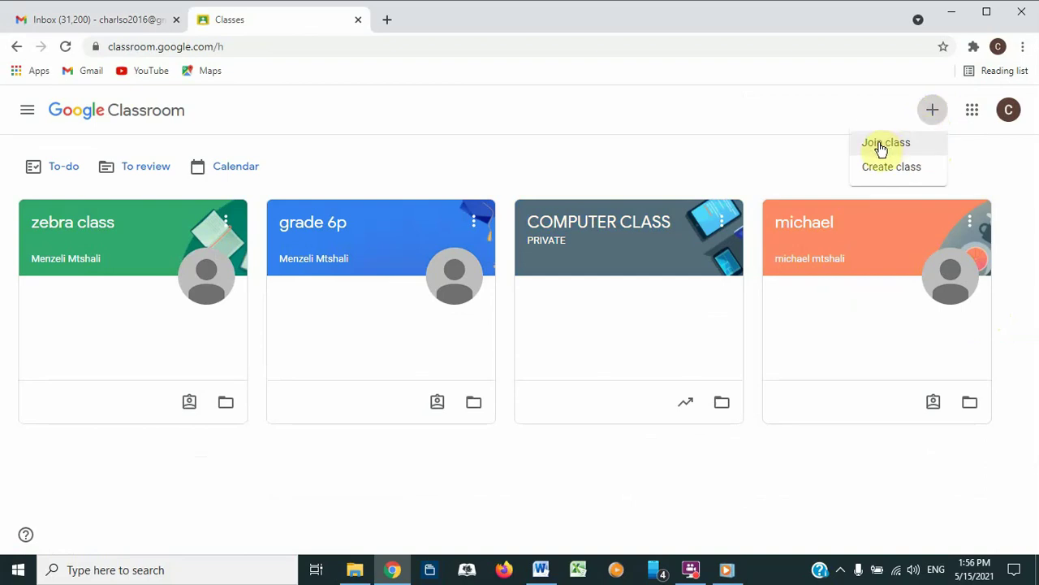
Step: Open the Join class page and close it without entering a class code
{"action": "left_click", "coordinate": [881, 146]}
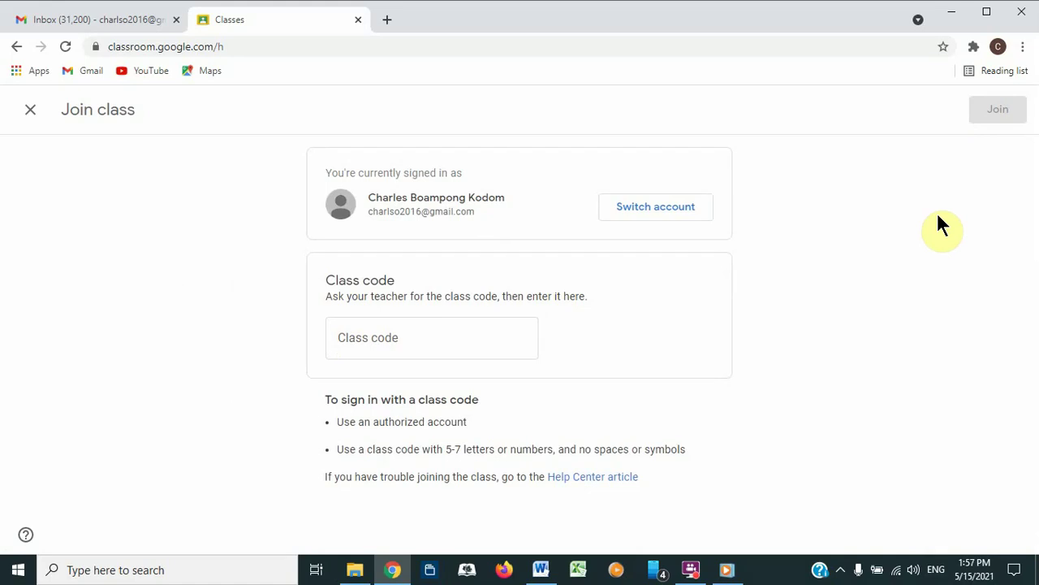
{"action": "left_click", "coordinate": [29, 111]}
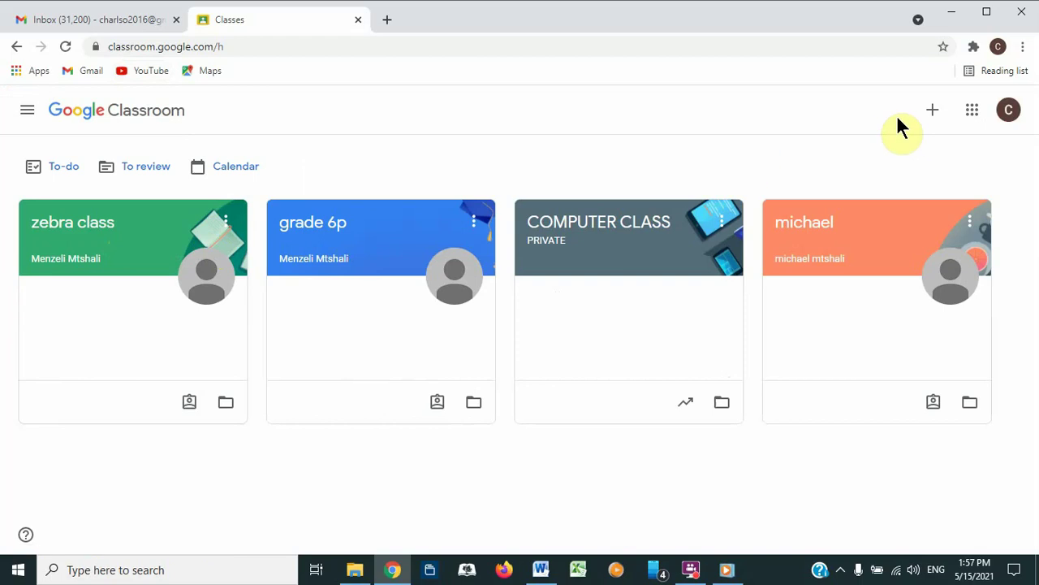
Step: Start creating a new class and accept the personal-account notice
{"action": "left_click", "coordinate": [931, 109]}
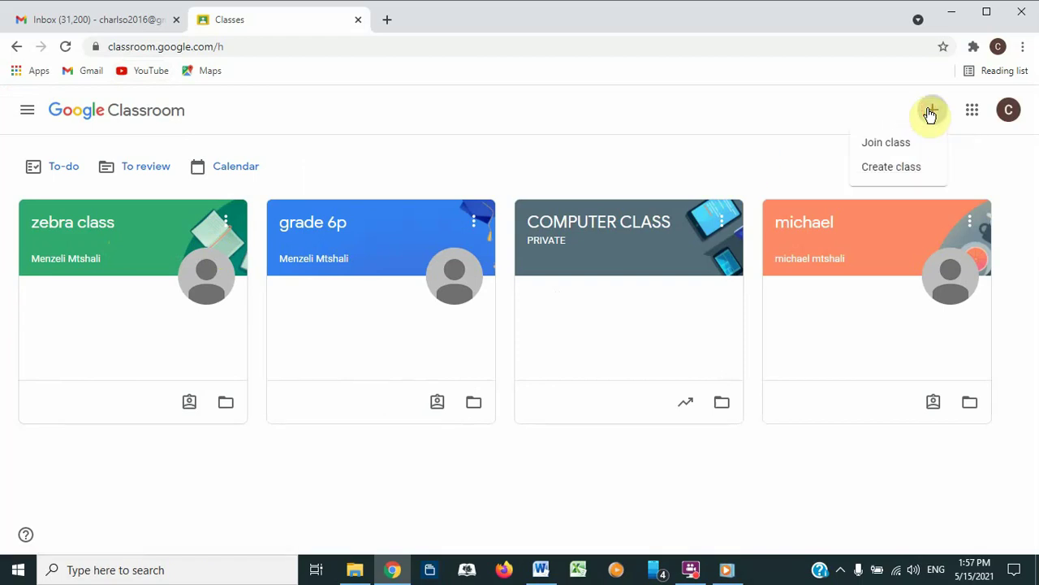
{"action": "left_click", "coordinate": [881, 169]}
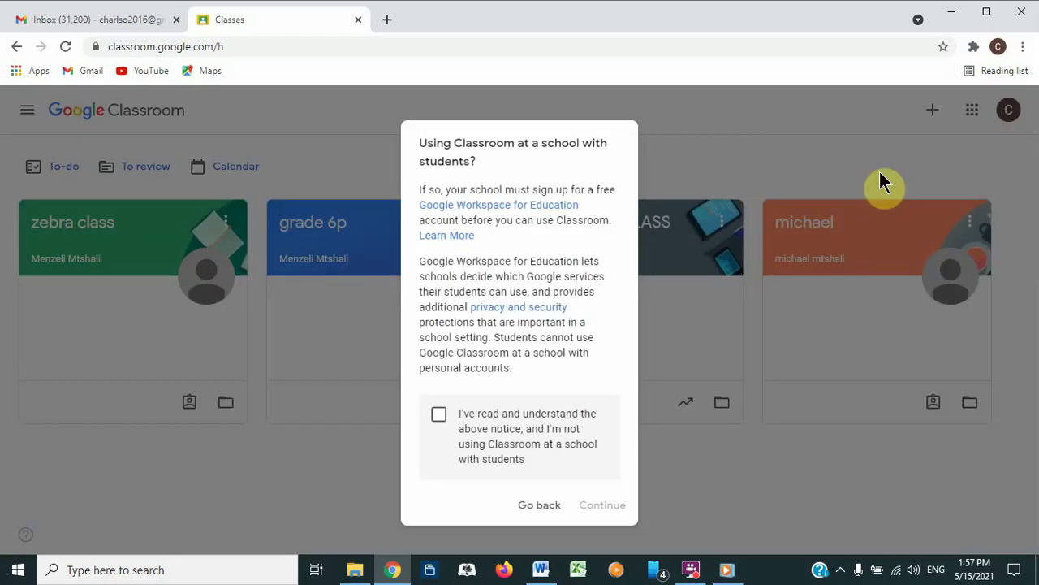
{"action": "left_click", "coordinate": [438, 415]}
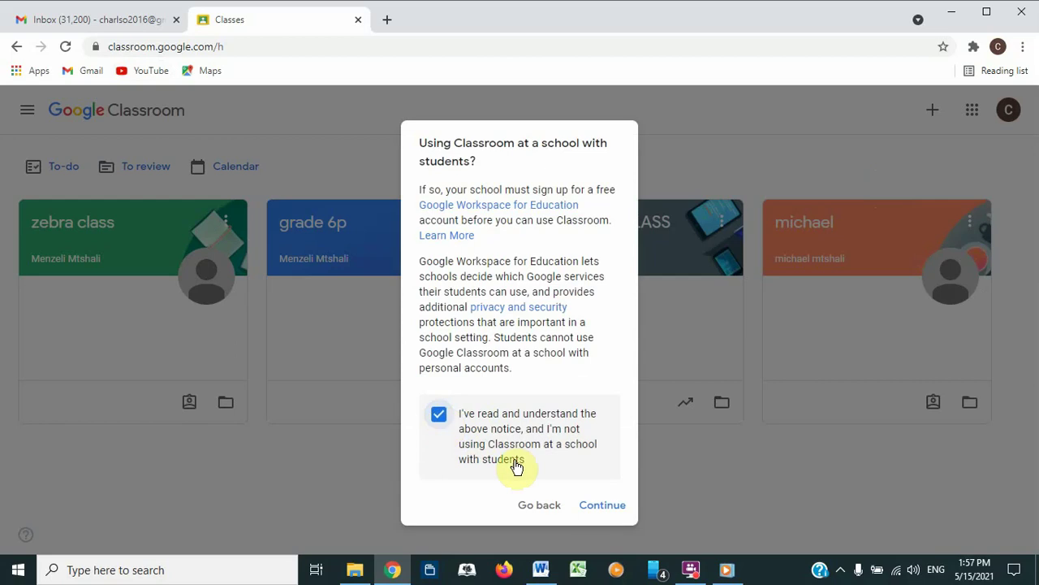
{"action": "left_click", "coordinate": [598, 508]}
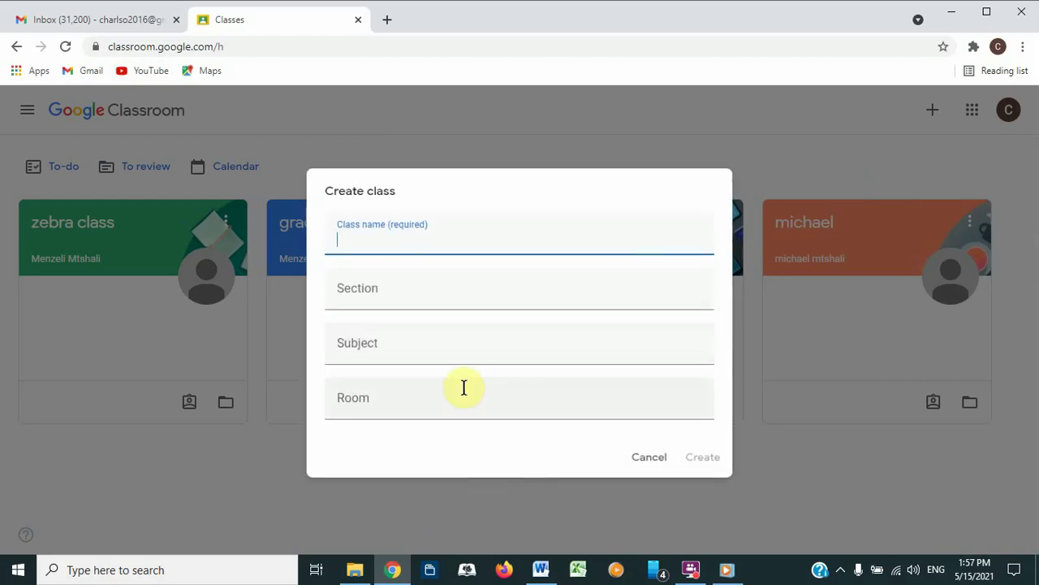
Step: Name the class 'Grade 12 Science Class', set subject 'Science', and create it
{"action": "type", "text": "Science Class"}
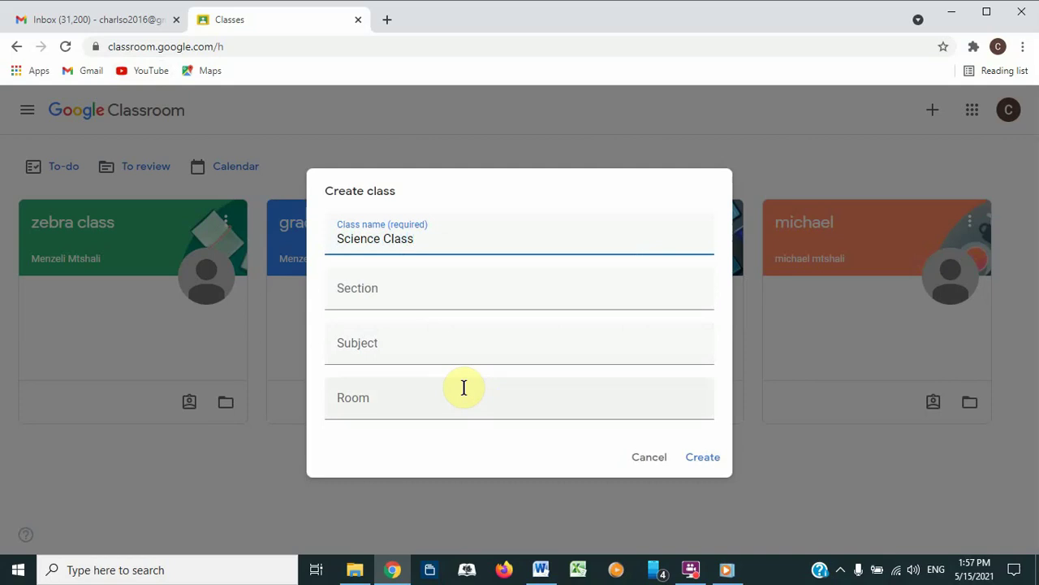
{"action": "key", "text": "Home"}
{"action": "type", "text": "Grade "}
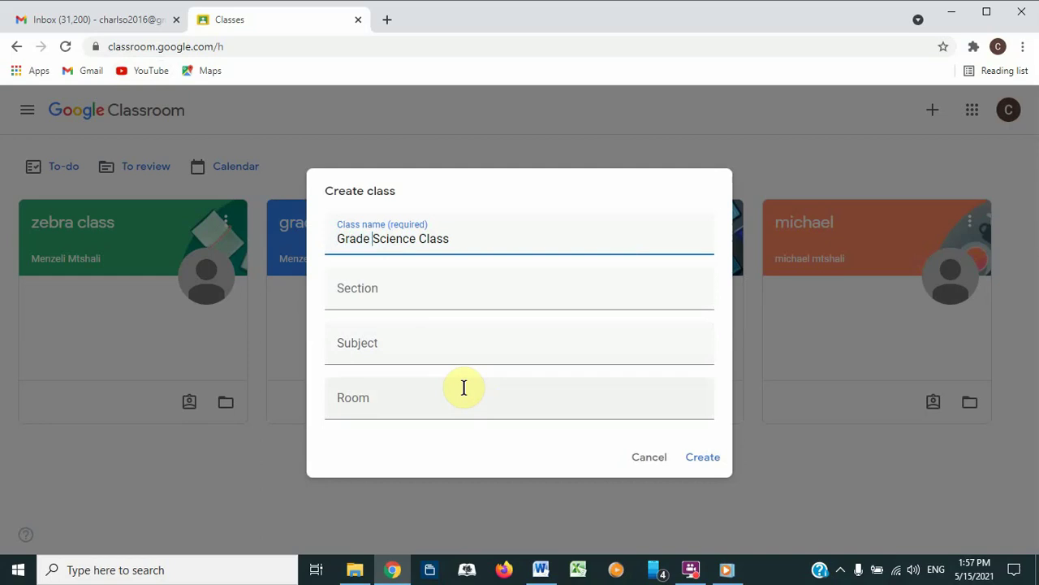
{"action": "type", "text": "12"}
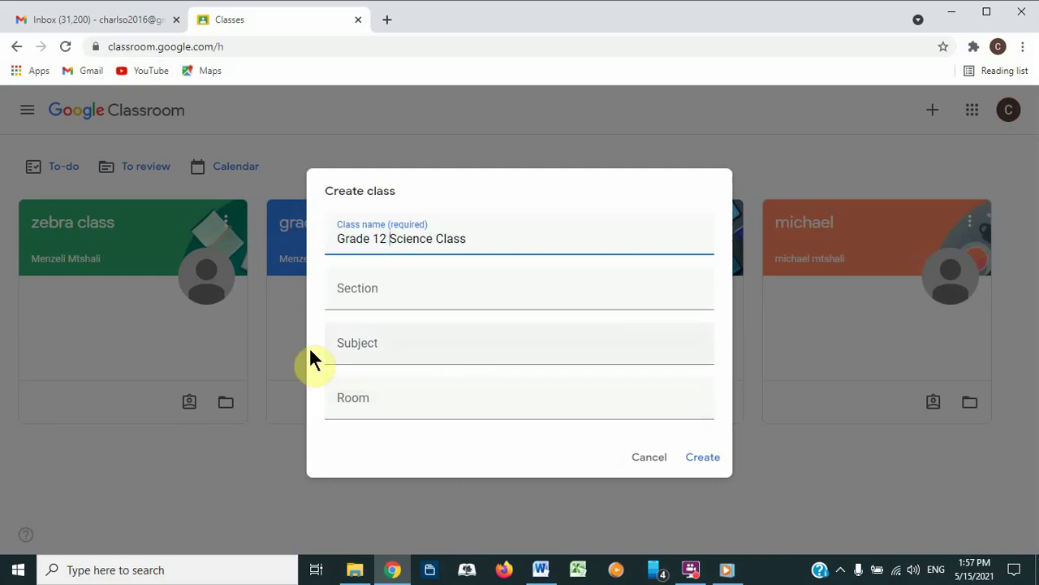
{"action": "left_click", "coordinate": [364, 358]}
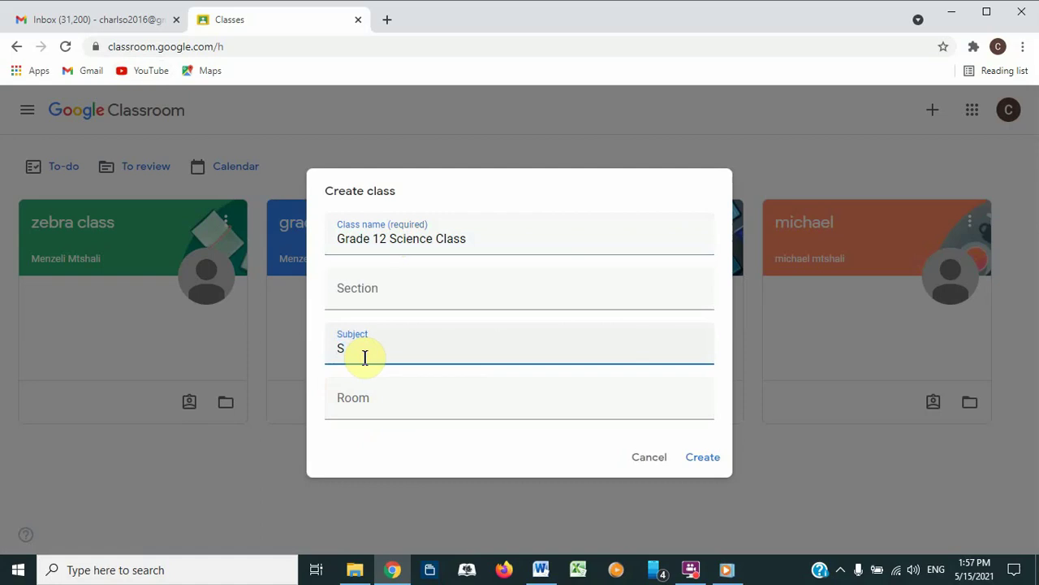
{"action": "type", "text": "Science"}
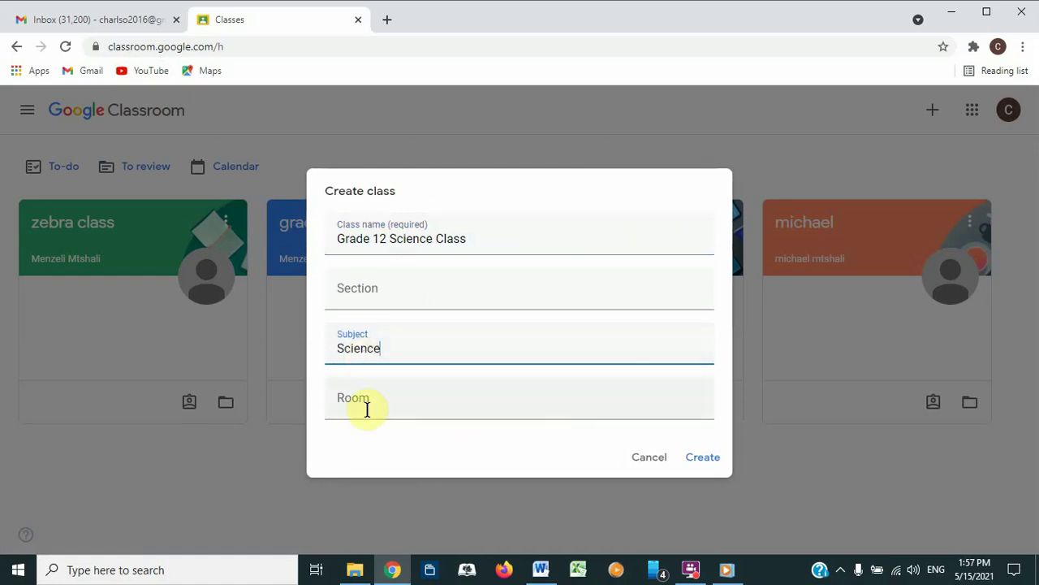
{"action": "left_click", "coordinate": [704, 458]}
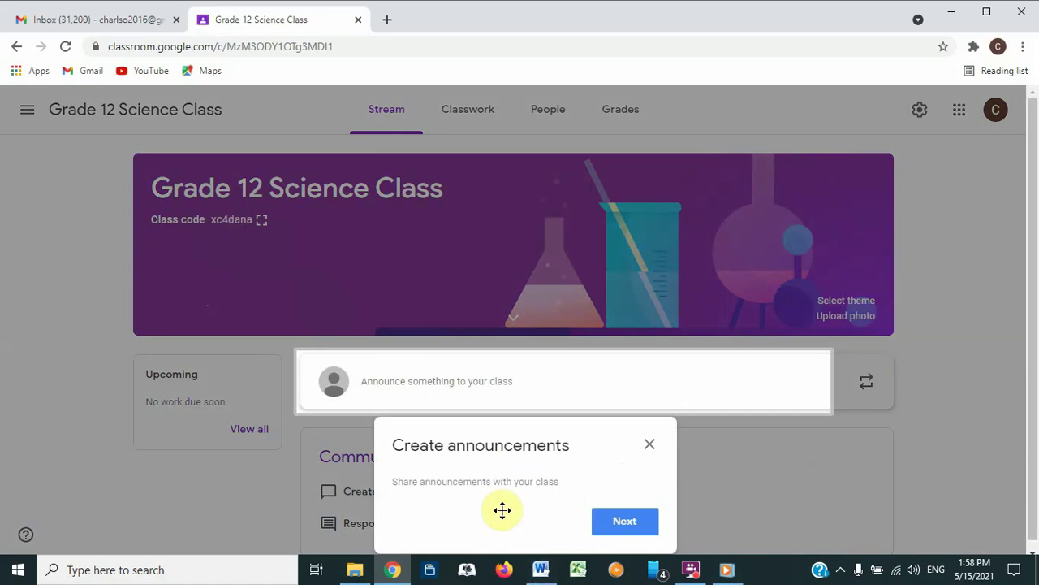
Step: Dismiss the announcements popup, select the class join code, and open the Classwork page
{"action": "left_click", "coordinate": [650, 444]}
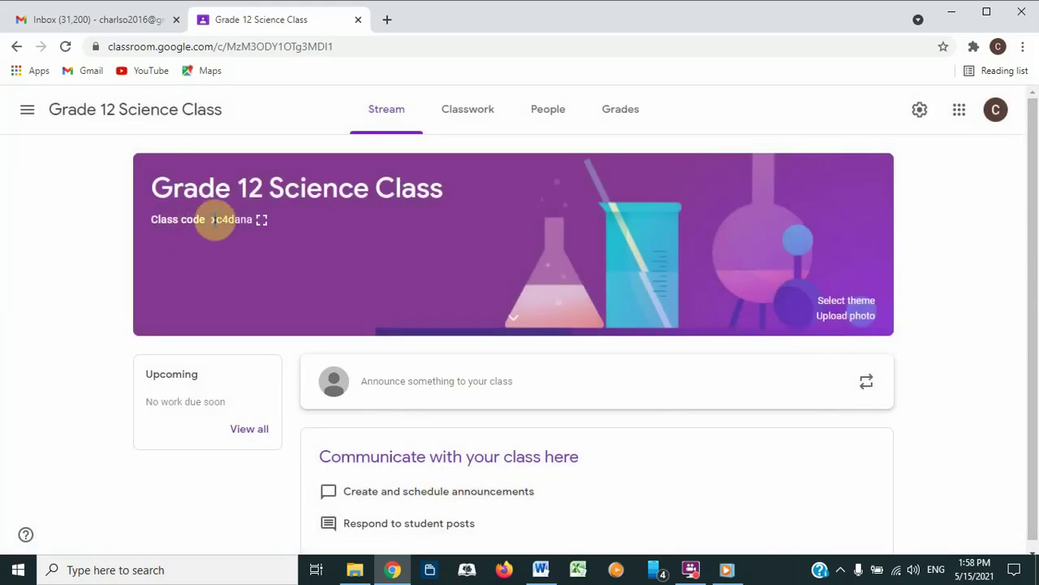
{"action": "left_click_drag", "start_coordinate": [211, 219], "coordinate": [248, 224]}
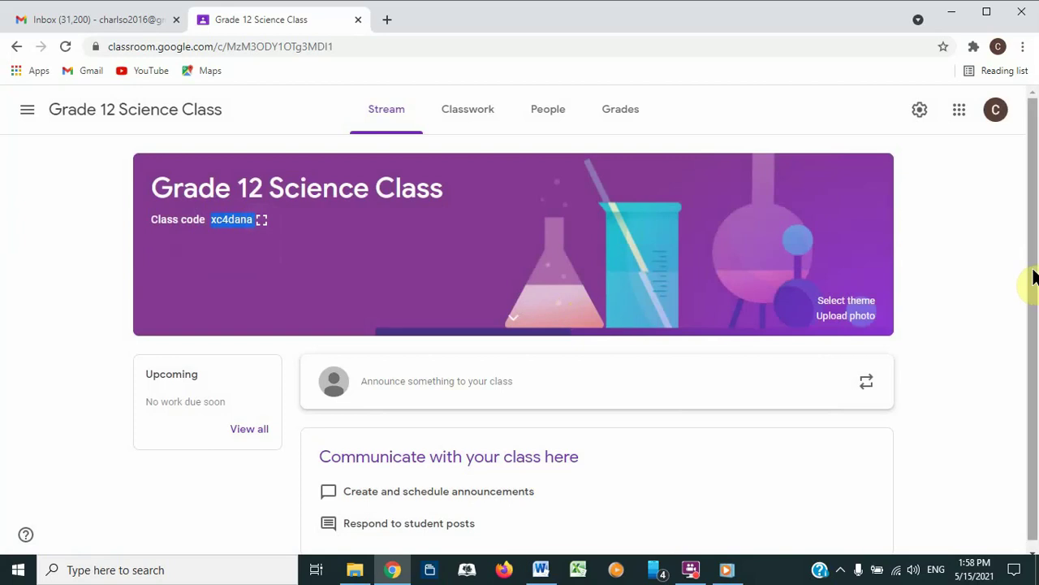
{"action": "scroll", "coordinate": [1034, 277], "scroll_direction": "down", "scroll_amount": 1}
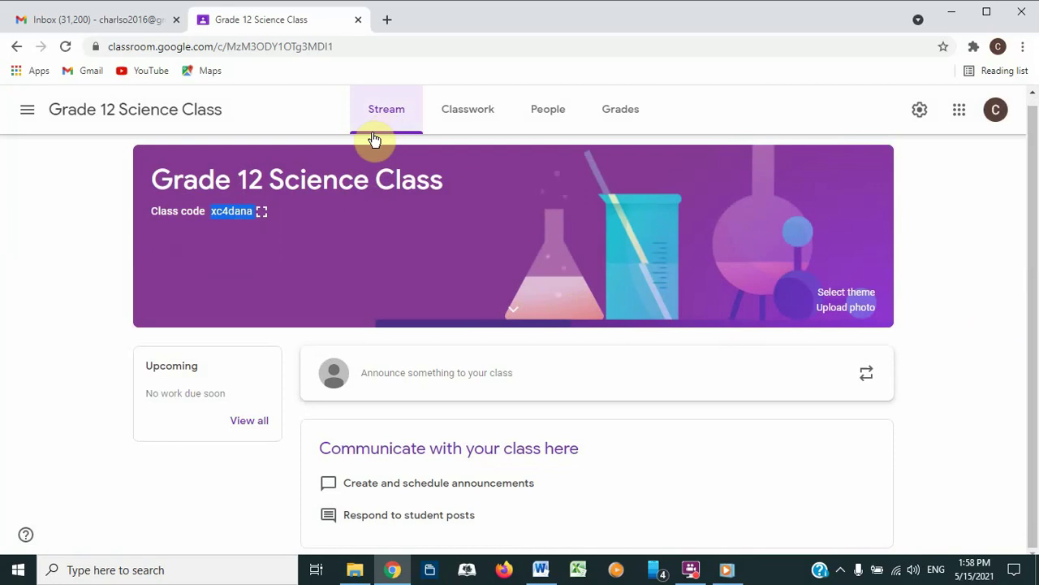
{"action": "left_click", "coordinate": [475, 126]}
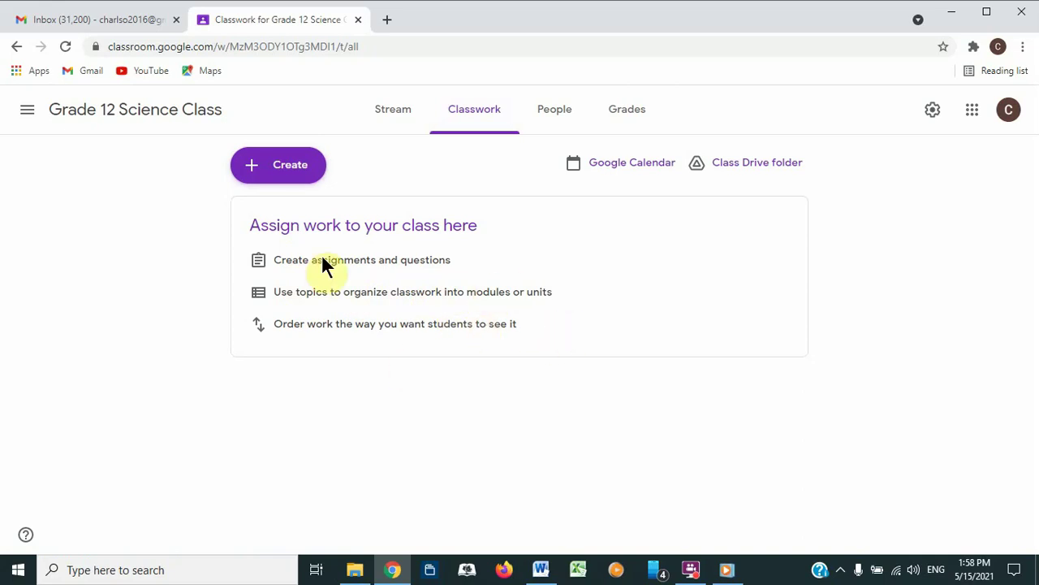
Step: Start a new class material titled 'Living organisms'
{"action": "left_click", "coordinate": [269, 169]}
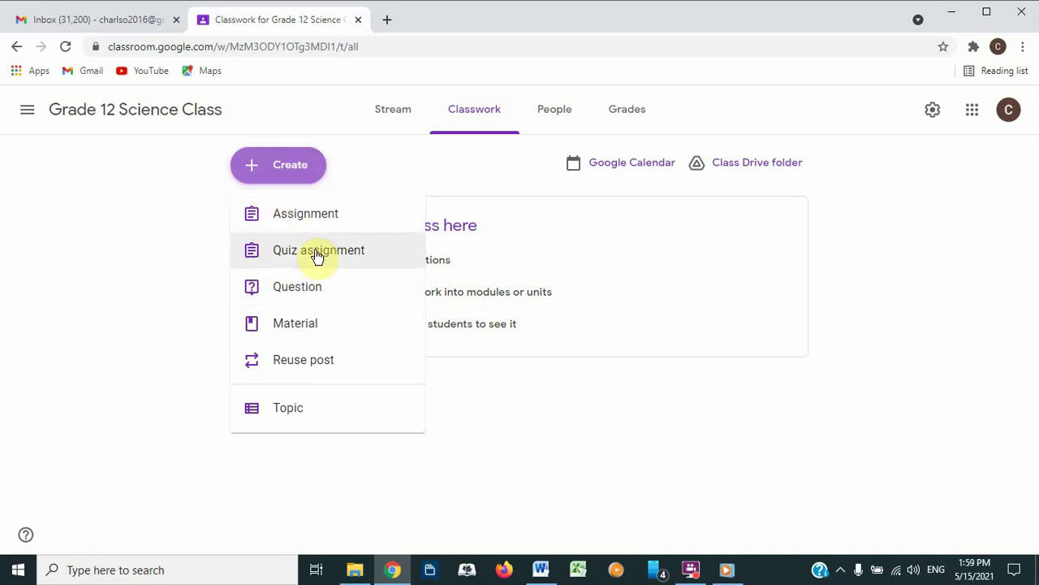
{"action": "left_click", "coordinate": [290, 333]}
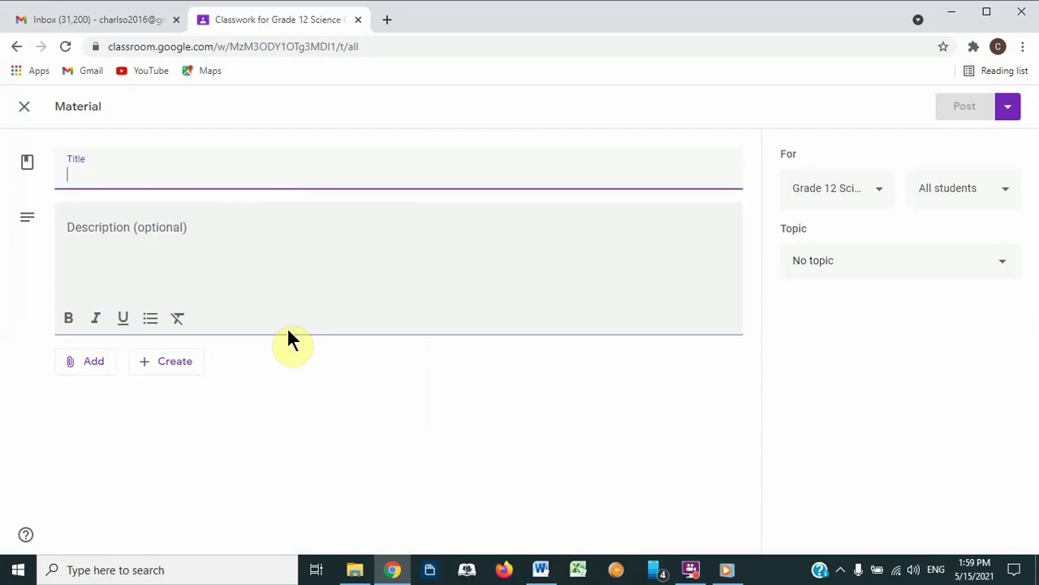
{"action": "type", "text": "Plan"}
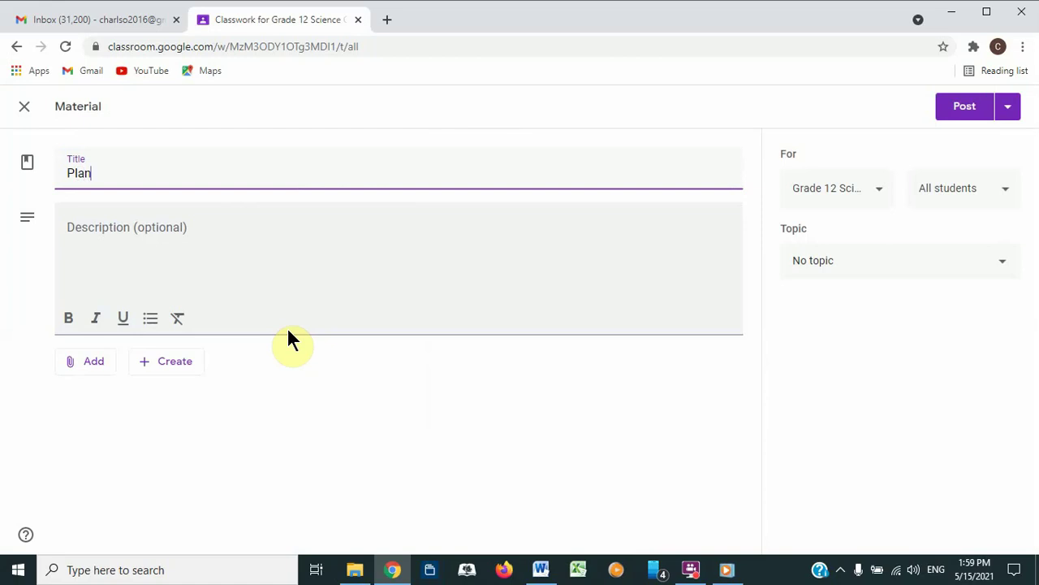
{"action": "type", "text": "ts and Animal"}
{"action": "key", "text": "BackSpace"}
{"action": "key", "text": "BackSpace"}
{"action": "key", "text": "BackSpace"}
{"action": "key", "text": "BackSpace"}
{"action": "key", "text": "BackSpace"}
{"action": "key", "text": "BackSpace"}
{"action": "key", "text": "BackSpace"}
{"action": "key", "text": "BackSpace"}
{"action": "key", "text": "BackSpace"}
{"action": "key", "text": "BackSpace"}
{"action": "key", "text": "BackSpace"}
{"action": "key", "text": "BackSpace"}
{"action": "key", "text": "BackSpace"}
{"action": "key", "text": "BackSpace"}
{"action": "key", "text": "BackSpace"}
{"action": "key", "text": "BackSpace"}
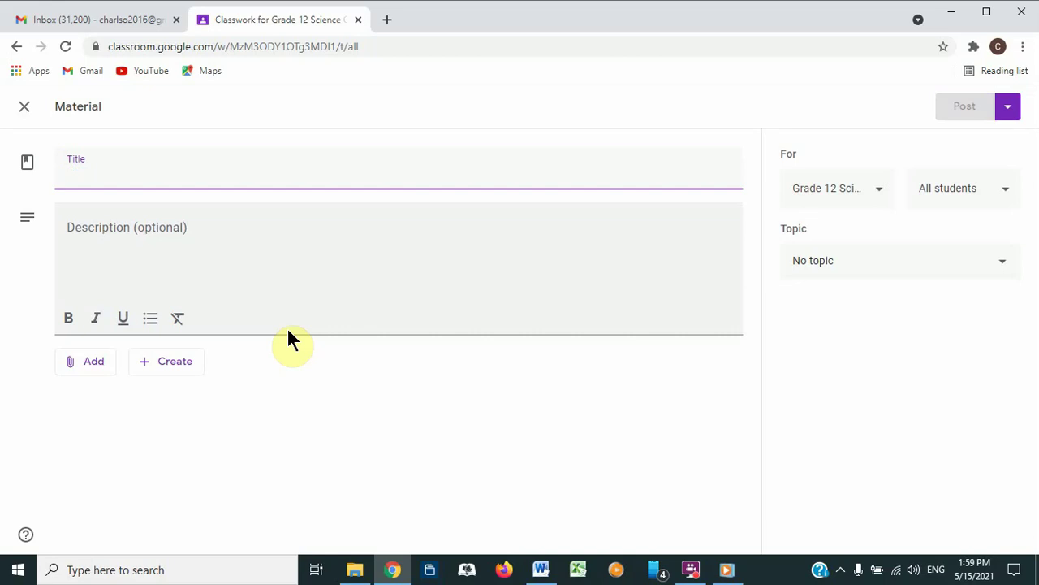
{"action": "type", "text": "Living"}
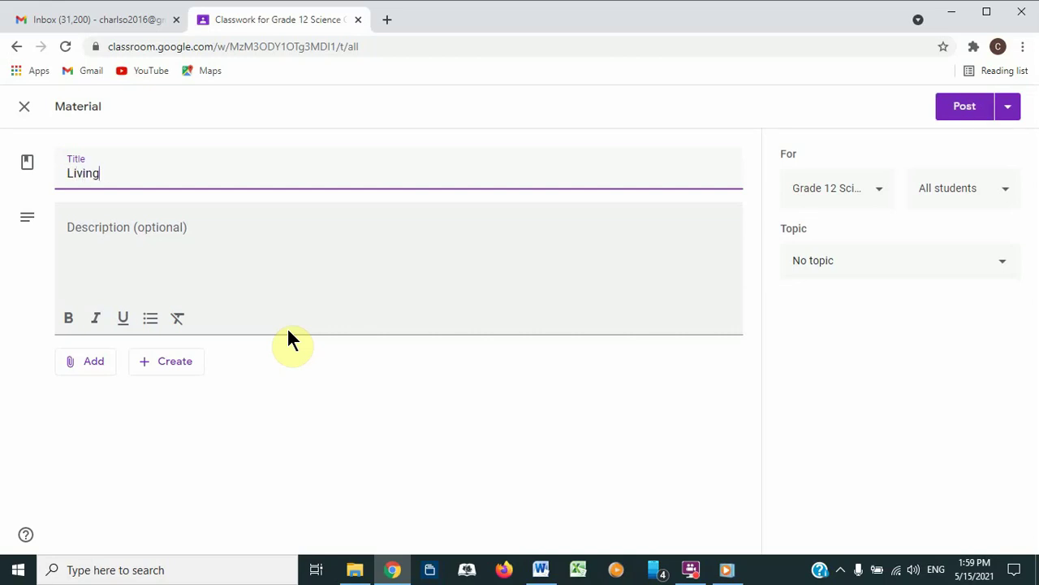
{"action": "type", "text": " organisms"}
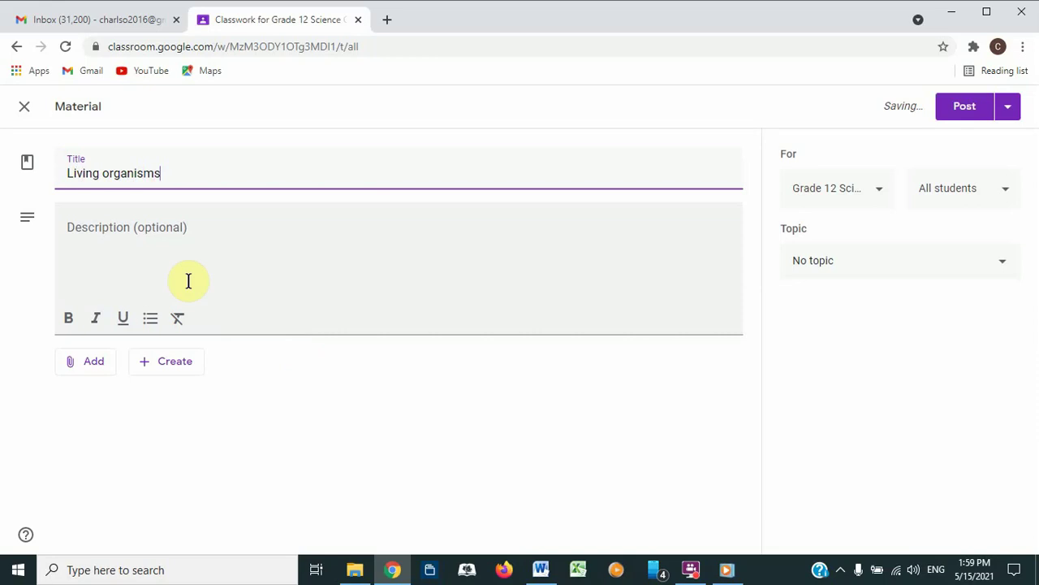
Step: Give the material the description 'go through the attached handout'
{"action": "left_click", "coordinate": [144, 249]}
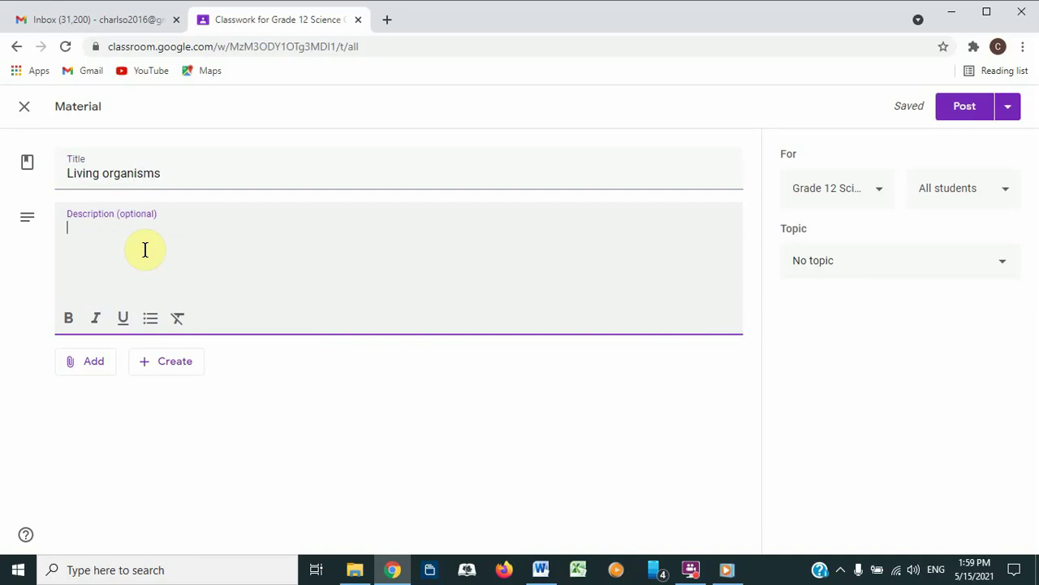
{"action": "type", "text": "go throguh"}
{"action": "key", "text": "BackSpace"}
{"action": "type", "text": "gh the attached "}
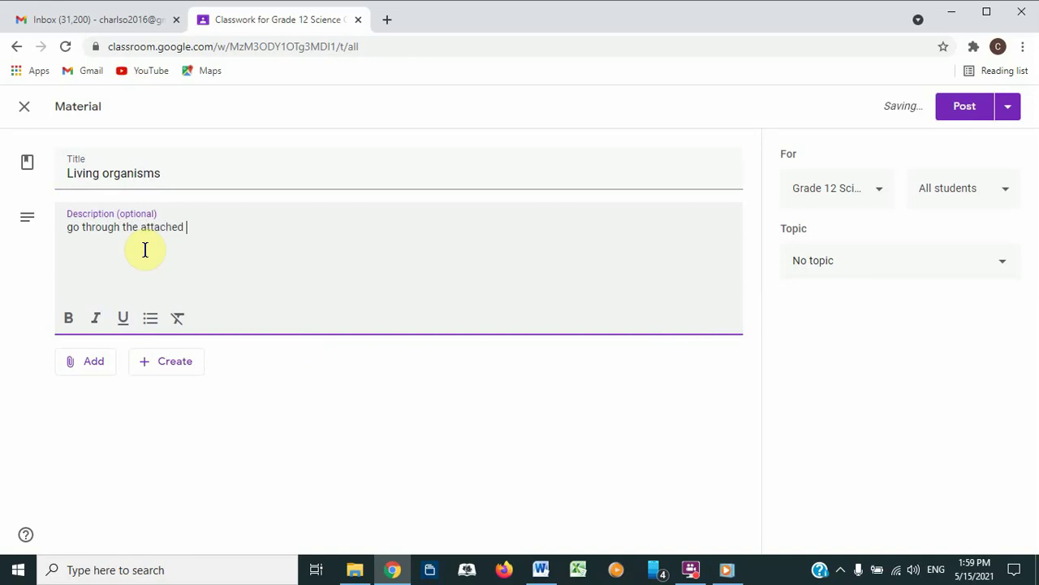
{"action": "type", "text": "handout"}
{"action": "key", "text": "BackSpace"}
{"action": "key", "text": "BackSpace"}
{"action": "key", "text": "BackSpace"}
{"action": "type", "text": "out"}
Step: Attach task 1.docx from the Desktop to the Living organisms material
{"action": "left_click", "coordinate": [68, 367]}
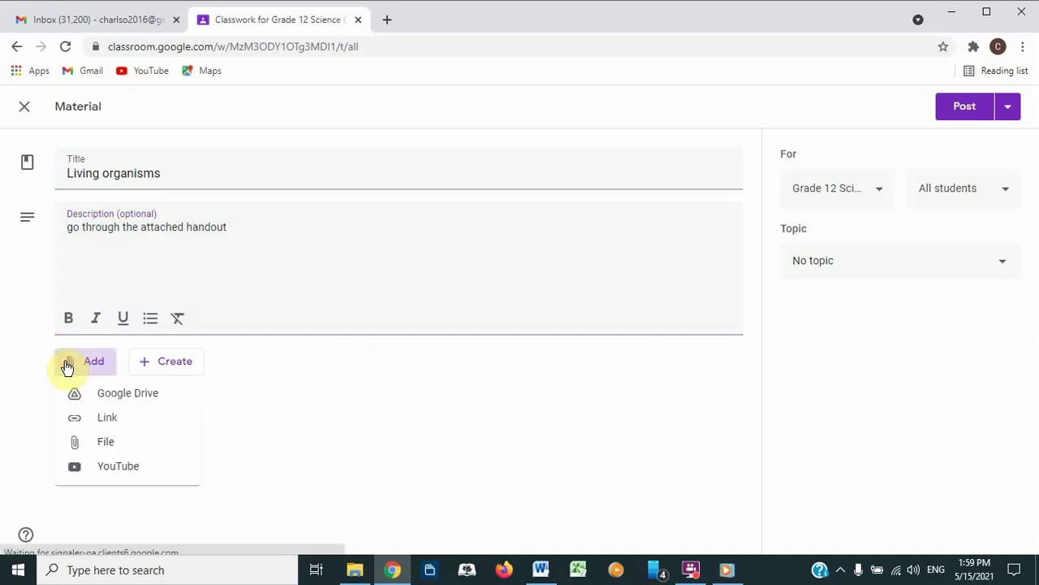
{"action": "left_click", "coordinate": [87, 443]}
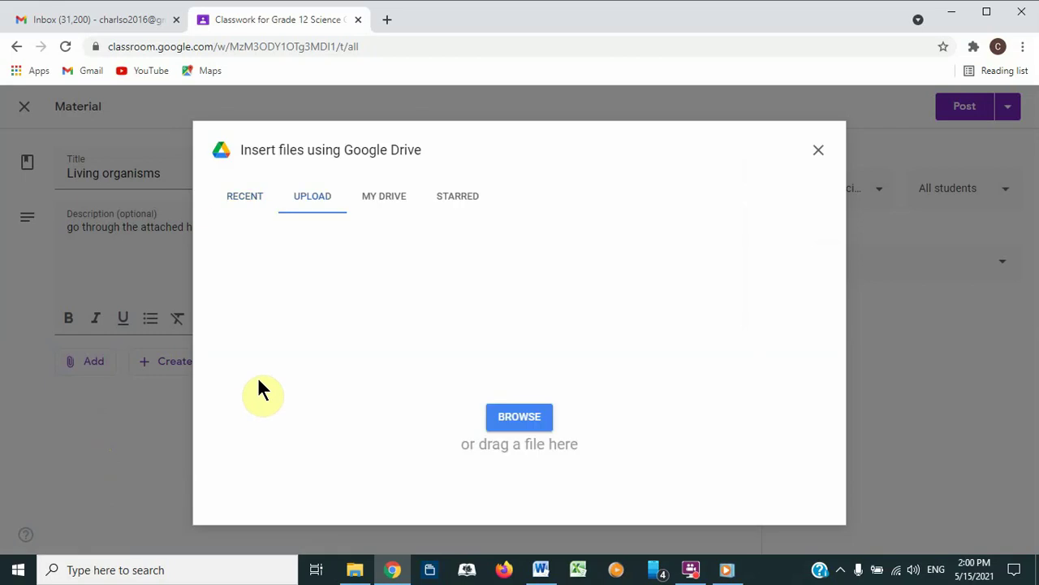
{"action": "left_click", "coordinate": [517, 418]}
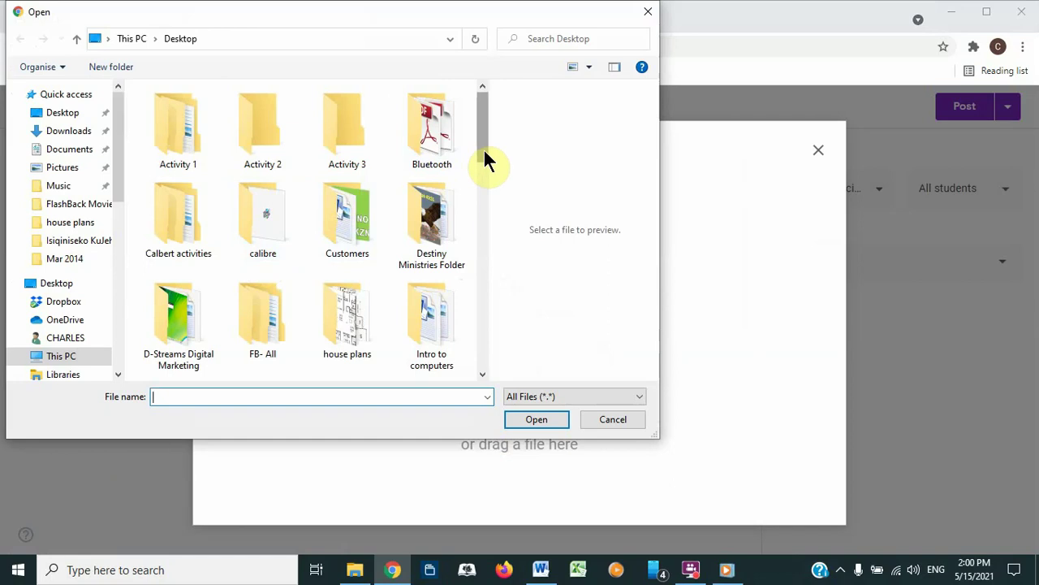
{"action": "left_click_drag", "start_coordinate": [483, 149], "coordinate": [481, 372]}
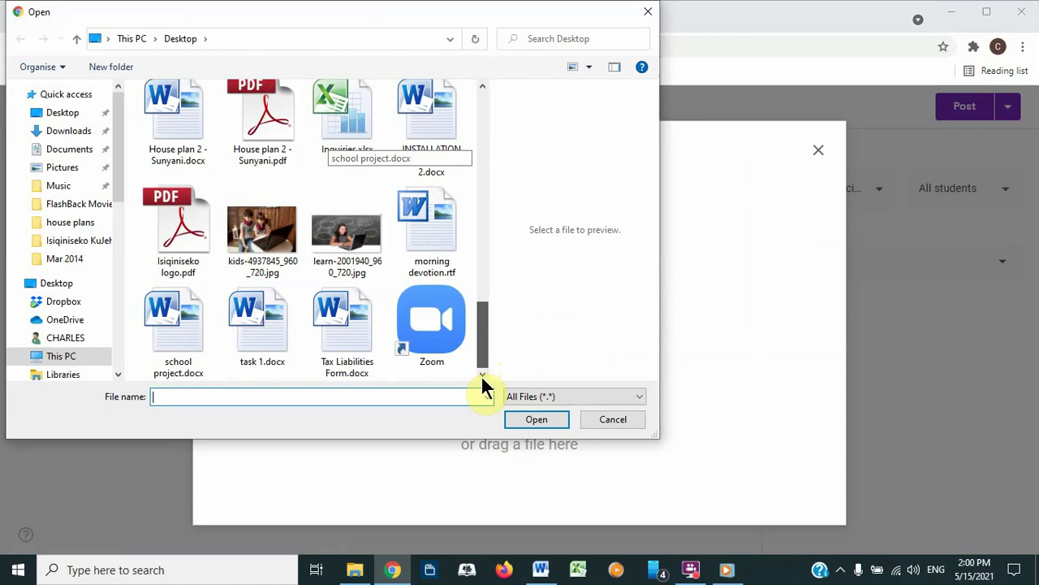
{"action": "left_click_drag", "start_coordinate": [482, 380], "coordinate": [474, 231]}
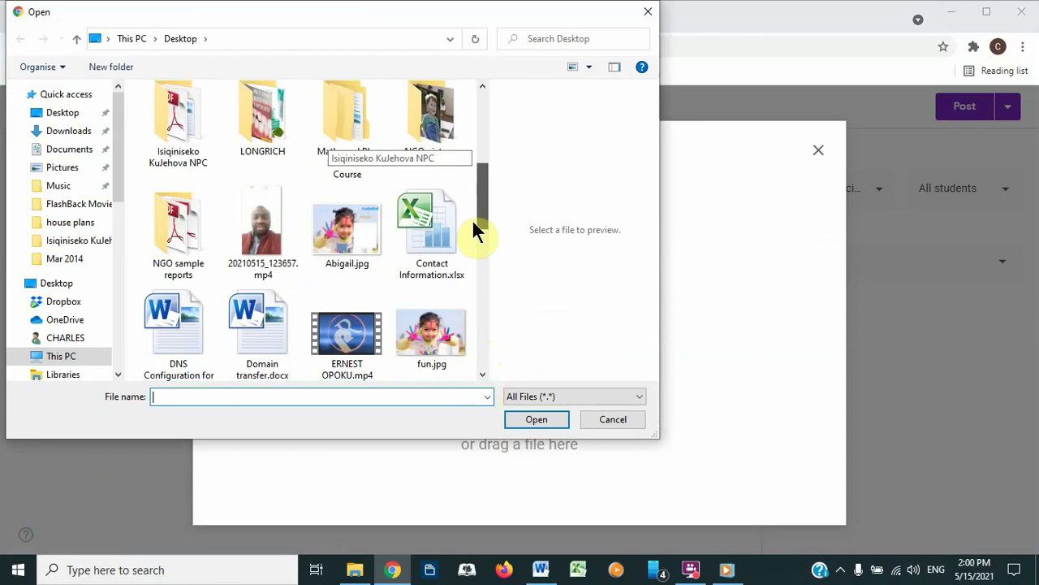
{"action": "mouse_move", "coordinate": [472, 218]}
{"action": "left_mouse_down"}
{"action": "mouse_move", "coordinate": [472, 231]}
{"action": "mouse_move", "coordinate": [469, 215]}
{"action": "left_mouse_up"}
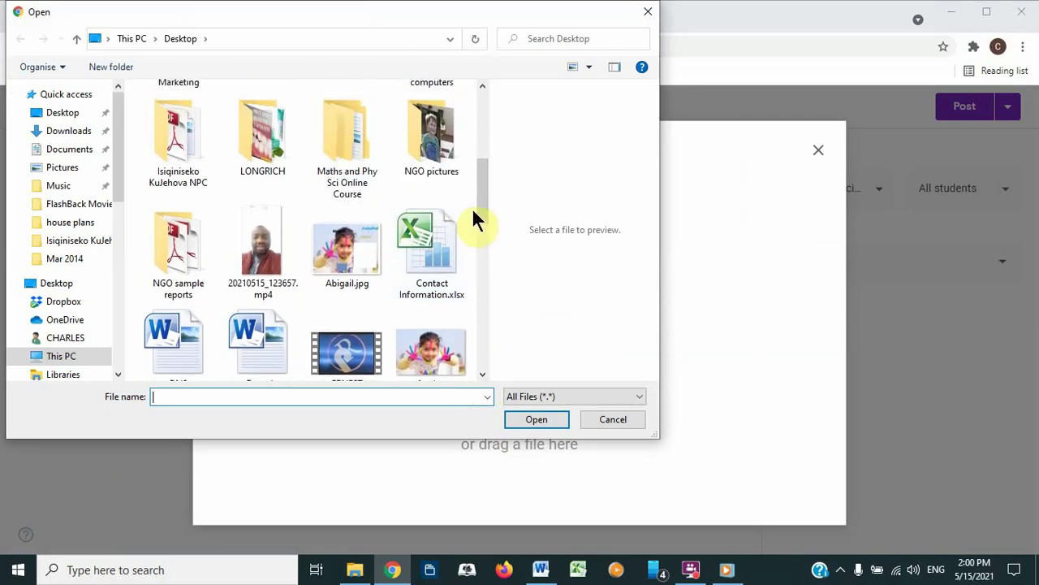
{"action": "left_click_drag", "start_coordinate": [476, 207], "coordinate": [487, 390]}
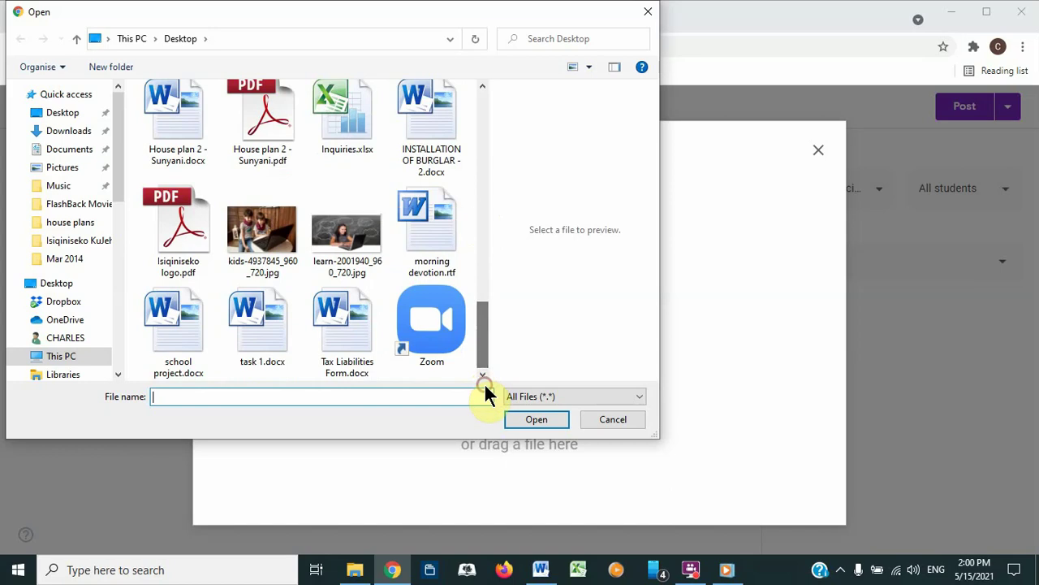
{"action": "left_click", "coordinate": [246, 337]}
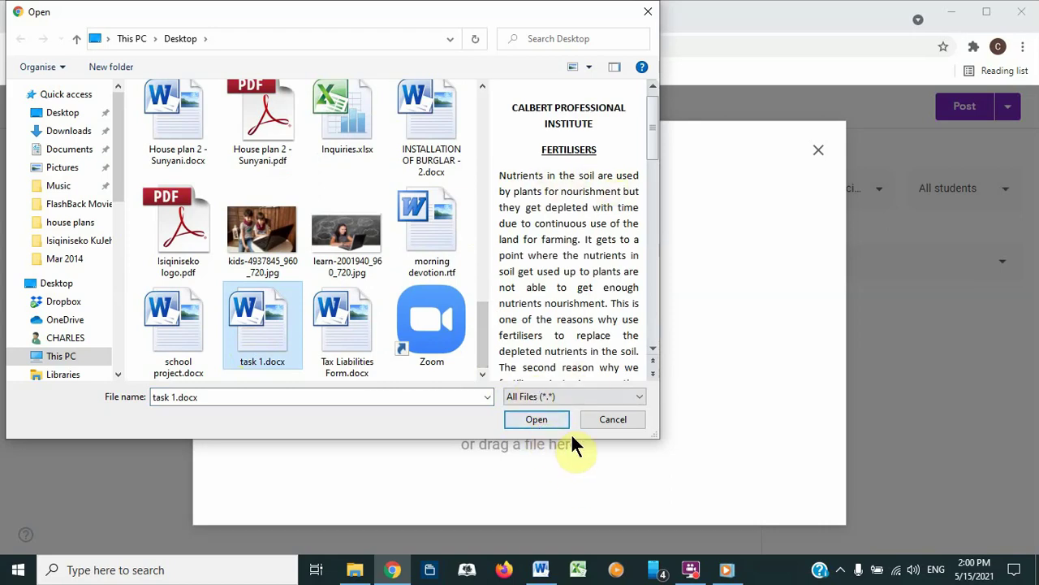
{"action": "left_click", "coordinate": [532, 420]}
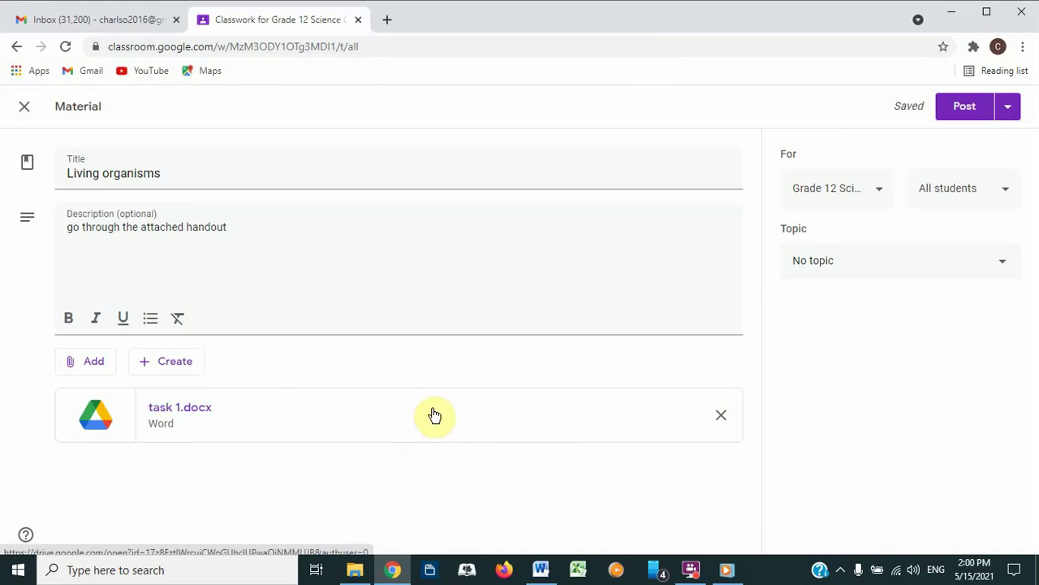
Step: Post the Living organisms material with its task 1.docx handout to the class
{"action": "left_click", "coordinate": [958, 112]}
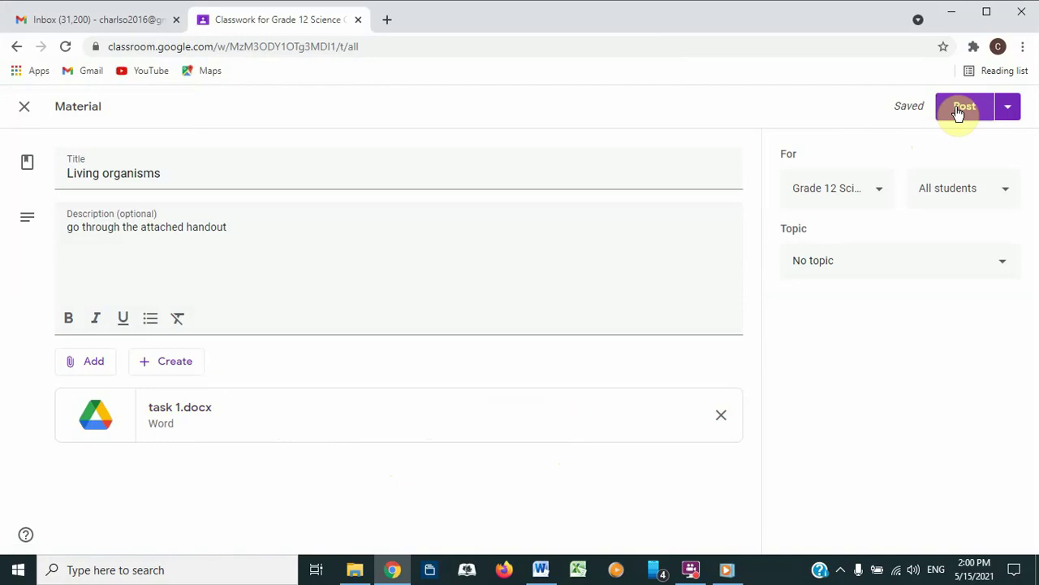
{"action": "left_click", "coordinate": [1009, 112]}
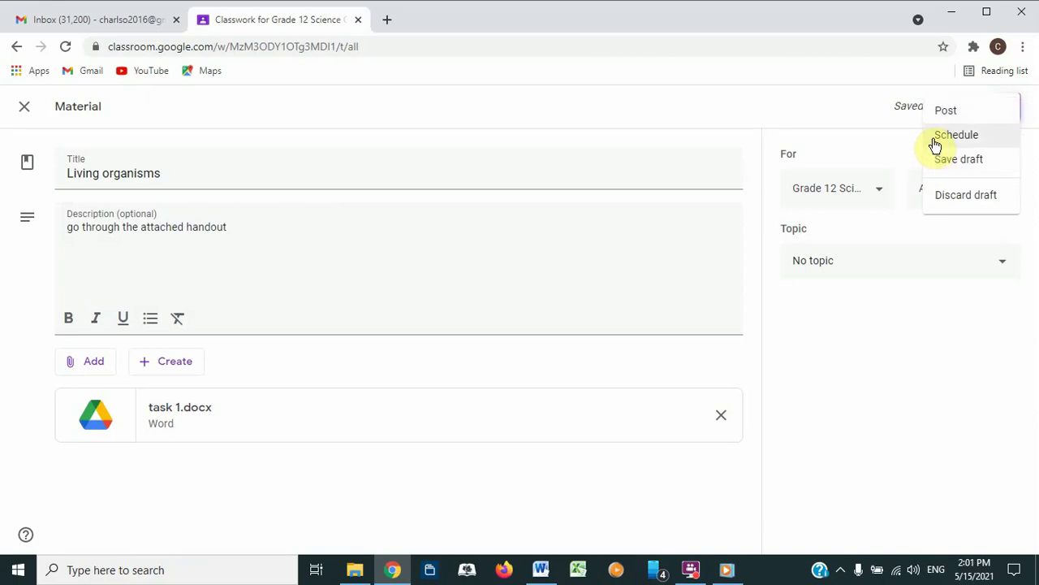
{"action": "left_click", "coordinate": [793, 104]}
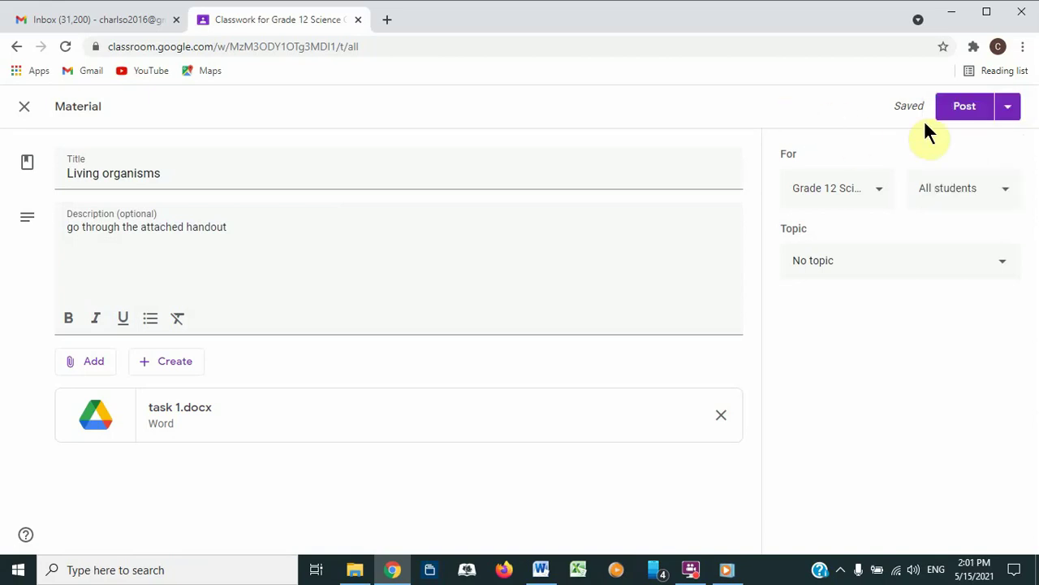
{"action": "left_click", "coordinate": [956, 105]}
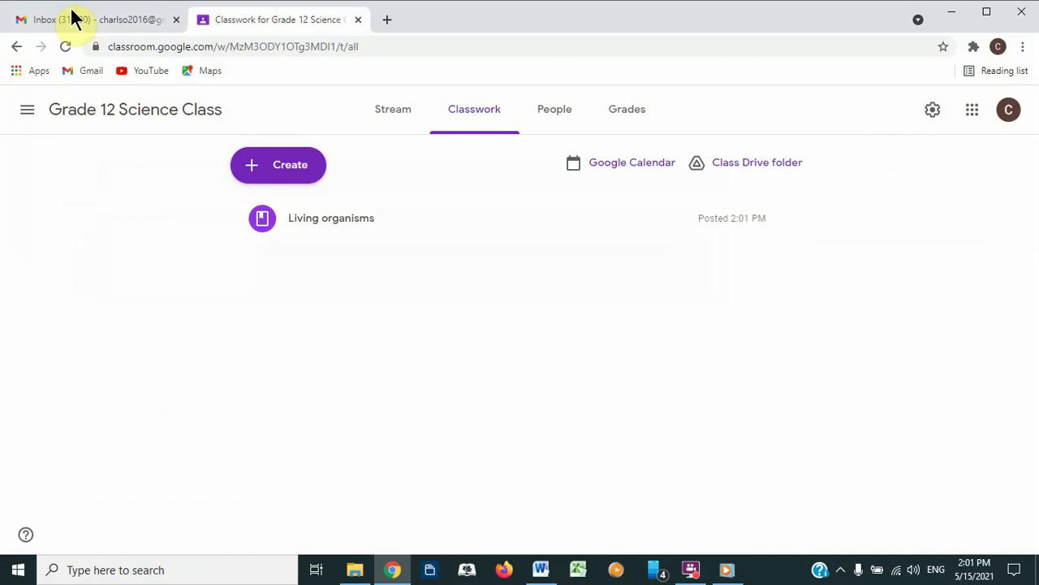
Step: In Gmail, compose a new email to the student account with subject 'Living organisms'
{"action": "left_click", "coordinate": [92, 24]}
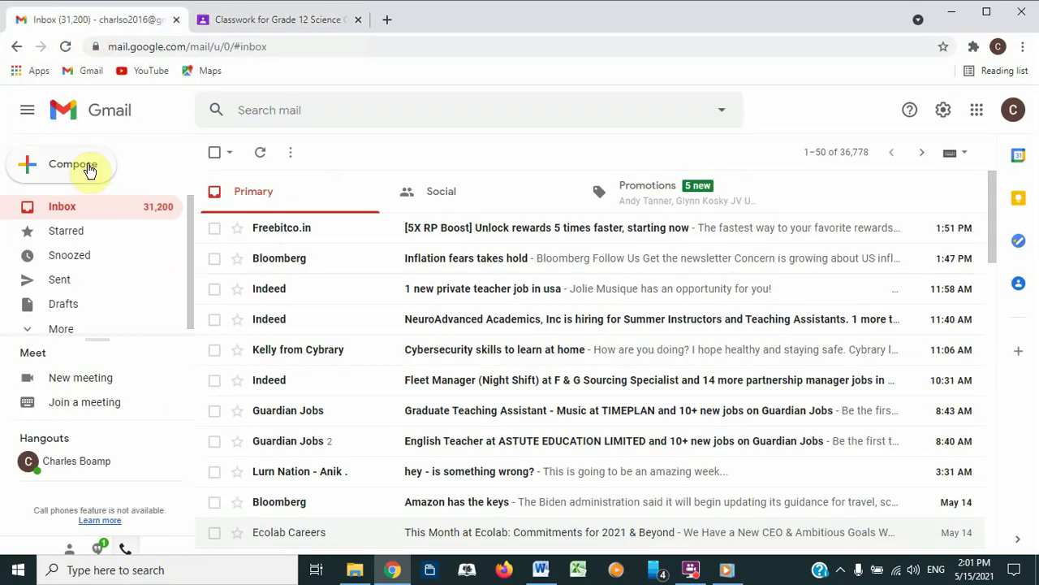
{"action": "left_click", "coordinate": [88, 165]}
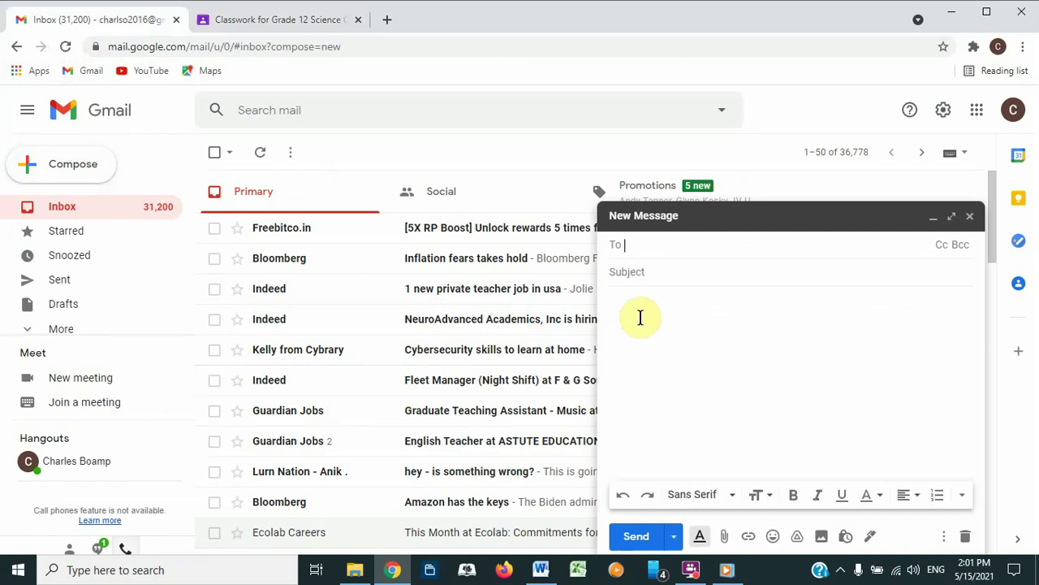
{"action": "type", "text": "calb"}
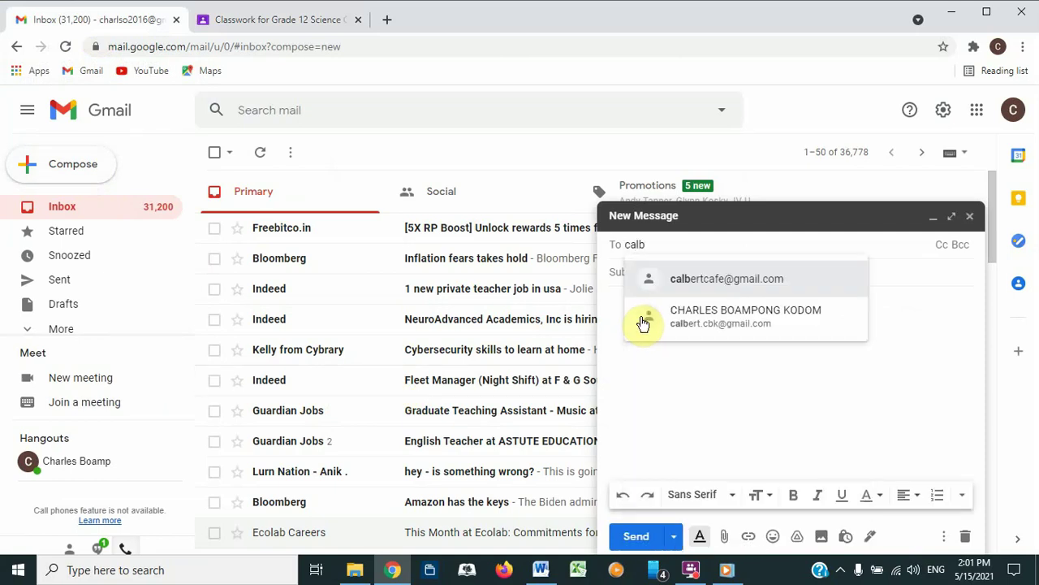
{"action": "left_click", "coordinate": [679, 284]}
{"action": "left_click", "coordinate": [636, 275]}
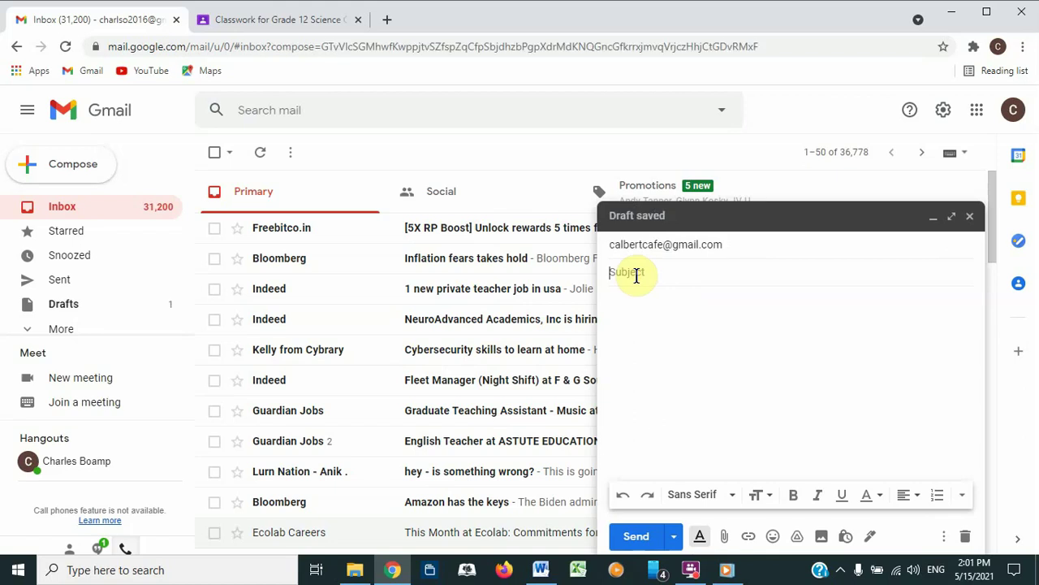
{"action": "type", "text": "Living organism"}
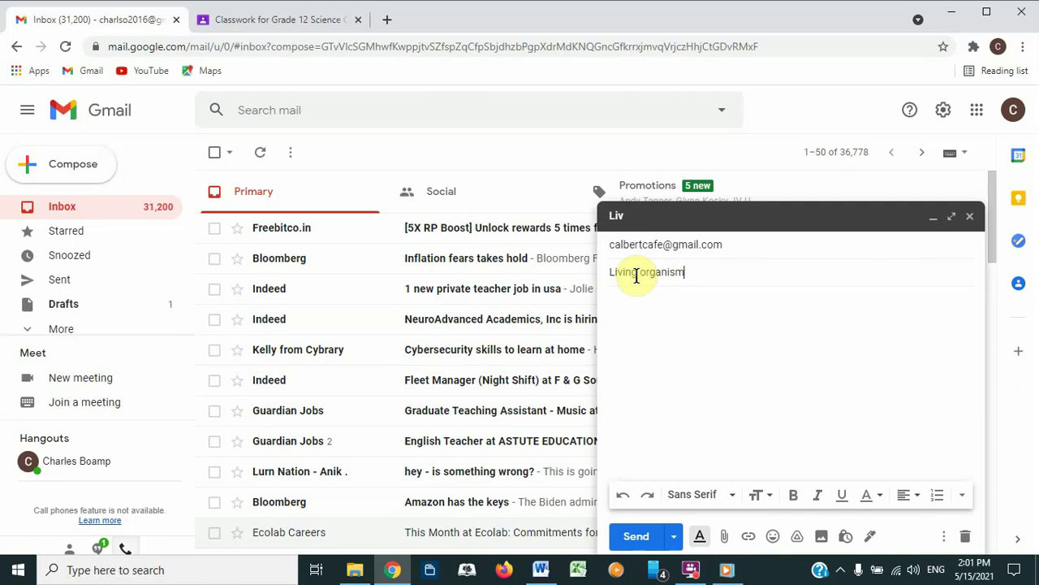
{"action": "type", "text": "s"}
Step: Write a body about the notes and the class code, paste the join code, and send
{"action": "left_click", "coordinate": [637, 320]}
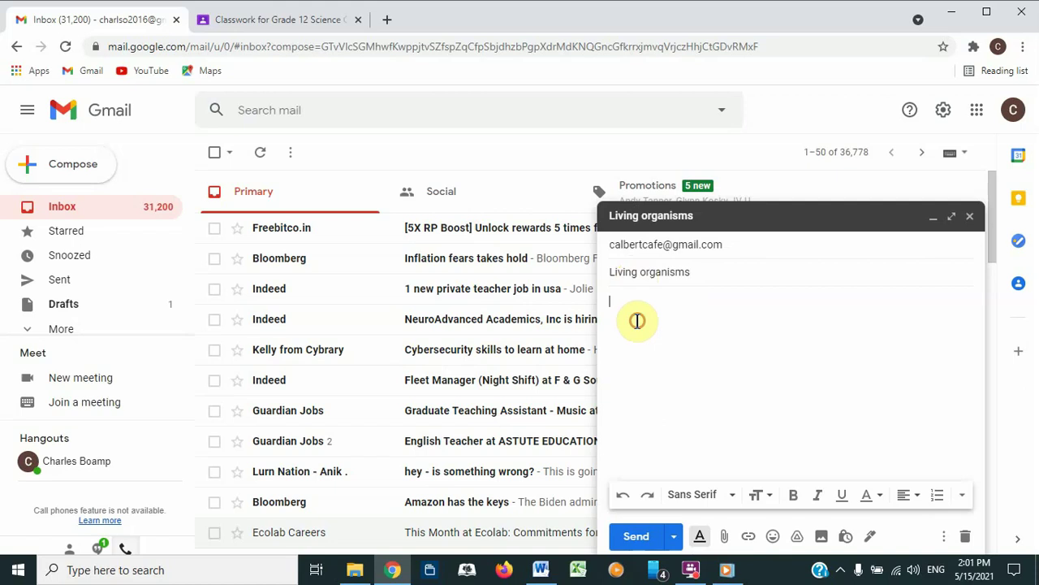
{"action": "type", "text": "Find "}
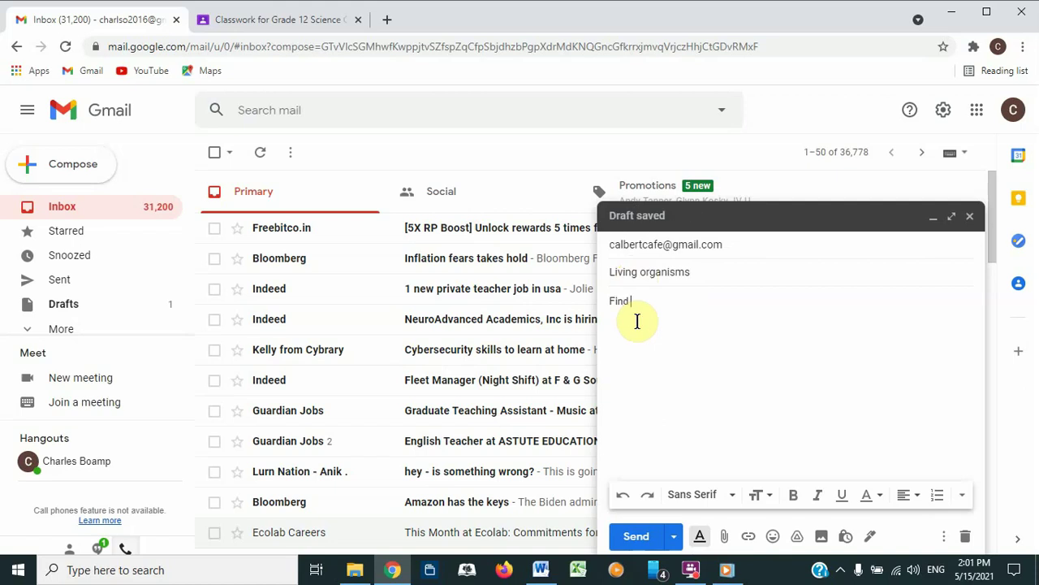
{"action": "type", "text": "the notes on "}
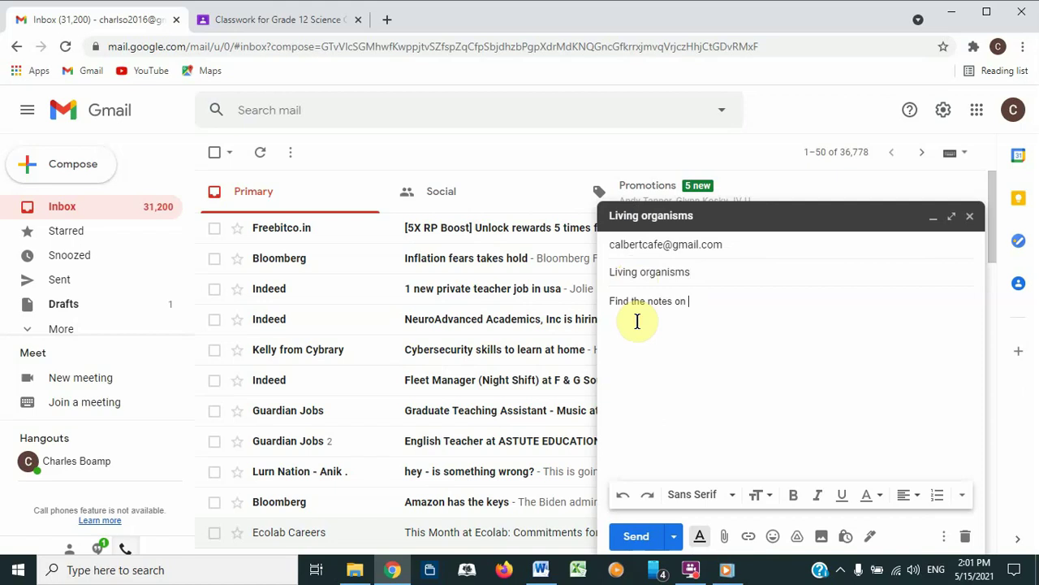
{"action": "type", "text": "living organis"}
{"action": "type", "text": "ms  "}
{"action": "type", "text": "Join the"}
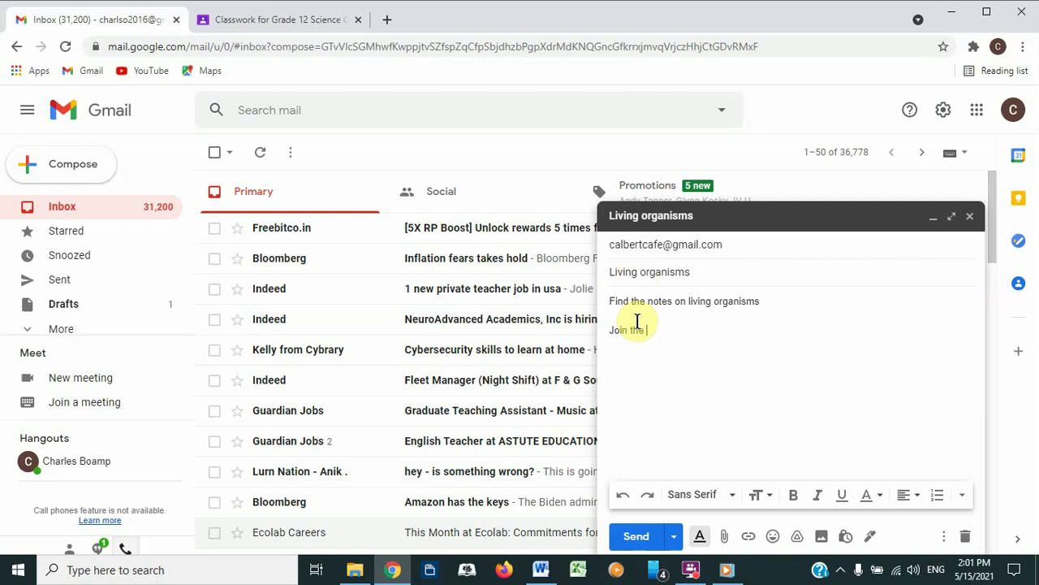
{"action": "key", "text": "BackSpace"}
{"action": "key", "text": "BackSpace"}
{"action": "key", "text": "BackSpace"}
{"action": "key", "text": "BackSpace"}
{"action": "type", "text": "Google Classroom with "}
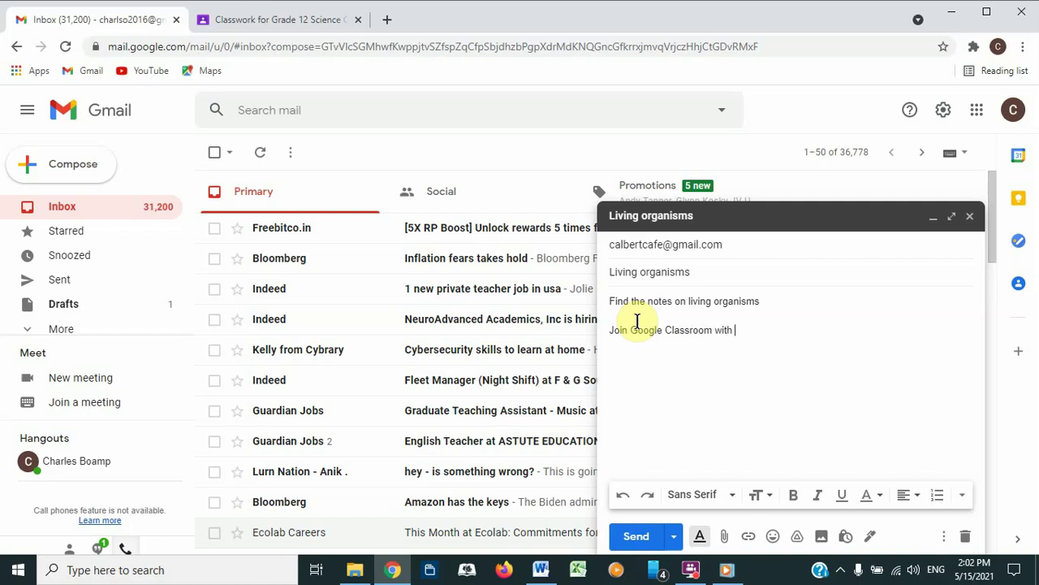
{"action": "type", "text": "this code:"}
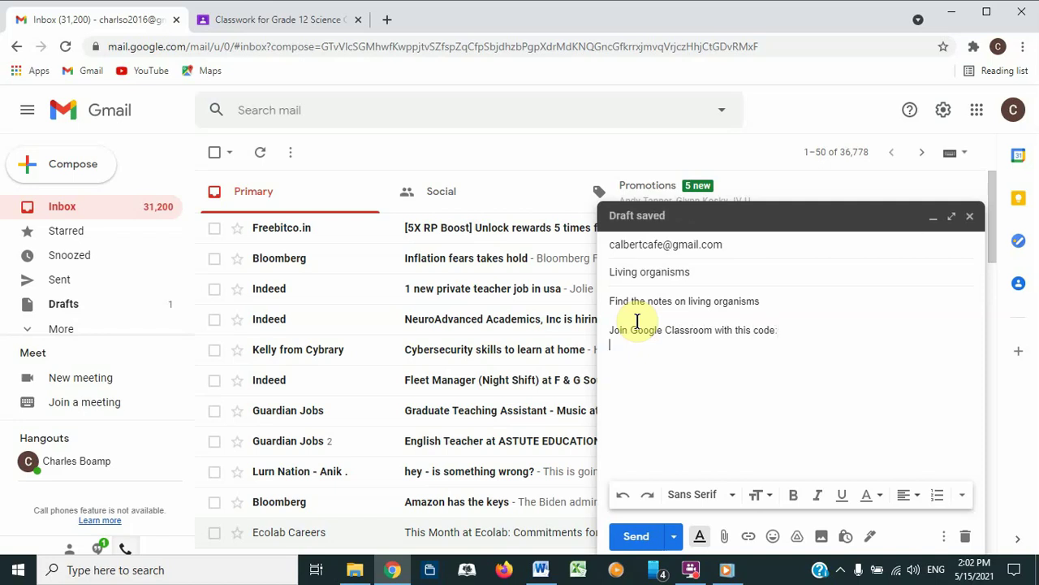
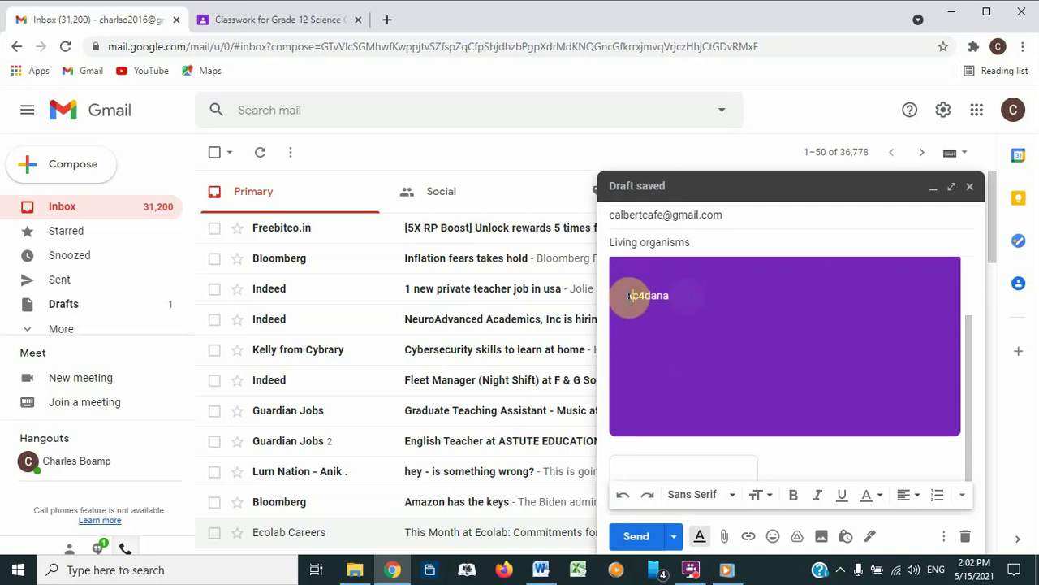
{"action": "left_click_drag", "start_coordinate": [630, 295], "coordinate": [877, 454]}
{"action": "left_click", "coordinate": [878, 455]}
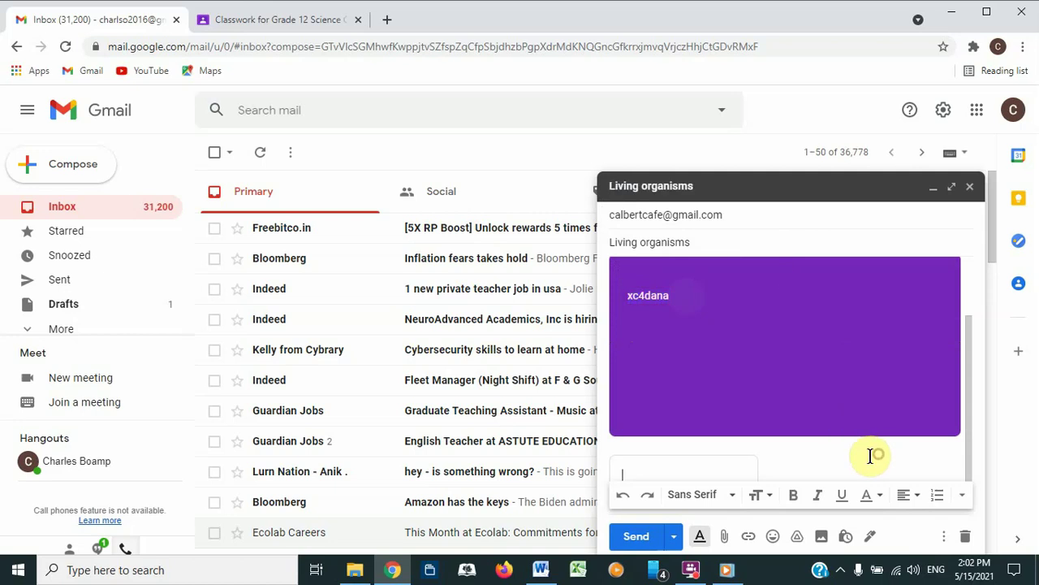
{"action": "left_click", "coordinate": [637, 538]}
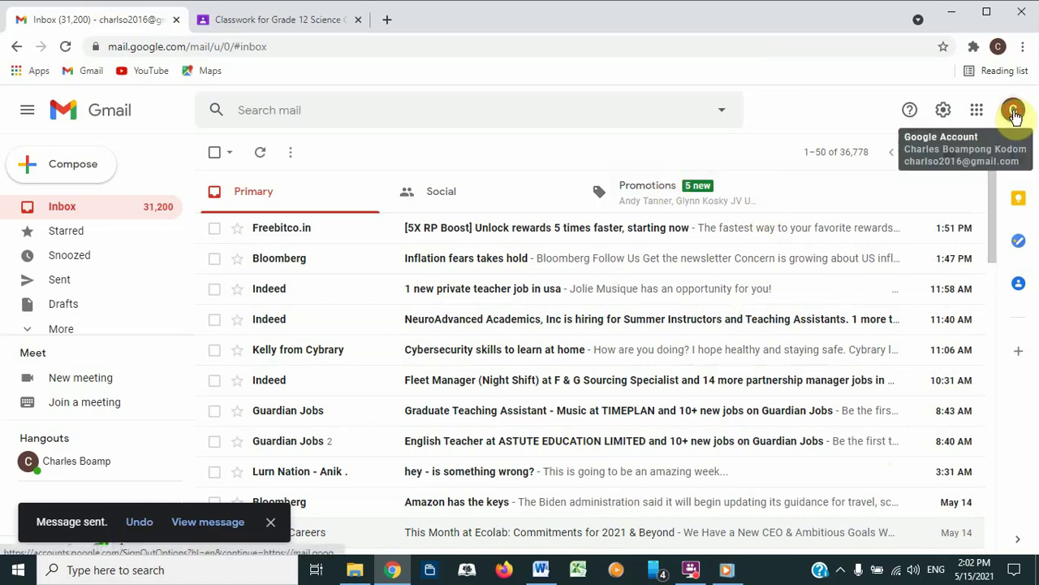
Step: Switch to the student account from the avatar menu and sign in with its password
{"action": "left_click", "coordinate": [1013, 112]}
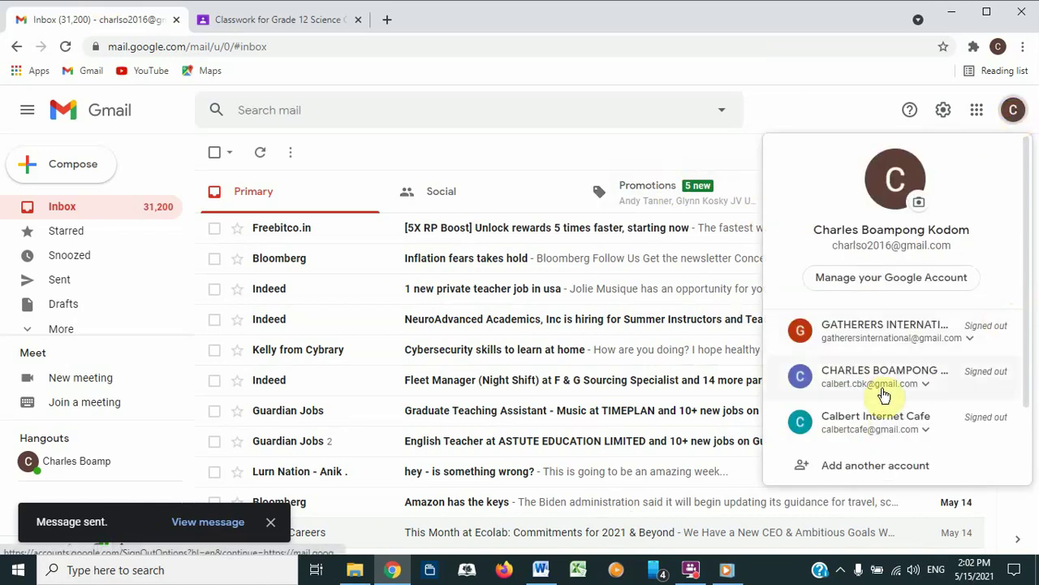
{"action": "left_click", "coordinate": [879, 422]}
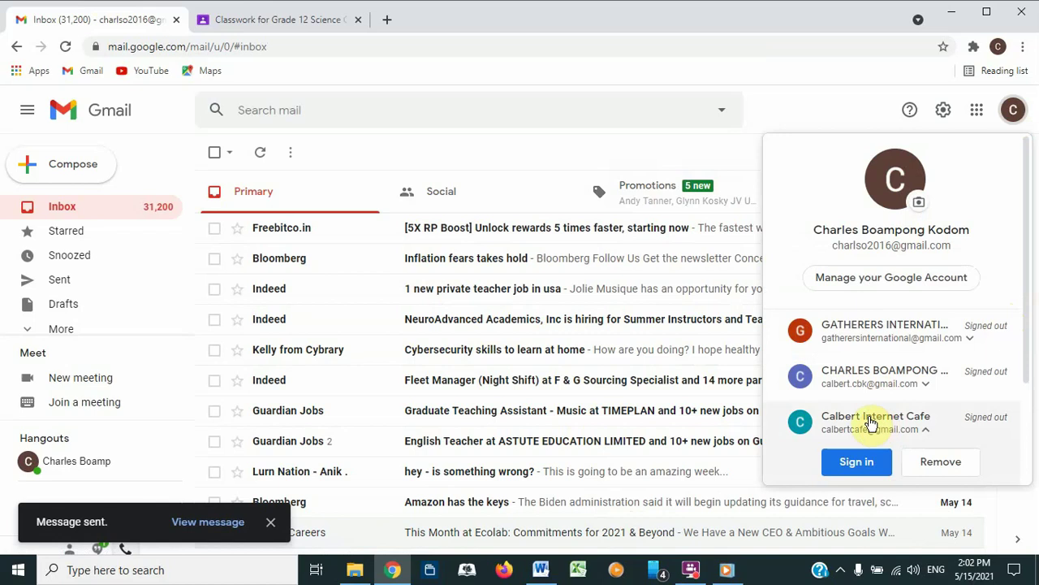
{"action": "left_click", "coordinate": [834, 437]}
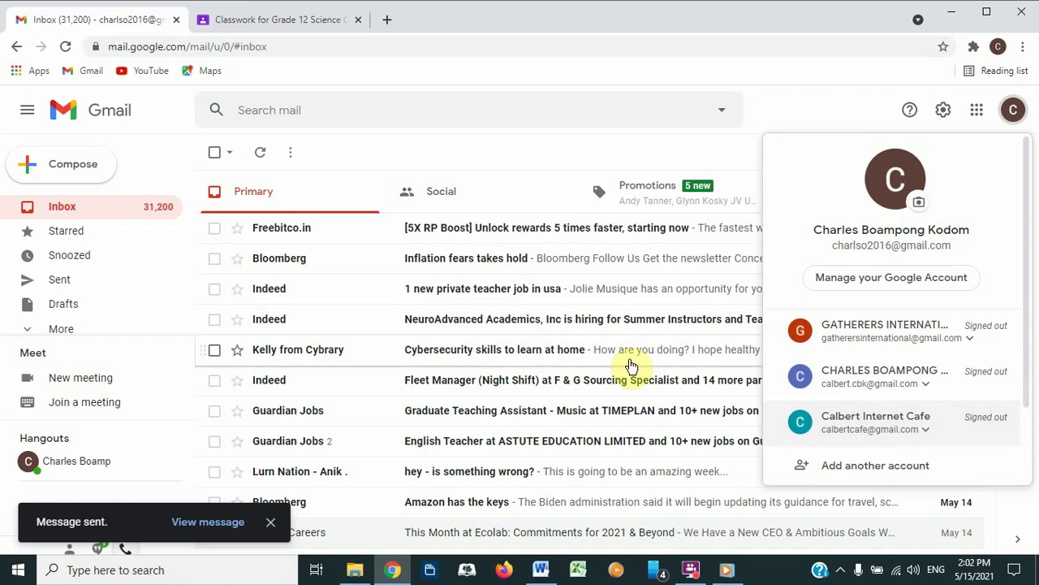
{"action": "left_click", "coordinate": [889, 424]}
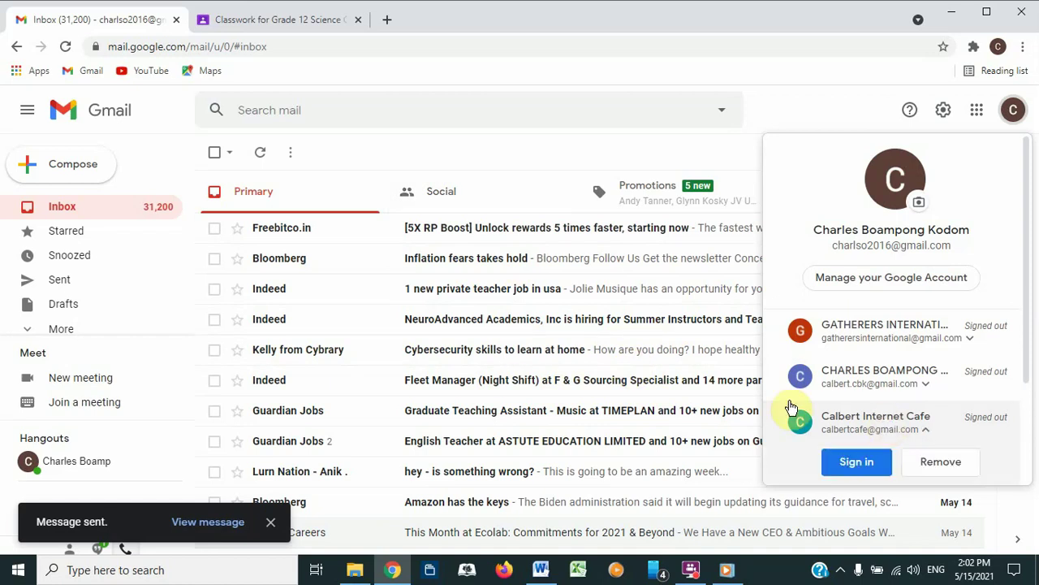
{"action": "left_click", "coordinate": [850, 461]}
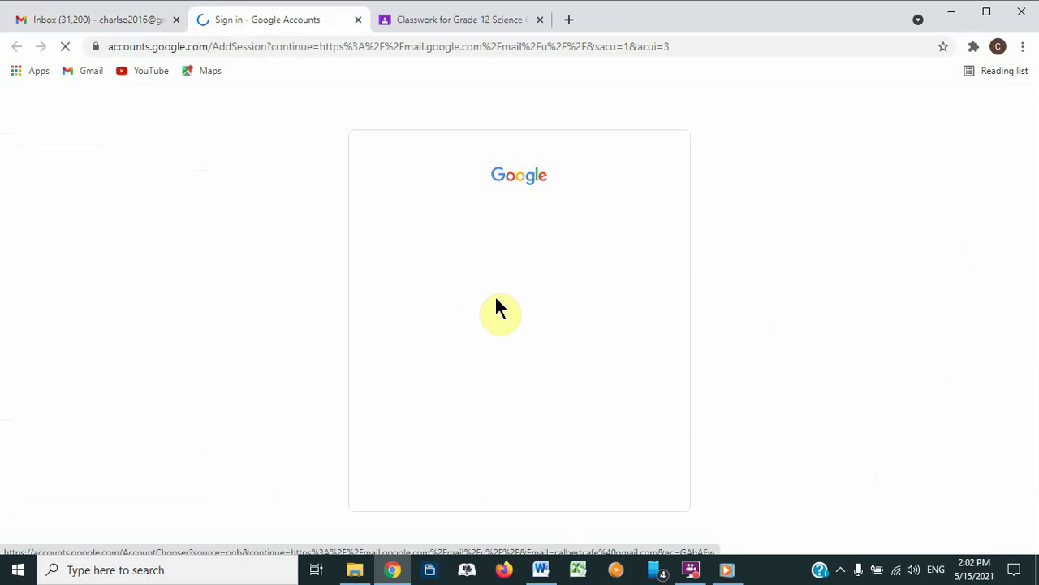
{"action": "left_click", "coordinate": [609, 346]}
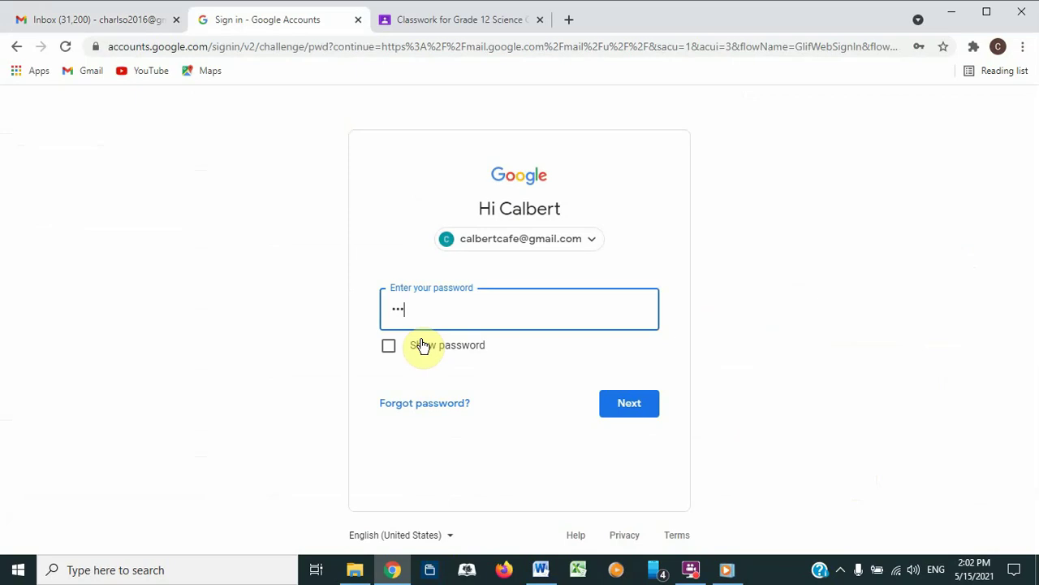
{"action": "key", "text": "Return"}
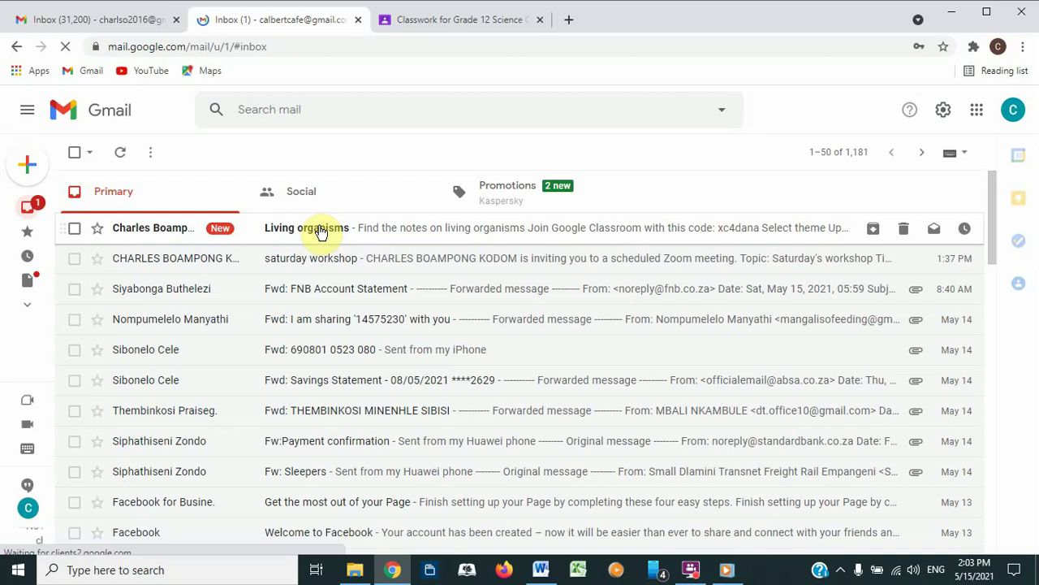
Step: Open the Living organisms email and select the class join code, dismissing the save-password prompt
{"action": "left_click", "coordinate": [321, 230]}
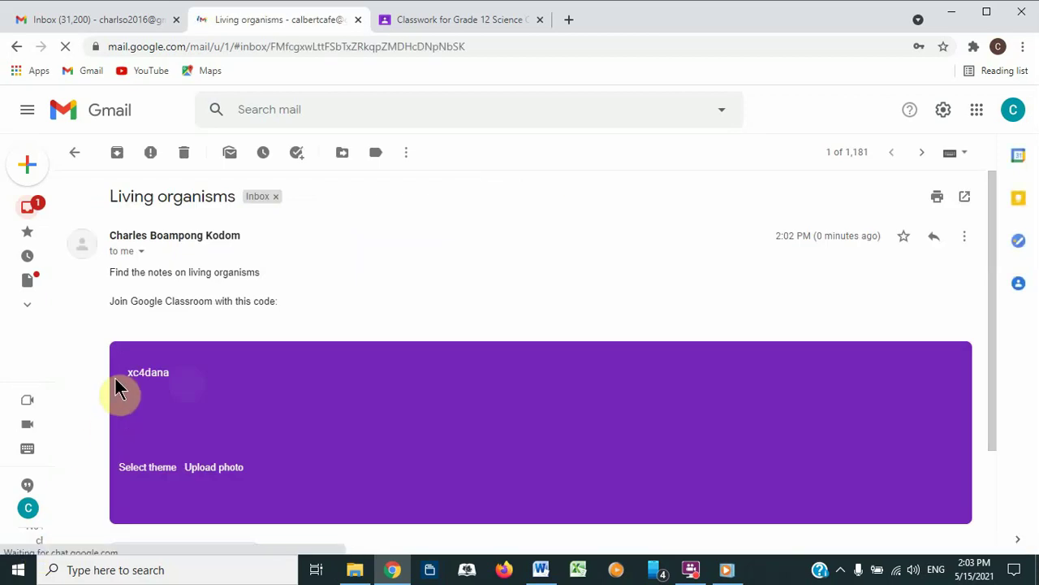
{"action": "left_click_drag", "start_coordinate": [129, 372], "coordinate": [177, 387]}
{"action": "left_click", "coordinate": [177, 387]}
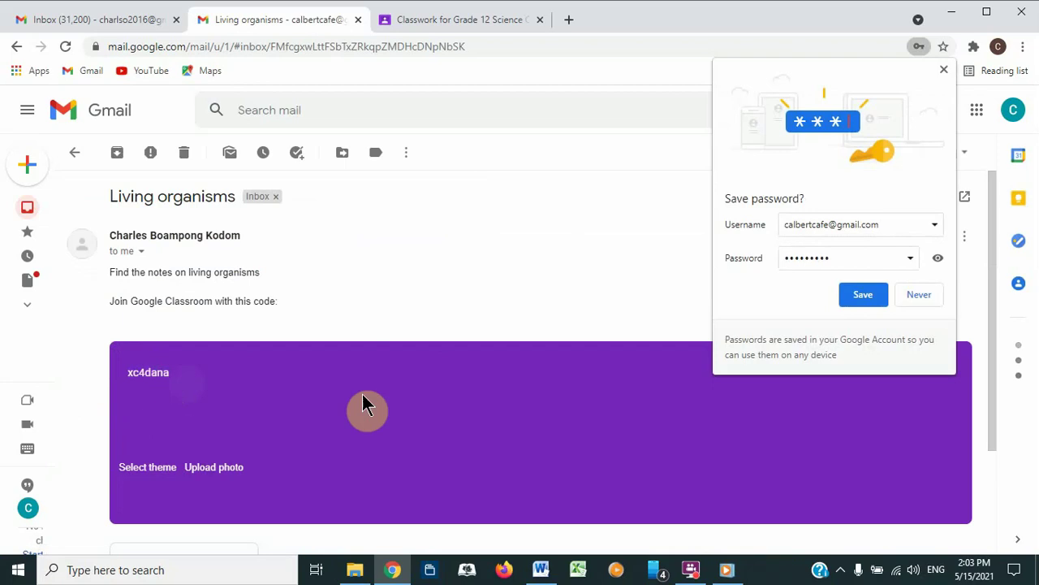
{"action": "left_click", "coordinate": [916, 300]}
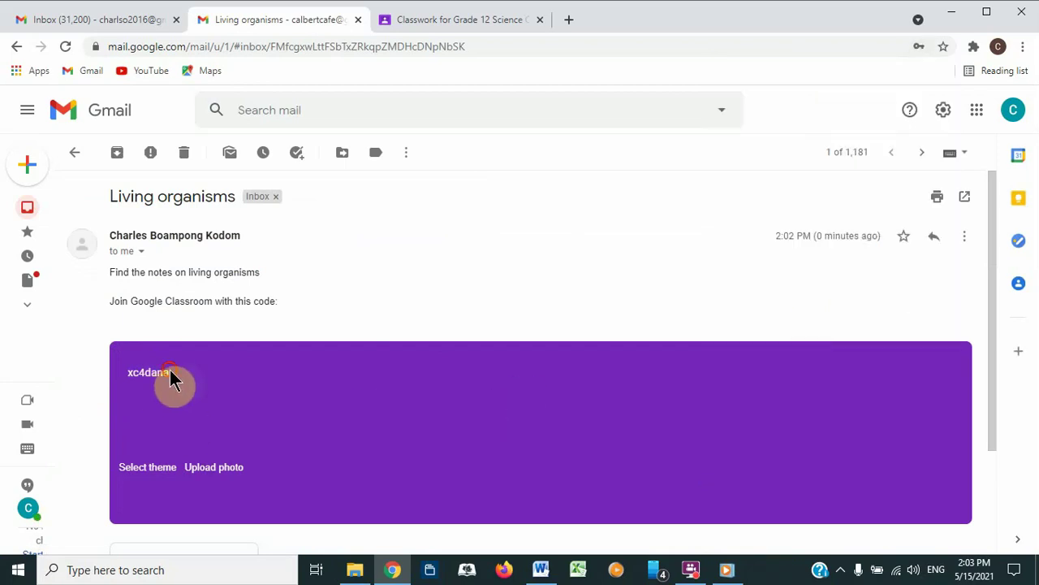
{"action": "left_click_drag", "start_coordinate": [169, 372], "coordinate": [128, 376]}
Step: Launch Google Classroom in a new tab from the Google apps menu
{"action": "left_click", "coordinate": [977, 112]}
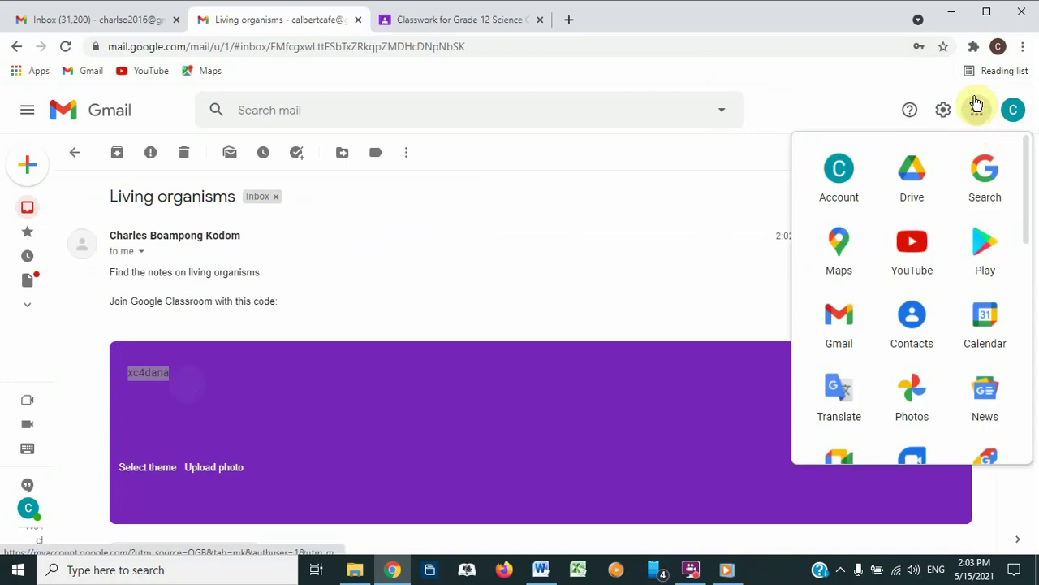
{"action": "left_click_drag", "start_coordinate": [1025, 170], "coordinate": [1035, 345]}
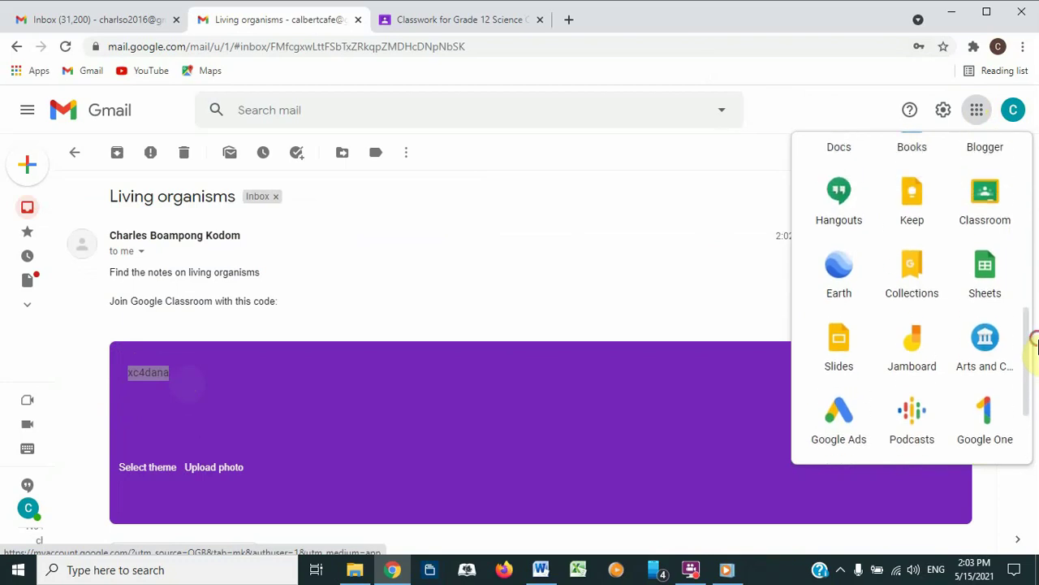
{"action": "left_click", "coordinate": [984, 197]}
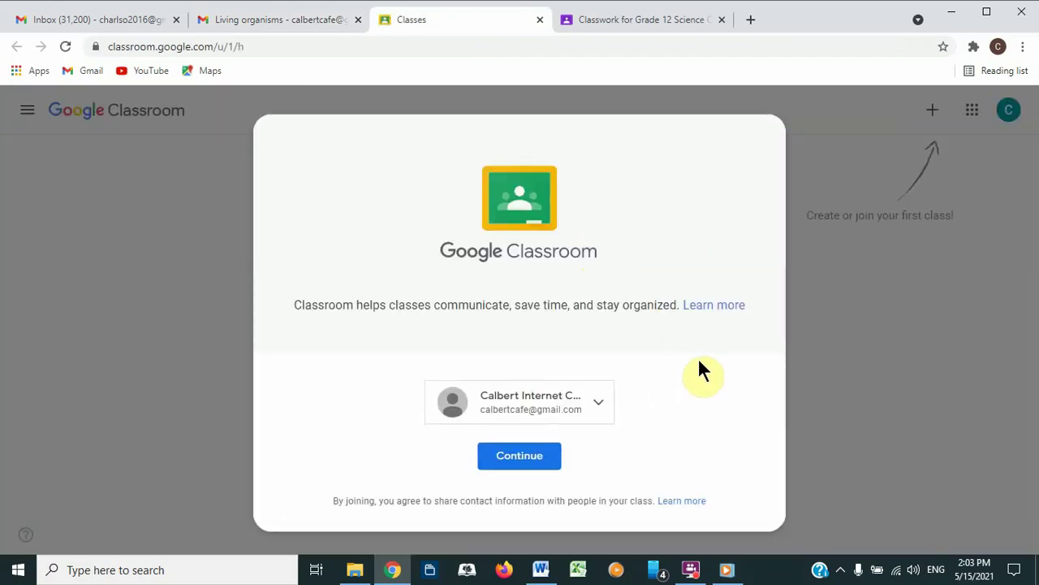
Step: As the student, join Grade 12 Science Class by entering the emailed class code
{"action": "left_click", "coordinate": [501, 469]}
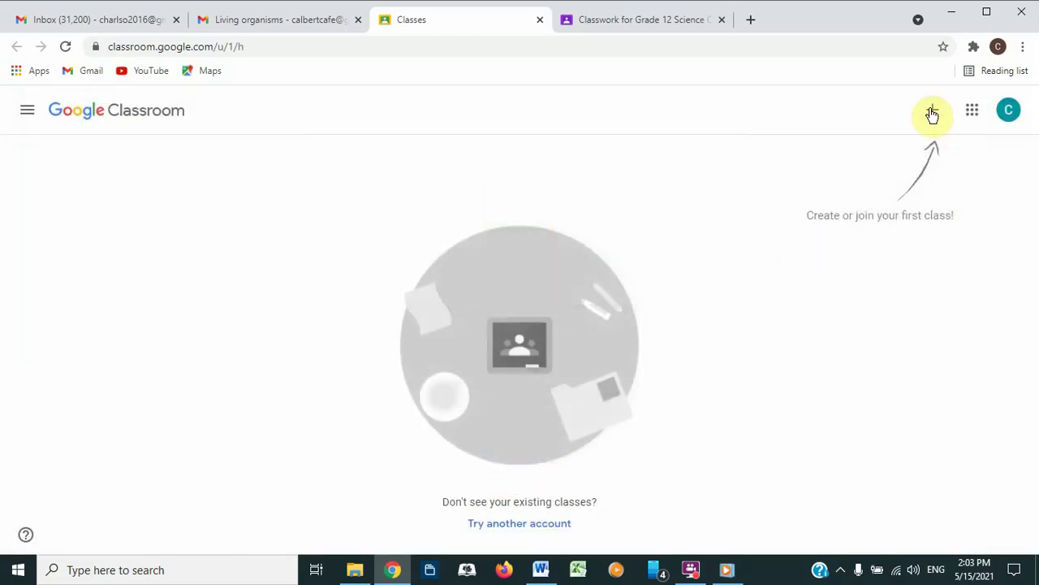
{"action": "left_click", "coordinate": [932, 114]}
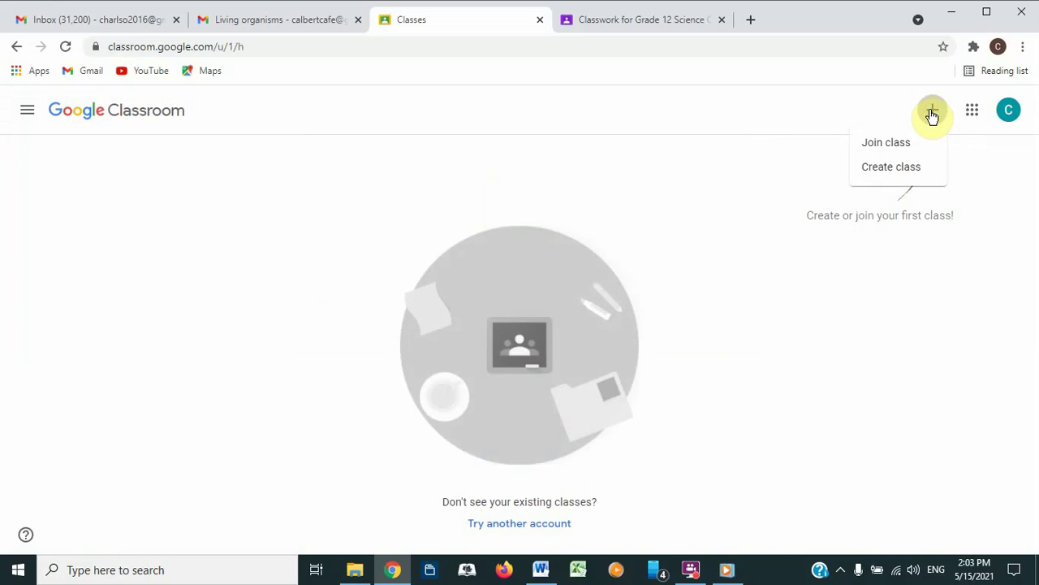
{"action": "left_click", "coordinate": [878, 151]}
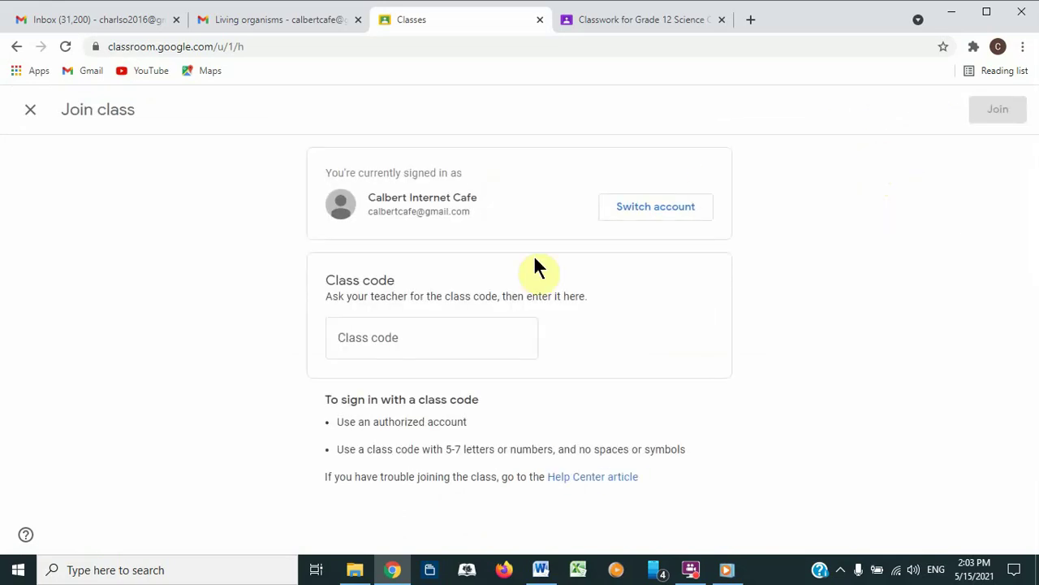
{"action": "left_click", "coordinate": [425, 339]}
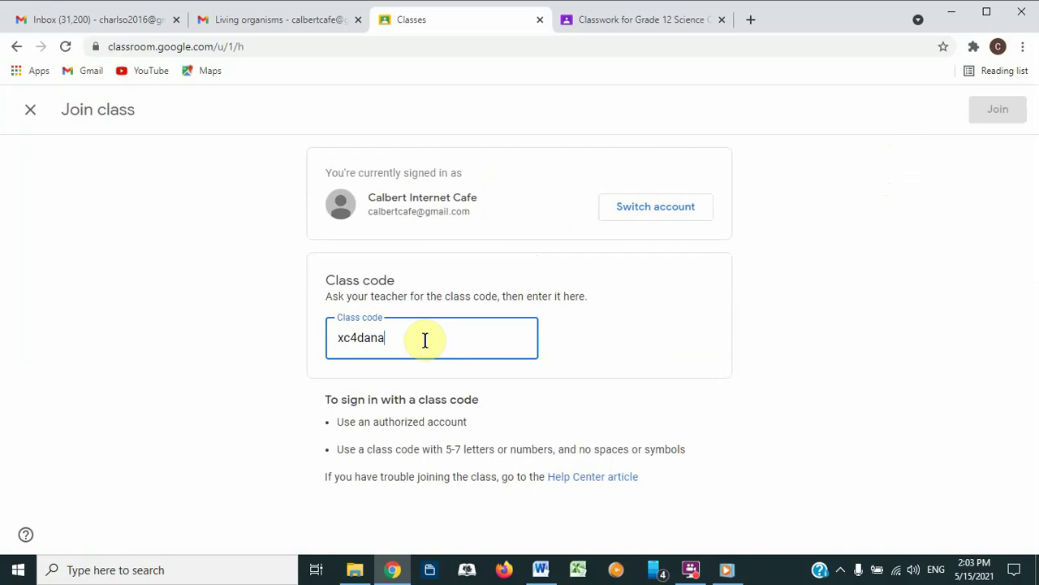
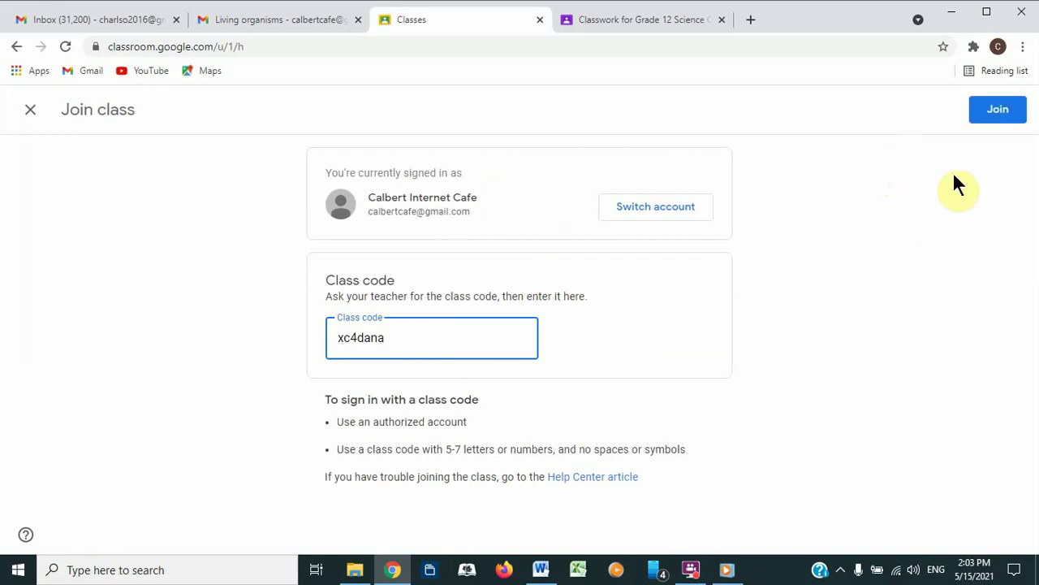
{"action": "left_click", "coordinate": [999, 114]}
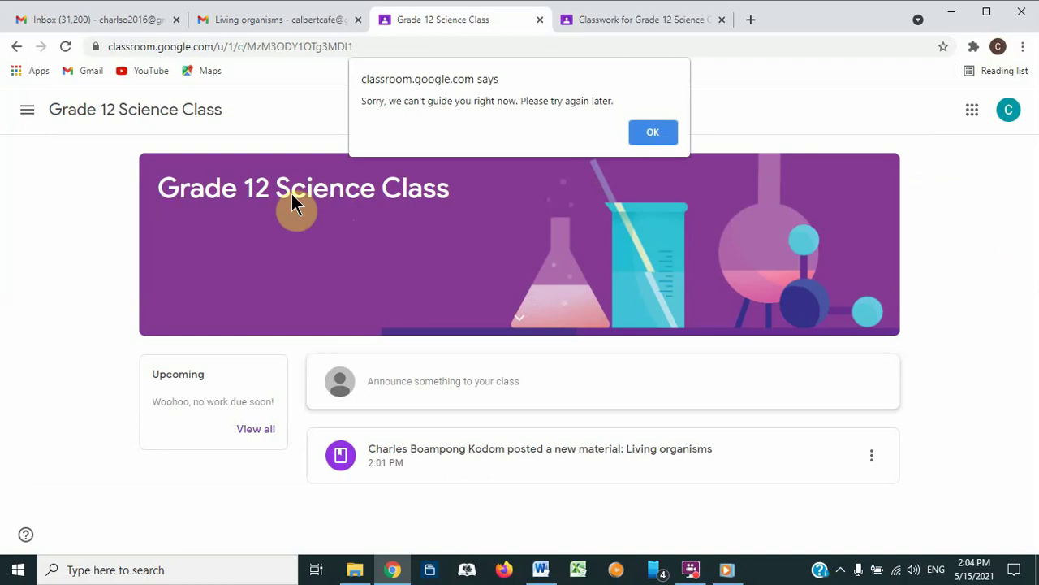
Step: Dismiss the browser alert and expand Living organisms on the Classwork page
{"action": "left_click", "coordinate": [640, 134]}
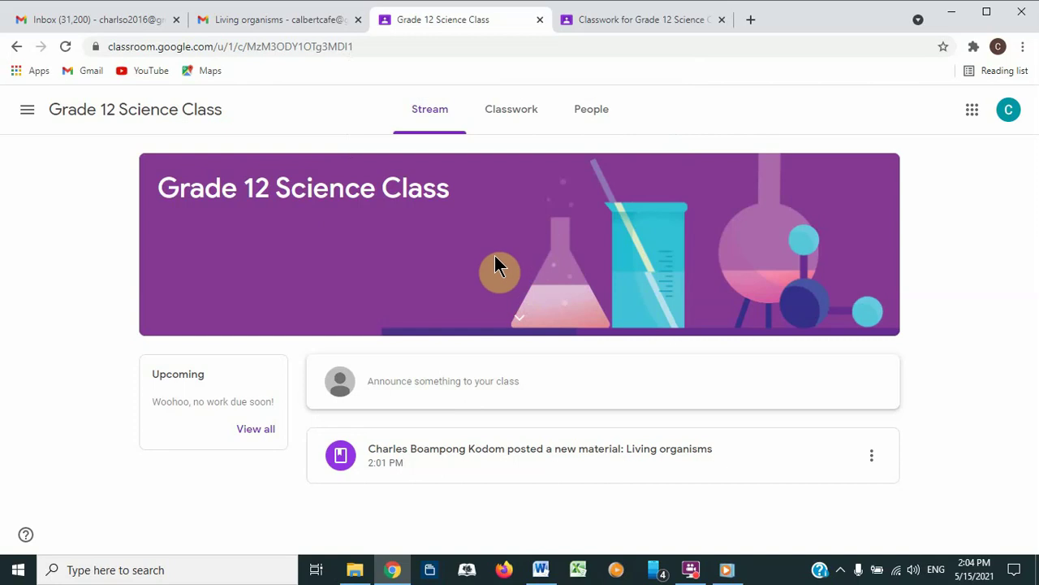
{"action": "left_click", "coordinate": [522, 114]}
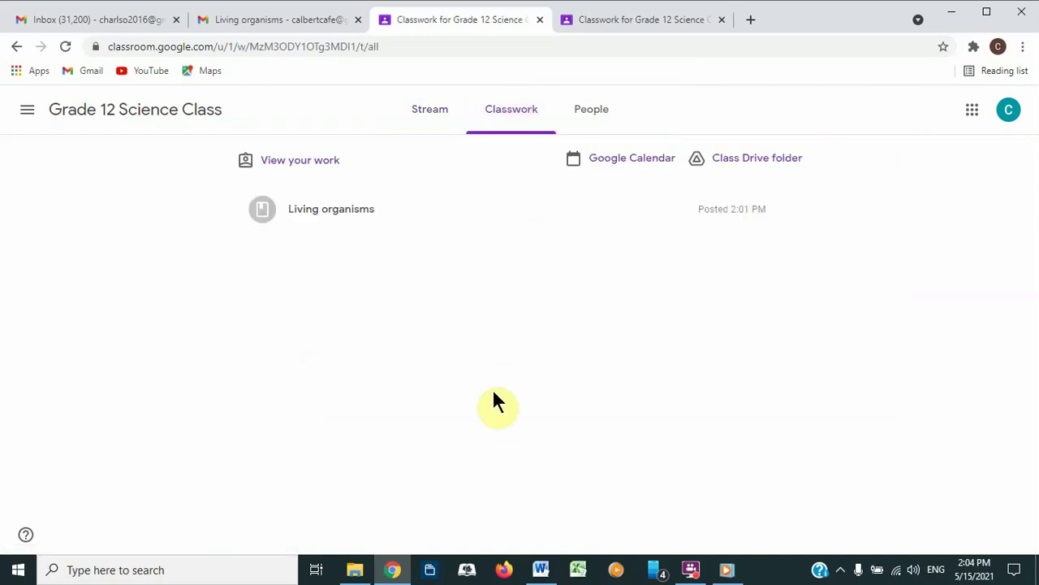
{"action": "left_click", "coordinate": [308, 211]}
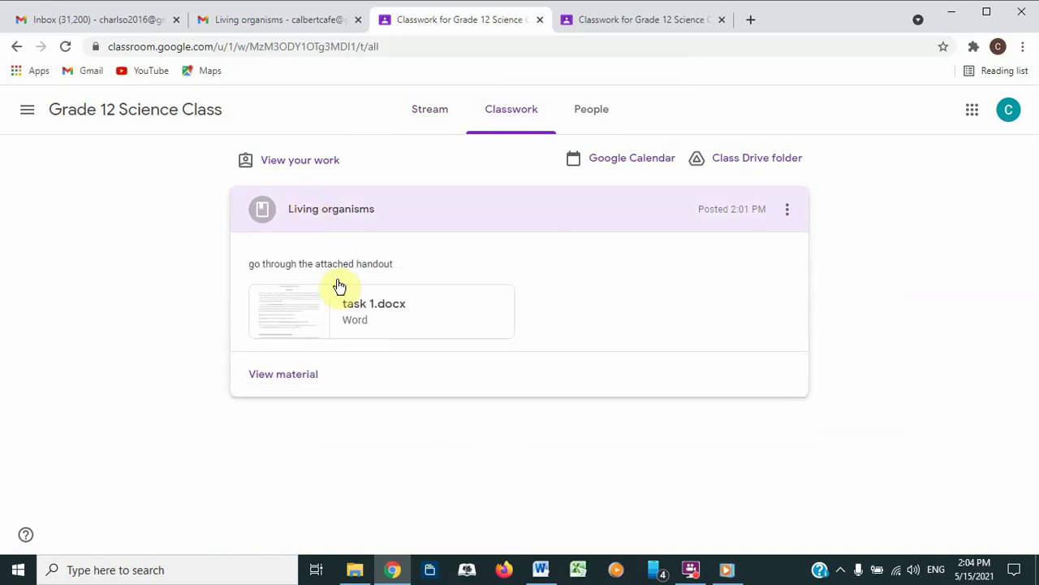
Step: View the task 1.docx handout, close the viewer, and open the Living organisms material page
{"action": "left_click", "coordinate": [290, 324]}
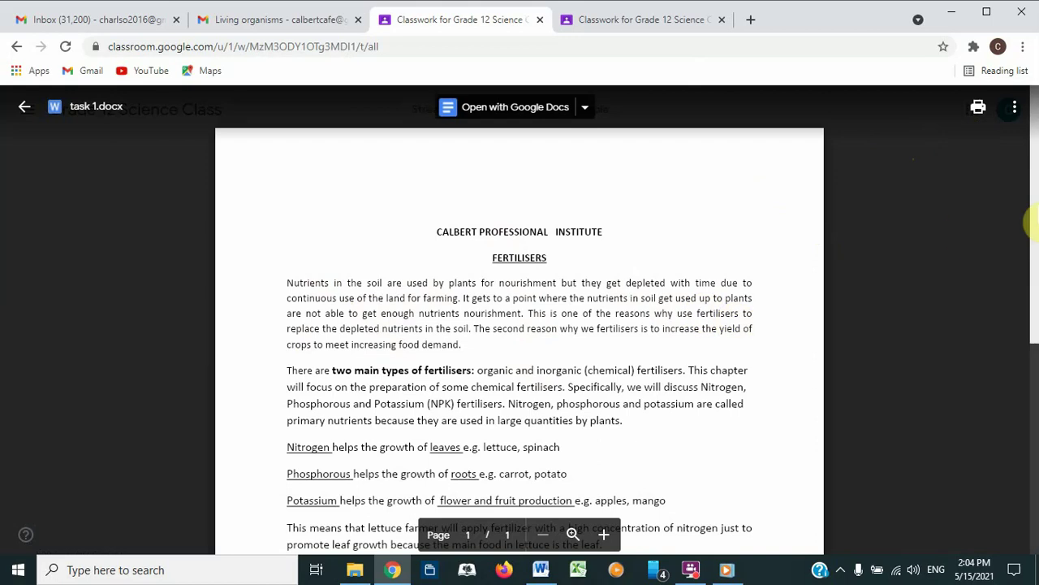
{"action": "scroll", "coordinate": [1033, 215], "scroll_direction": "down", "scroll_amount": 5}
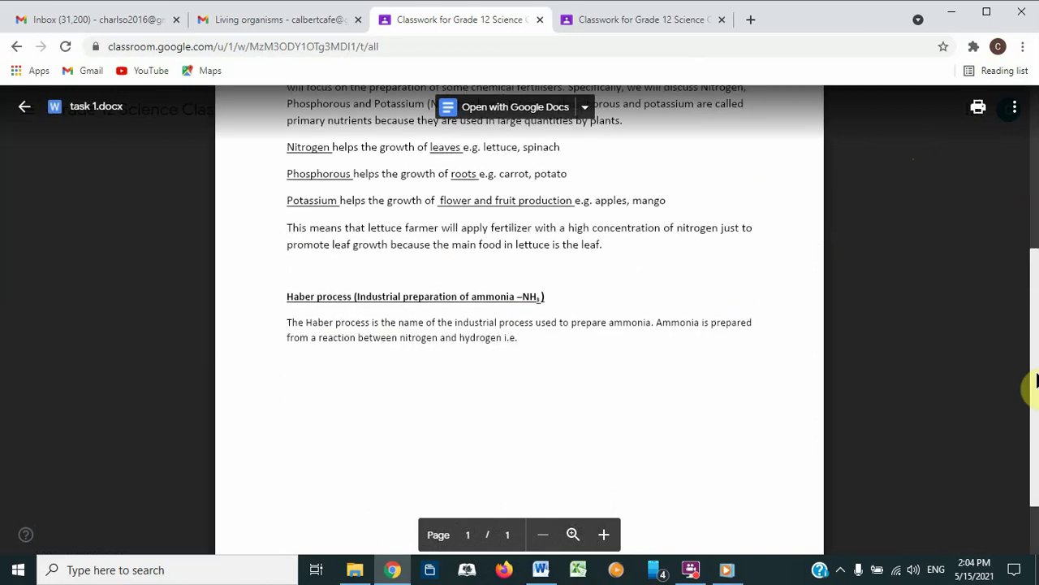
{"action": "scroll", "coordinate": [1000, 195], "scroll_direction": "up", "scroll_amount": 5}
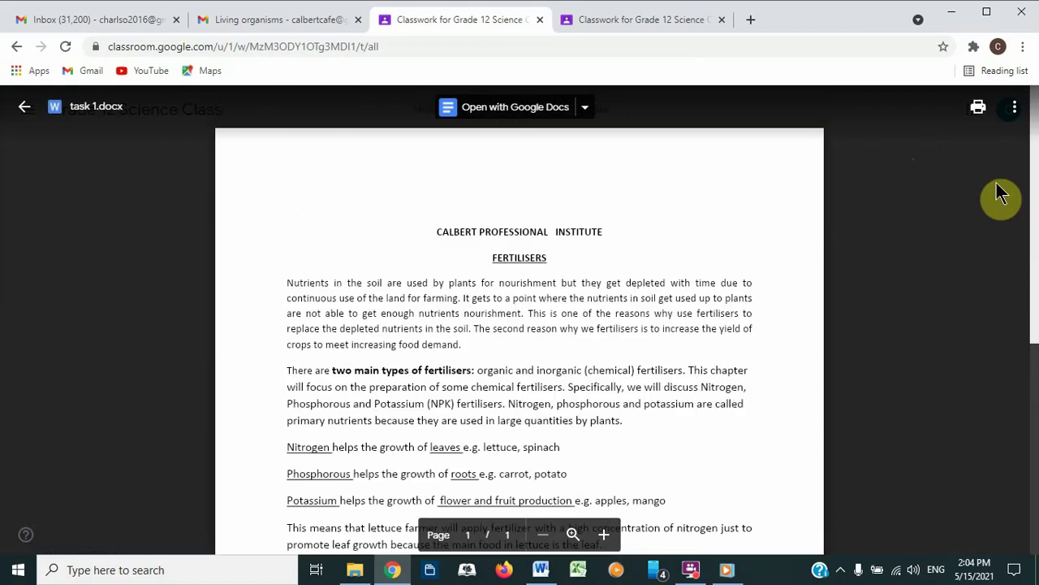
{"action": "left_click", "coordinate": [1014, 107]}
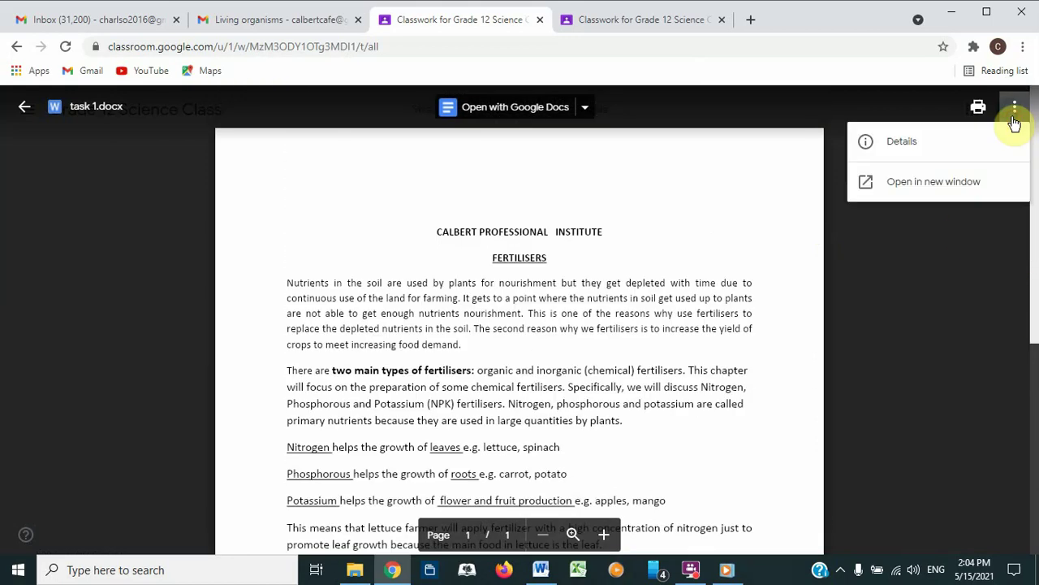
{"action": "left_click", "coordinate": [708, 157]}
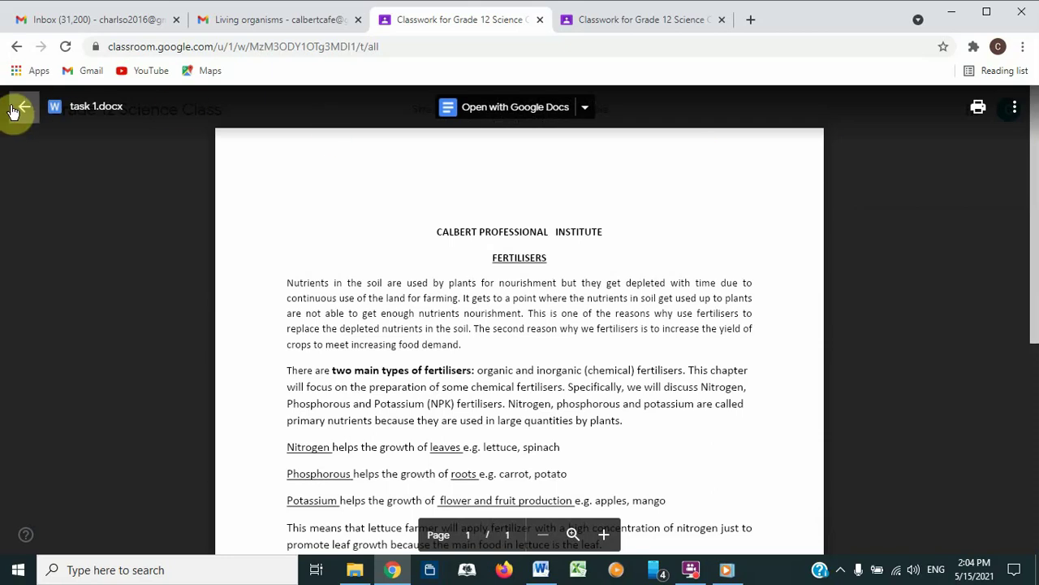
{"action": "left_click", "coordinate": [585, 112]}
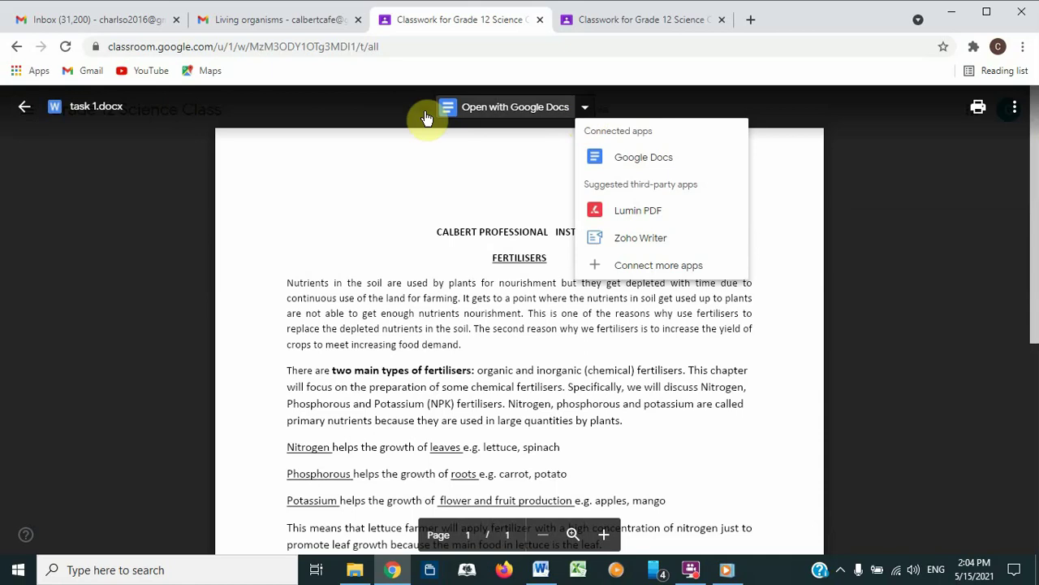
{"action": "left_click", "coordinate": [260, 156]}
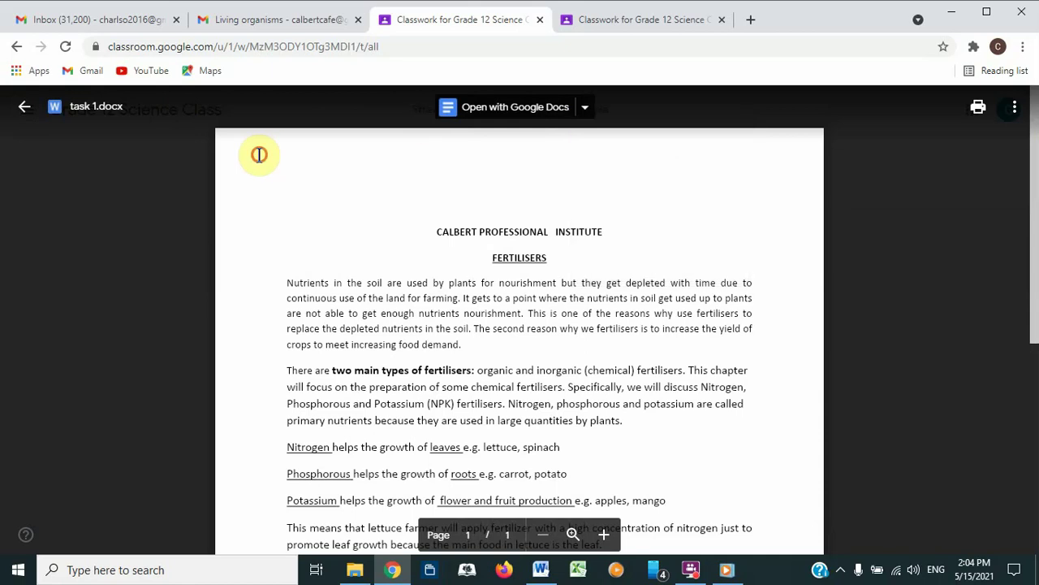
{"action": "left_click", "coordinate": [25, 104]}
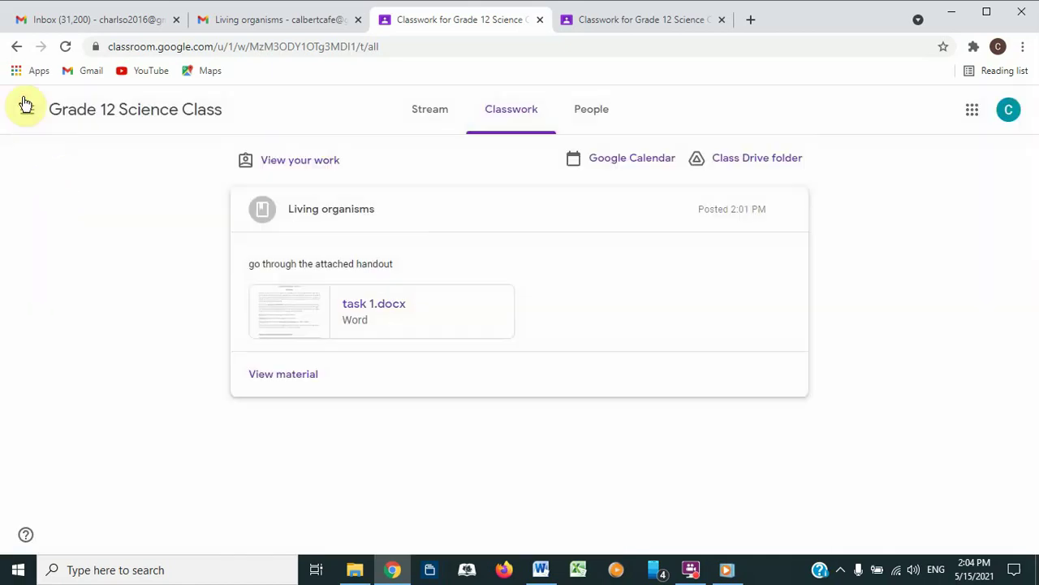
{"action": "left_click", "coordinate": [281, 376]}
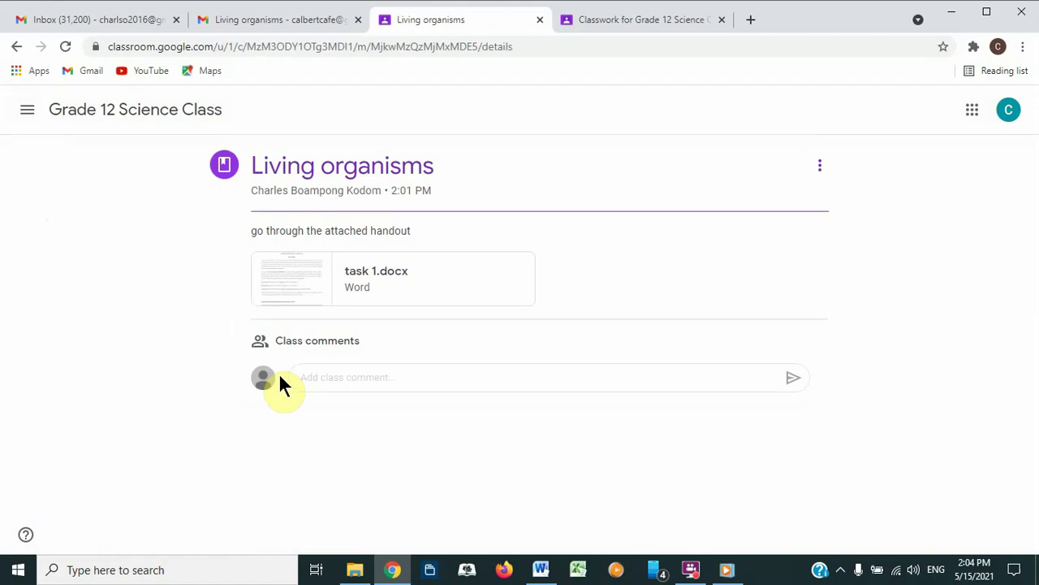
Step: Preview the task 1.docx fertilisers handout, close it, then reopen it
{"action": "left_click", "coordinate": [358, 571]}
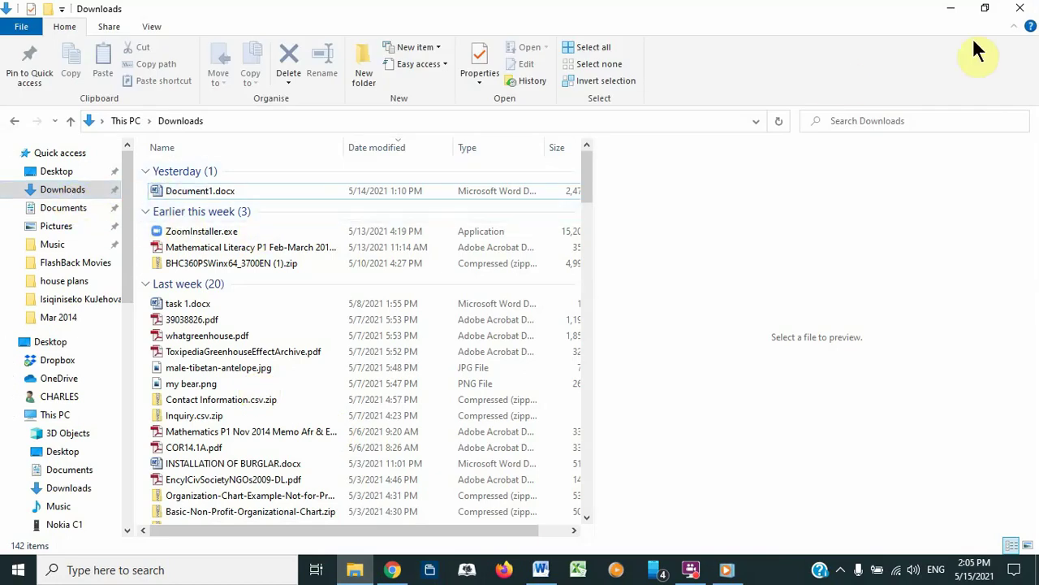
{"action": "left_click", "coordinate": [950, 8]}
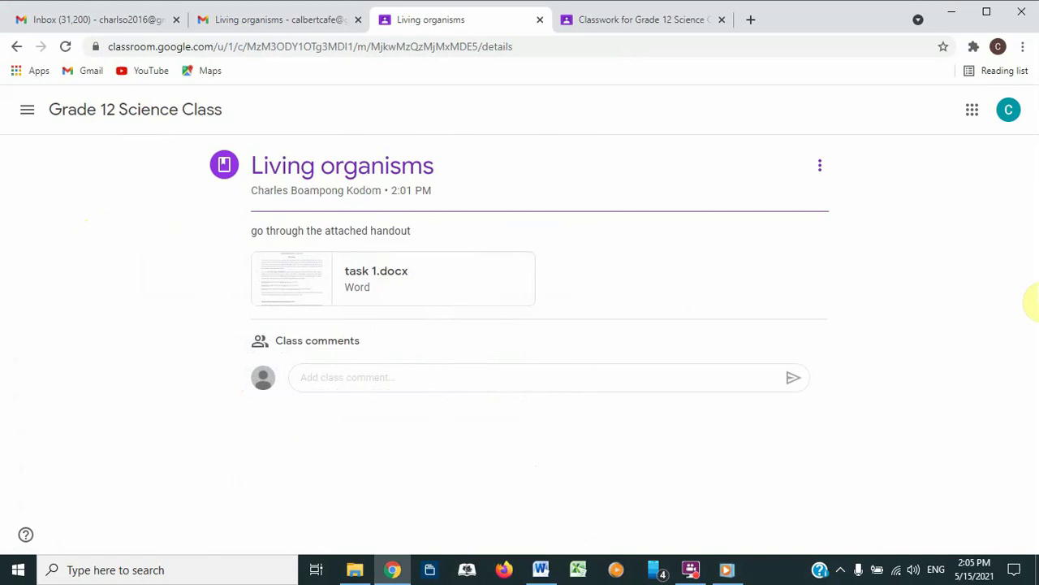
{"action": "left_click", "coordinate": [298, 274]}
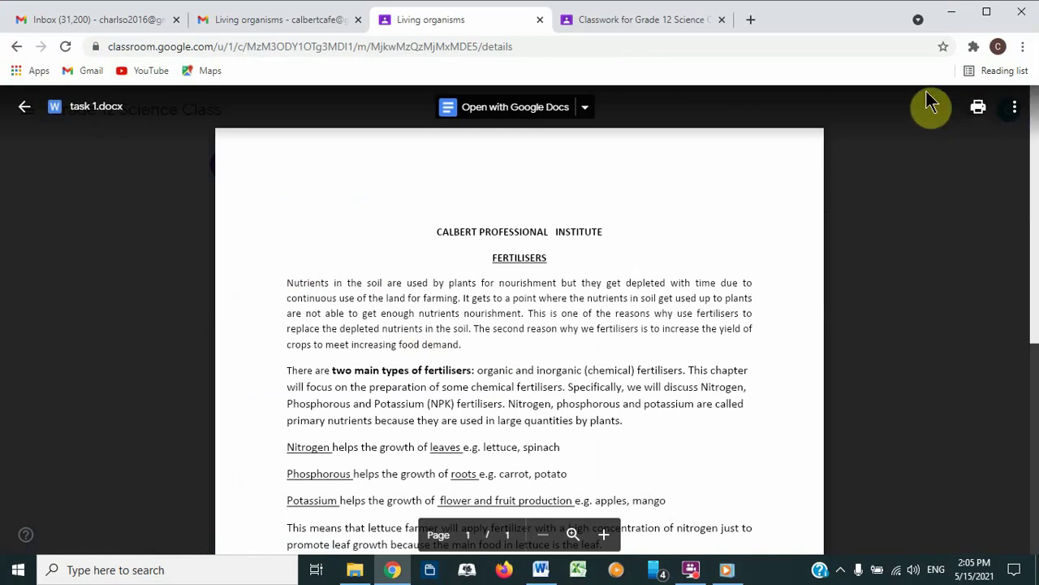
{"action": "left_click_drag", "start_coordinate": [1033, 161], "coordinate": [1033, 362]}
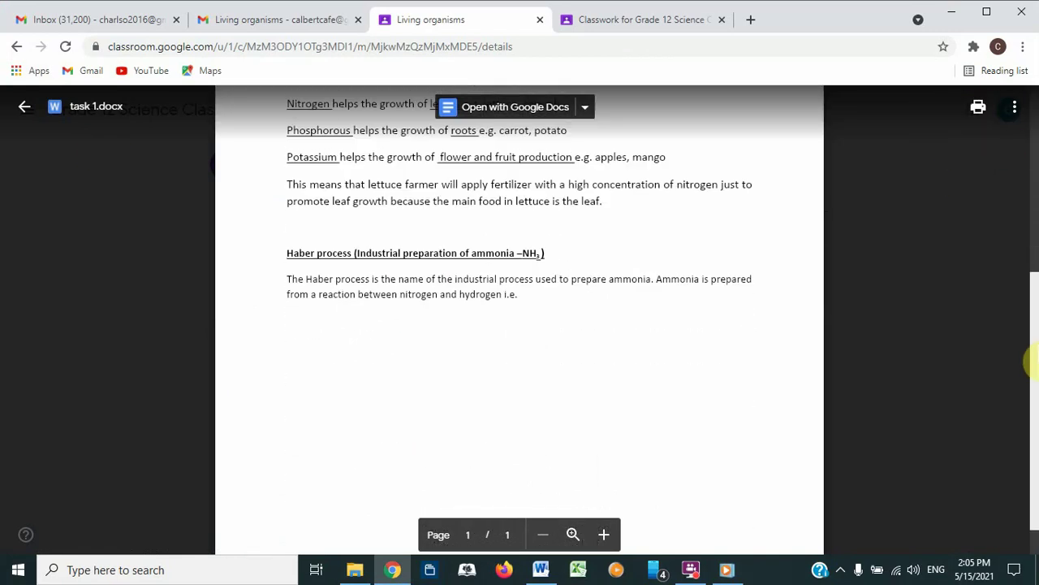
{"action": "scroll", "coordinate": [993, 222], "scroll_direction": "up", "scroll_amount": 3}
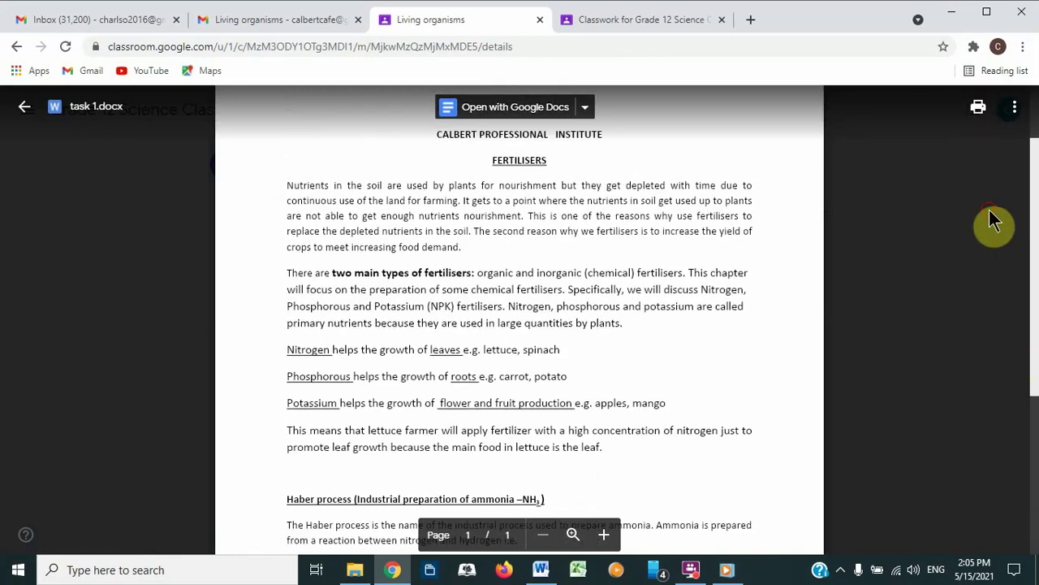
{"action": "left_click", "coordinate": [19, 112]}
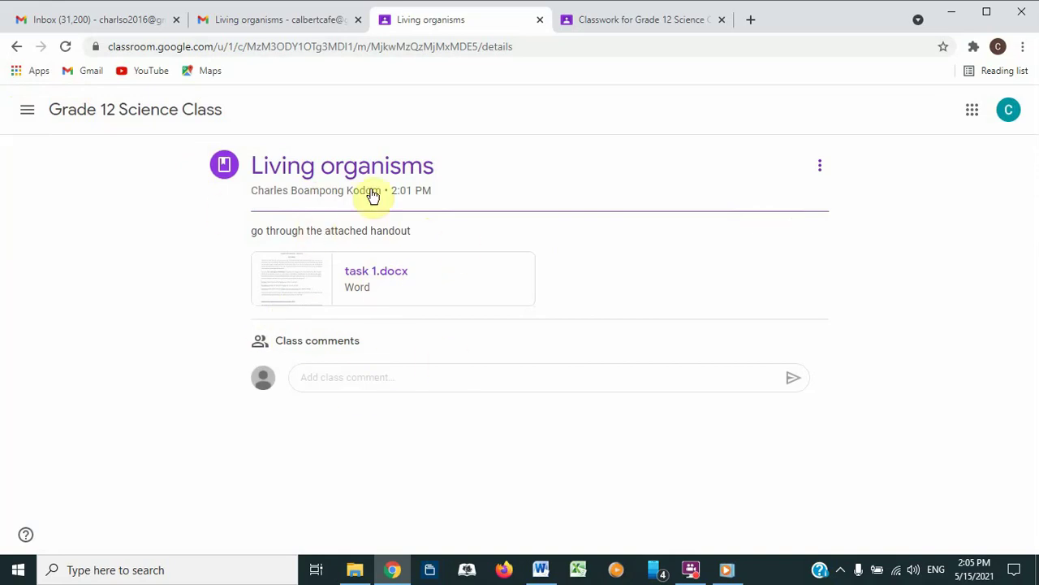
{"action": "left_click", "coordinate": [369, 280]}
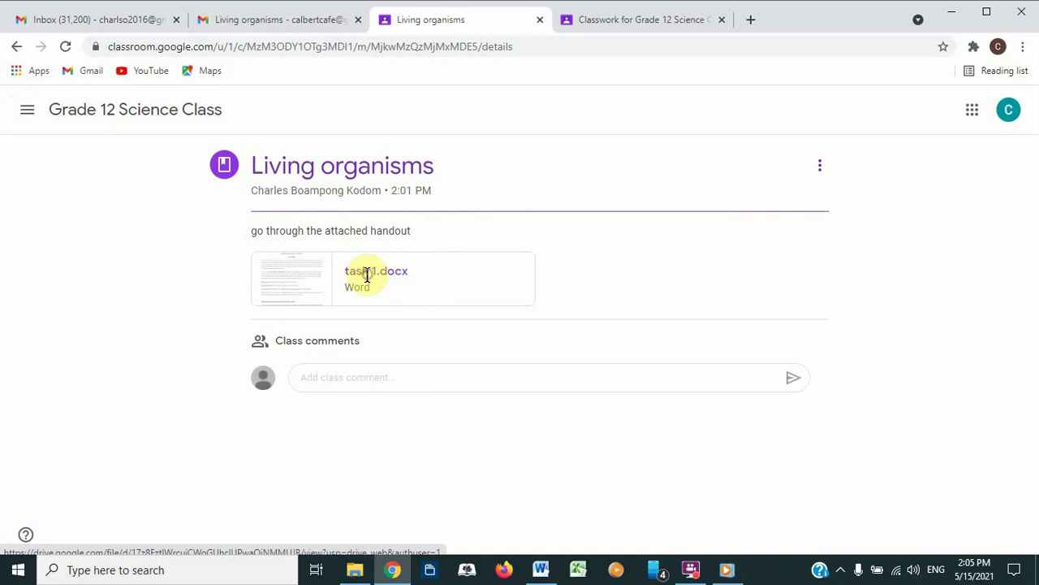